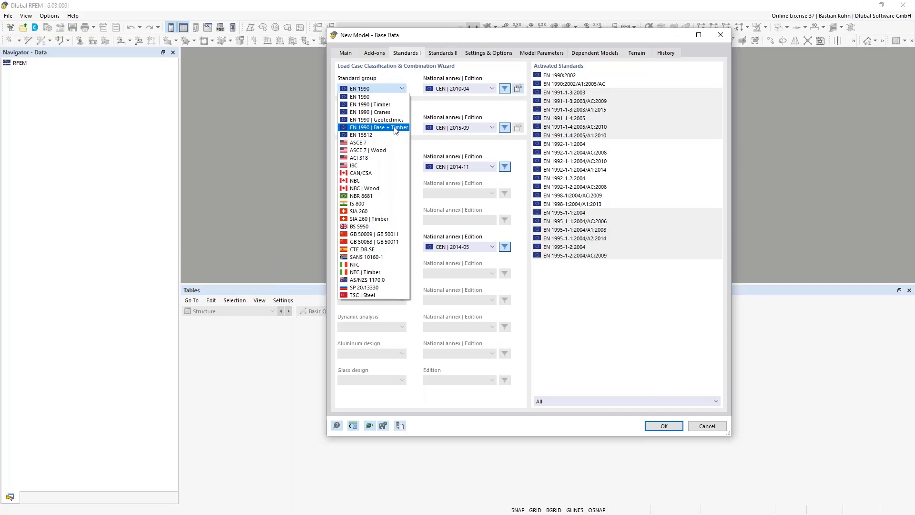
Set the combination standard group to EN 1990 | Base + Timber with national annex CEN | 2010-04 and accept the new model's base data.
click(395, 127)
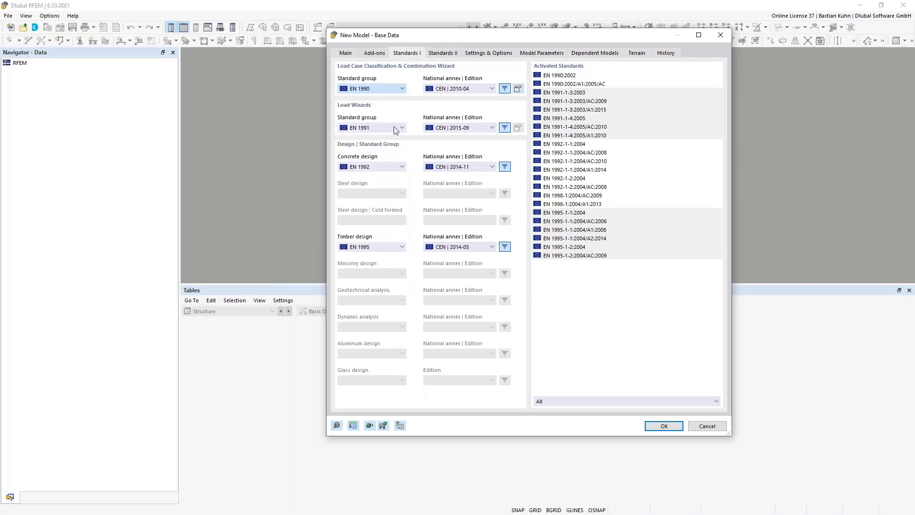
click(460, 88)
click(461, 136)
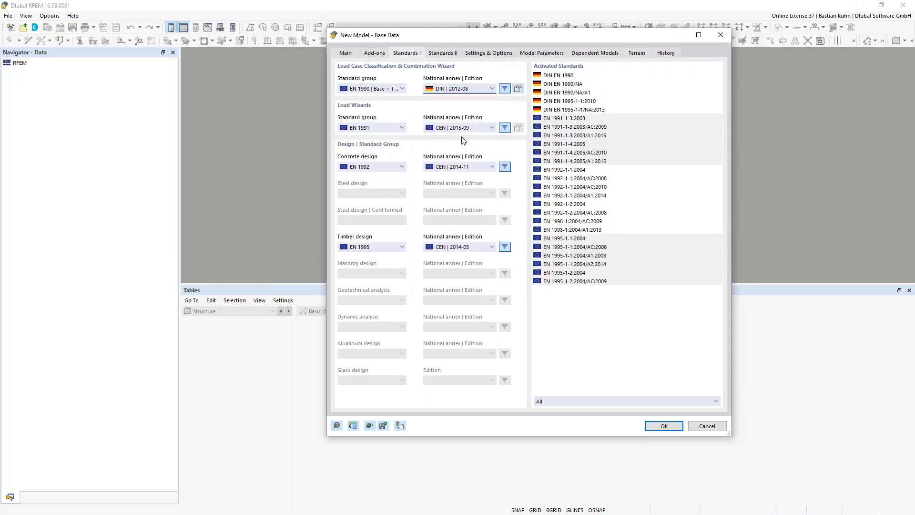
click(471, 88)
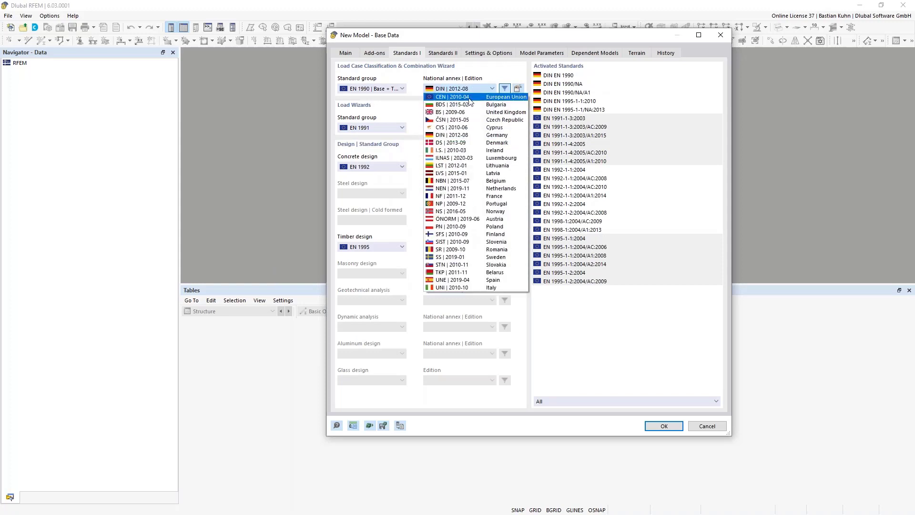
click(453, 97)
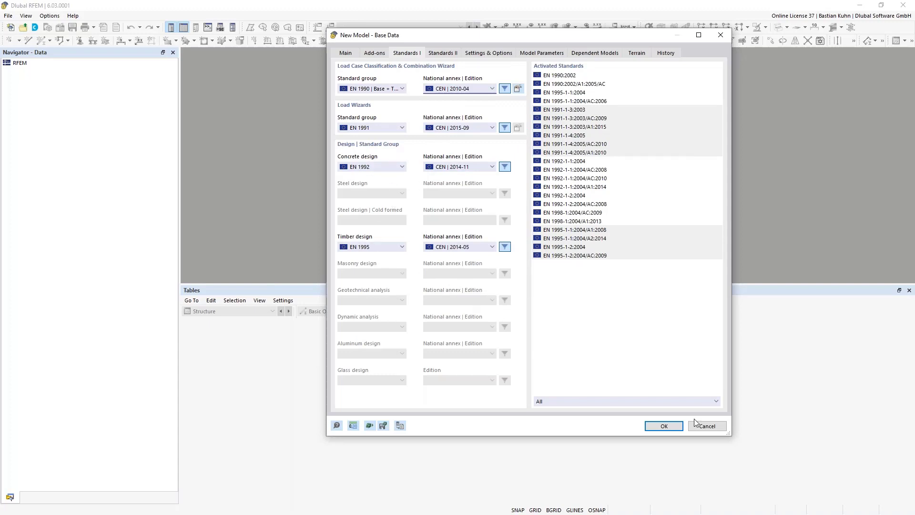
click(664, 425)
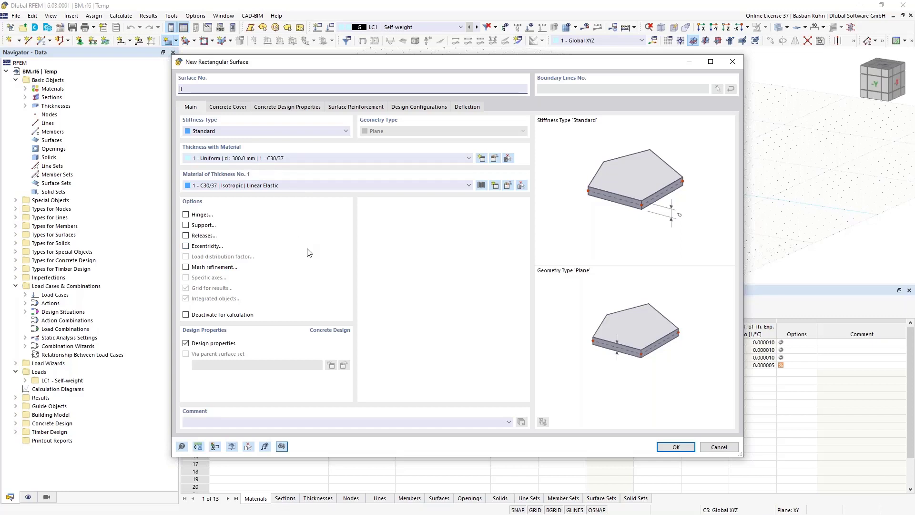
Draw a rectangular surface of uniform 300 mm C30/37 from the origin to X 20 m, Y 9 m.
click(670, 448)
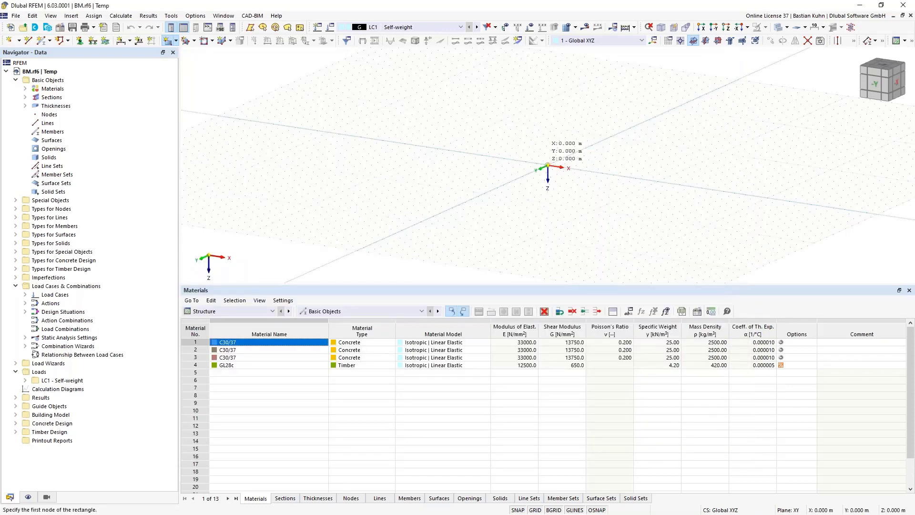
click(547, 165)
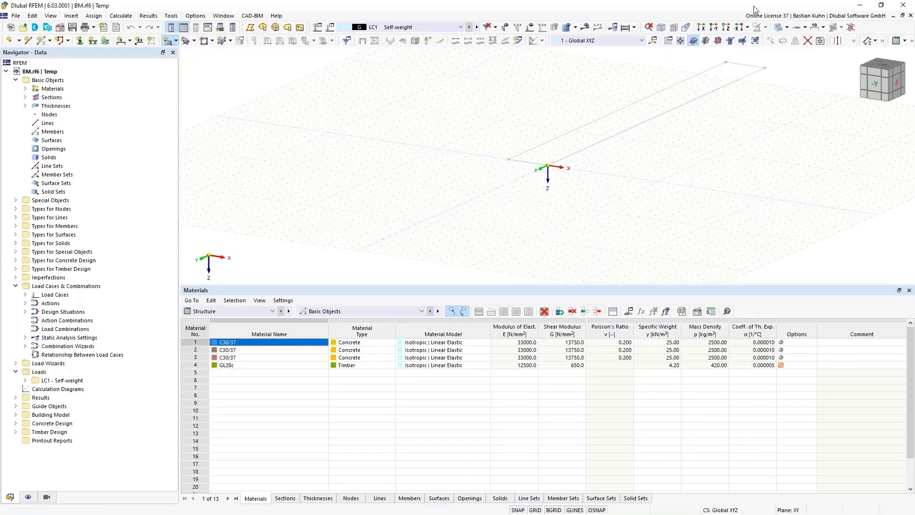
click(726, 27)
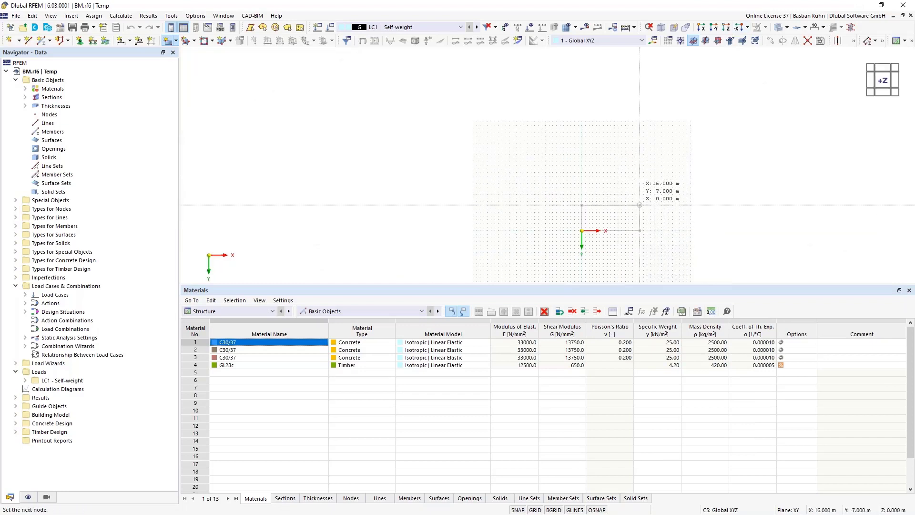
middle_drag(600, 203, 496, 132)
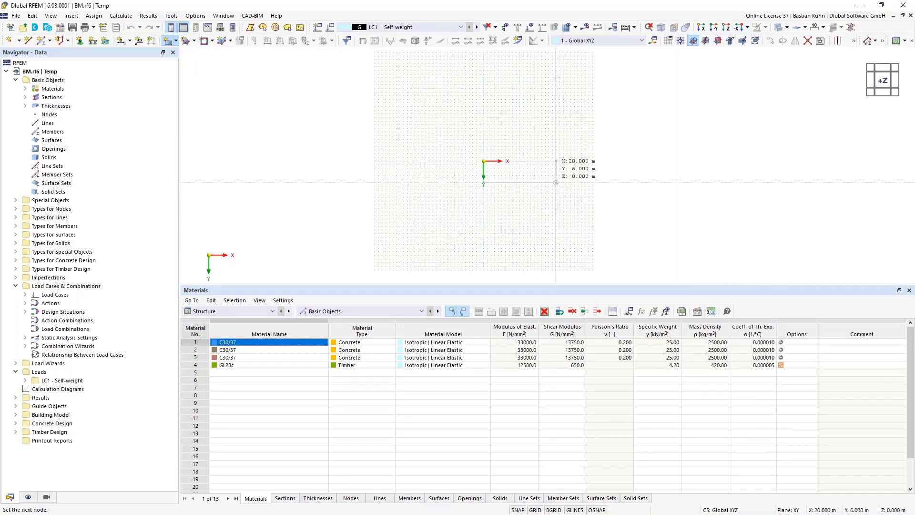
click(555, 194)
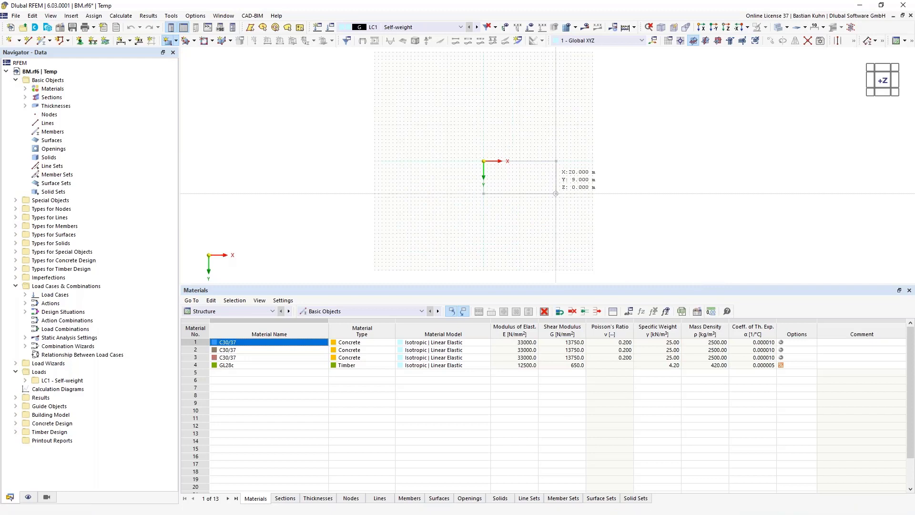
key(Escape)
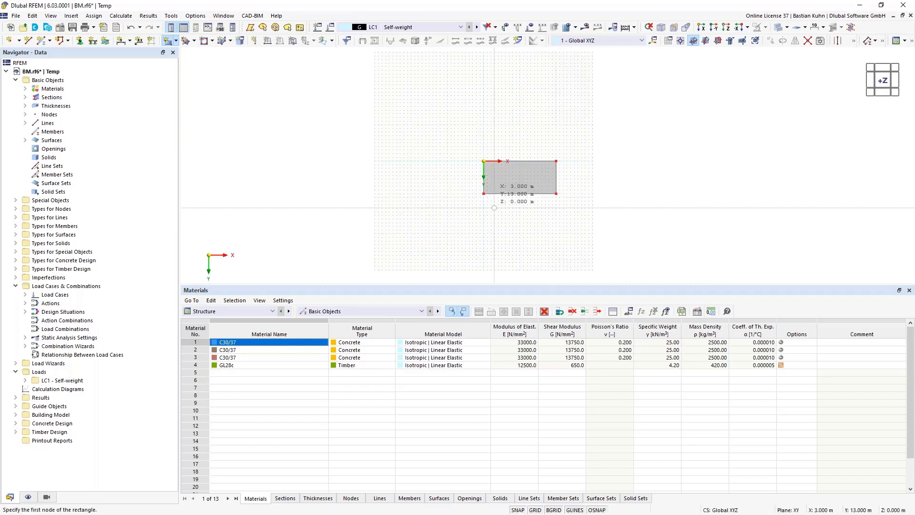
Divide both short edges of the surface using 2 intermediate nodes each.
scroll(481, 179, up, 3)
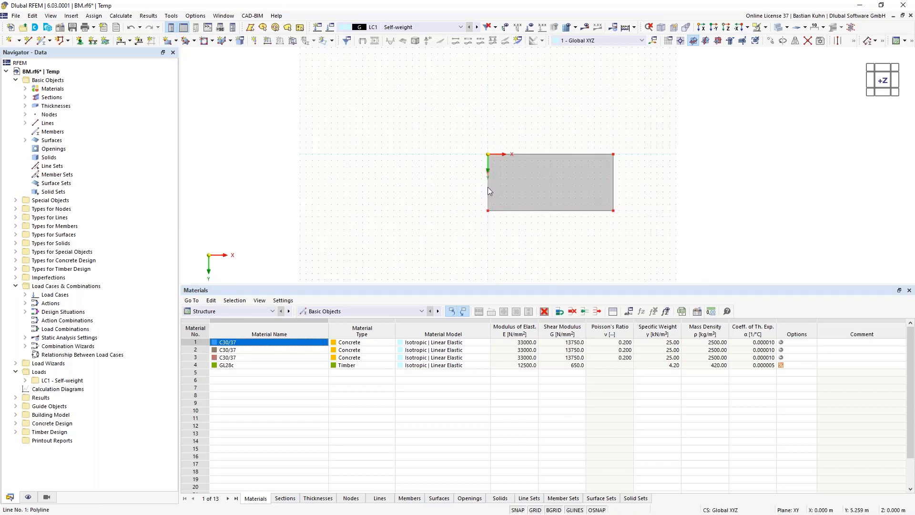
right_click(614, 184)
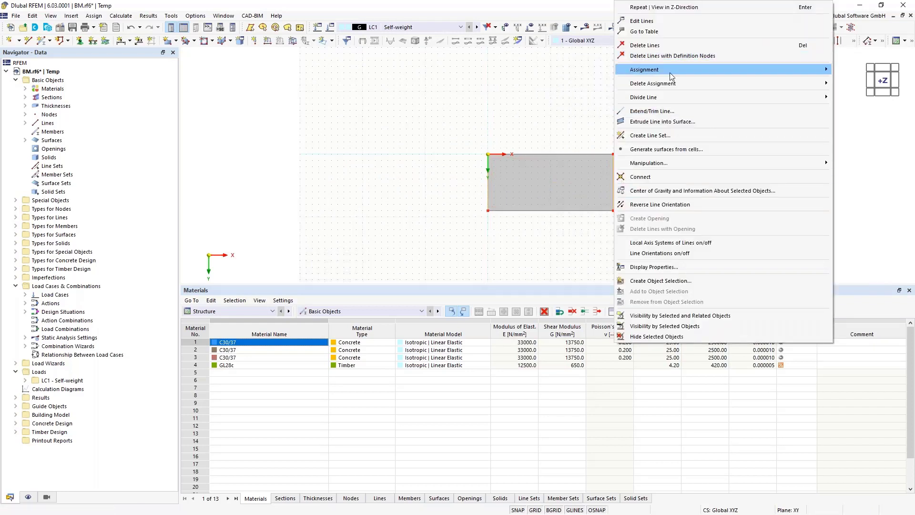
mouse_move(643, 97)
click(584, 113)
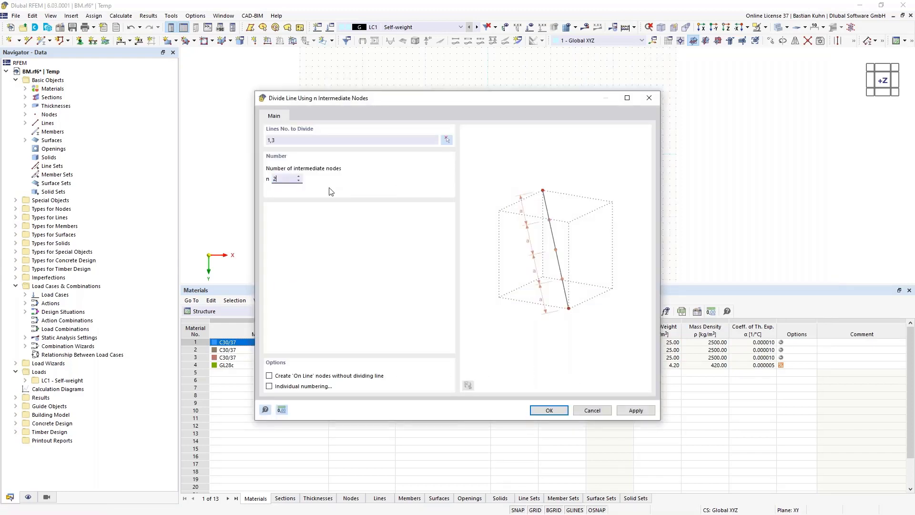
key(Return)
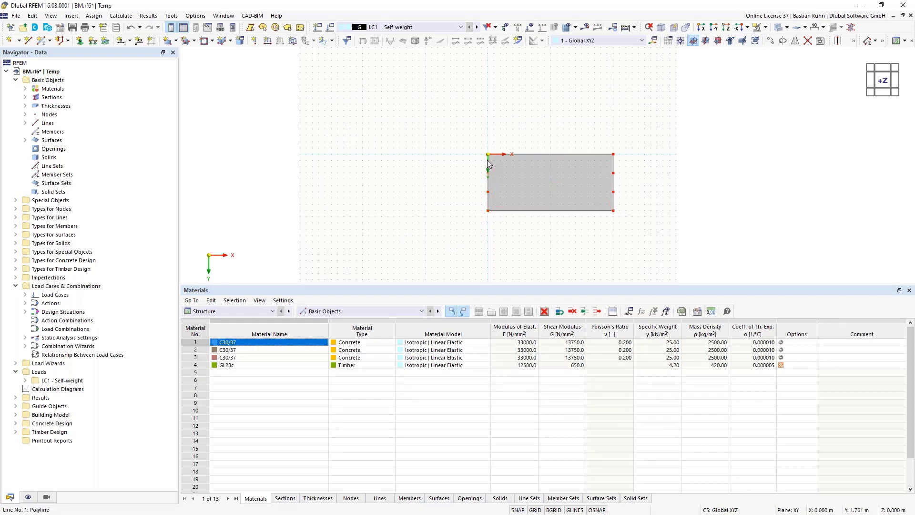
Try copying the corner node at the origin in 4 steps of 4 m along X, and undo the copy.
click(770, 41)
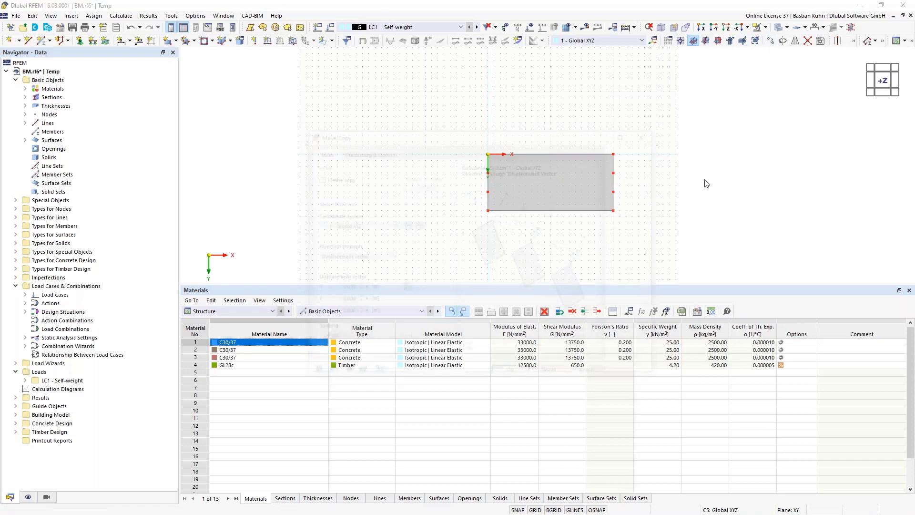
double_click(414, 186)
text(4)
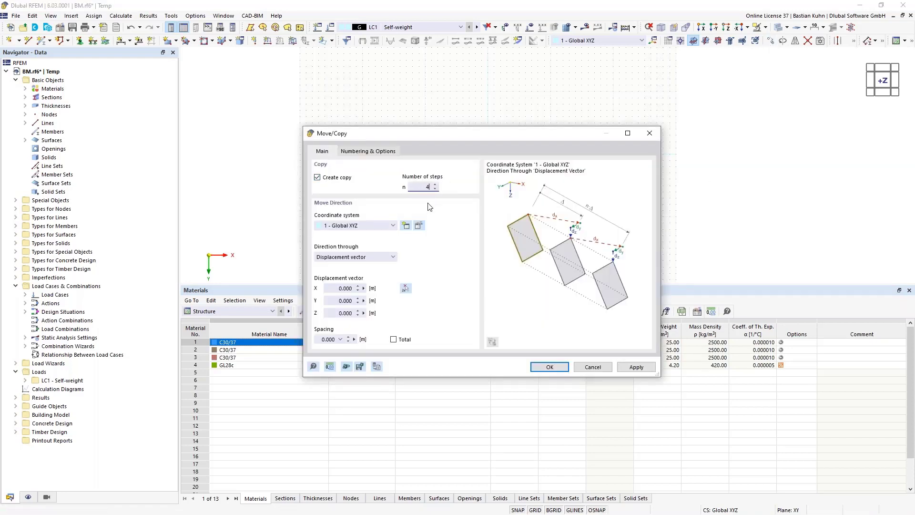
double_click(339, 288)
text(4)
click(542, 371)
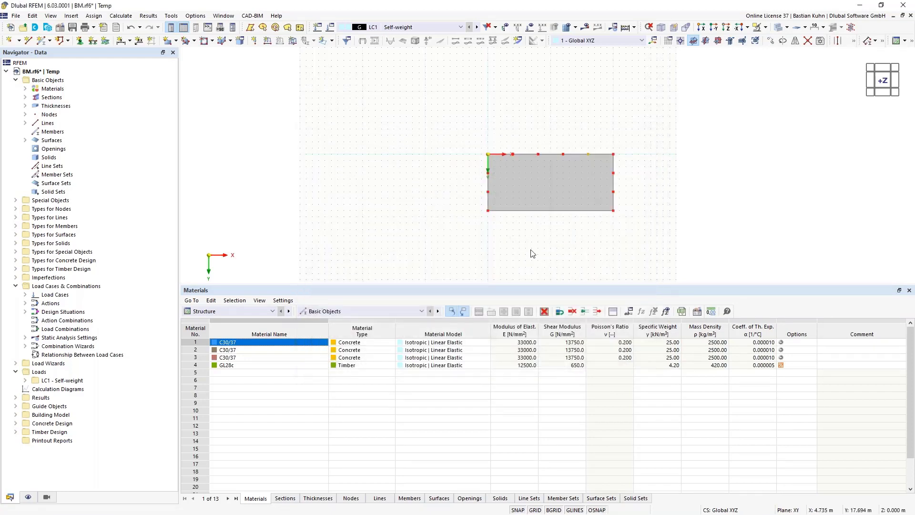
click(132, 28)
Copy the nodes of the edge at X 0 in 4 steps of 4 m along X and delete the copies at X 8 m and 12 m, Y 6 m.
click(771, 41)
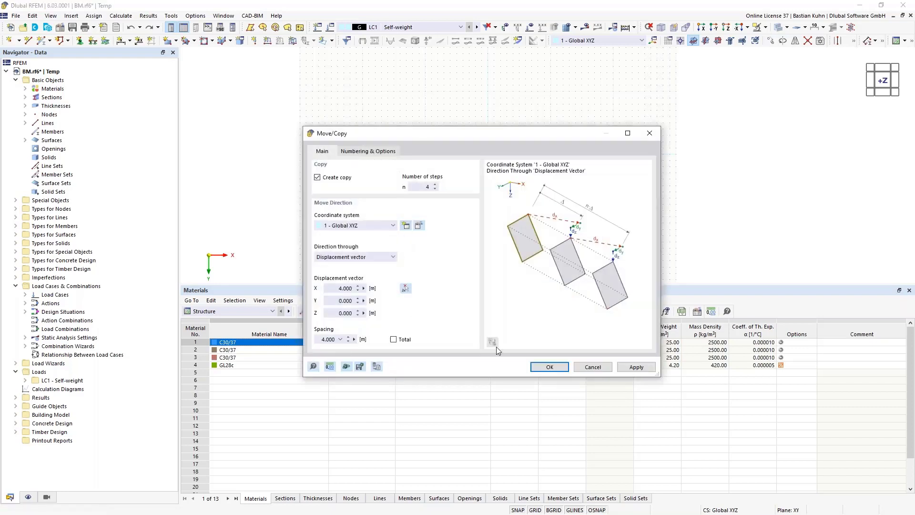
key(Escape)
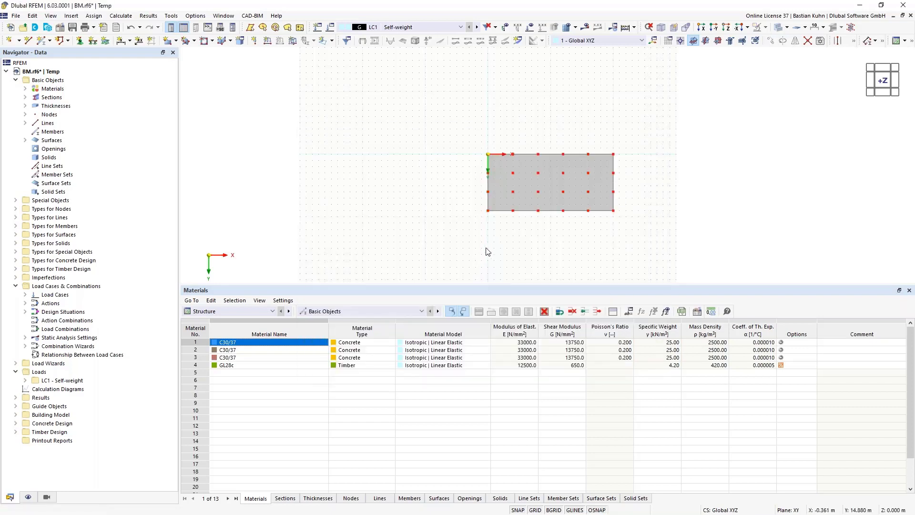
click(538, 192)
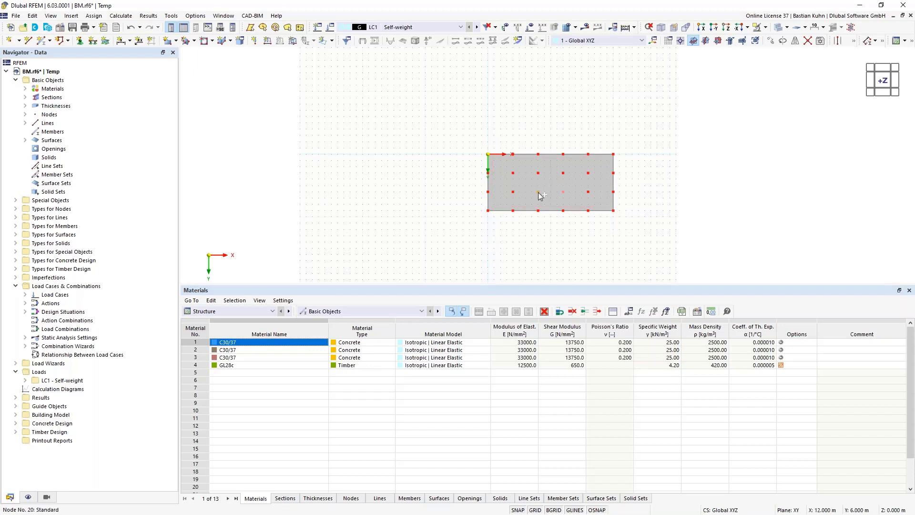
ctrl+click(562, 191)
key(Delete)
Set the Z coordinate of all nodes of the slab to -3 m.
drag(467, 134, 640, 236)
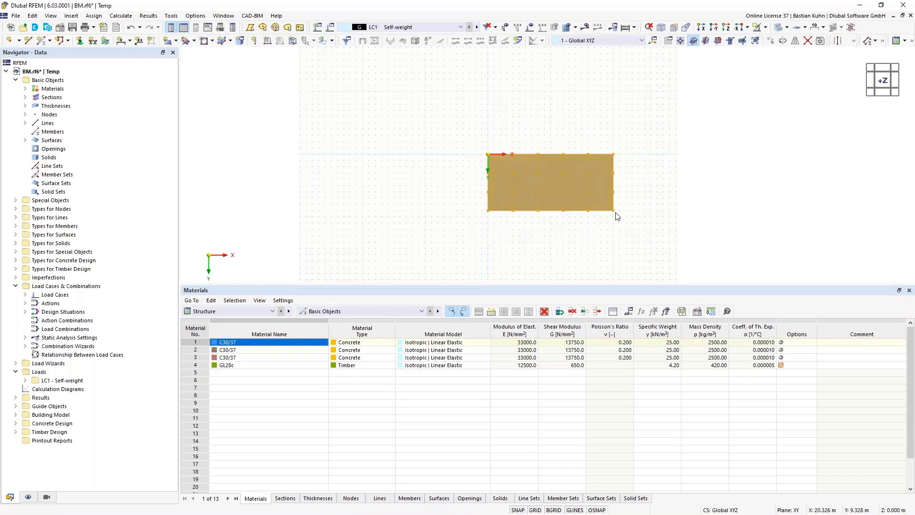
right_click(613, 211)
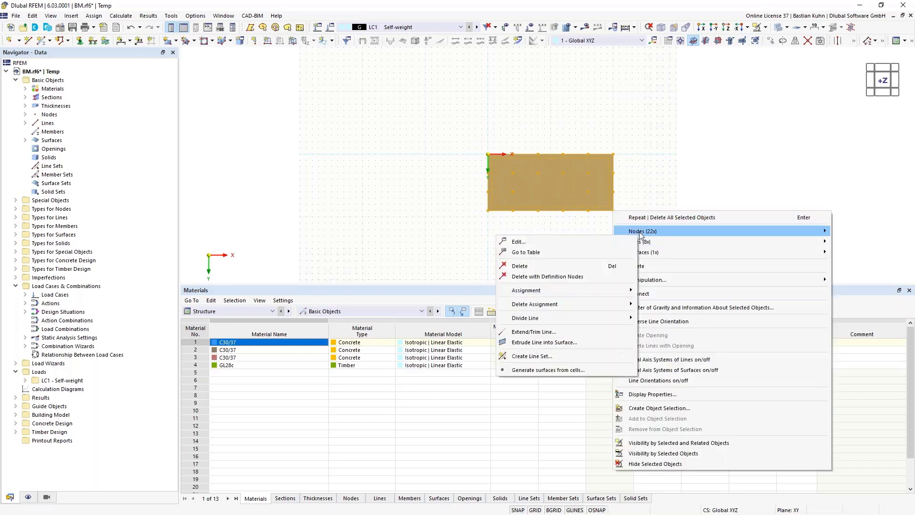
click(851, 231)
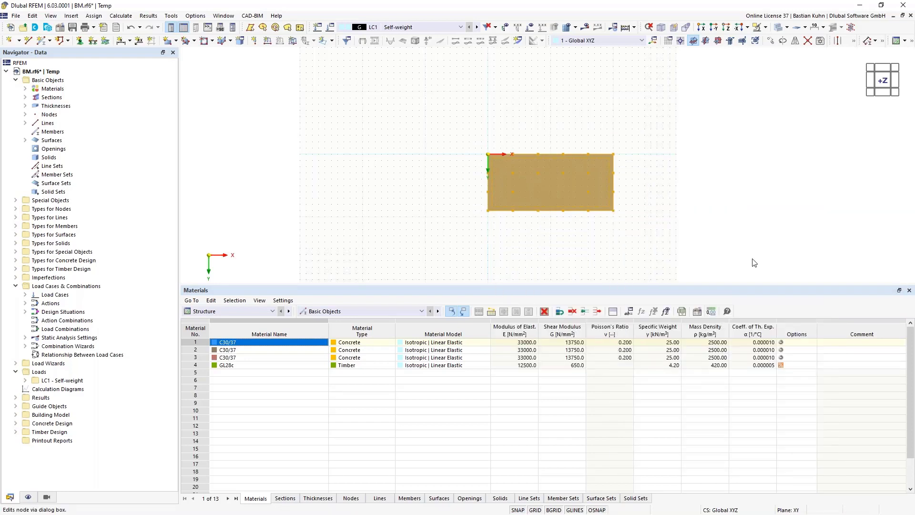
double_click(389, 252)
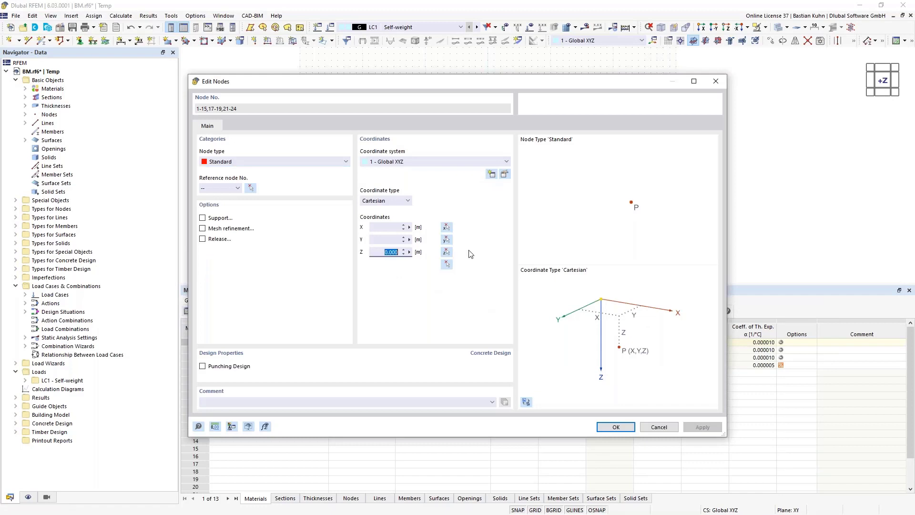
text(-3)
key(Return)
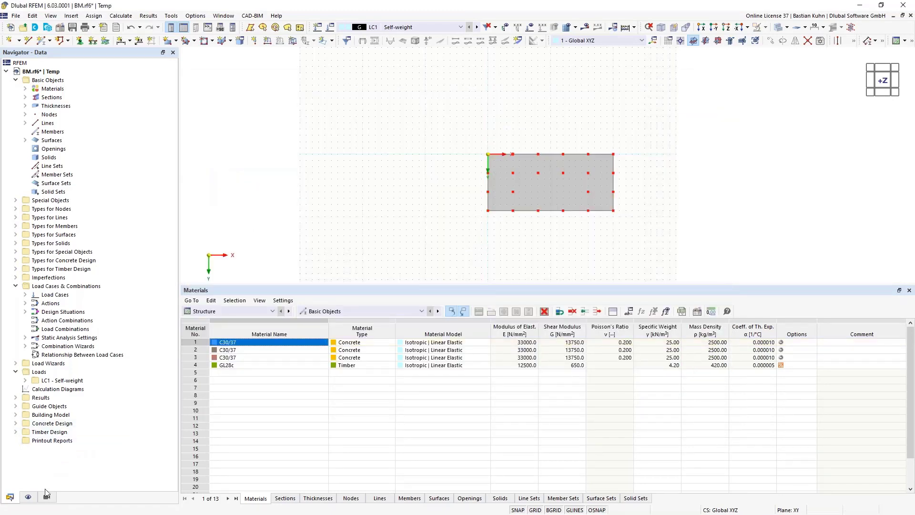
Hide lines and surfaces in the model display.
click(28, 497)
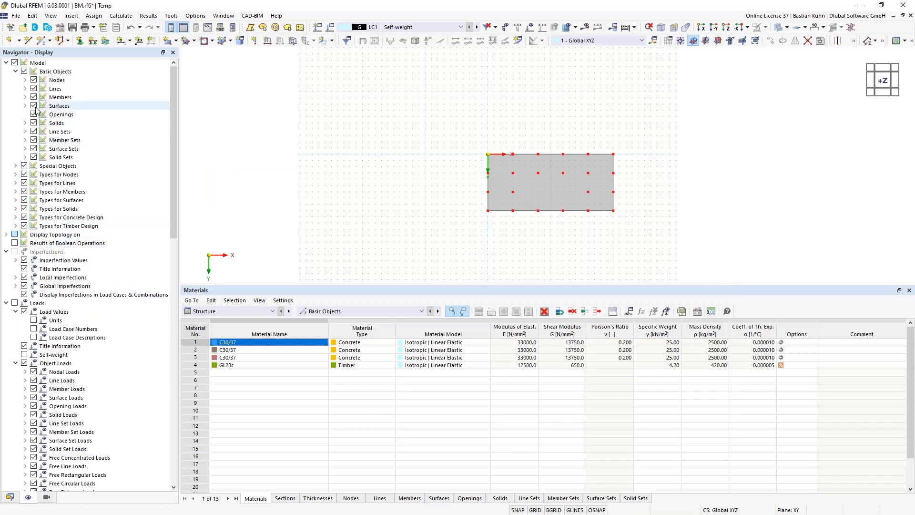
click(34, 88)
click(34, 106)
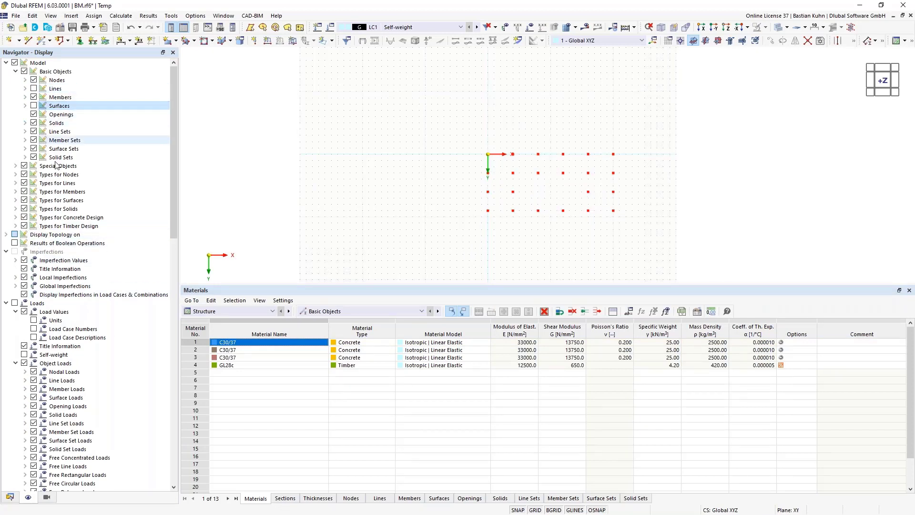
Set up a copy of all visible nodes in 1 step with a displacement of 0 in X and 3 m in Z.
drag(469, 142, 696, 255)
click(770, 41)
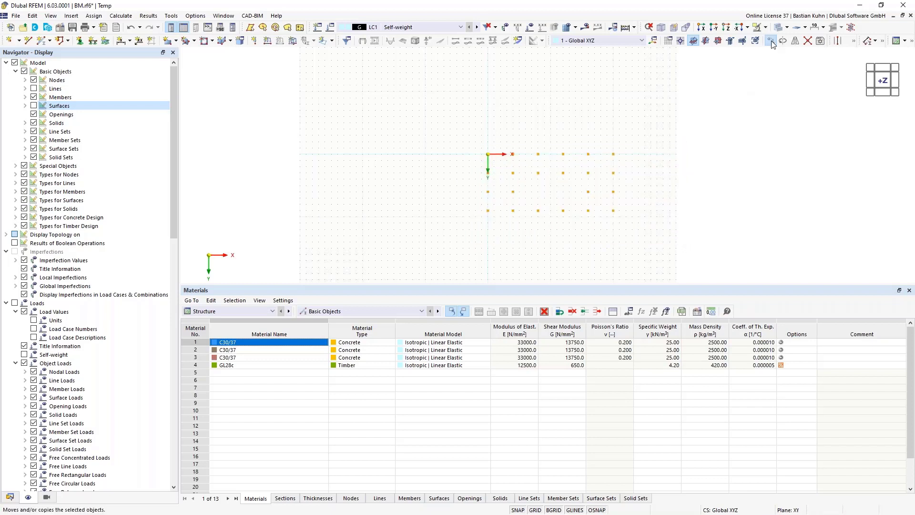
click(421, 187)
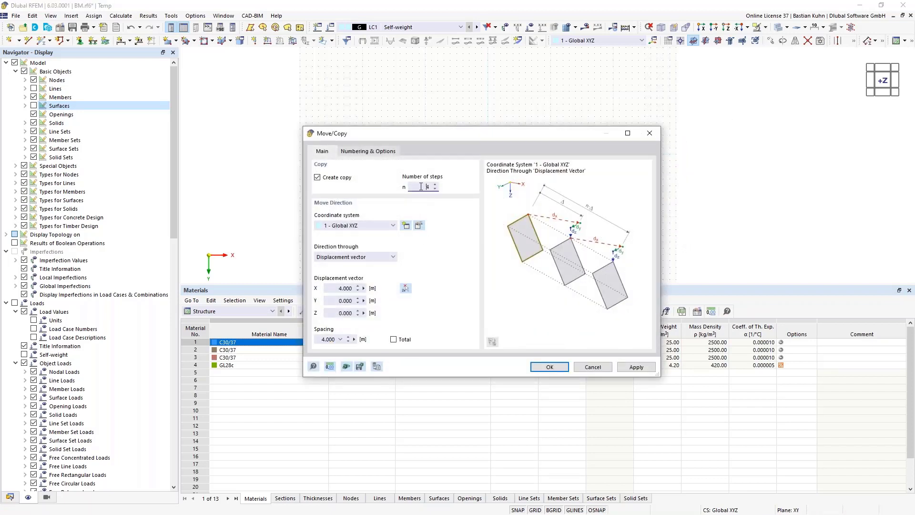
text(1)
click(328, 286)
text(0)
click(335, 314)
text(3)
Link the copied nodes with members, using a new uniform beam template with section R_M1 400/400 in C30/37.
click(366, 152)
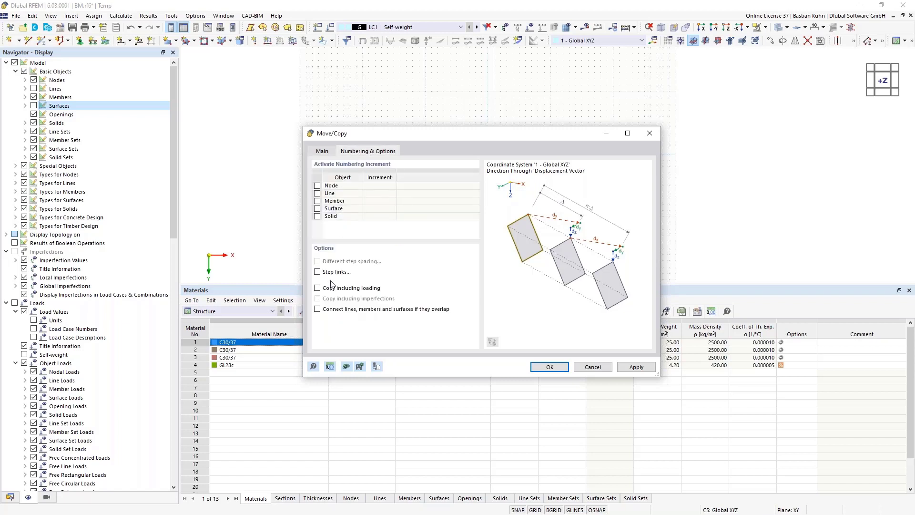
click(317, 270)
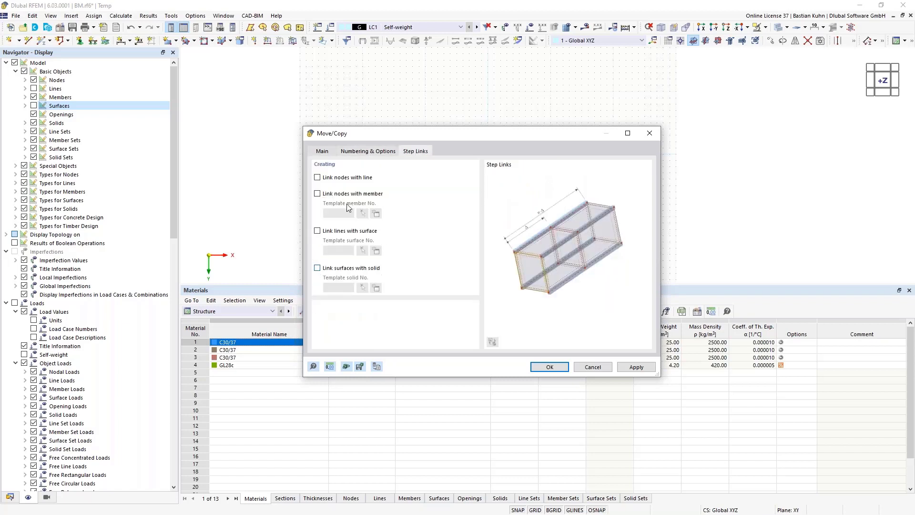
click(317, 194)
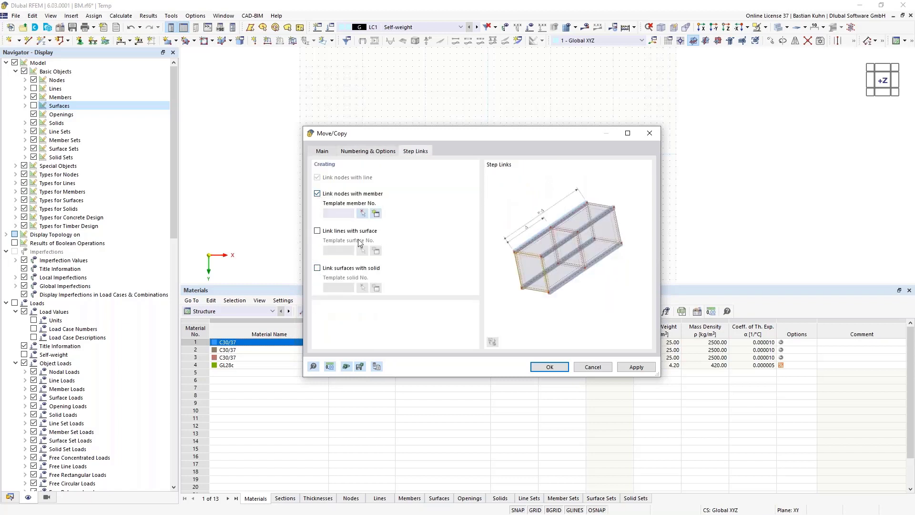
click(375, 214)
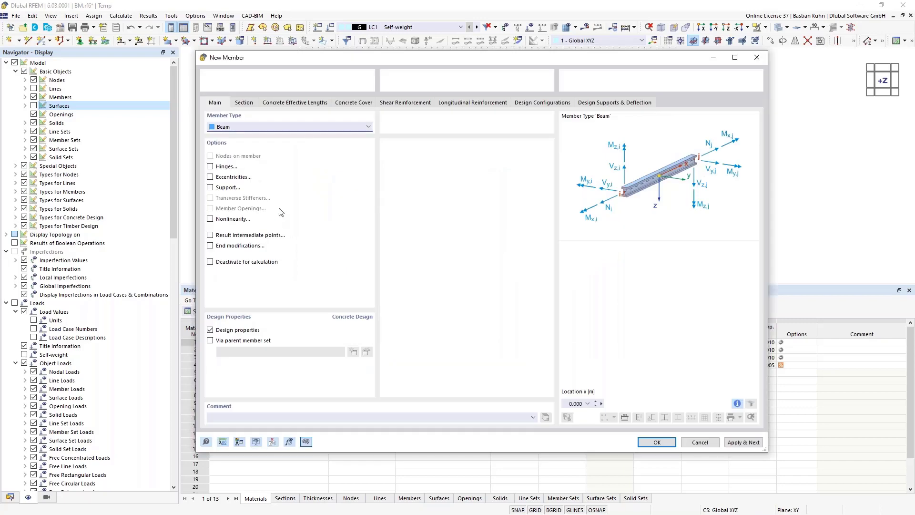
click(247, 104)
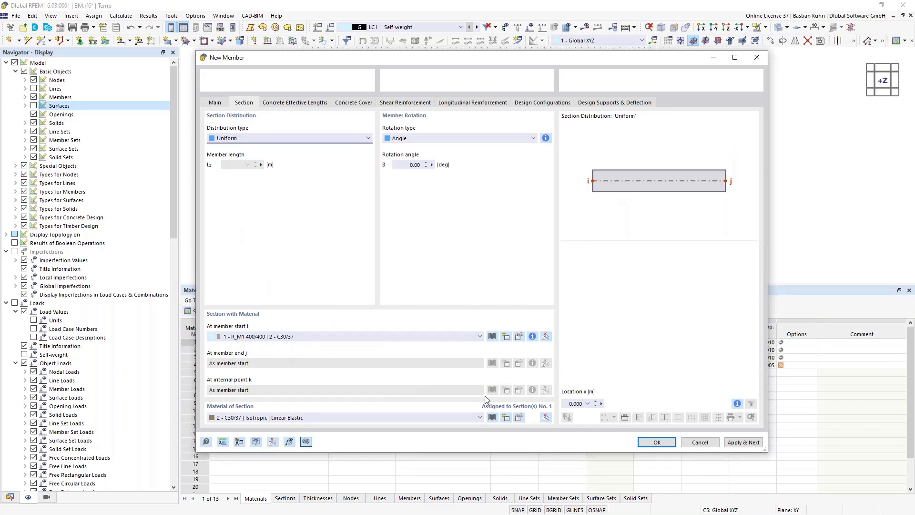
click(658, 443)
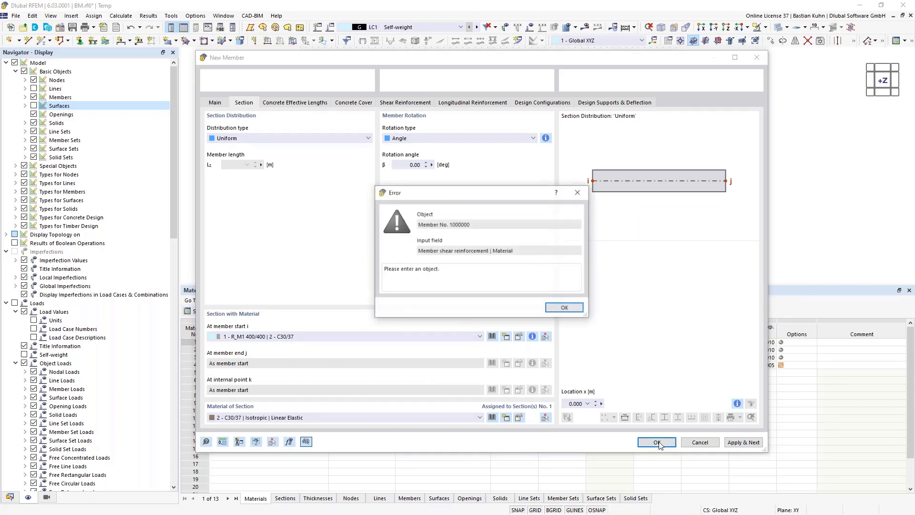
click(563, 308)
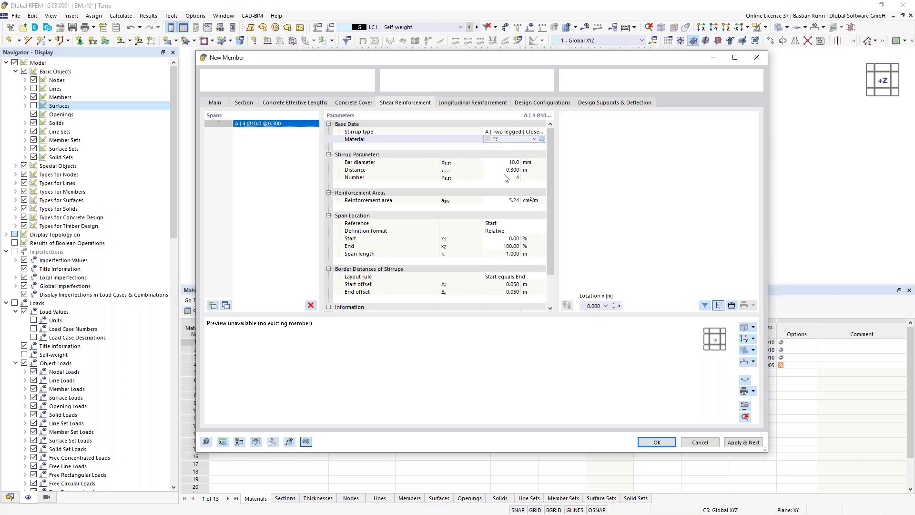
Create reinforcing steel B500S(A) from the EN 1992-1-1 European Union library series for the template member's shear reinforcement.
click(526, 137)
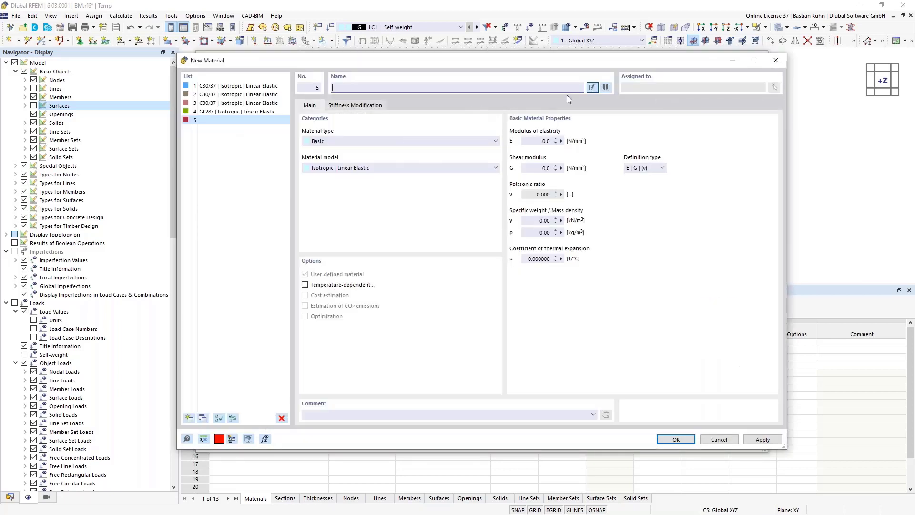
click(606, 88)
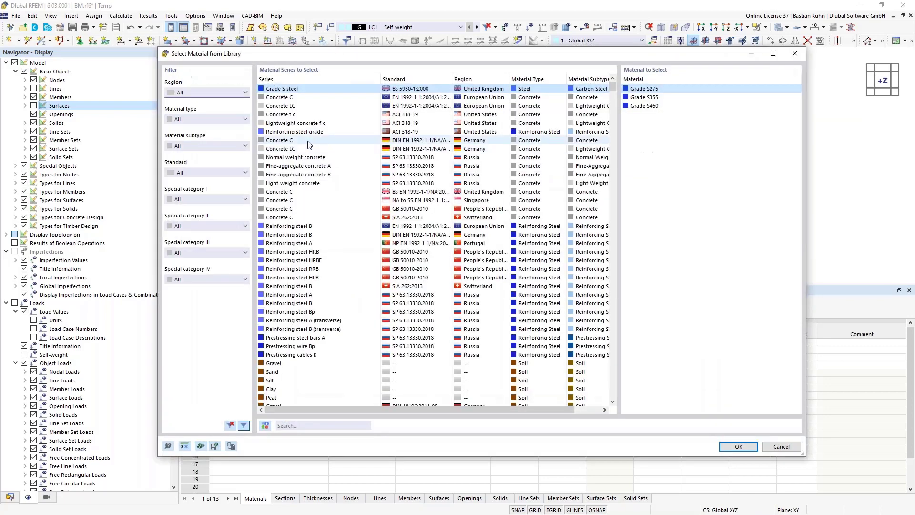
click(201, 119)
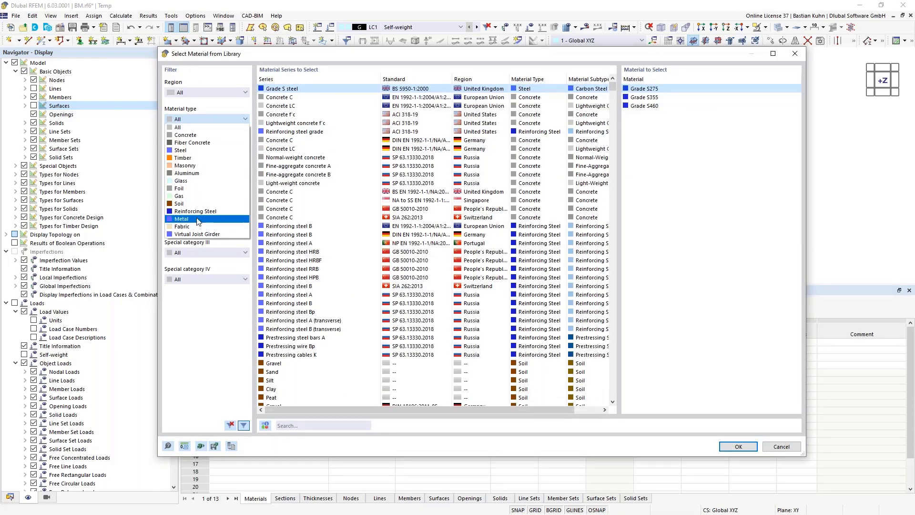
click(195, 211)
click(395, 98)
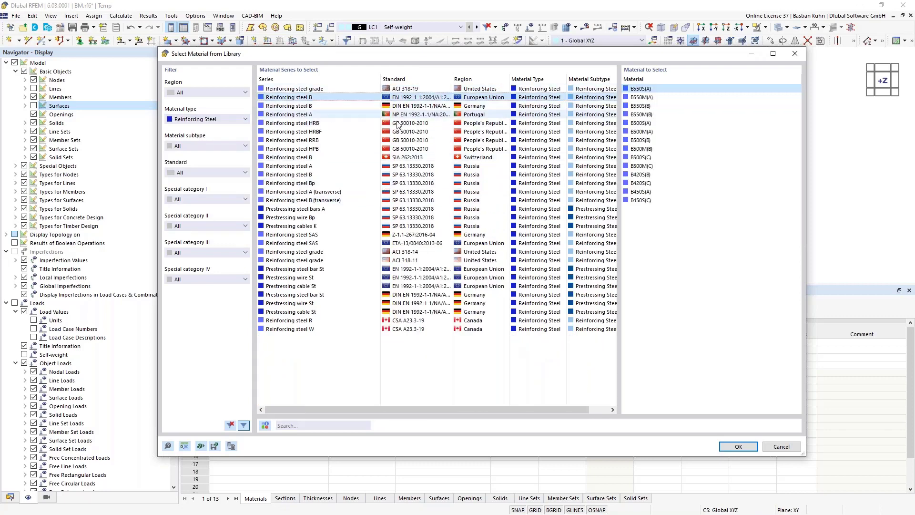
click(639, 123)
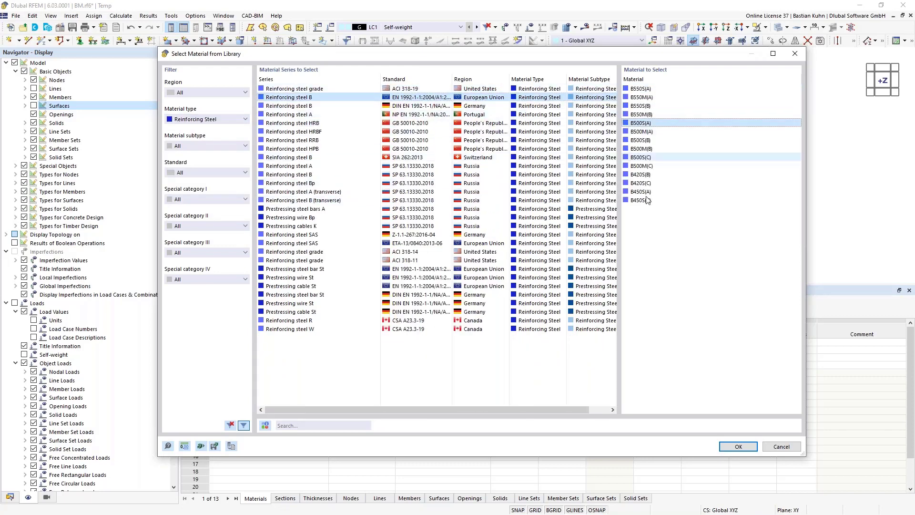
click(738, 446)
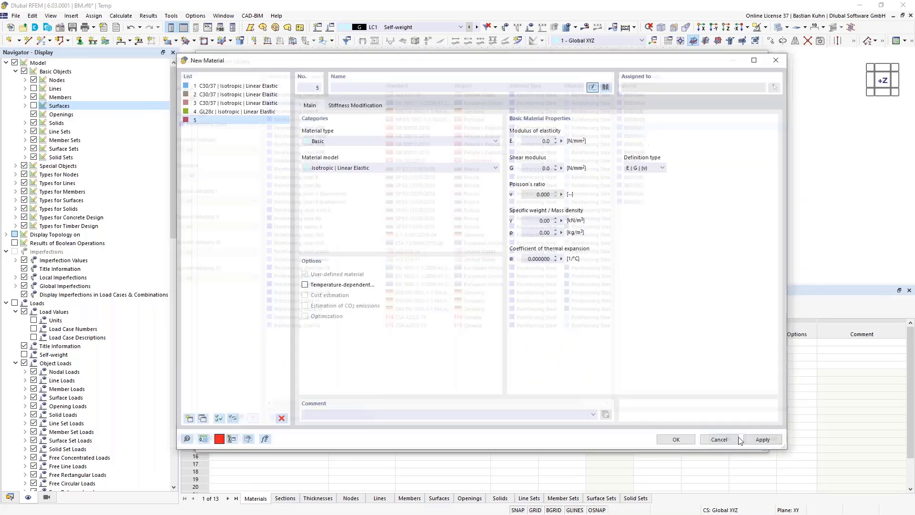
click(669, 439)
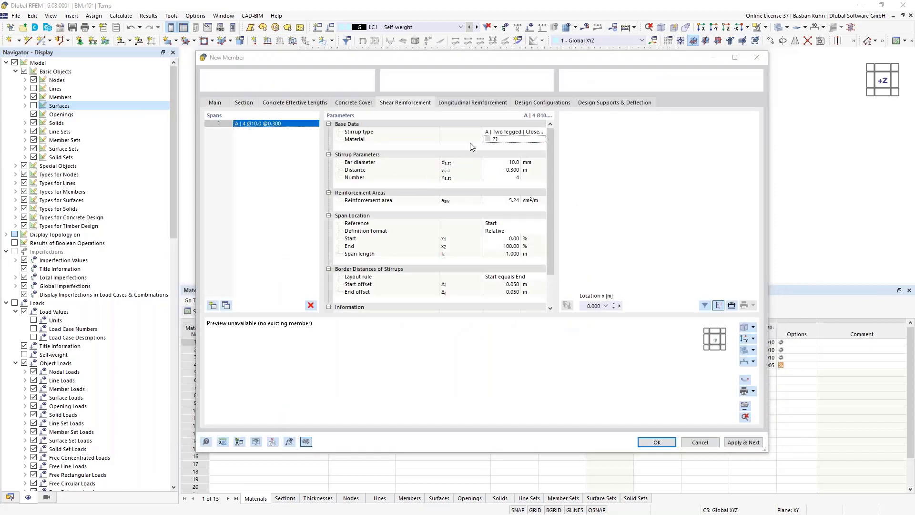
Assign B500S(A) to the template member's longitudinal reinforcement and generate the node copies with their linking columns.
click(466, 102)
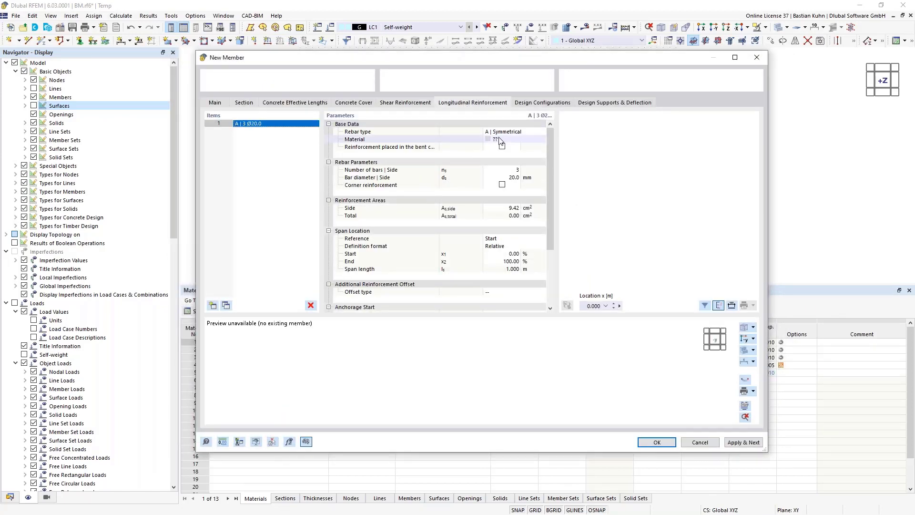
click(529, 140)
click(534, 139)
click(532, 150)
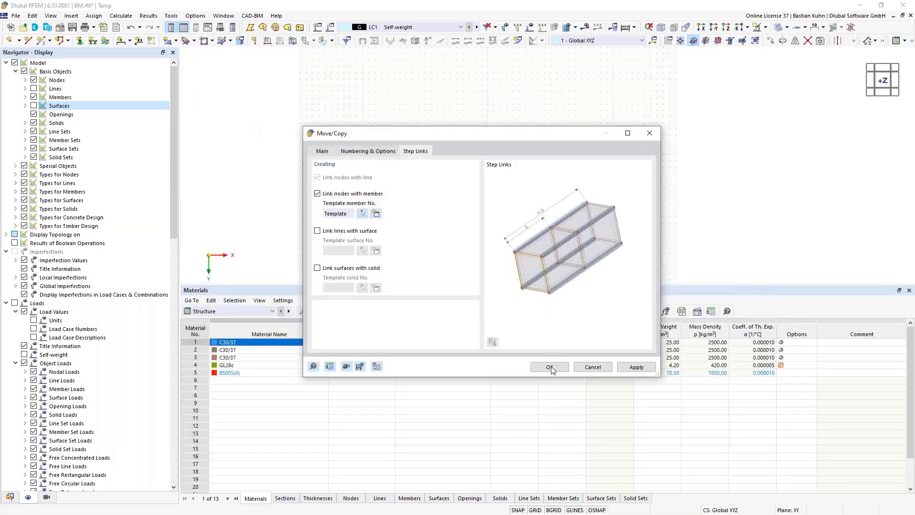
click(551, 368)
Show surfaces and lines again in the model display.
middle_drag(539, 247, 467, 167)
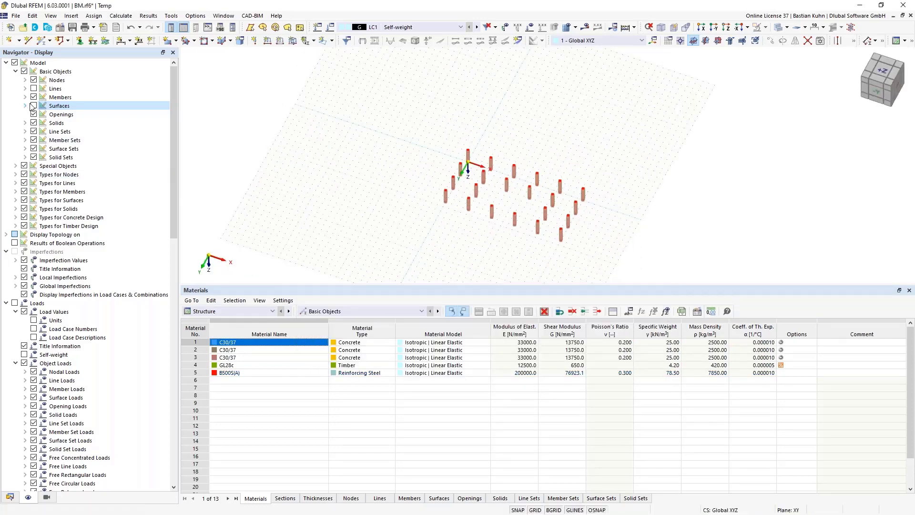
click(33, 89)
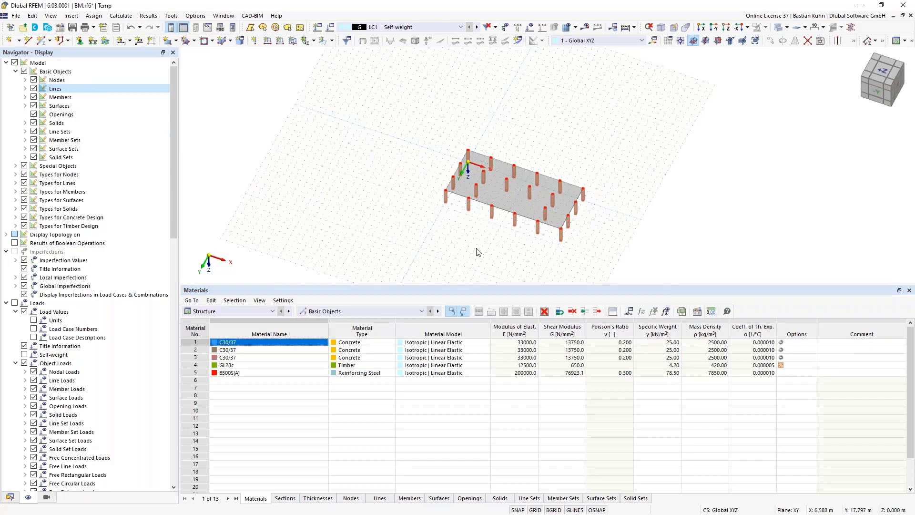
Delete the four columns at X 8 m and 12 m, Y 0 m and 3 m.
middle_drag(476, 251, 462, 194)
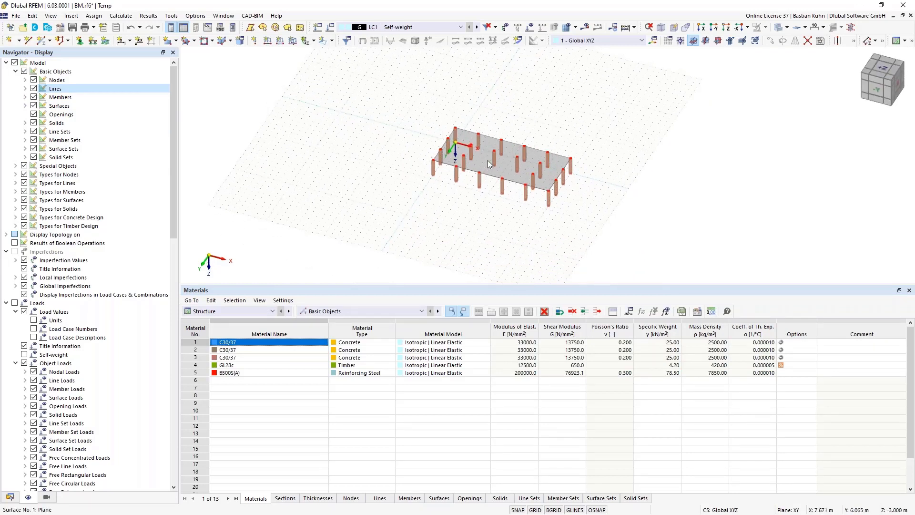
scroll(487, 160, up, 3)
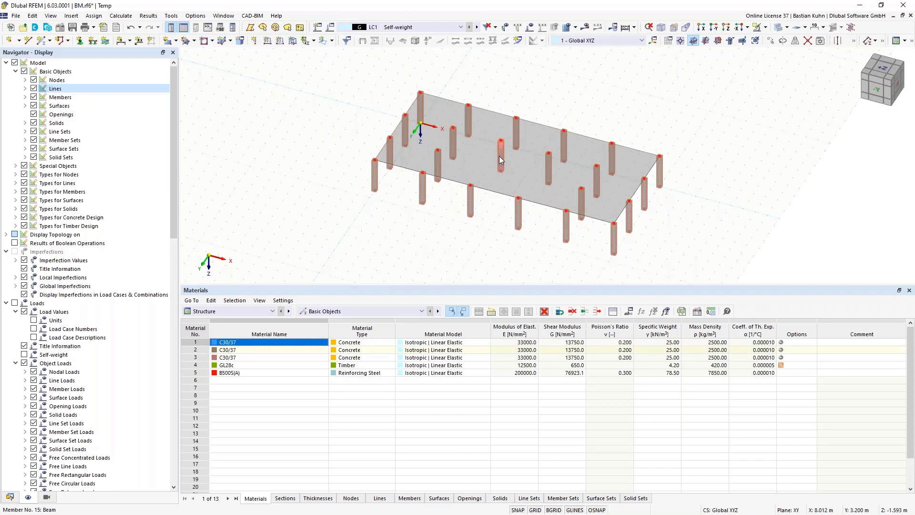
key(Delete)
click(515, 138)
key(Delete)
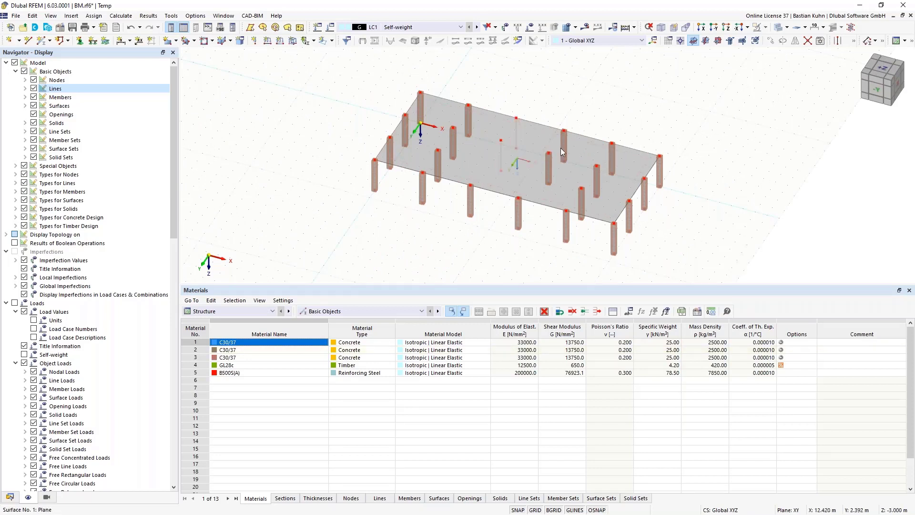
click(564, 145)
key(Delete)
click(549, 167)
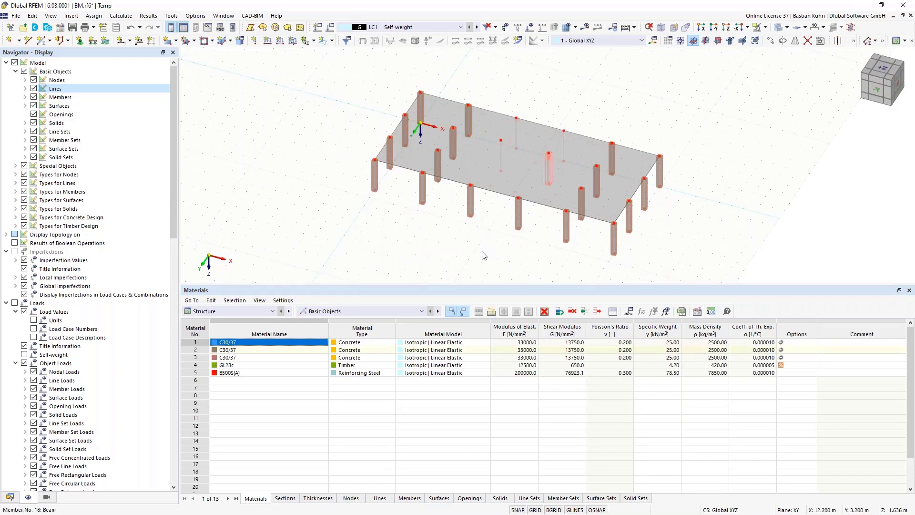
key(Delete)
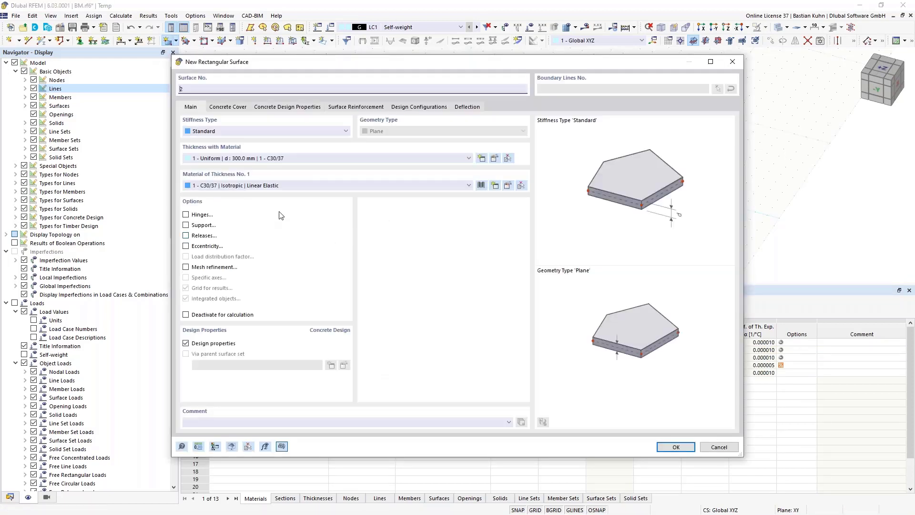
Draw a rectangular wall from X 8 m to 12 m at Y 0 m, 3 m high, using thickness 2, 300 mm in material 3 - C30/37.
click(376, 159)
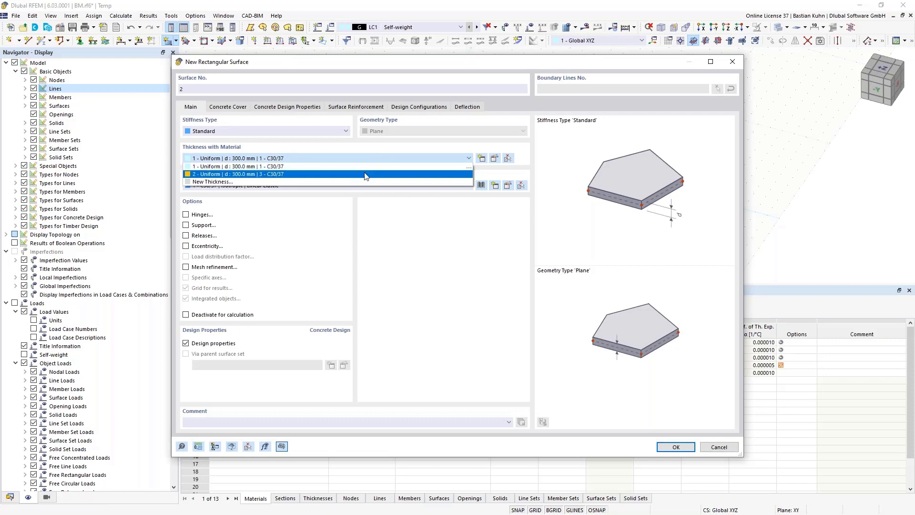
click(367, 174)
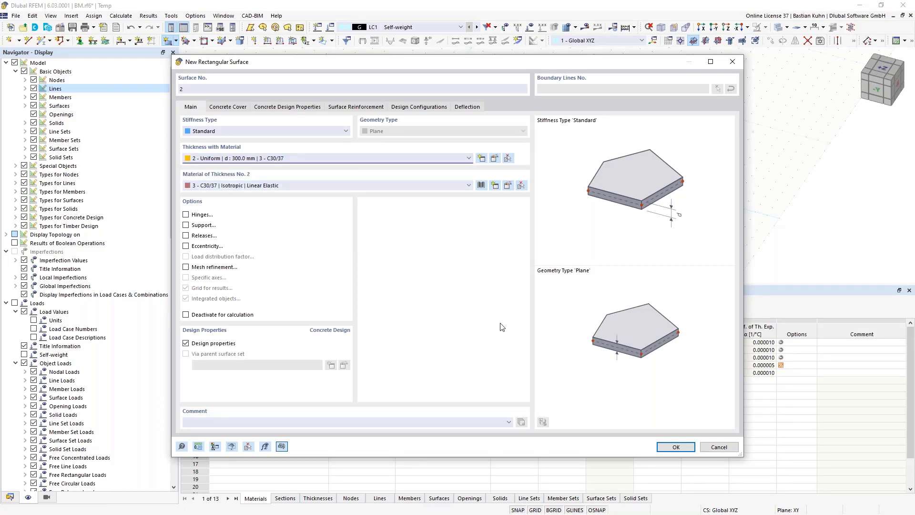
click(669, 448)
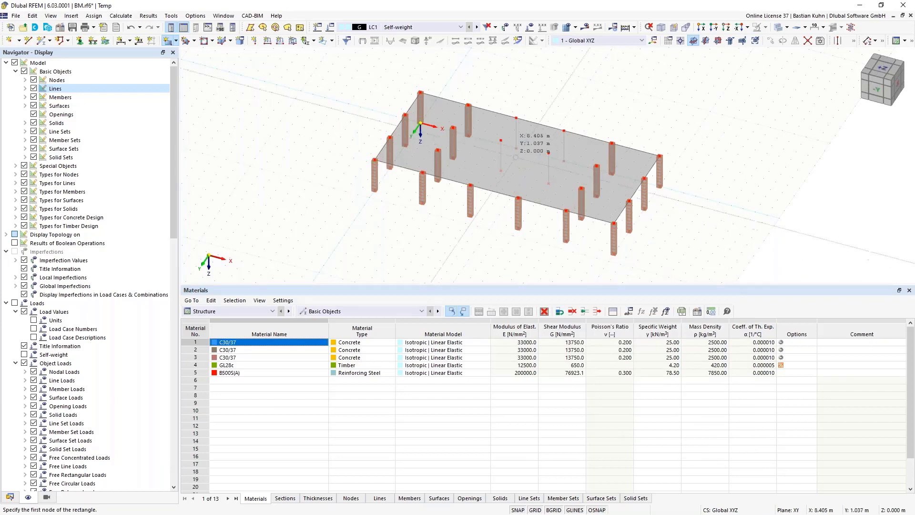
click(564, 145)
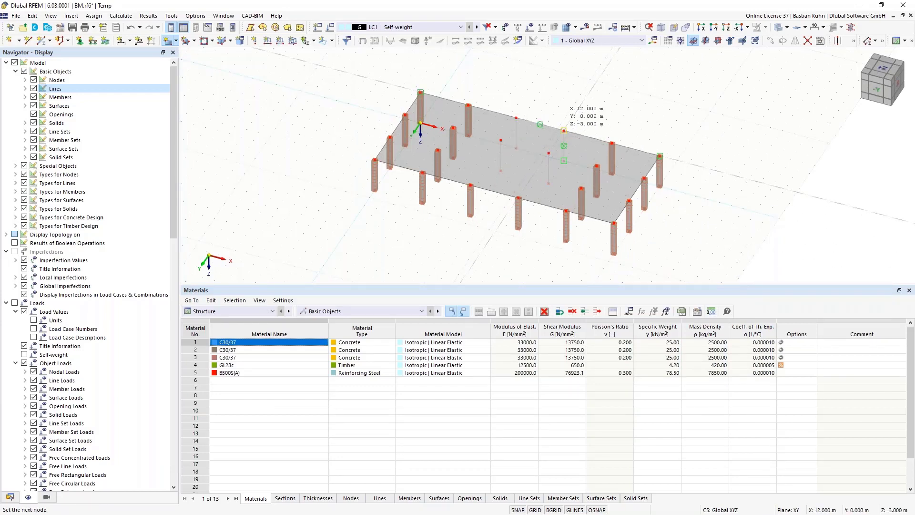
click(564, 162)
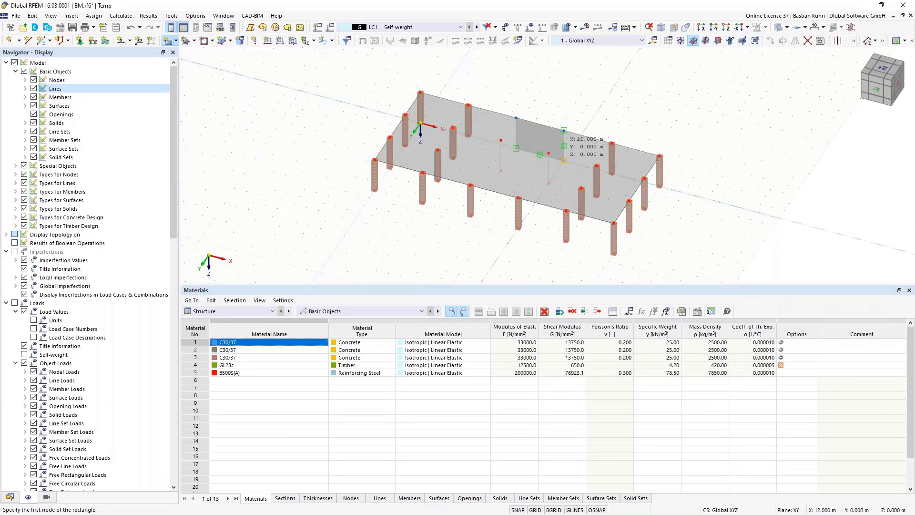
Draw the three remaining rectangular core walls at X 12 m, X 8 m and Y 3 m between slab level and Z 0.
click(548, 153)
click(563, 160)
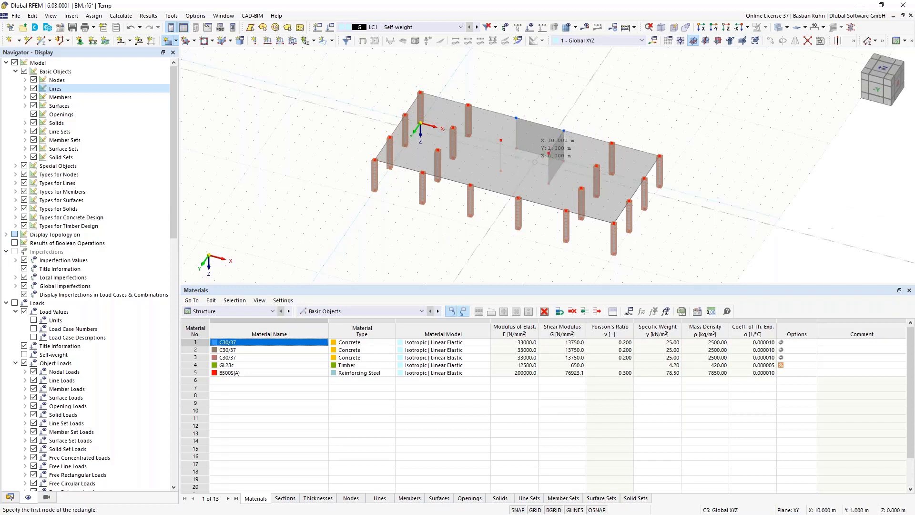
click(500, 141)
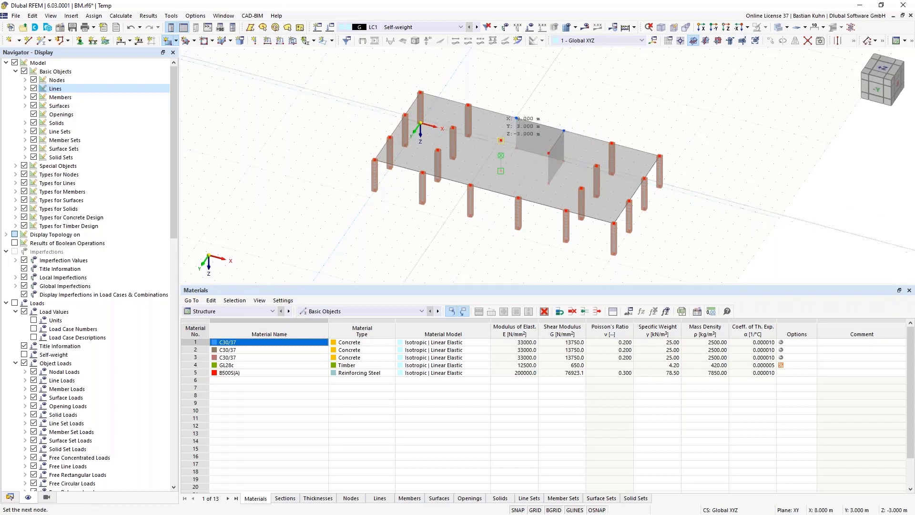
click(516, 148)
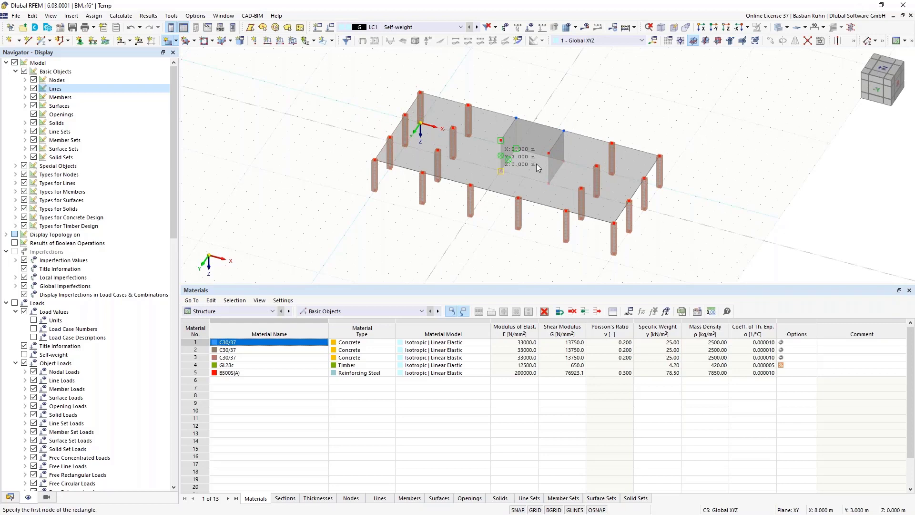
click(501, 170)
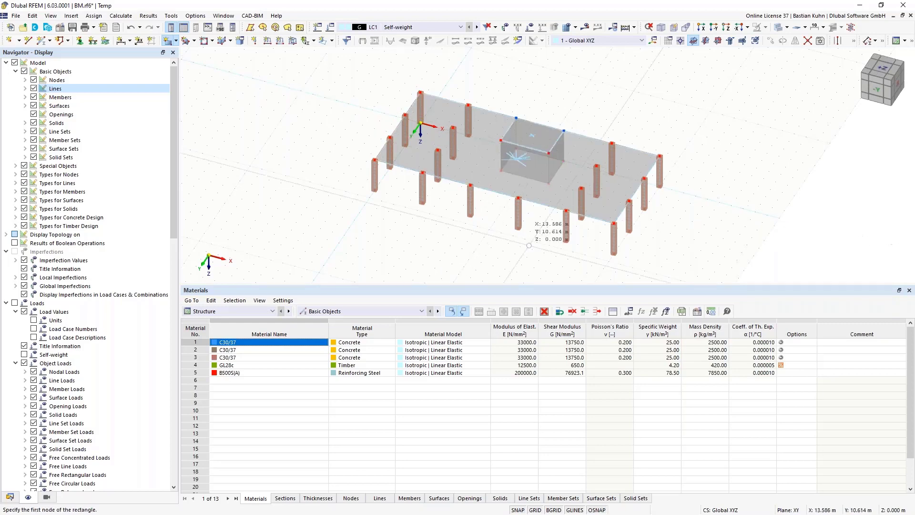
key(Escape)
Divide the base line of the core wall at Y 3 m using 2 intermediate nodes.
middle_drag(514, 241, 501, 199)
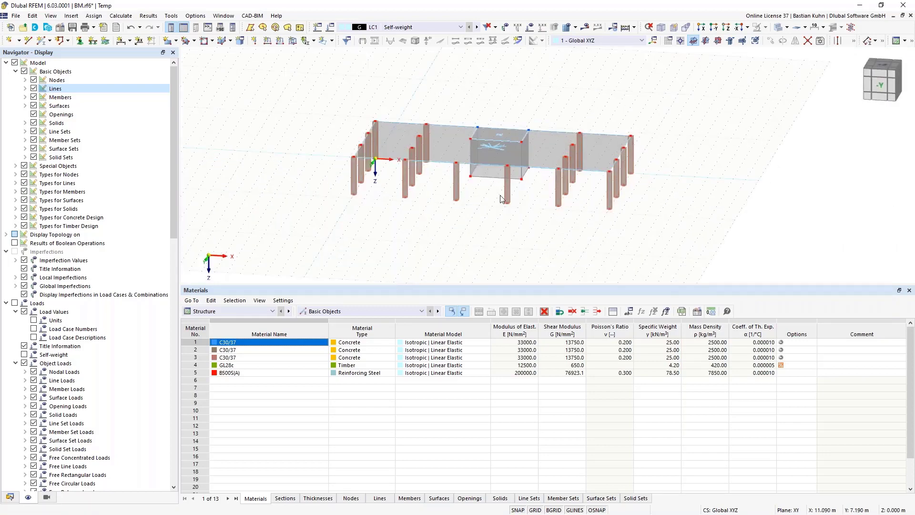
ctrl+middle_drag(485, 197, 504, 202)
scroll(499, 202, up, 5)
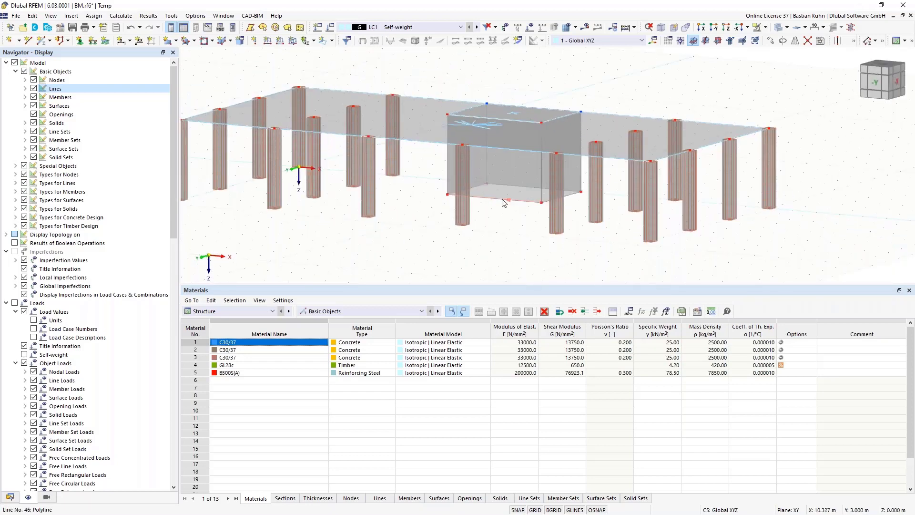
right_click(515, 202)
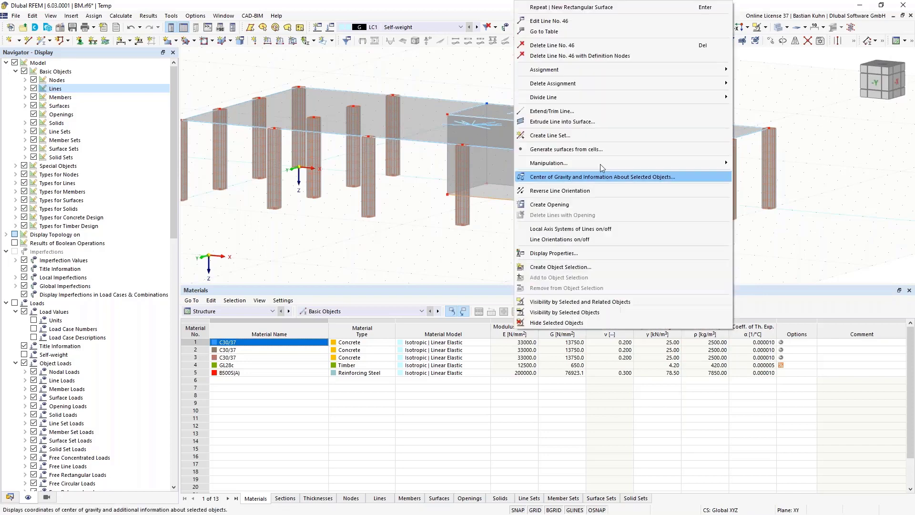
mouse_move(696, 98)
click(758, 105)
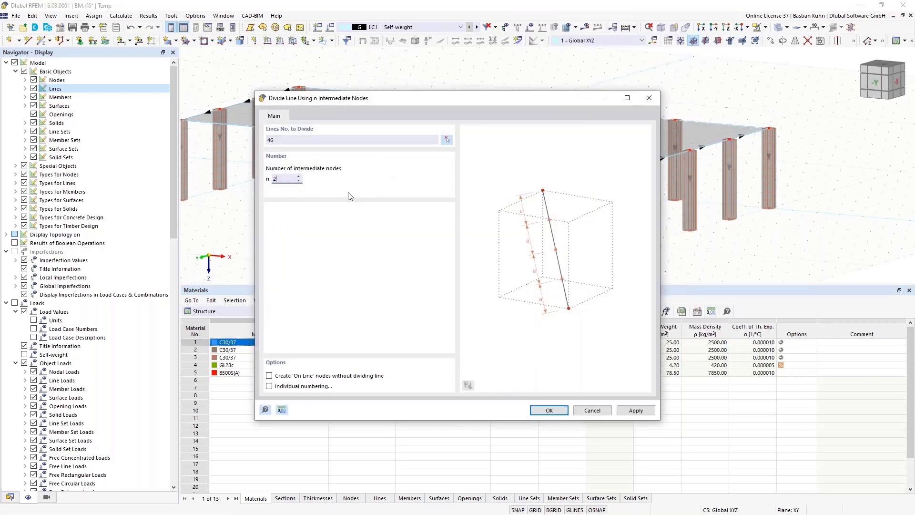
key(Return)
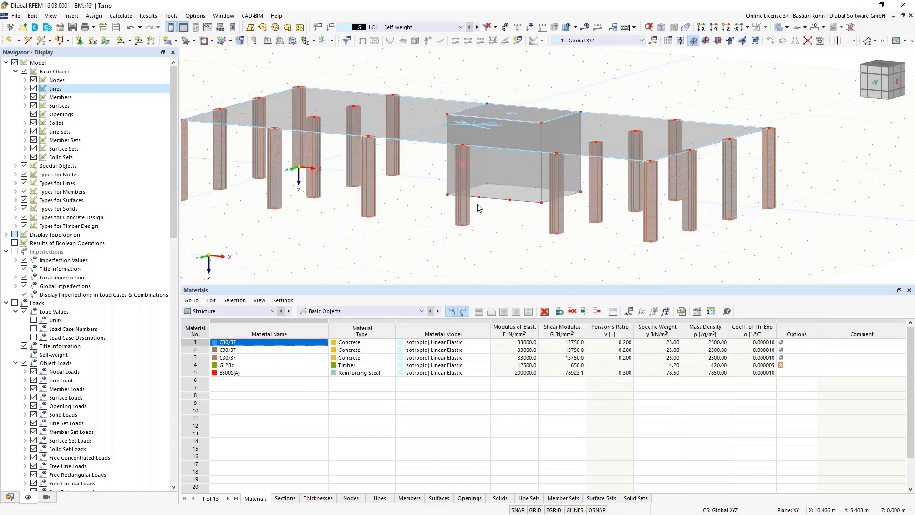
Move the two intermediate nodes on the wall's base line to X 9 m and X 11 m.
double_click(478, 197)
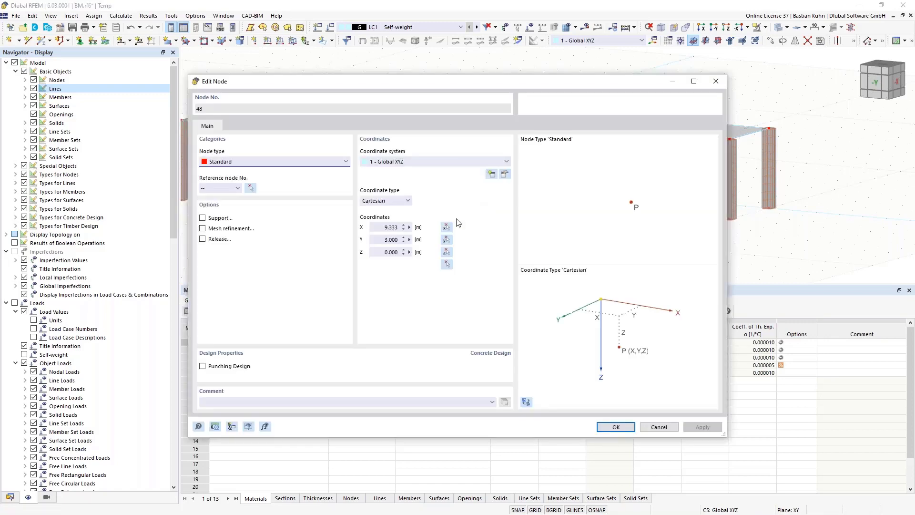
click(383, 227)
text(9)
key(Return)
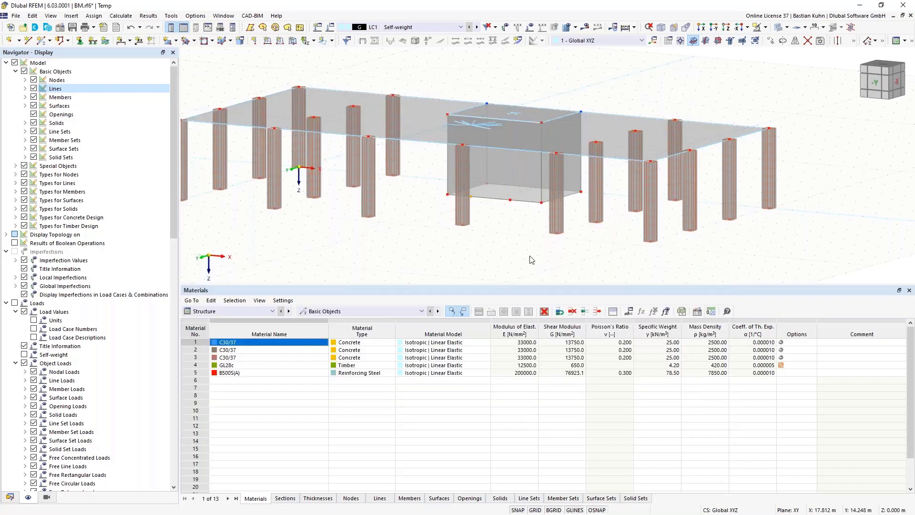
double_click(510, 201)
click(388, 228)
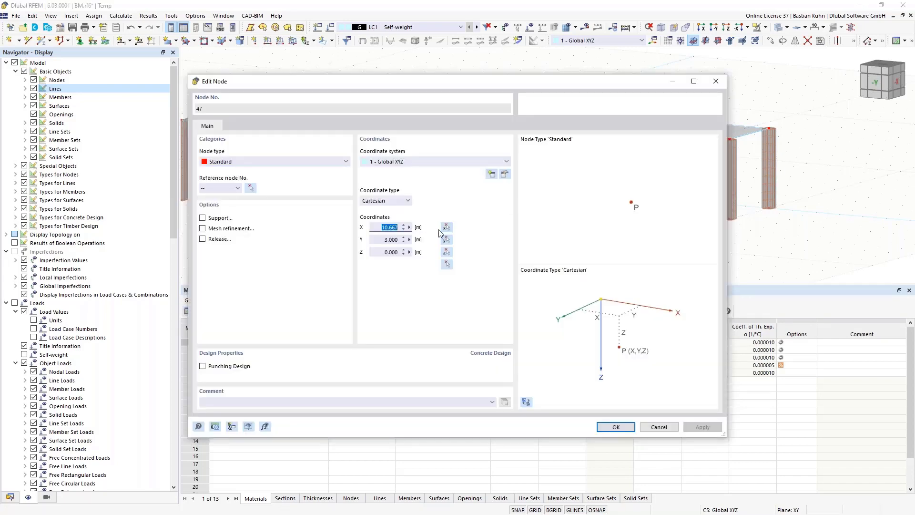
text(11)
key(Return)
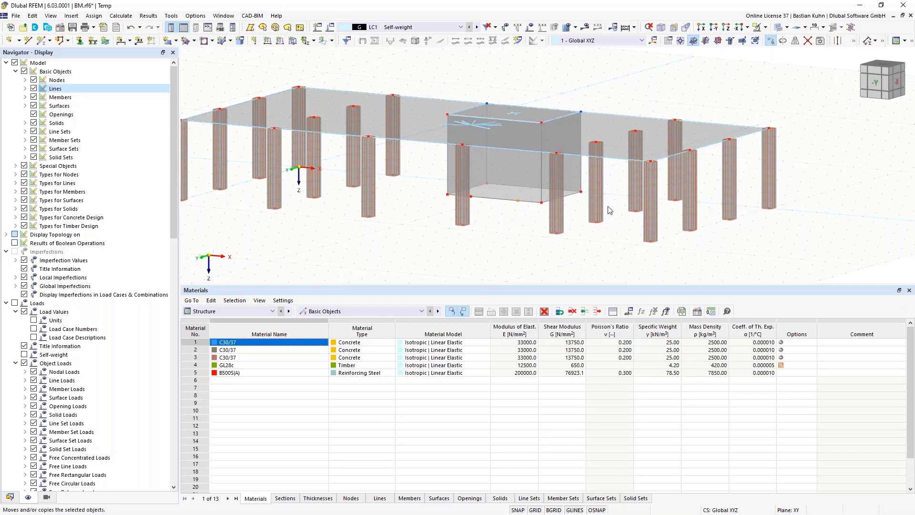
Copy the base node at X 11 m once by -2.5 m in Z, with step links turned off.
click(771, 41)
click(334, 313)
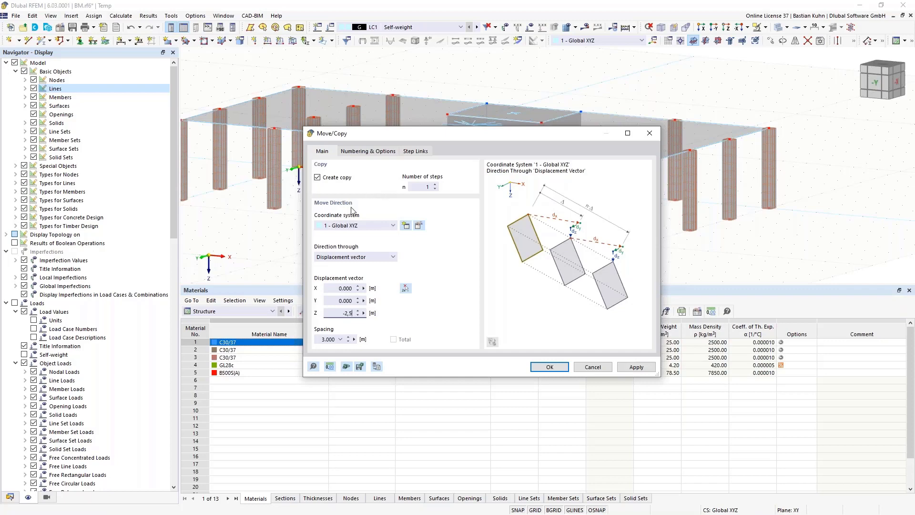
click(366, 152)
click(317, 272)
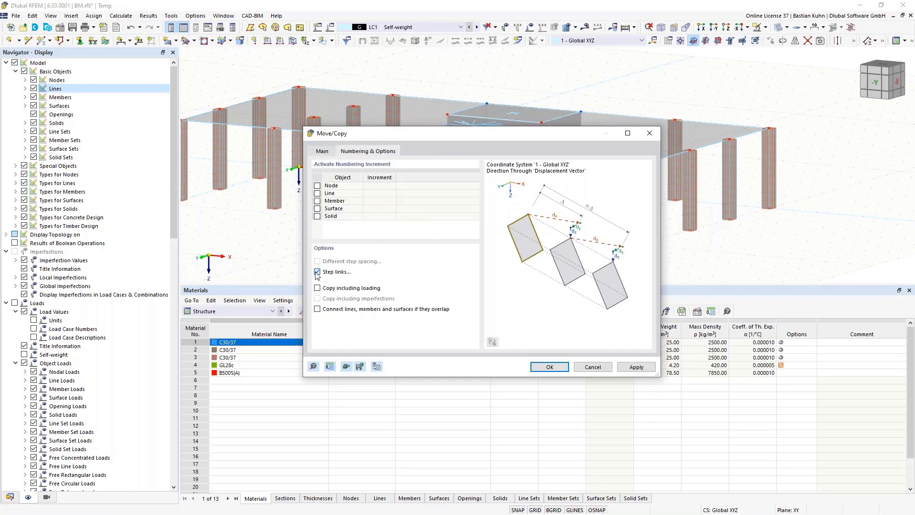
click(548, 367)
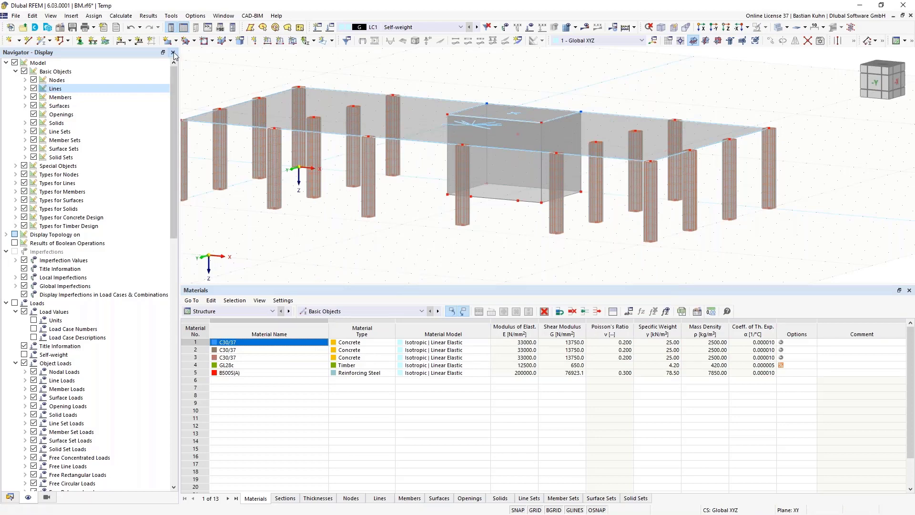
Draw a rectangular door opening in the core wall from X 9 m at the base to the copied node at X 11 m, Z -2.5 m.
click(204, 41)
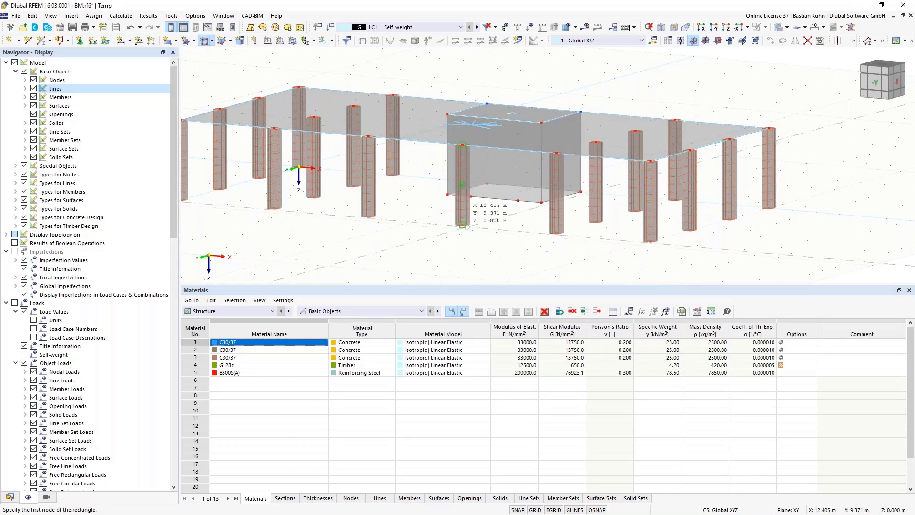
click(470, 196)
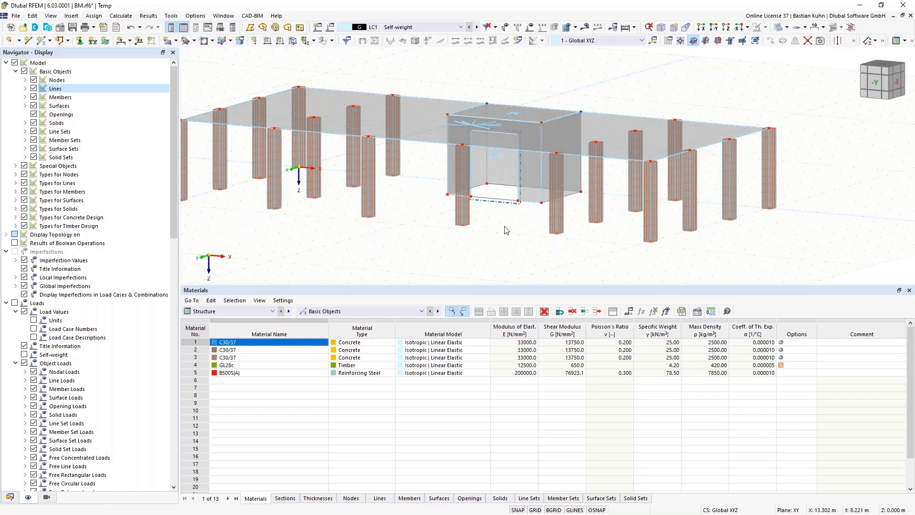
mouse_move(509, 212)
middle_down()
mouse_move(518, 199)
mouse_move(465, 230)
mouse_move(508, 202)
middle_up()
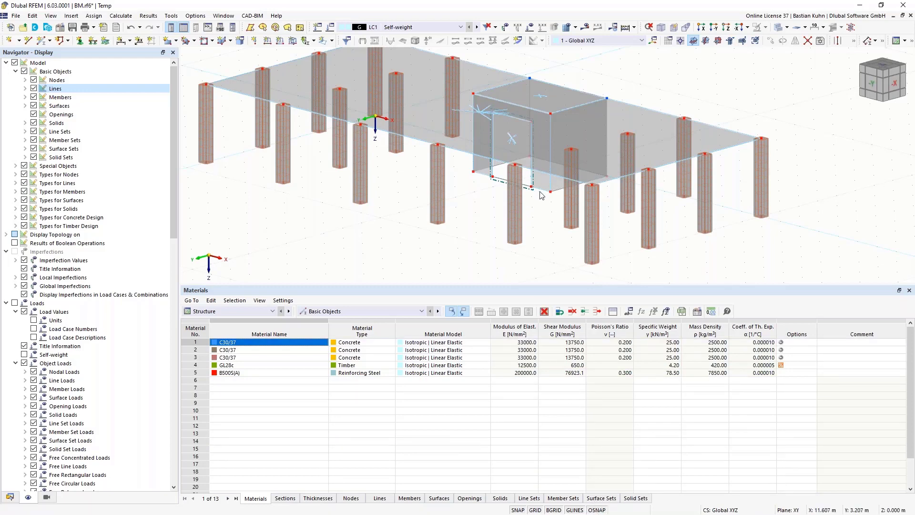
middle_drag(544, 224, 540, 245)
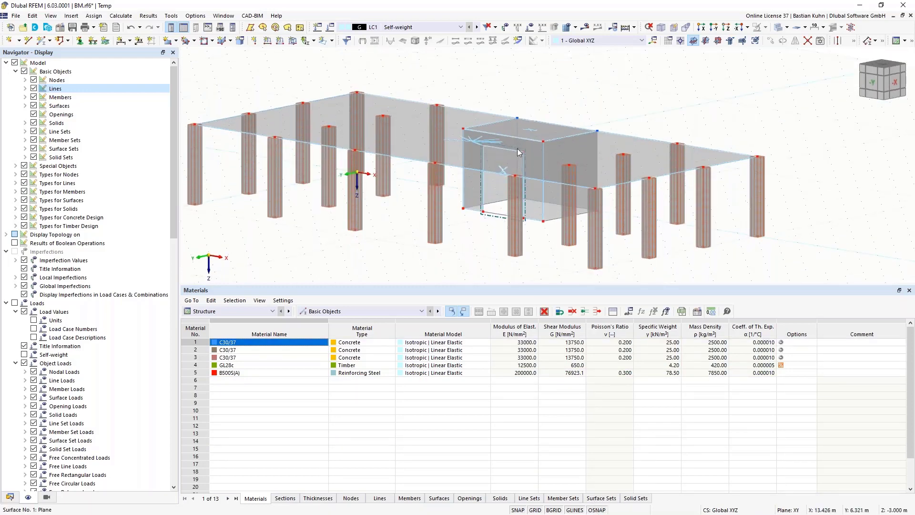
Enable perpendicular object snap and draw a 0.5 m line from the opening's upper corner at X 11 m to the wall's top edge.
click(534, 208)
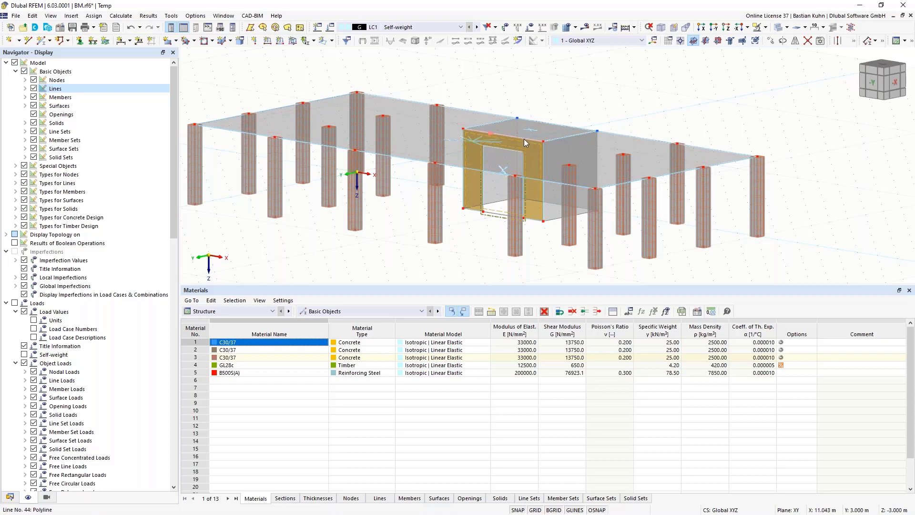
right_click(595, 512)
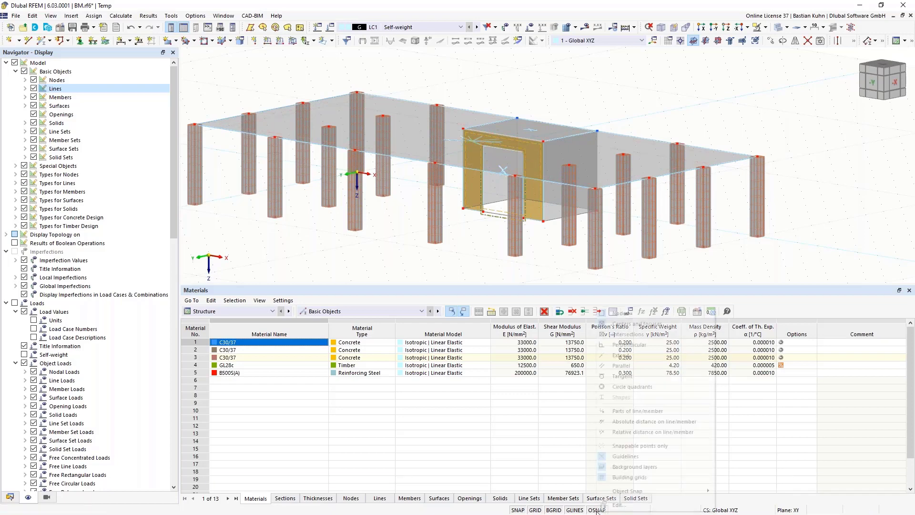
click(641, 347)
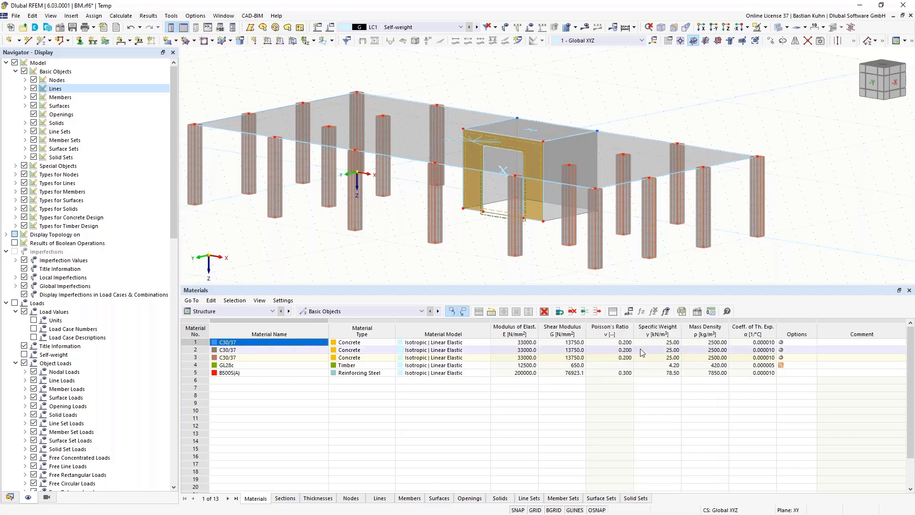
click(28, 41)
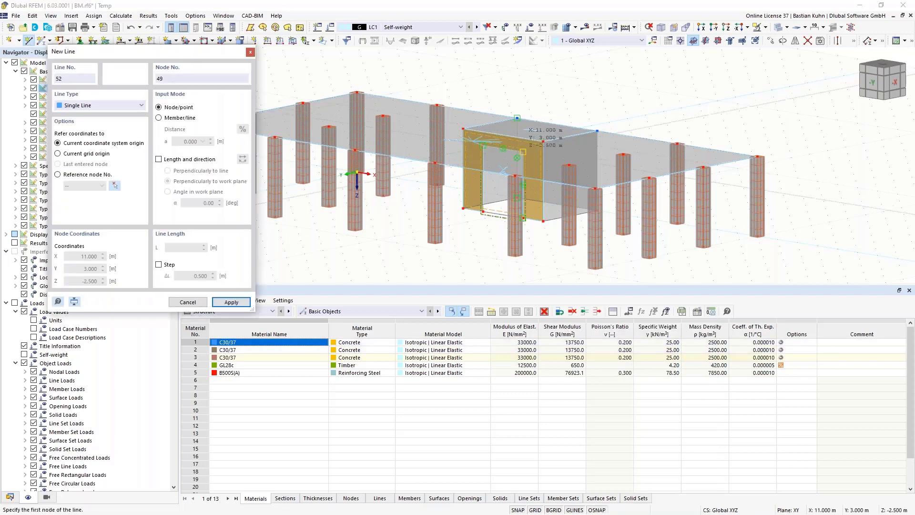
click(523, 151)
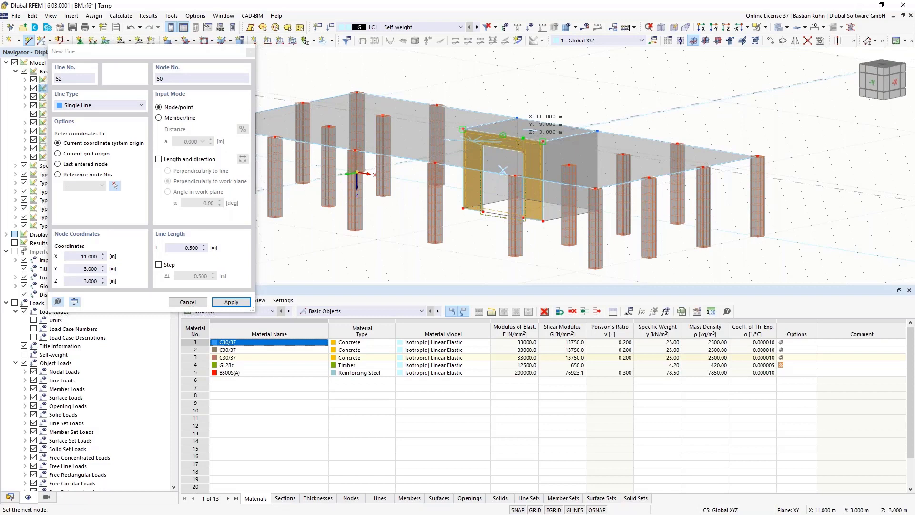
click(517, 128)
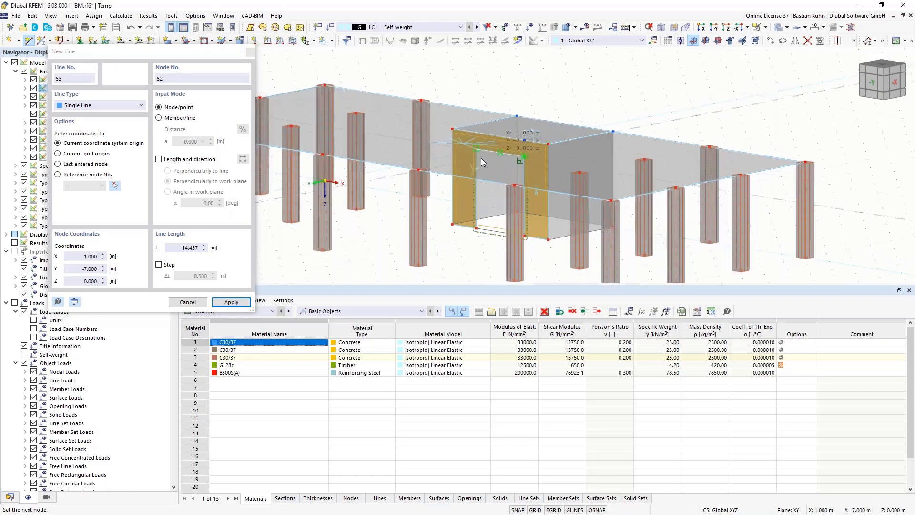
Draw a matching vertical line from the opening's upper corner at X 9 m to the wall's top edge and clear the selection.
click(91, 256)
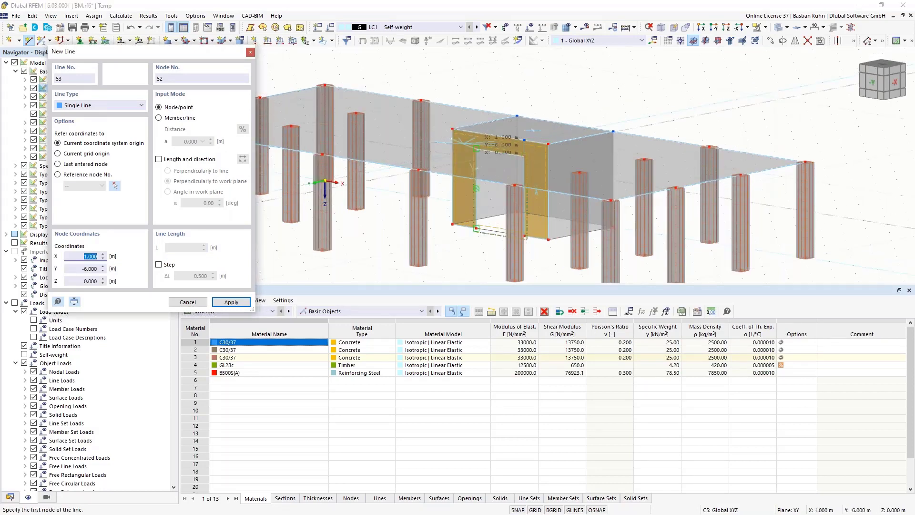
click(475, 134)
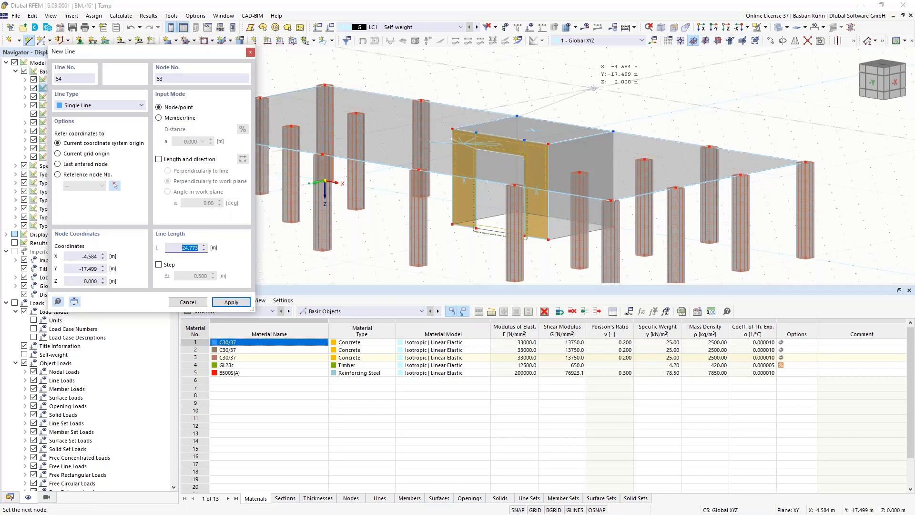
key(Escape)
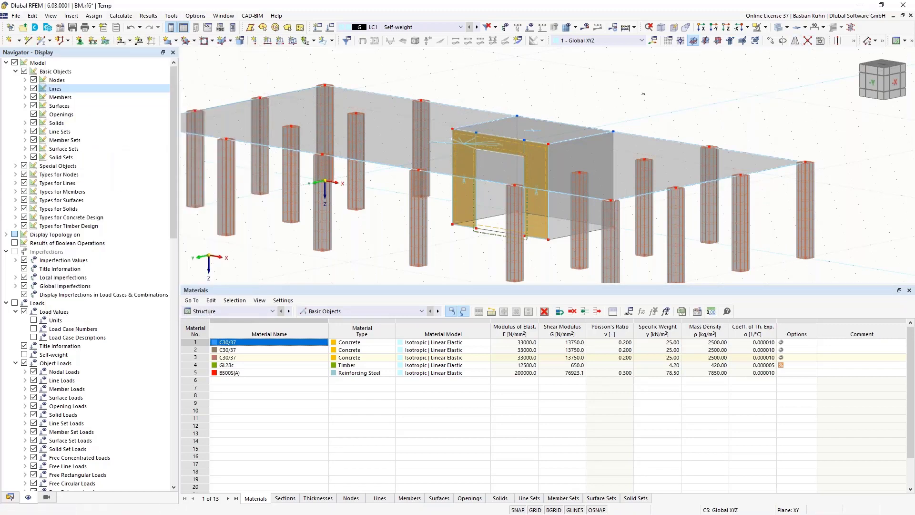
drag(644, 93, 435, 181)
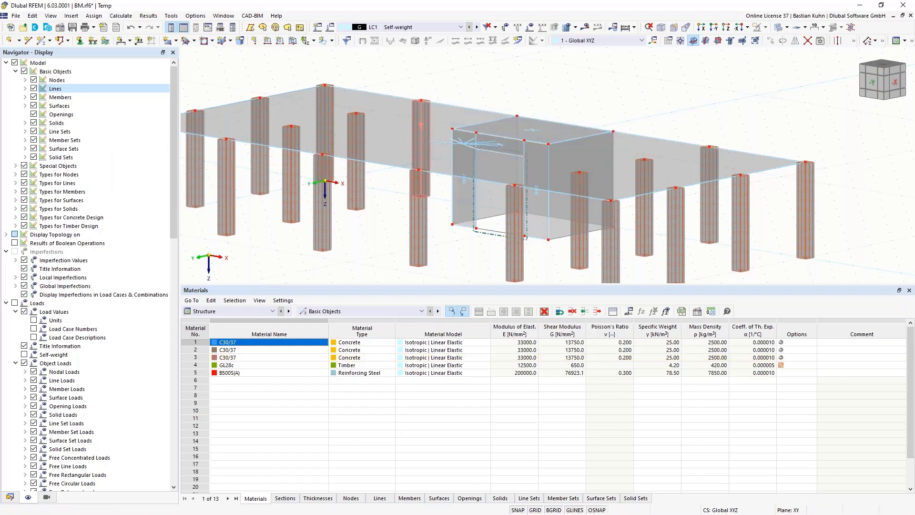
key(Escape)
Make nodal support type 1 fully fixed in all translations and rotations and start its graphical assignment.
click(79, 41)
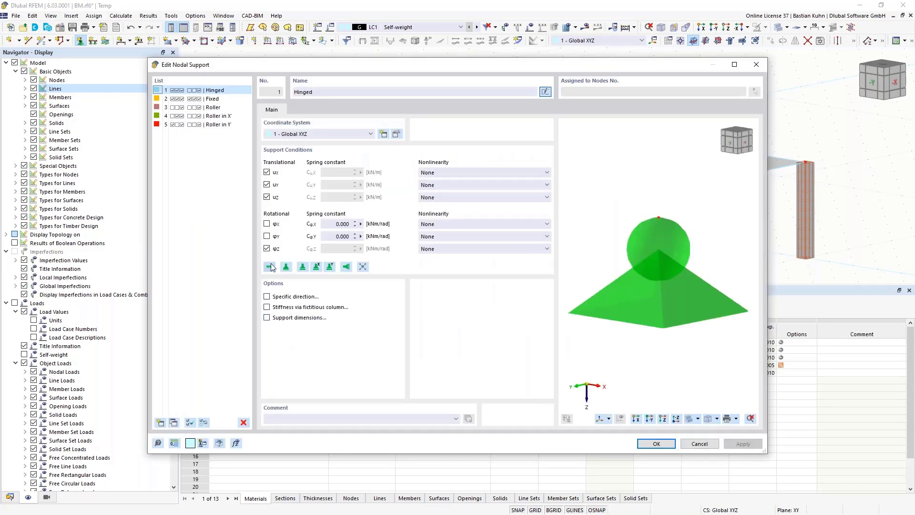
click(269, 266)
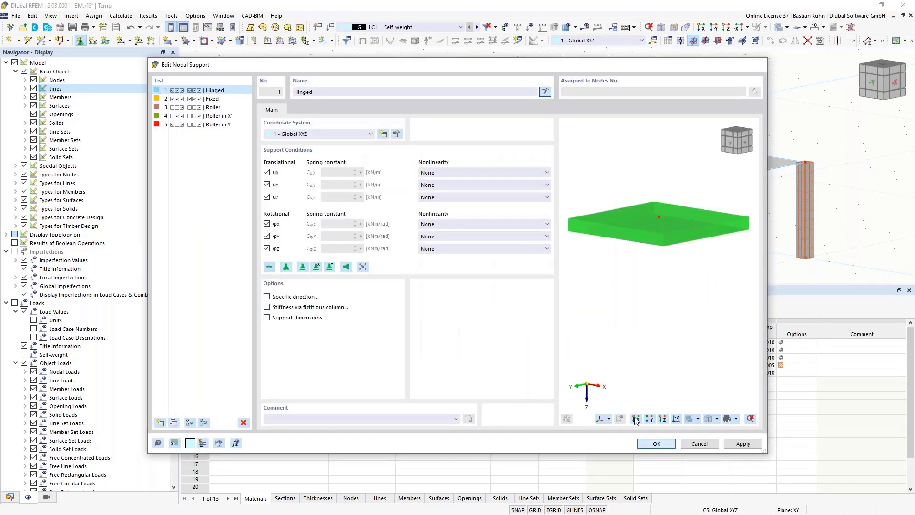
click(698, 443)
click(520, 364)
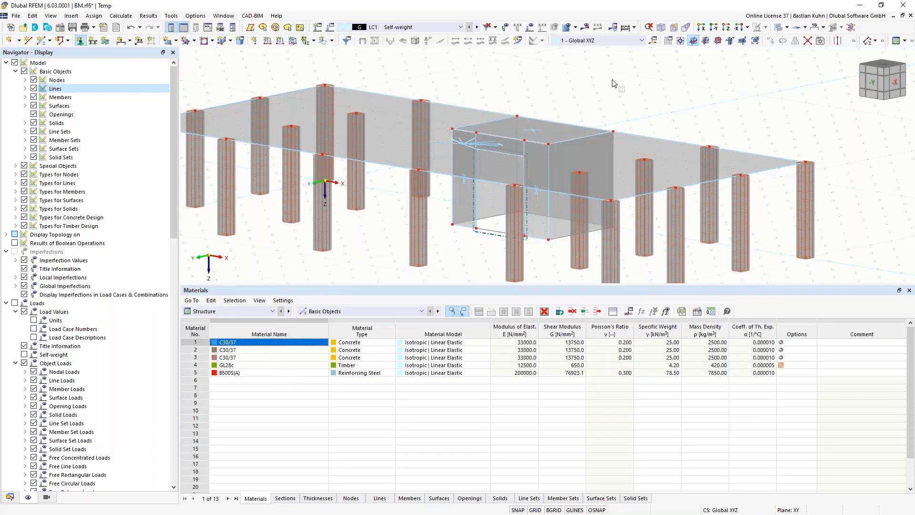
Assign the fixed nodal support to the column base nodes at Z 0, selecting them in the front view against Y.
click(713, 28)
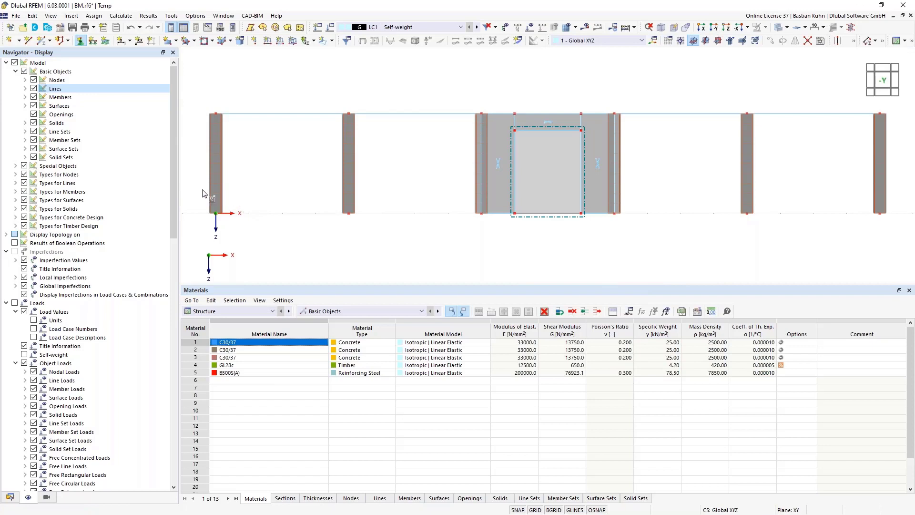
drag(427, 259, 486, 262)
drag(707, 195, 905, 252)
middle_drag(711, 223, 706, 188)
ctrl+middle_drag(706, 188, 611, 241)
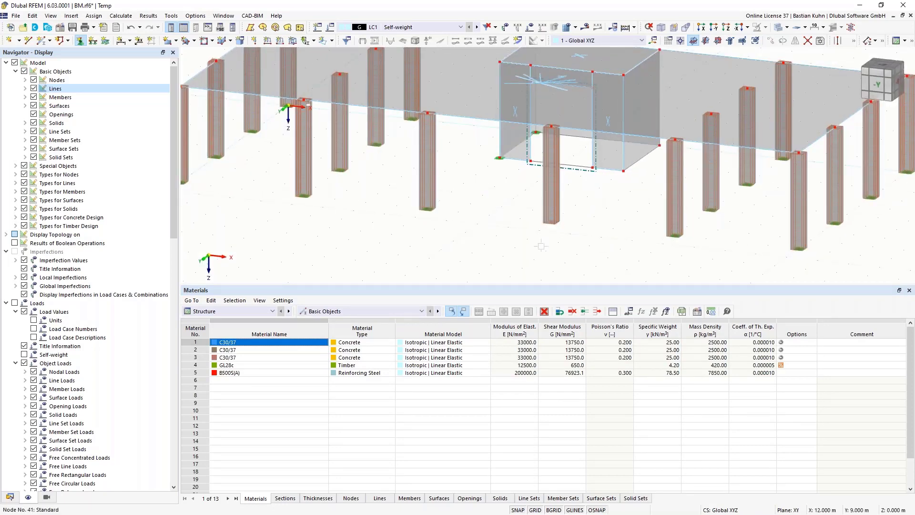
key(Escape)
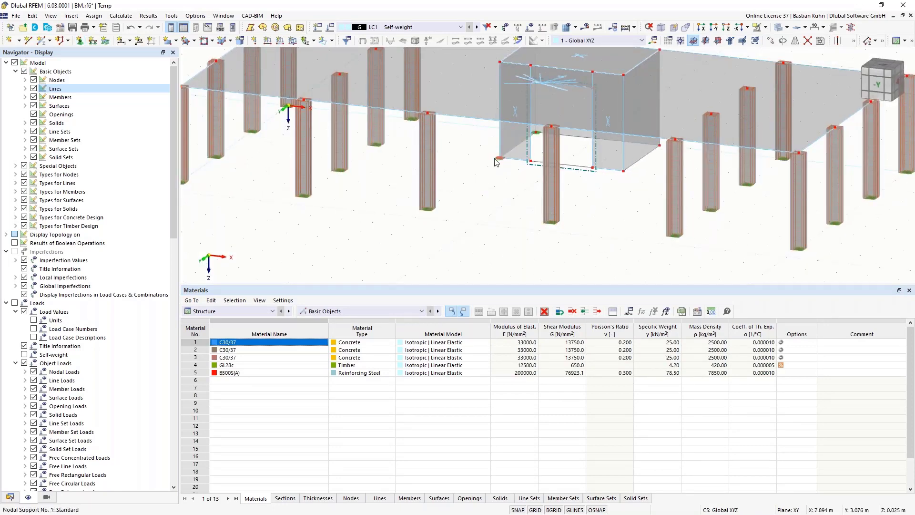
Remove the nodal supports at the core wall's corners and enlarge the nodal support symbols in the display.
right_click(428, 213)
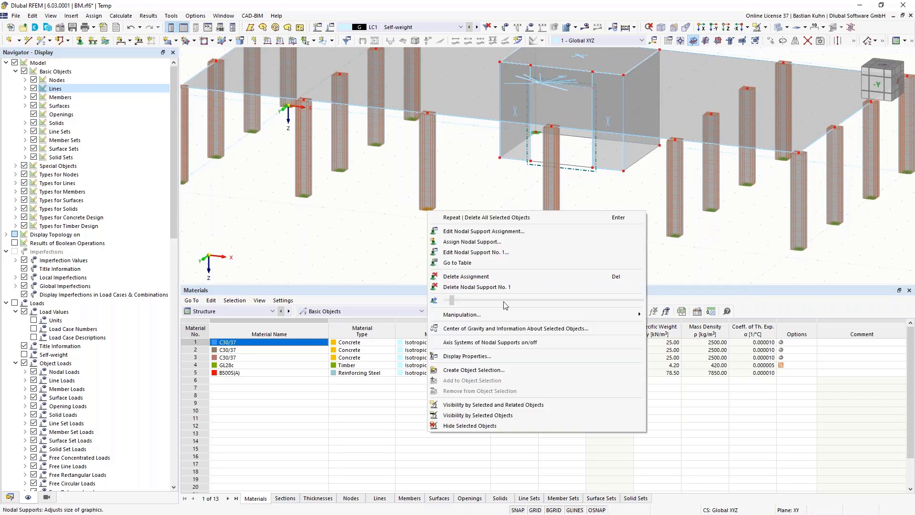
mouse_move(504, 300)
mouse_down()
mouse_move(522, 300)
mouse_move(500, 299)
mouse_up()
click(508, 175)
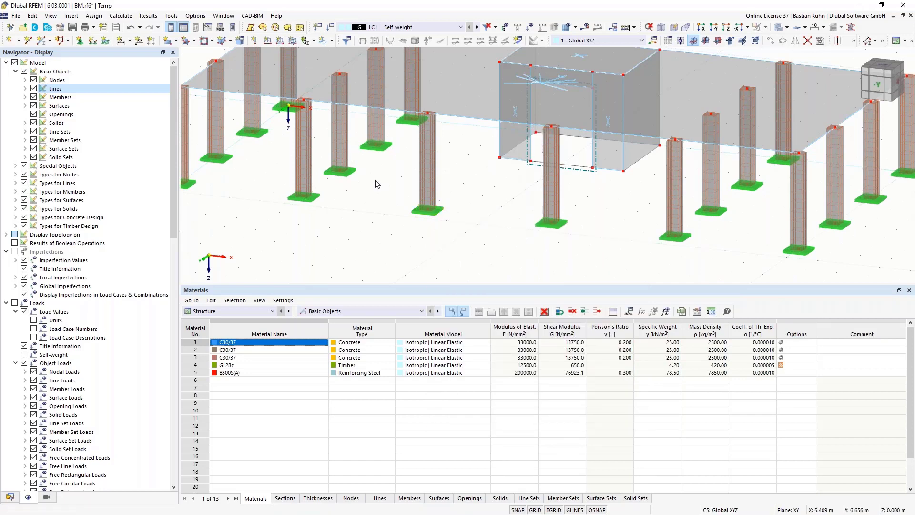
Set line support type 1, Hinged, to the local xyz coordinate system and start its graphical assignment.
click(95, 43)
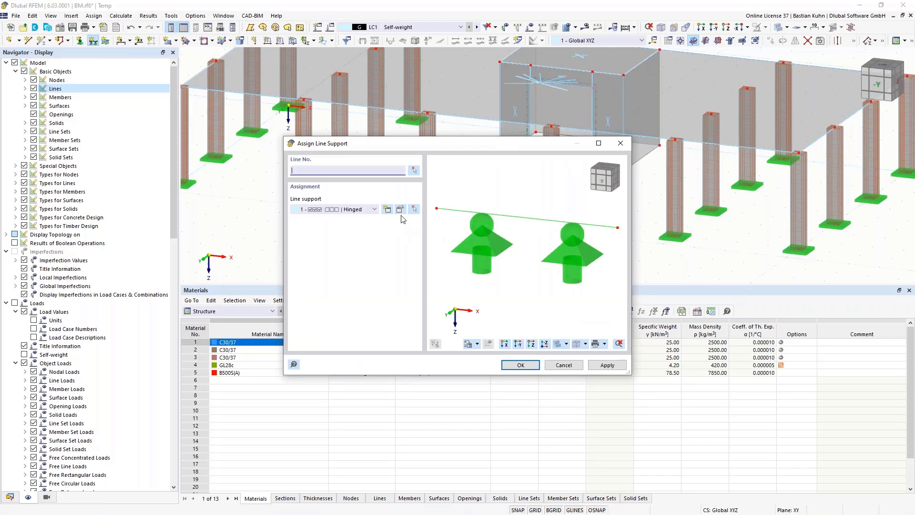
click(400, 209)
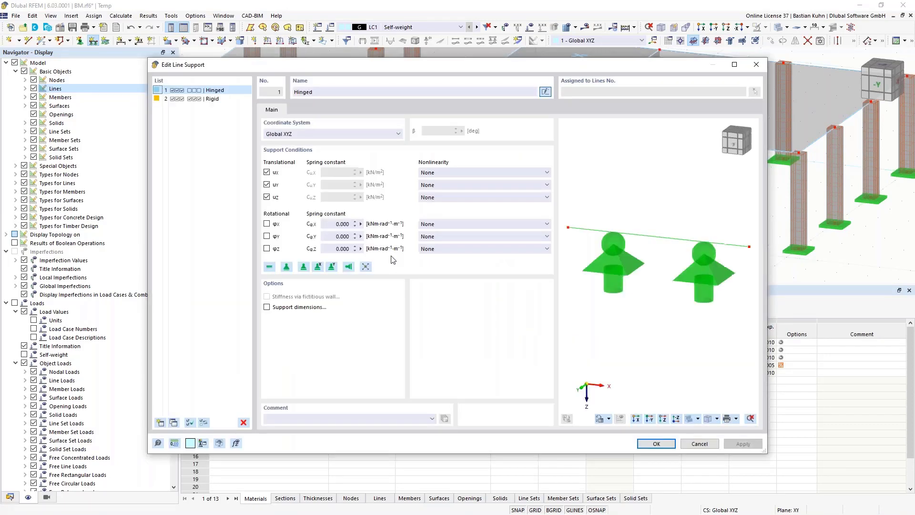
click(300, 137)
click(299, 142)
click(267, 185)
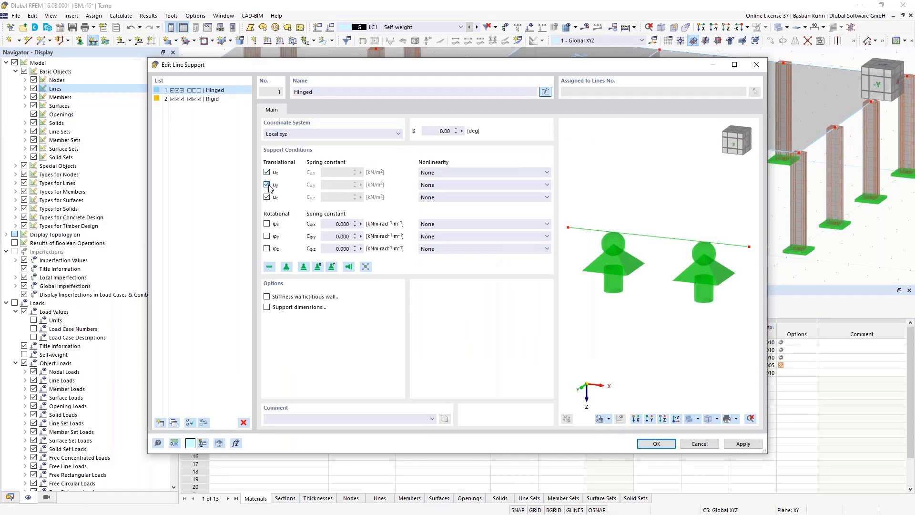
click(649, 445)
click(520, 364)
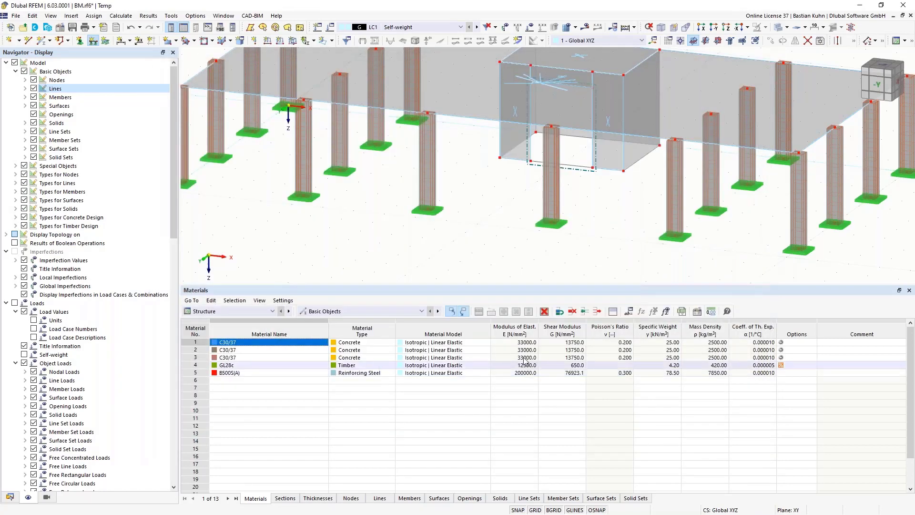
Assign the hinged line support to the core walls' base lines on all four sides, leaving out the door opening.
click(514, 161)
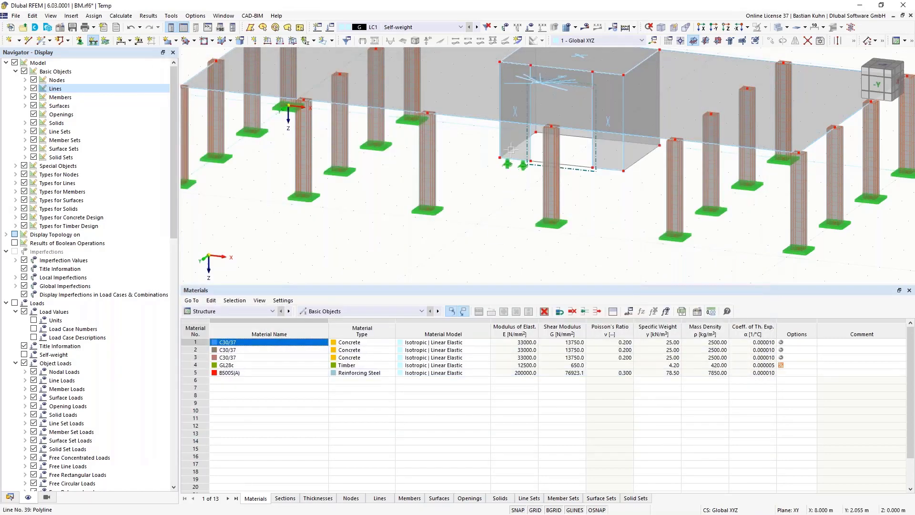
click(508, 159)
click(582, 143)
click(633, 163)
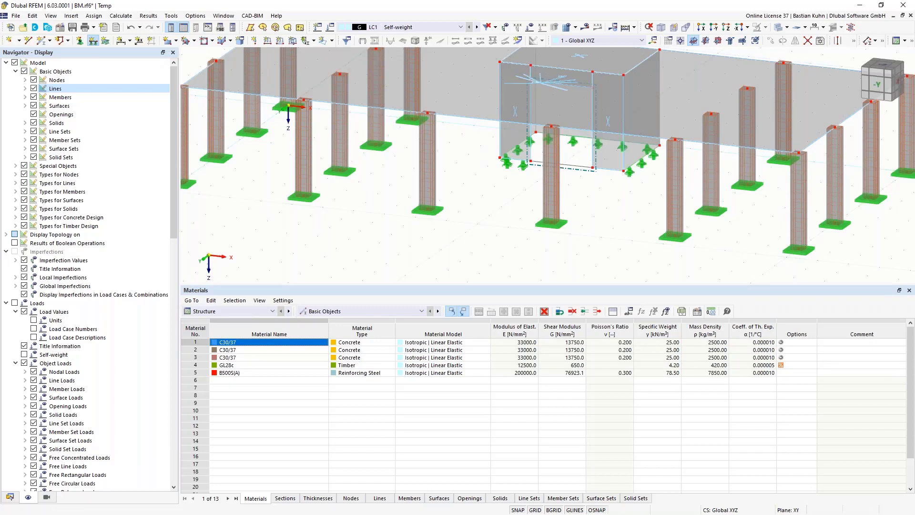
key(Escape)
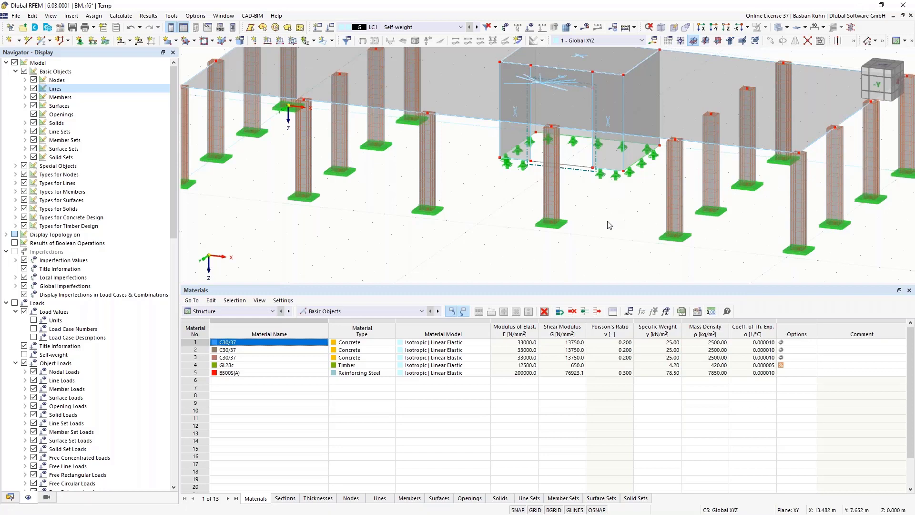
Select the storey's slab, columns and core walls in the front view against Y and copy them 4 times at -3 m in Z.
scroll(605, 236, down, 3)
ctrl+middle_drag(605, 239, 590, 255)
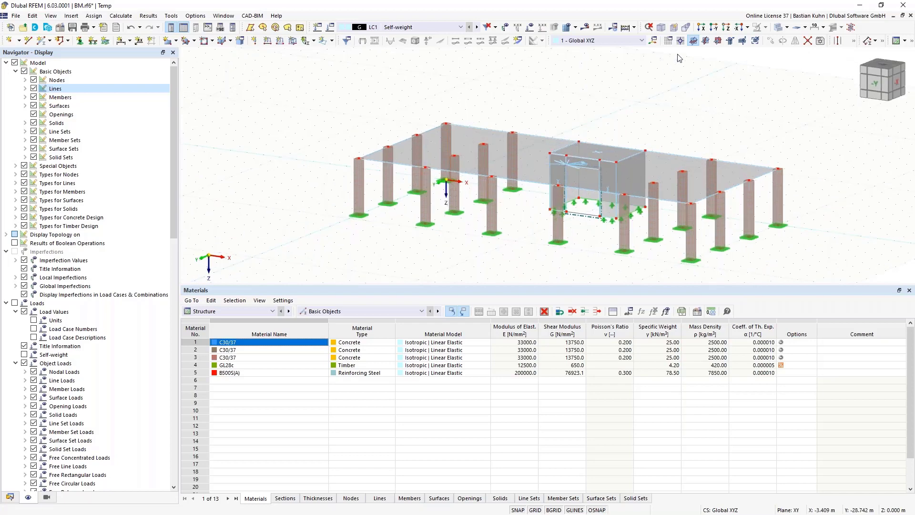
click(705, 40)
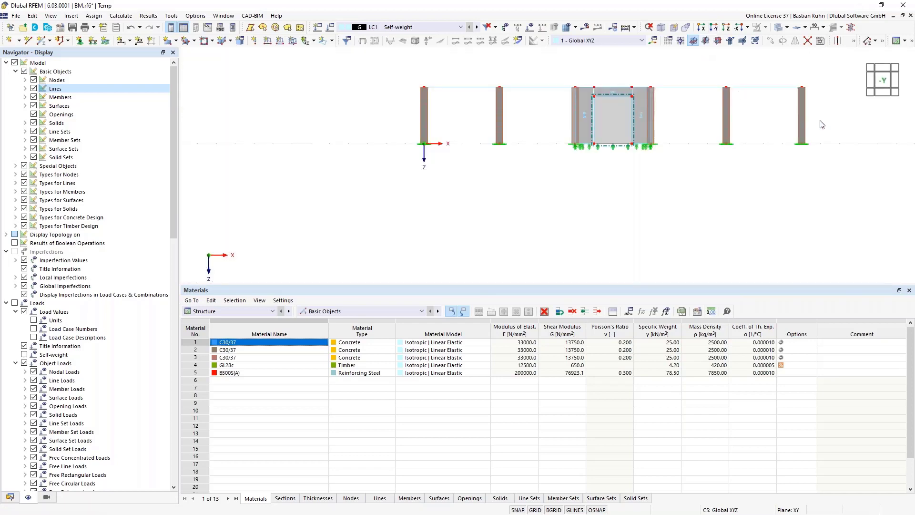
drag(407, 99, 387, 73)
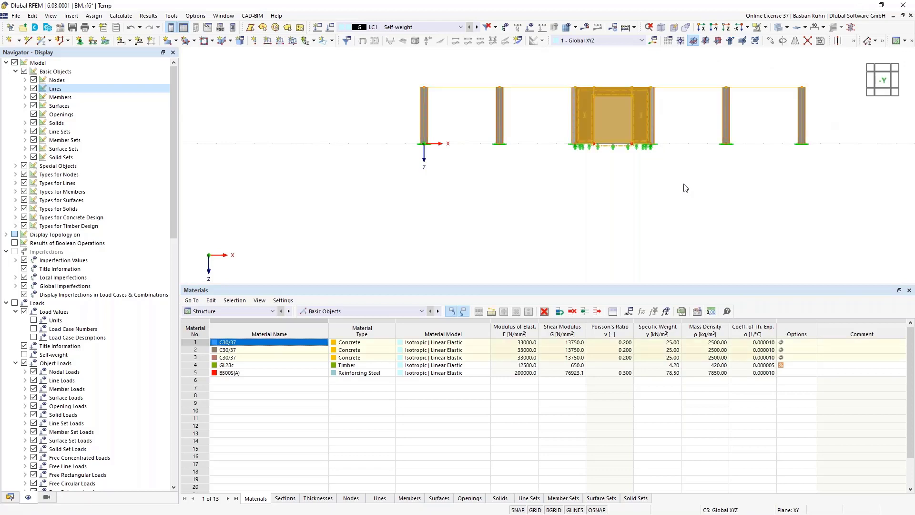
middle_drag(684, 190, 628, 232)
click(770, 40)
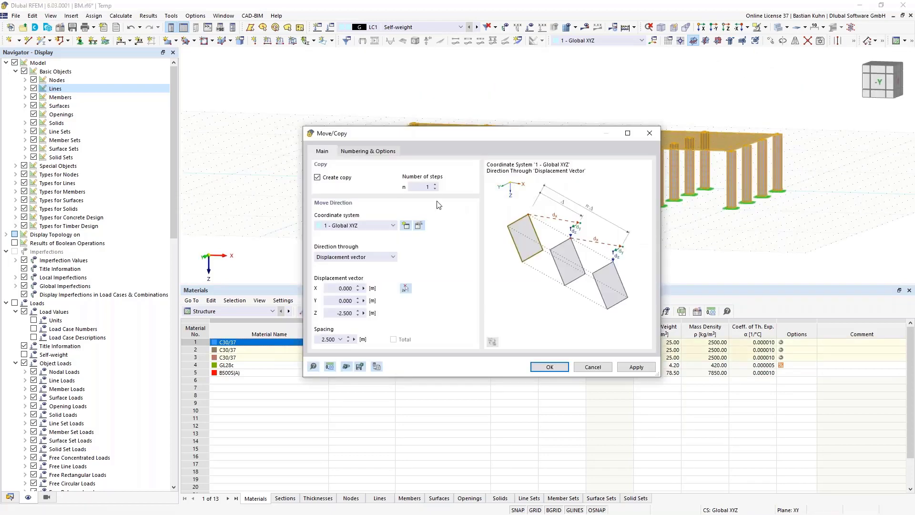
text(4)
click(338, 314)
text(-3)
click(540, 370)
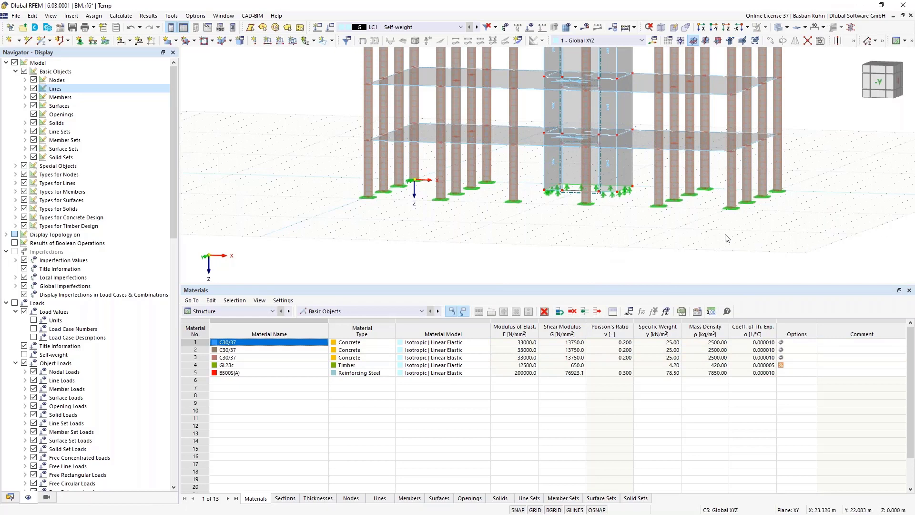
scroll(727, 238, down, 4)
middle_drag(721, 239, 670, 267)
scroll(670, 267, up, 1)
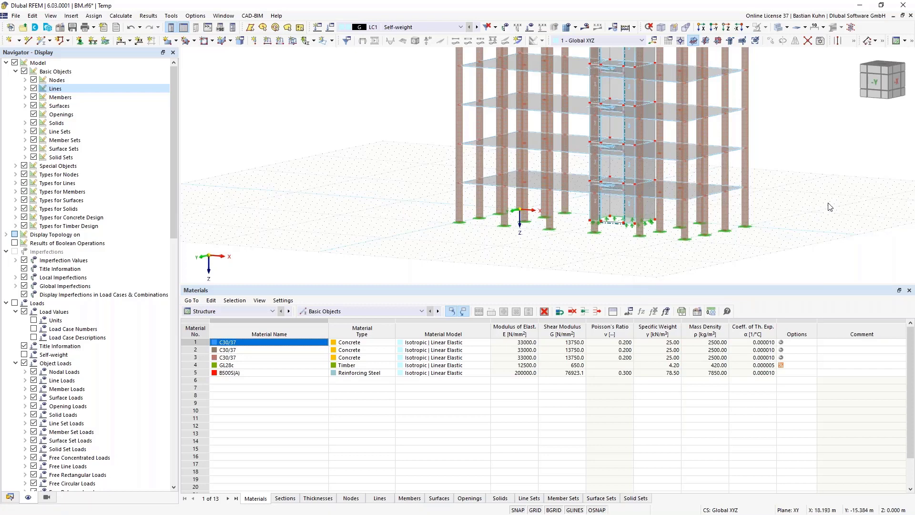
scroll(830, 189, up, 1)
middle_drag(830, 190, 748, 229)
scroll(763, 216, down, 2)
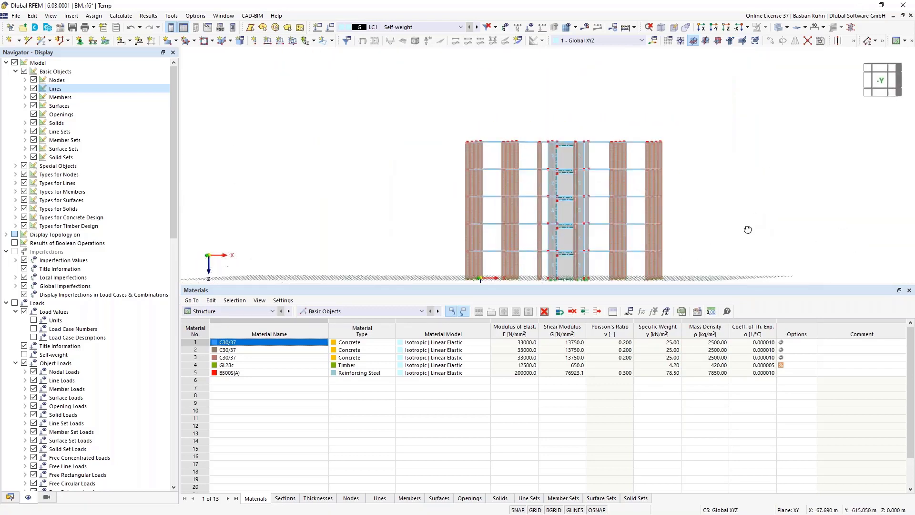
Select the uppermost slab level in the front view against Y and set the Z coordinate of its nodes to -14.75 m.
click(714, 25)
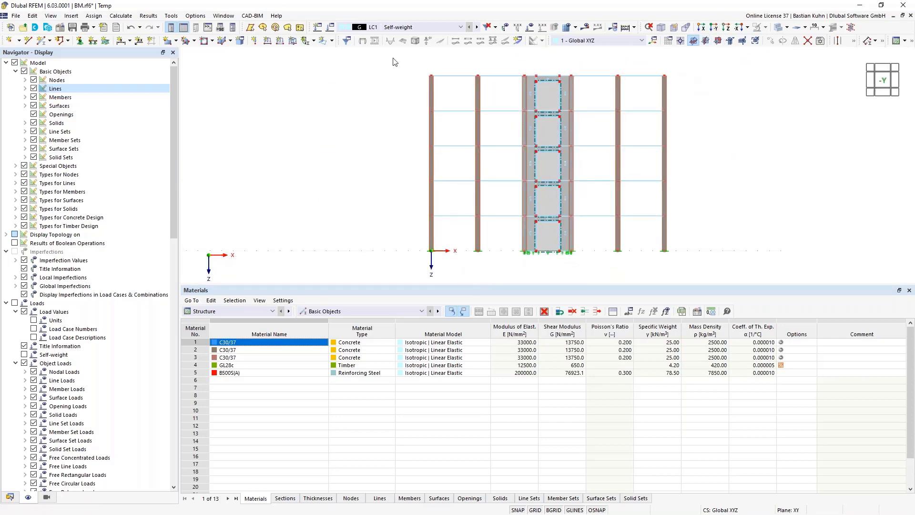
drag(398, 63, 738, 83)
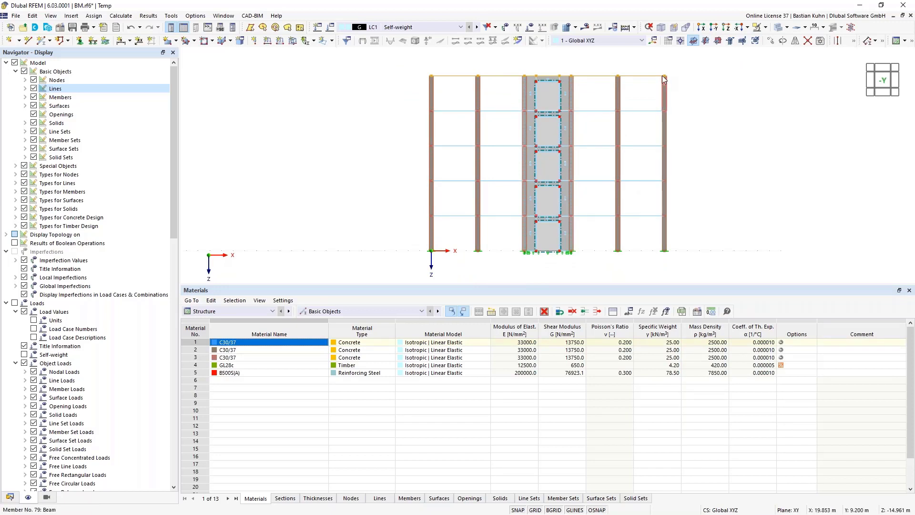
right_click(662, 76)
click(655, 65)
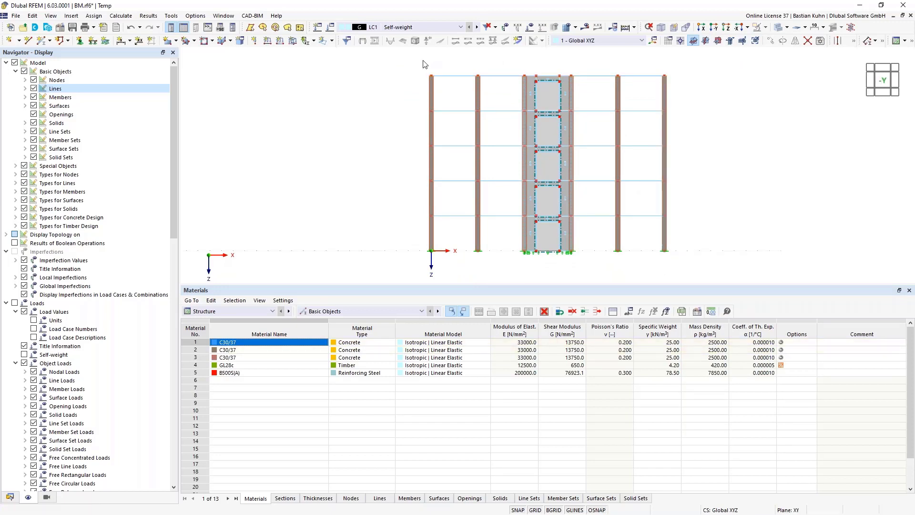
drag(419, 61, 729, 87)
right_click(665, 75)
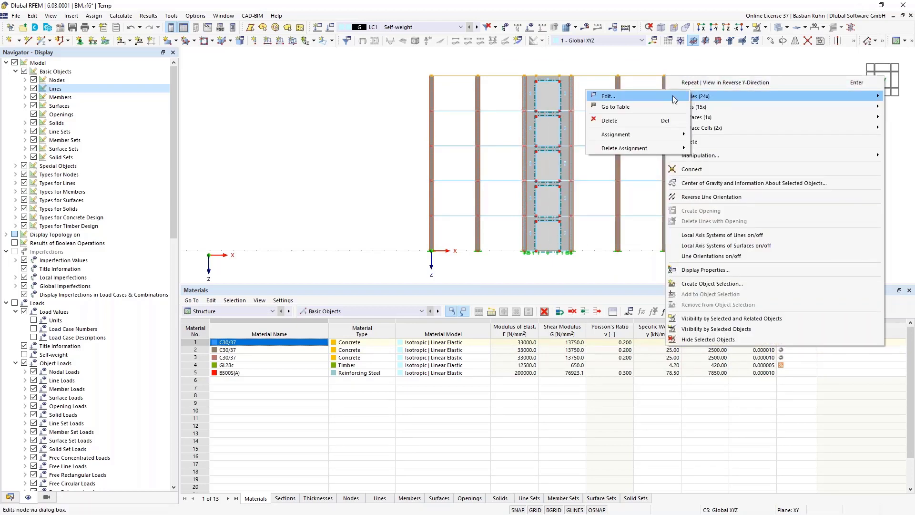
click(673, 95)
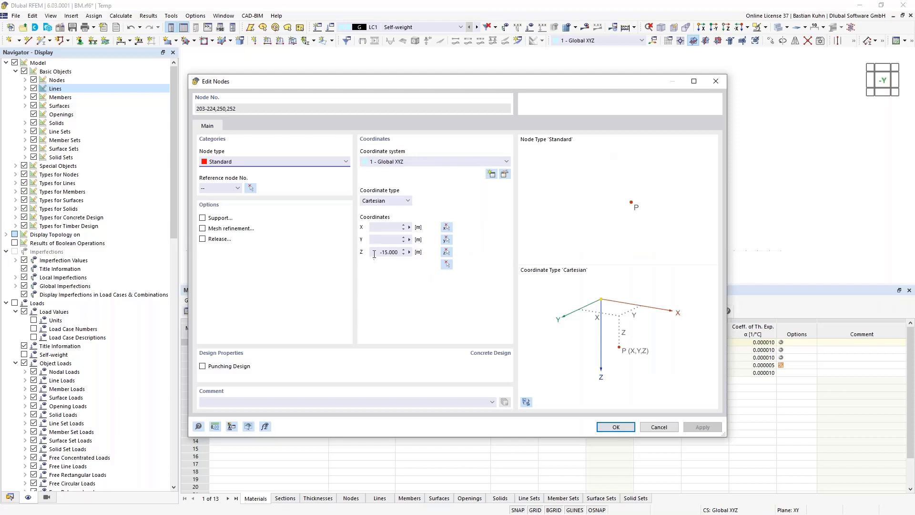
click(374, 254)
text(2)
click(606, 428)
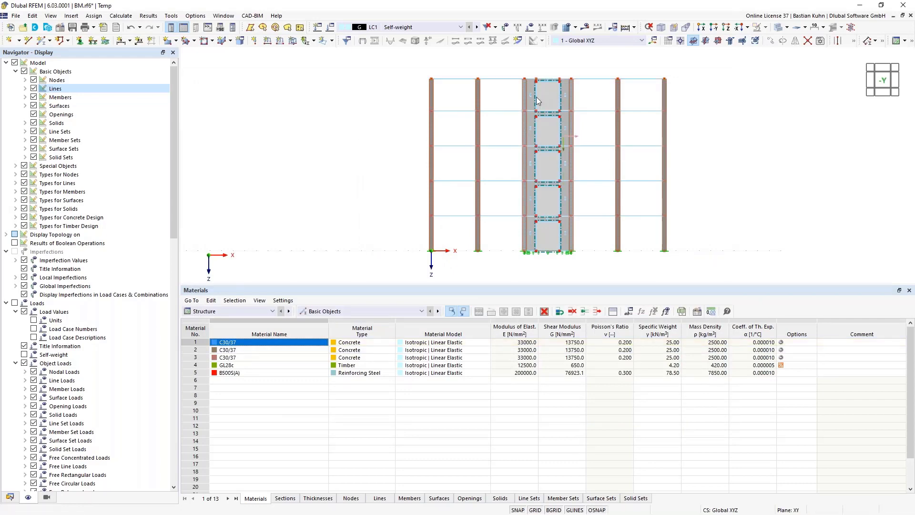
Open the upper four storeys' columns for joint editing, excluding the two column lines at X 4 m and X 16 m on the Y 0 edge.
scroll(546, 85, up, 1)
scroll(739, 122, down, 2)
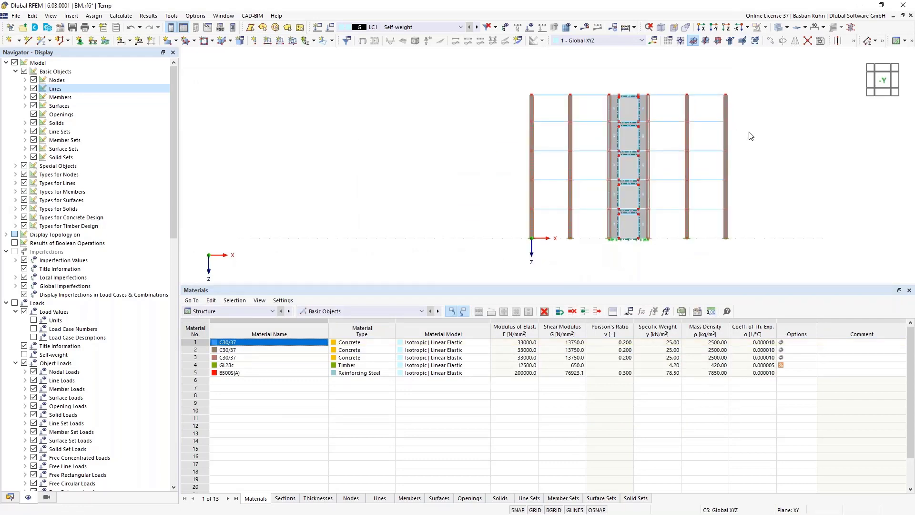
ctrl+middle_drag(751, 135, 734, 151)
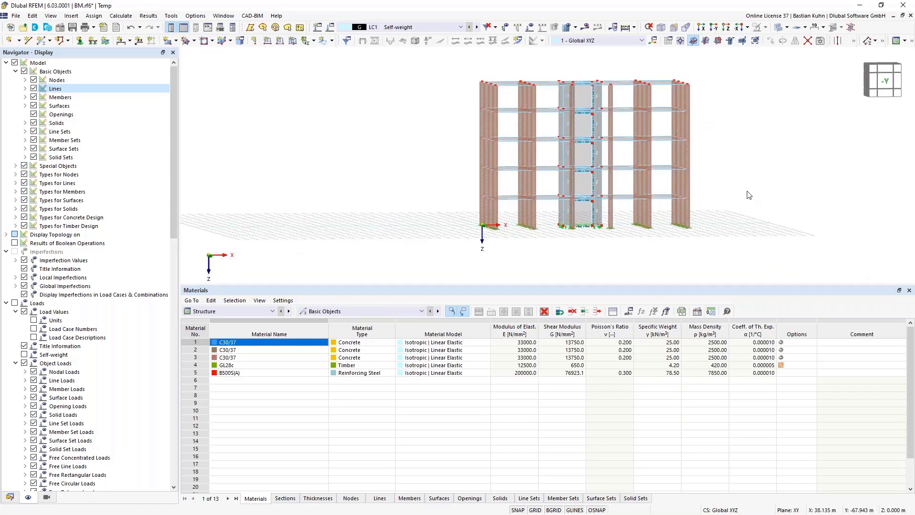
click(706, 40)
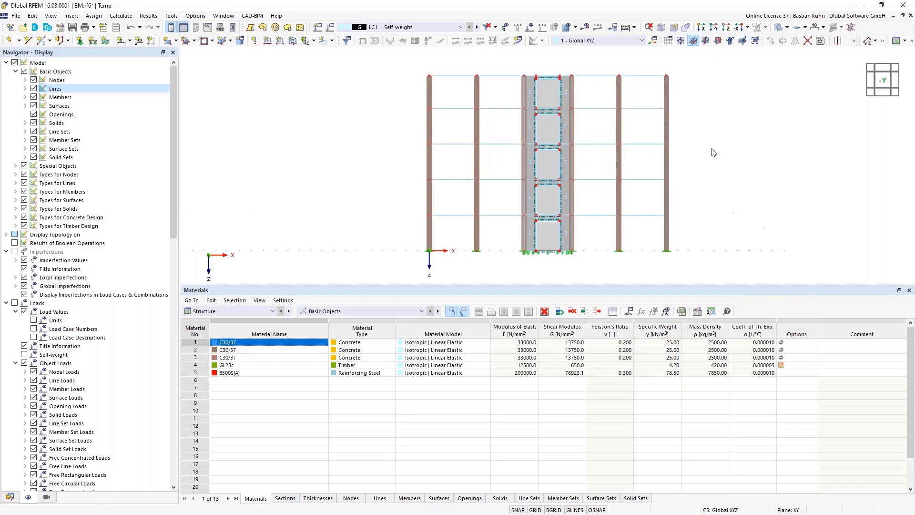
scroll(713, 152, down, 2)
drag(719, 189, 436, 60)
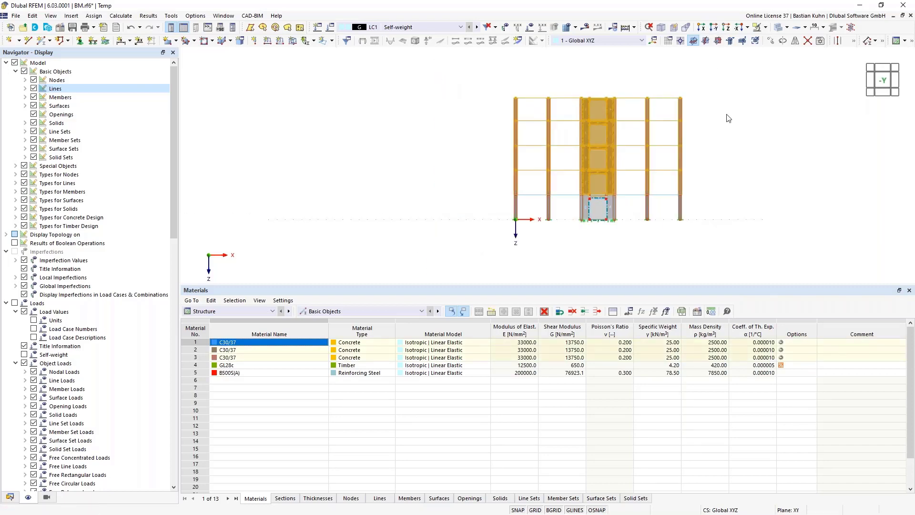
click(718, 41)
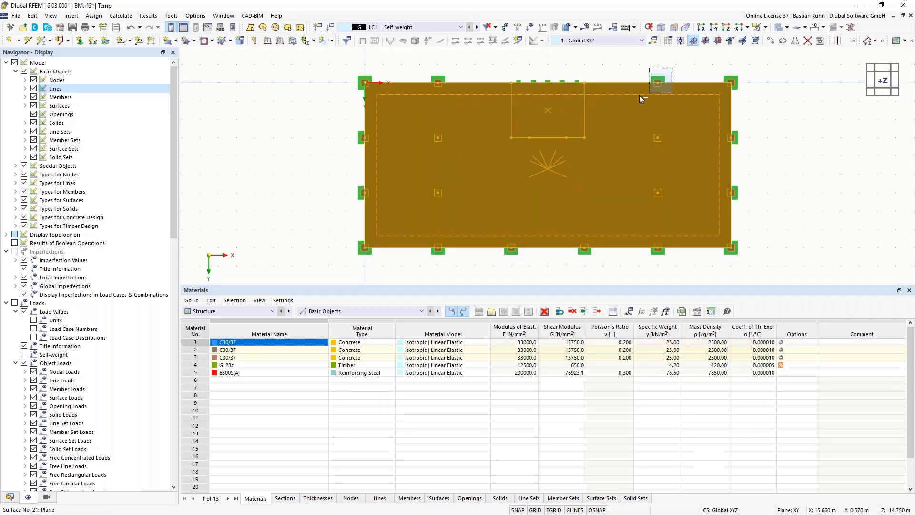
key(Escape)
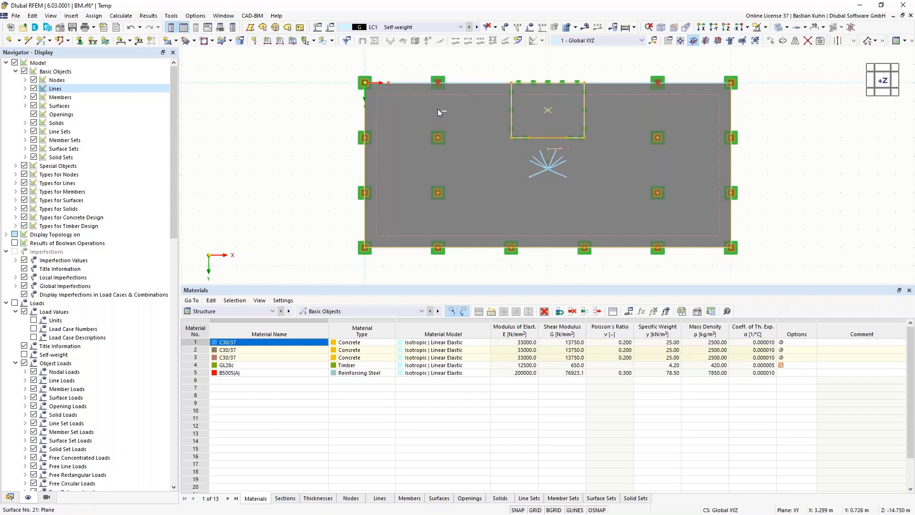
click(661, 27)
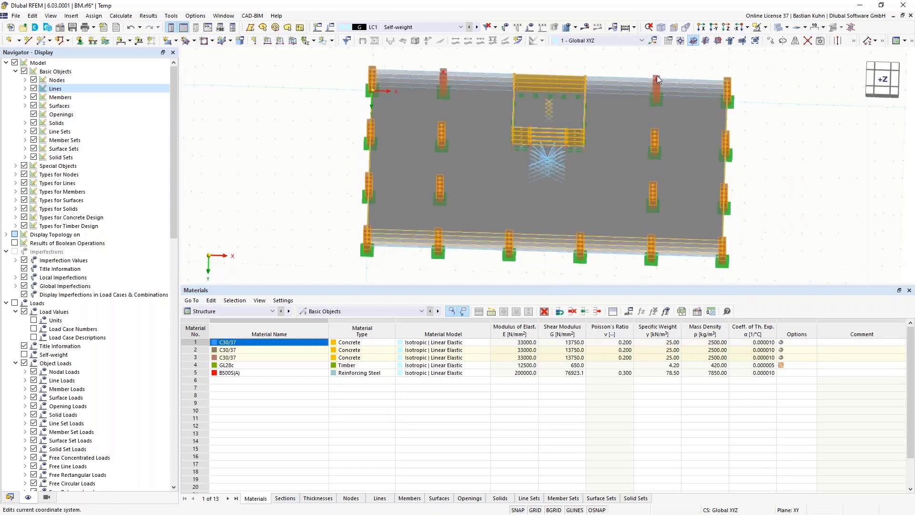
right_click(650, 114)
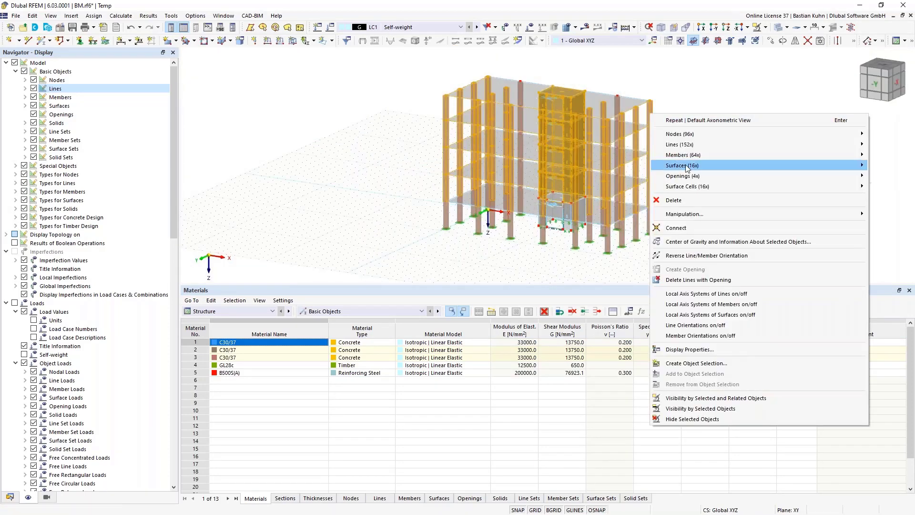
mouse_move(686, 160)
click(636, 165)
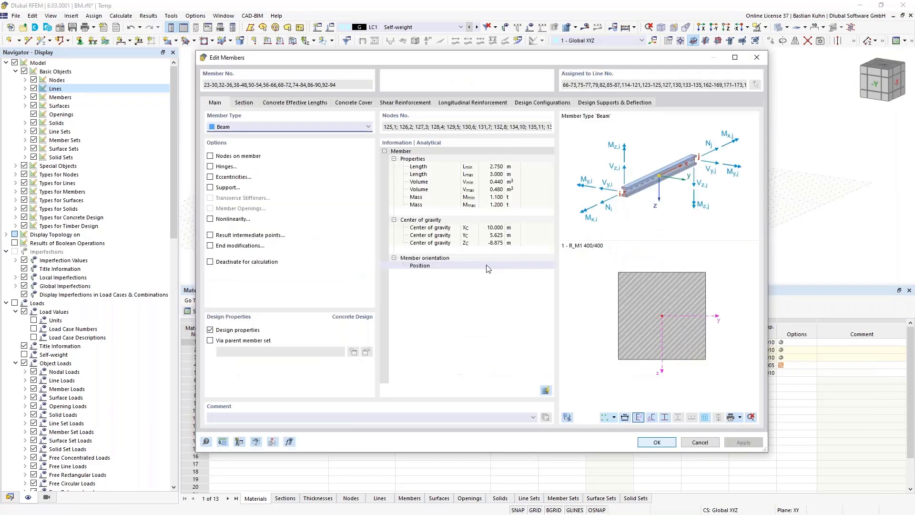
Create a new rectangular section R_M1 220/220 for the selected columns at member start i.
click(245, 104)
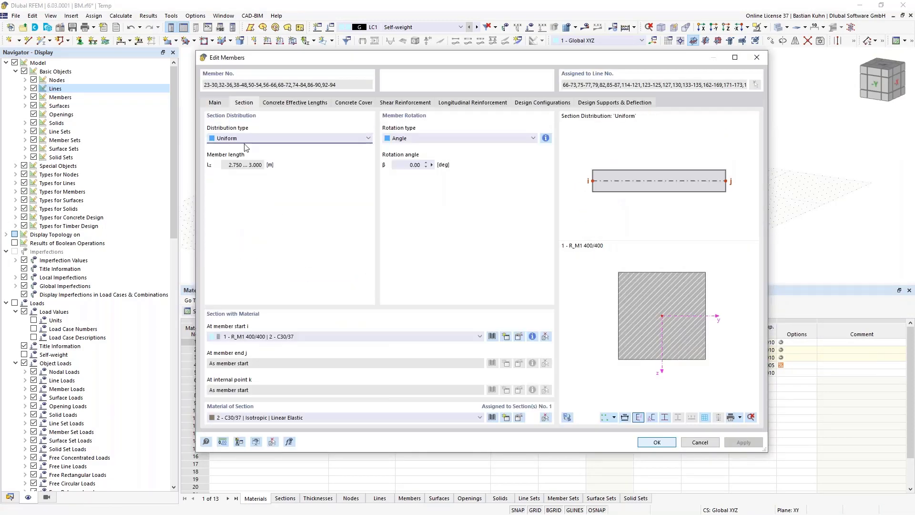
click(417, 338)
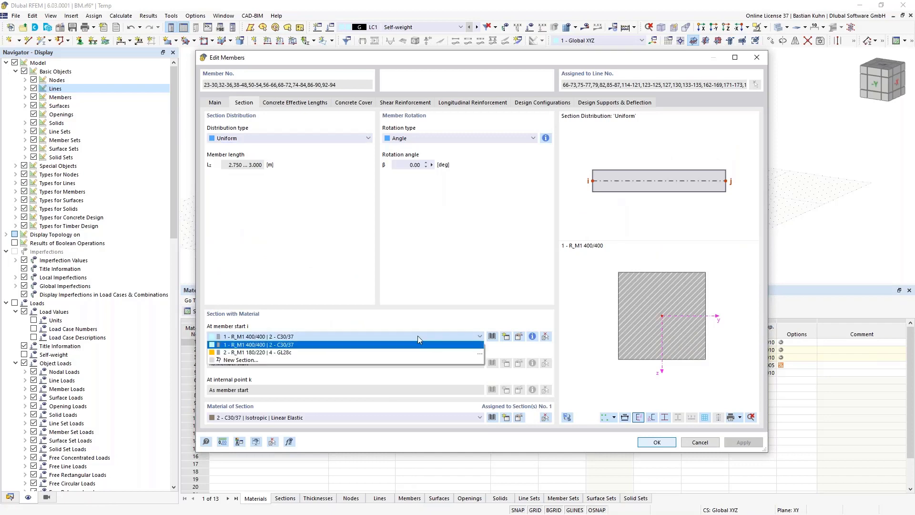
click(417, 336)
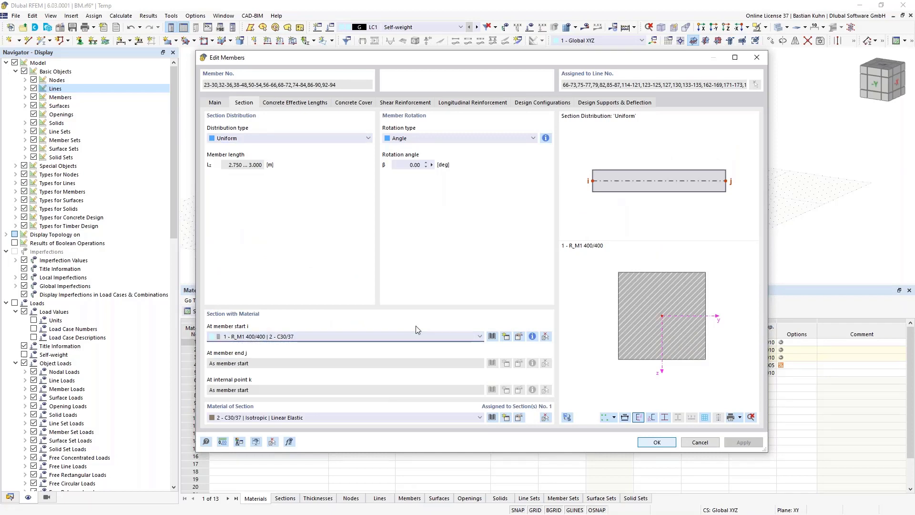
click(492, 337)
click(673, 409)
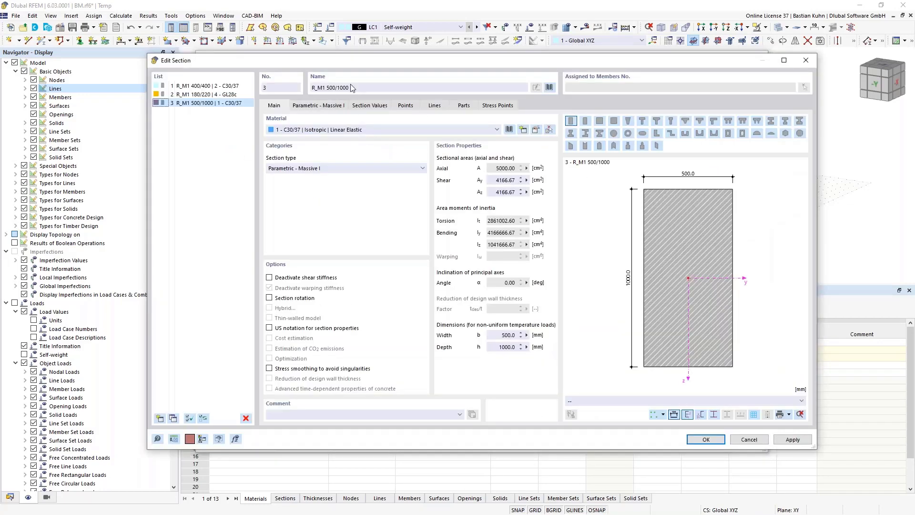
drag(351, 88, 337, 88)
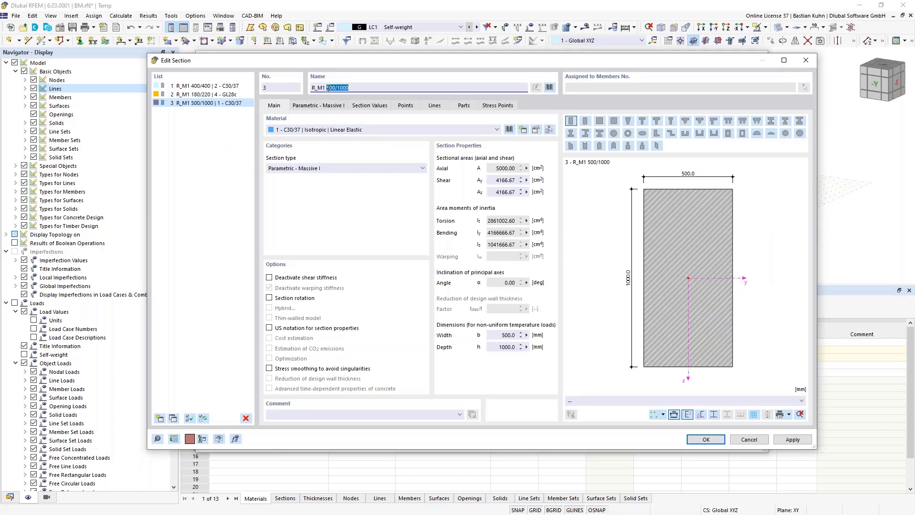
text(220/22)
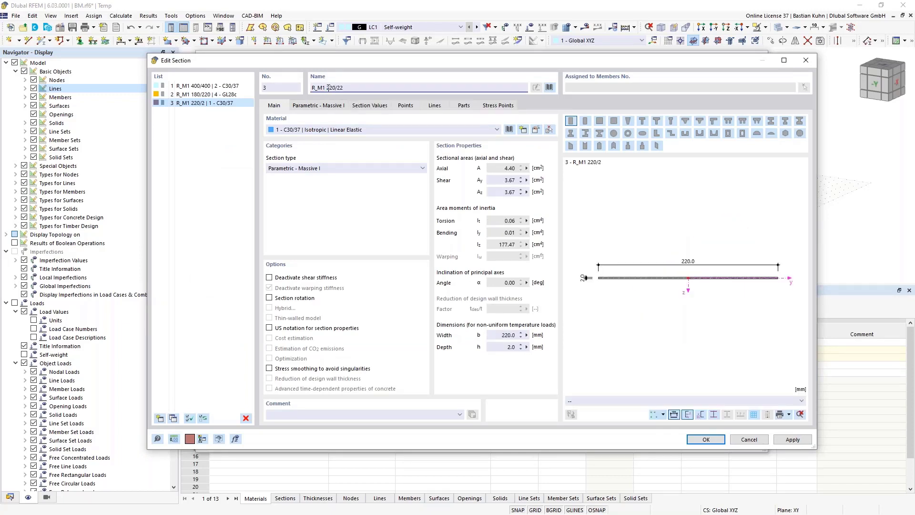
text(0)
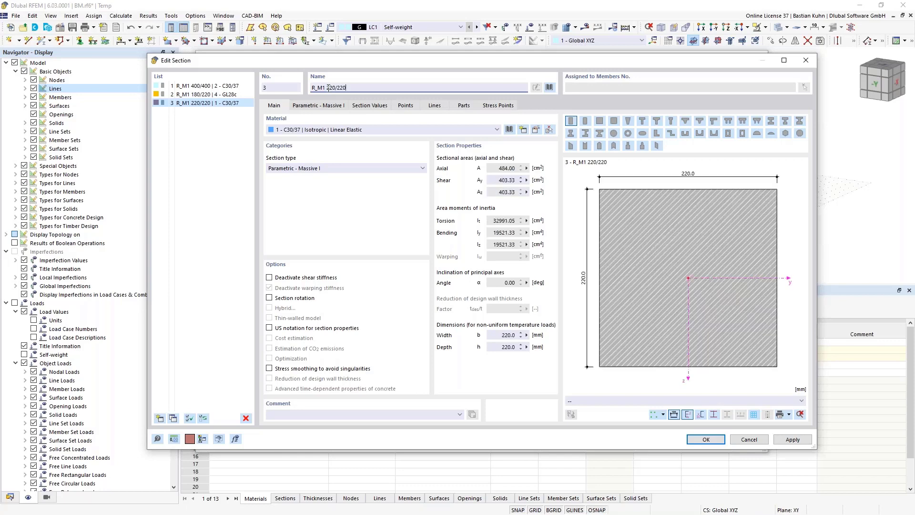
Assign the Baubuche GL75 Beam material from the library to the 220/220 section and accept the section.
click(509, 130)
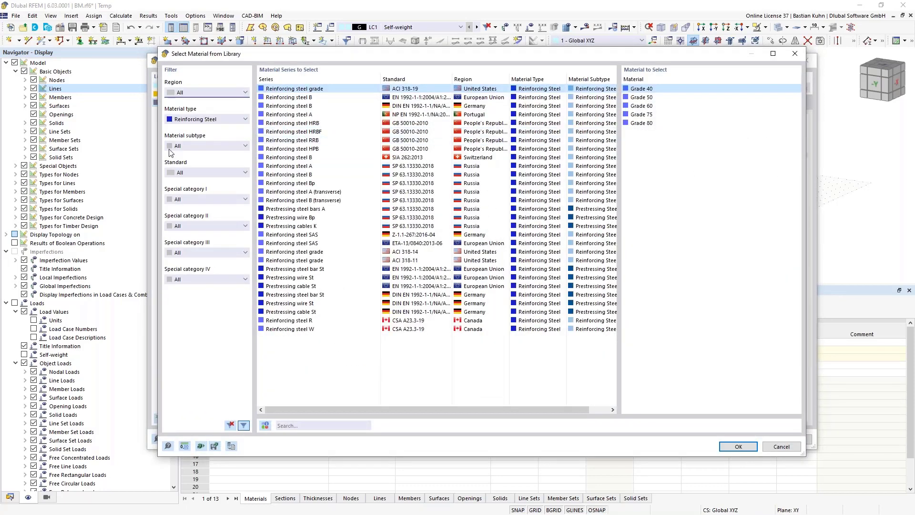
click(218, 120)
click(215, 126)
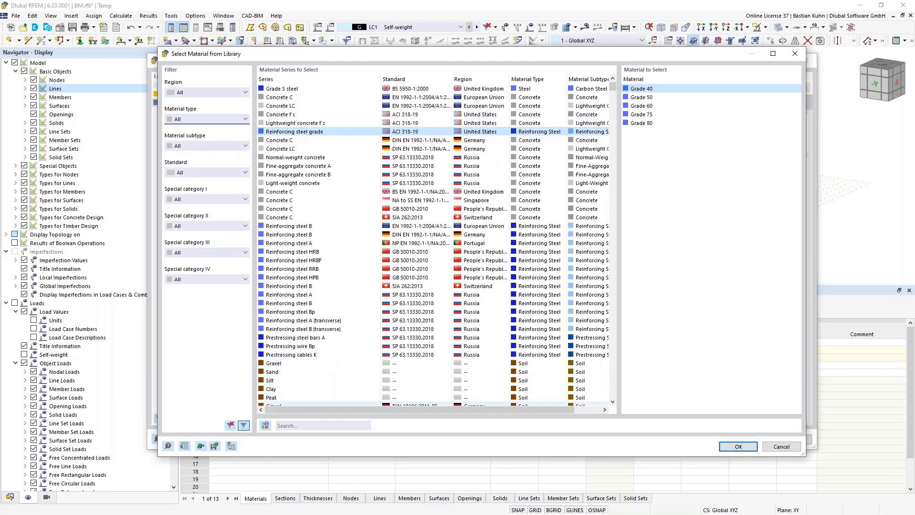
click(299, 426)
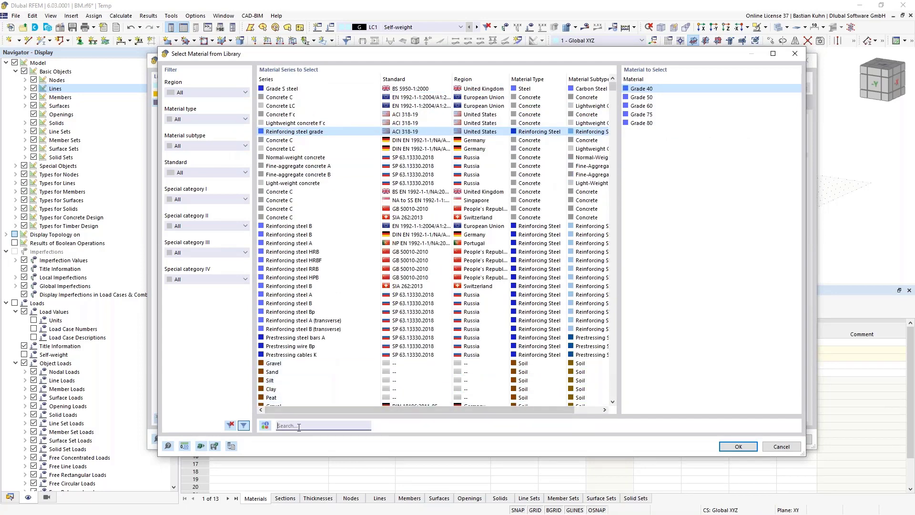
text(Baubu)
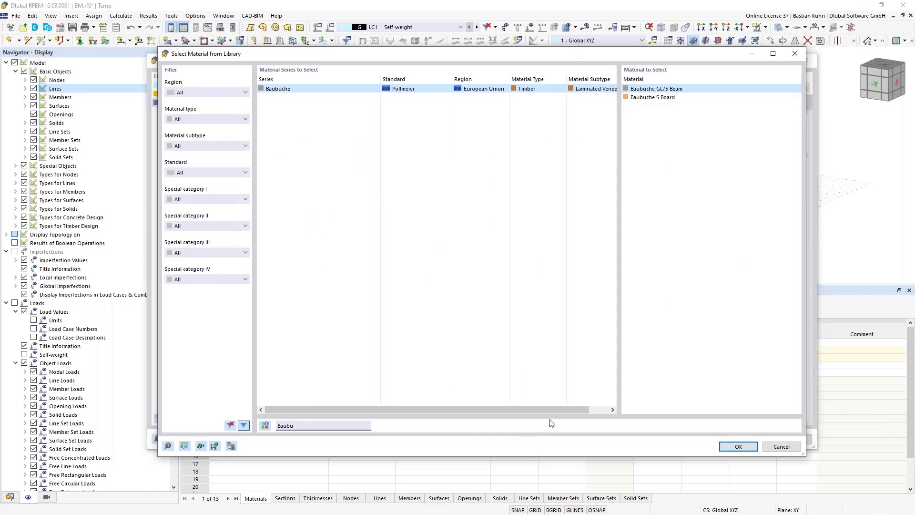
click(733, 447)
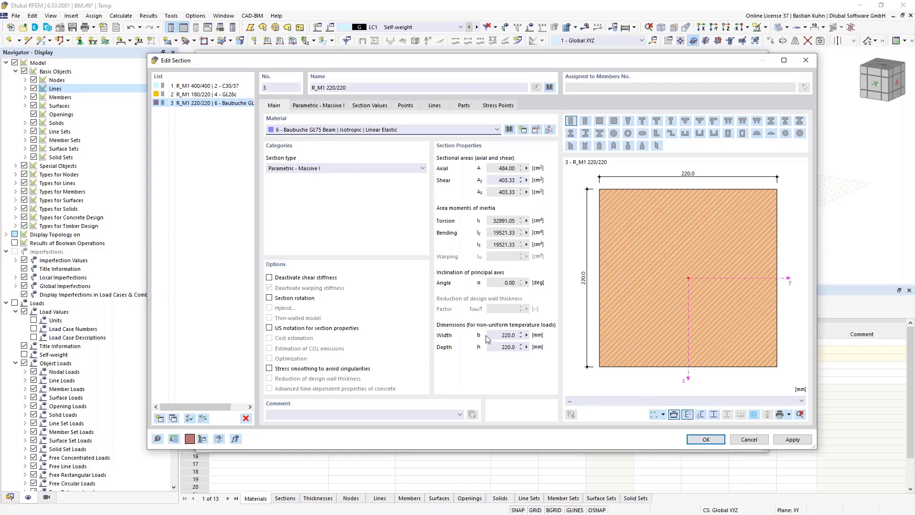
click(706, 439)
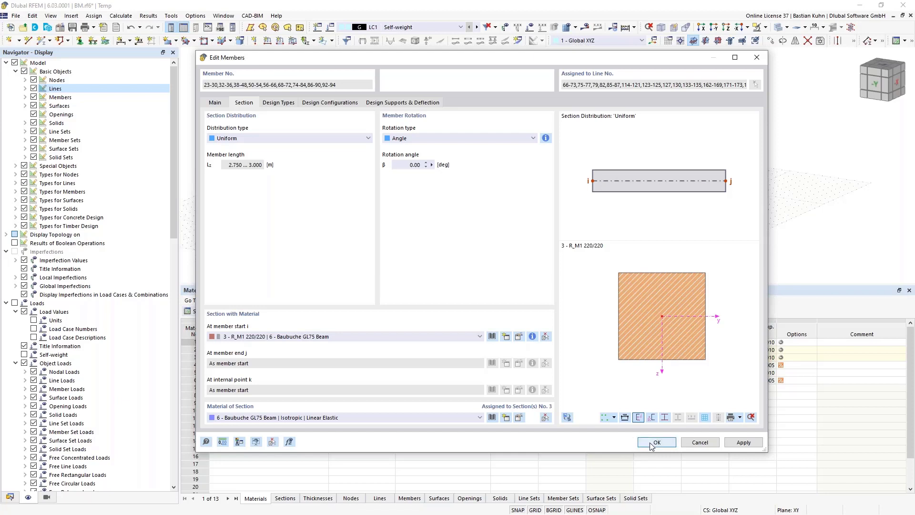
Assign Service Class 1 to the timber columns and apply the member edits.
click(282, 105)
click(320, 165)
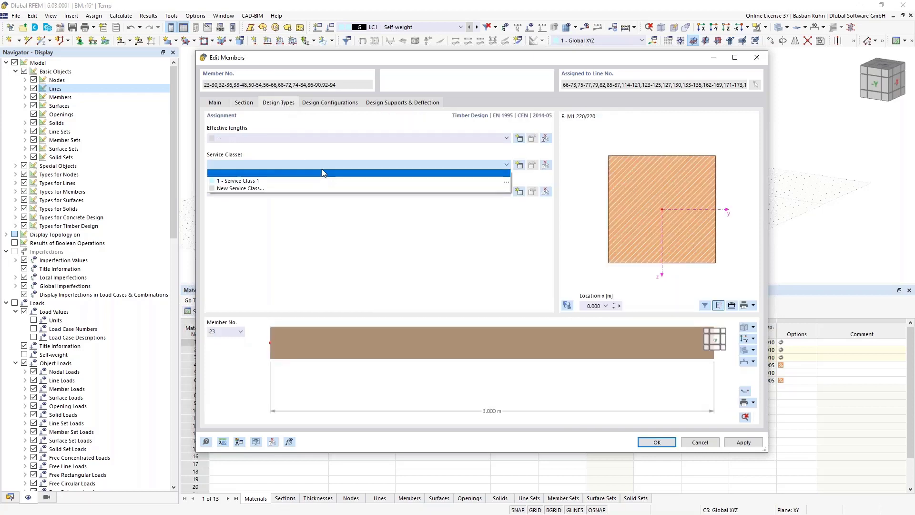
click(316, 181)
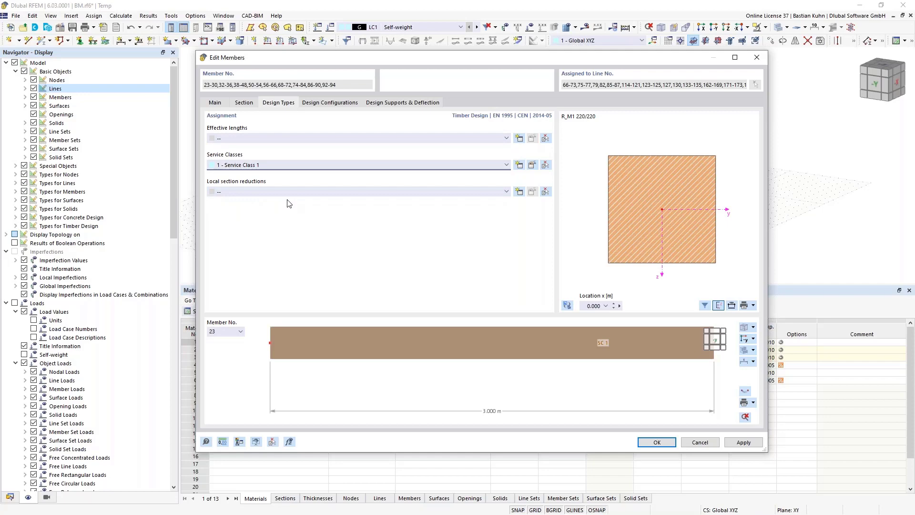
click(657, 442)
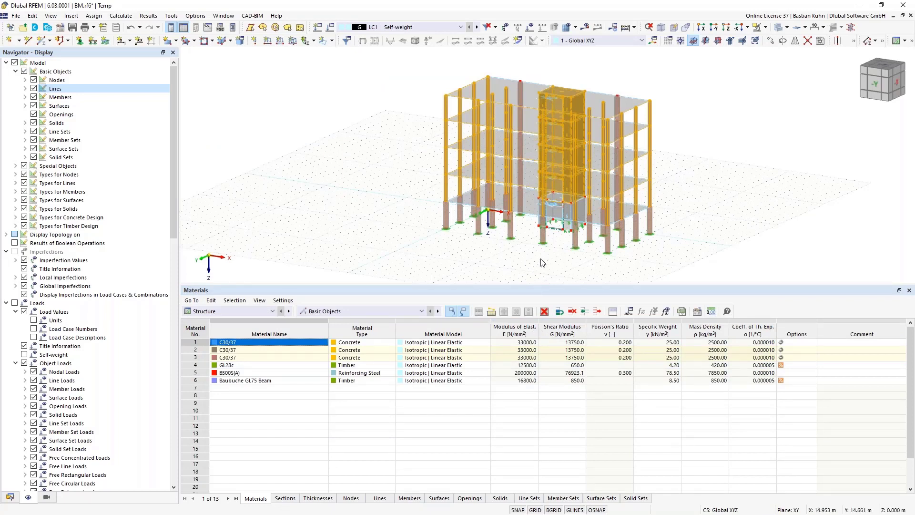
Select the uppermost storey in the front view against Y and open its members for joint editing.
click(707, 42)
drag(726, 223, 417, 107)
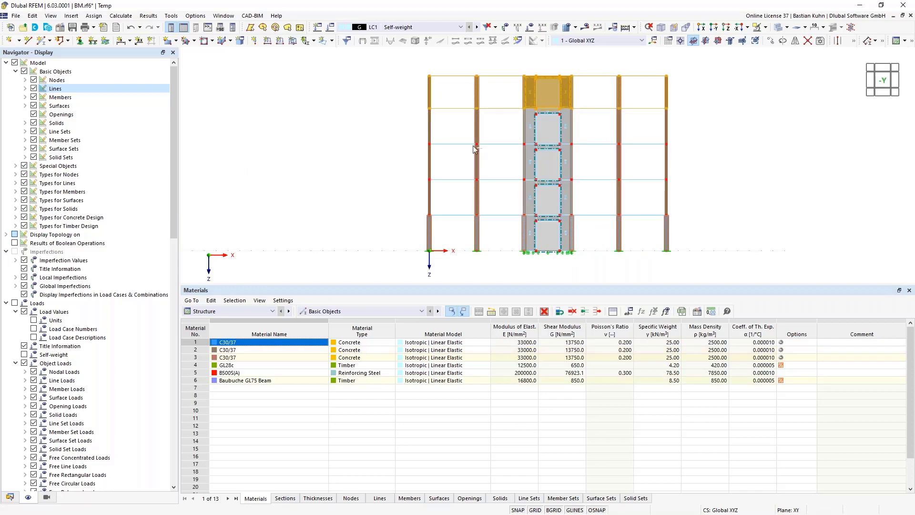
ctrl+middle_drag(713, 105, 667, 93)
right_click(667, 93)
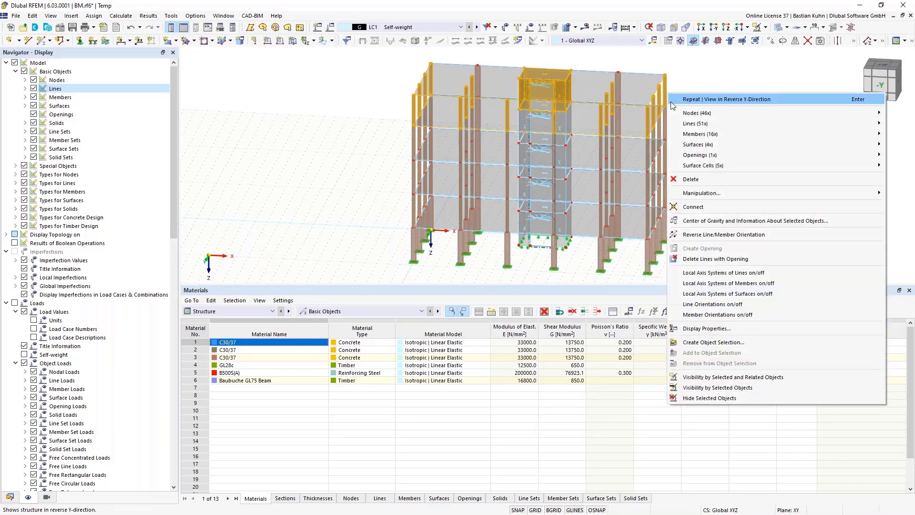
mouse_move(686, 134)
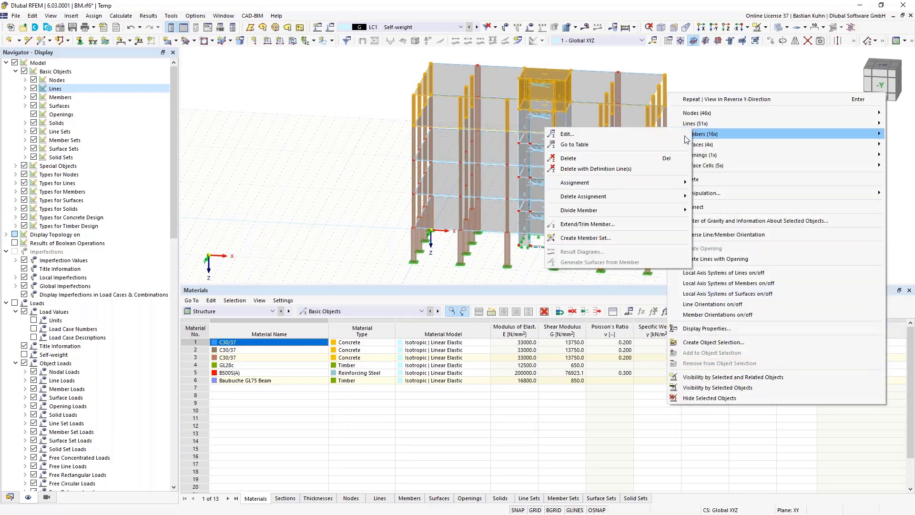
click(632, 140)
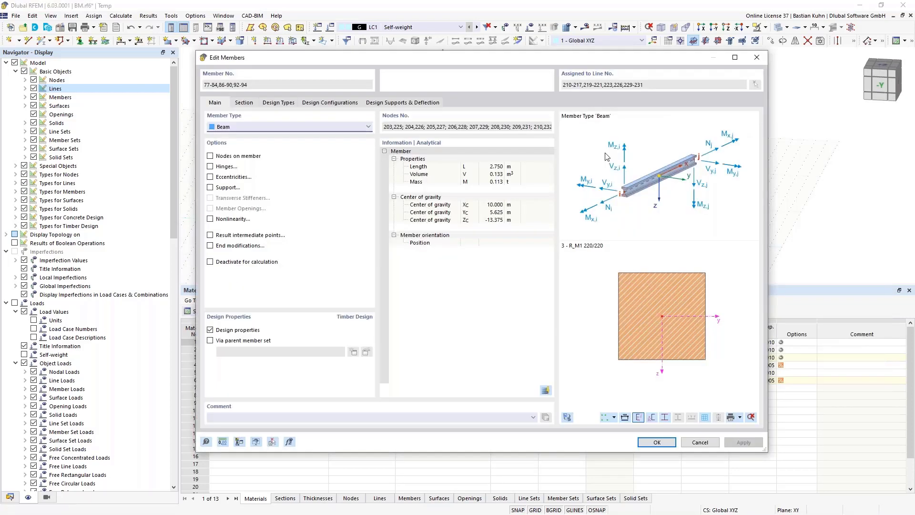
Give the top-storey columns a new member hinge at start i, released in φy and φz, and assign the same hinge at end j.
click(210, 167)
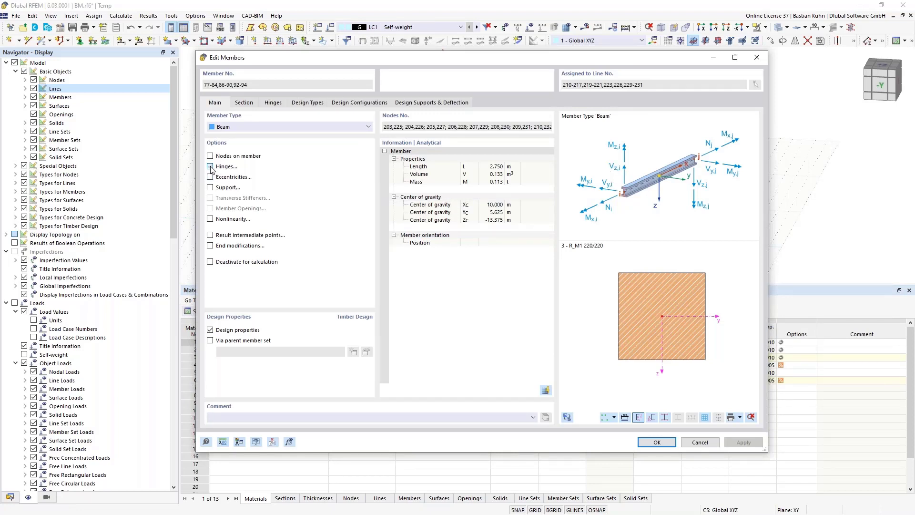
click(272, 103)
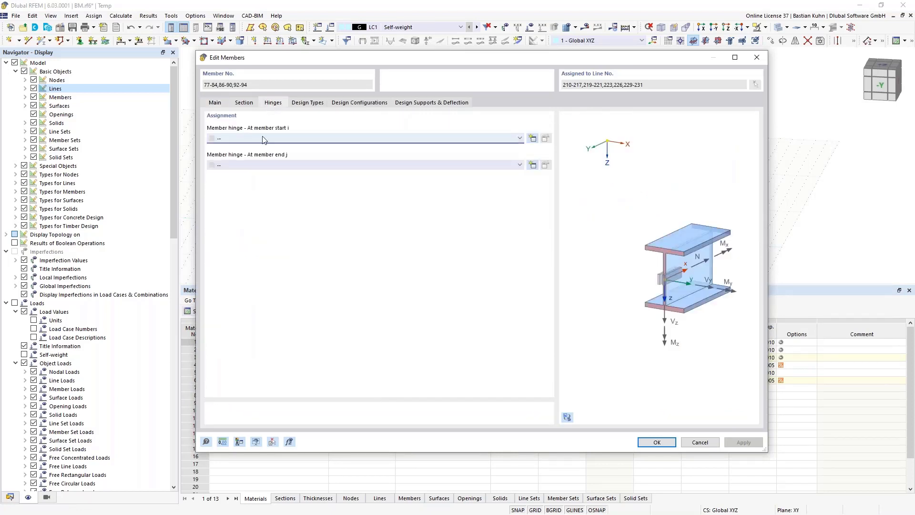
click(533, 138)
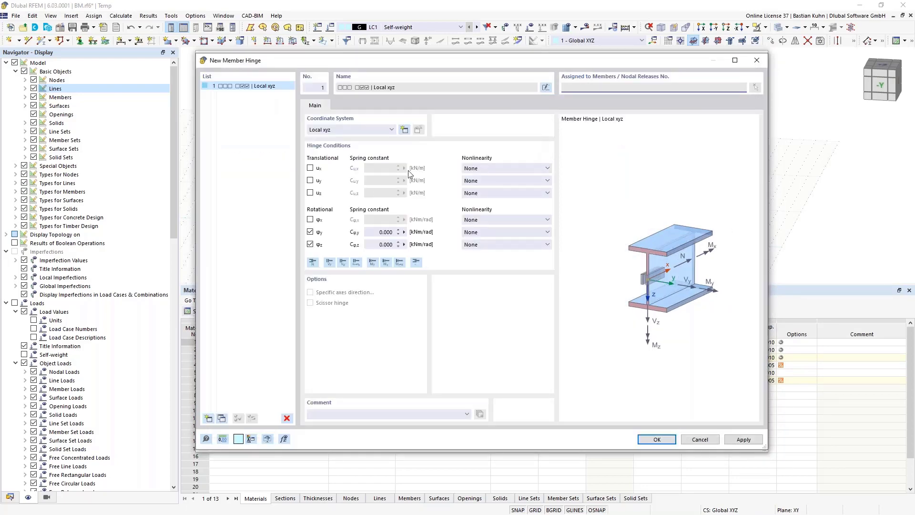
click(647, 437)
click(648, 438)
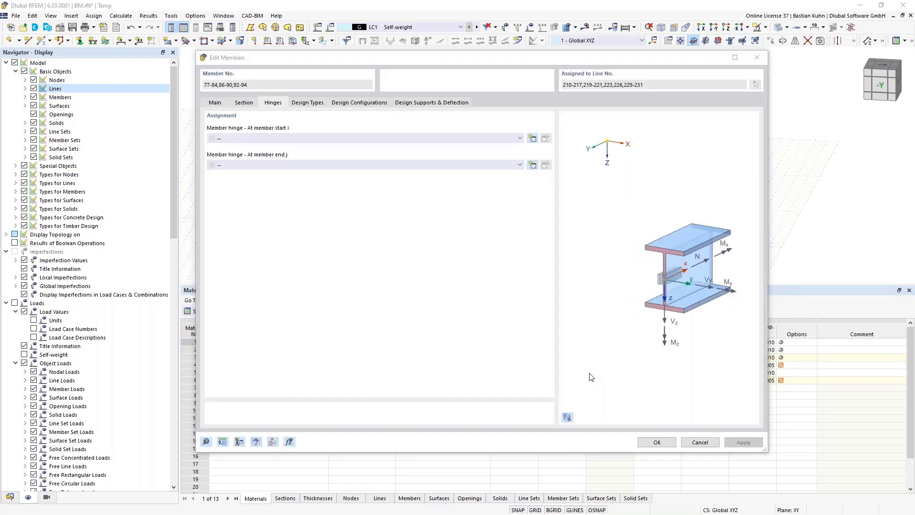
click(482, 166)
click(475, 180)
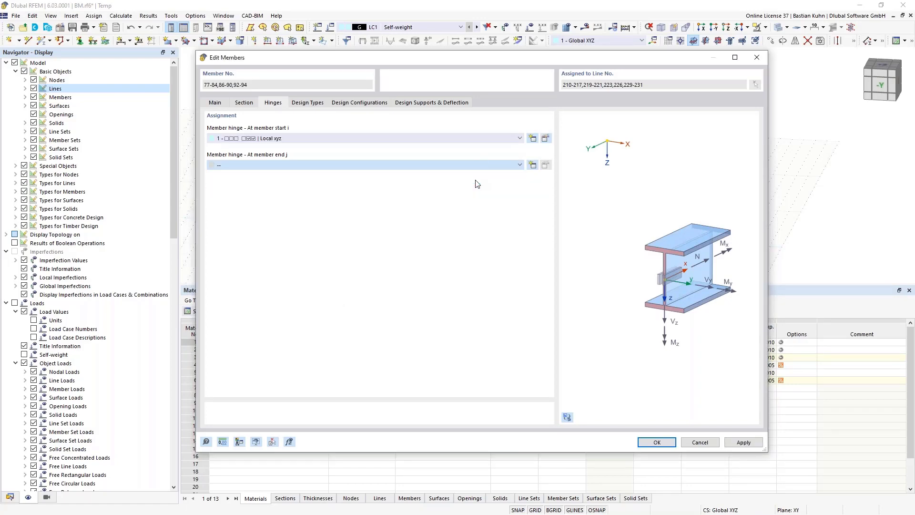
click(653, 442)
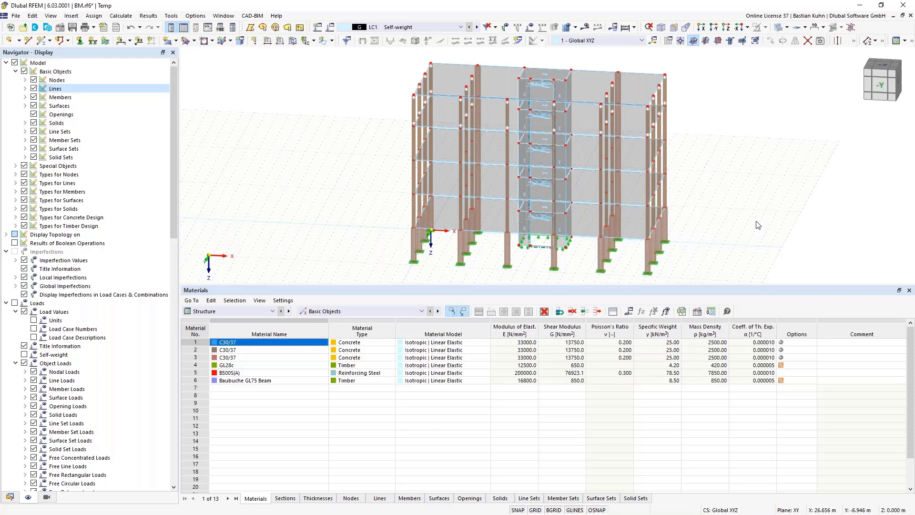
Start a new rectangular surface and define a new thickness of type Layers for it.
ctrl+middle_drag(746, 220, 655, 234)
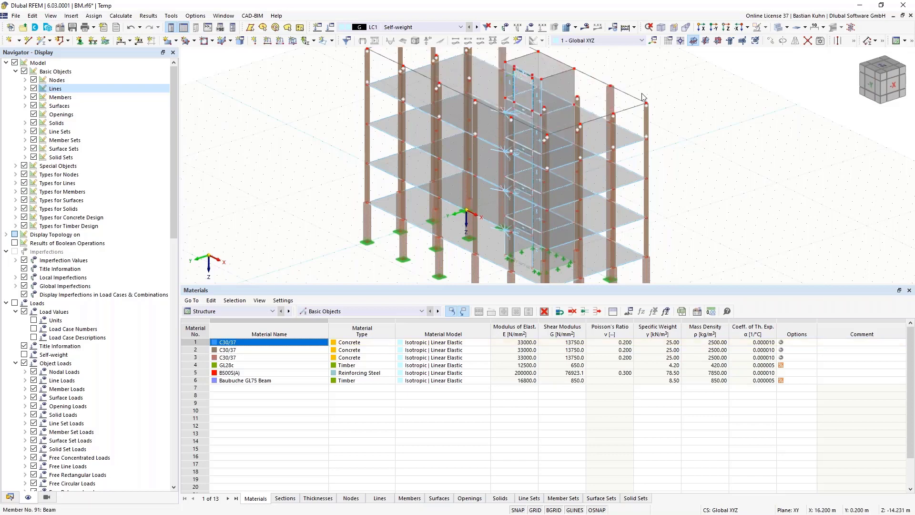
scroll(693, 109, down, 2)
ctrl+middle_drag(693, 108, 717, 183)
click(168, 40)
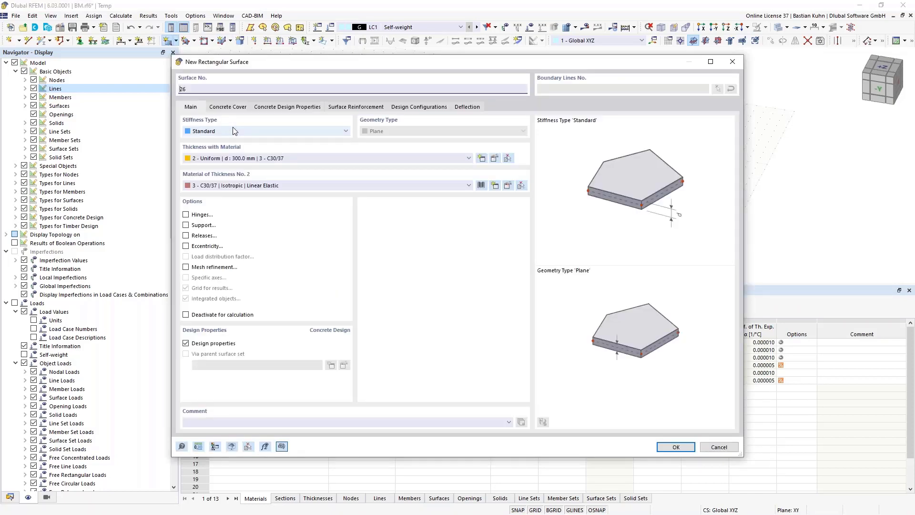
click(462, 159)
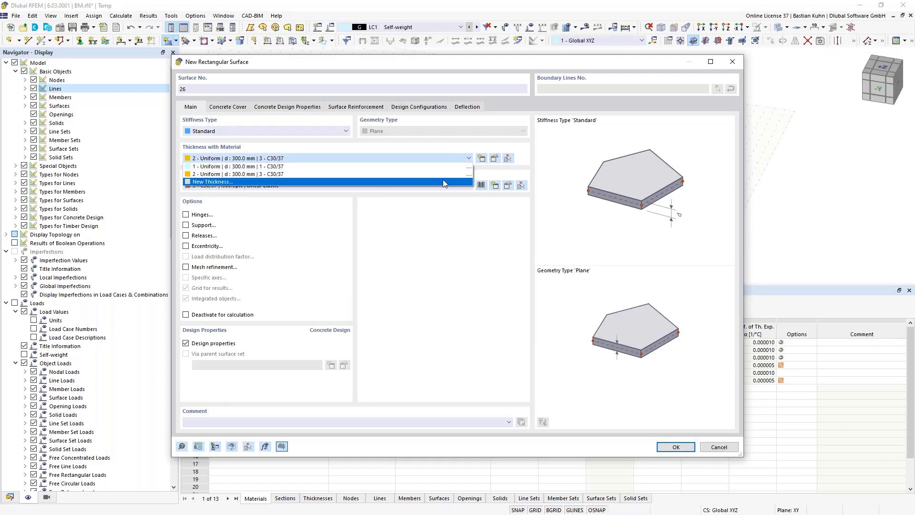
click(443, 179)
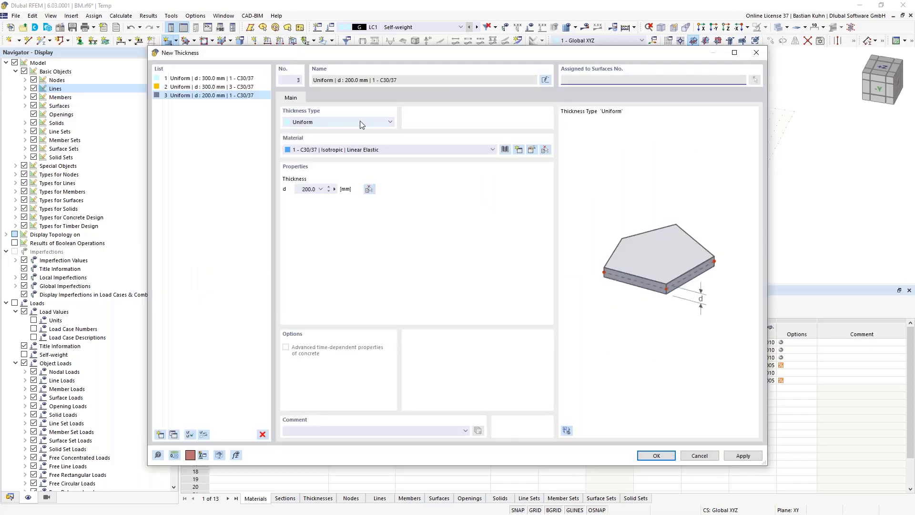
click(359, 121)
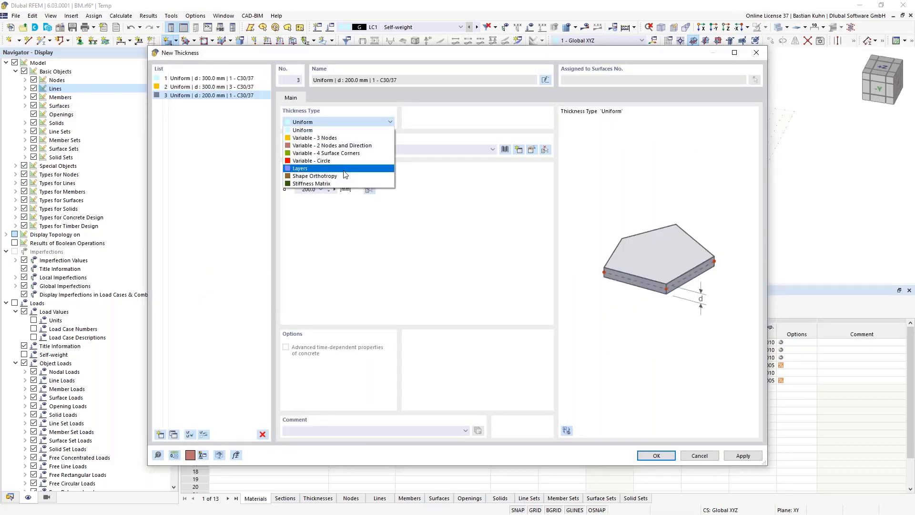
click(295, 170)
Load the Binderholz composition BBS SYS 220-5s from the library as the thickness's layers.
click(321, 98)
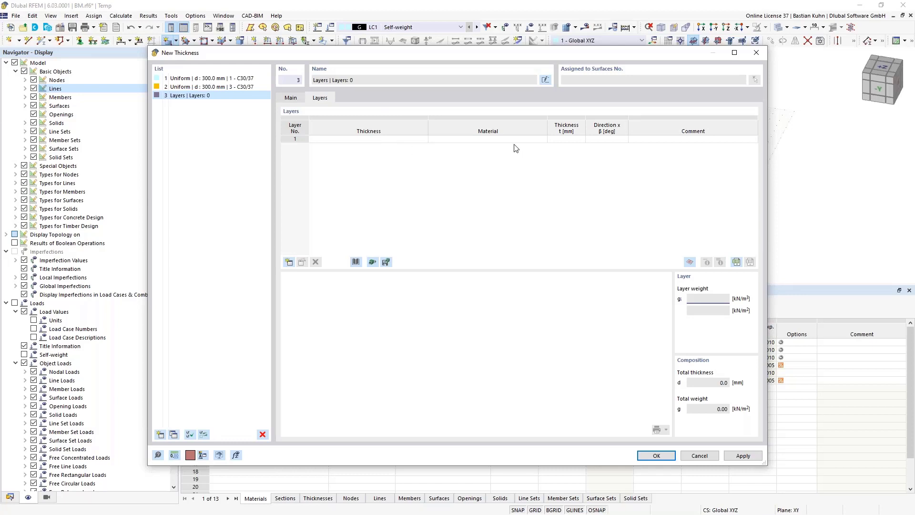
click(356, 262)
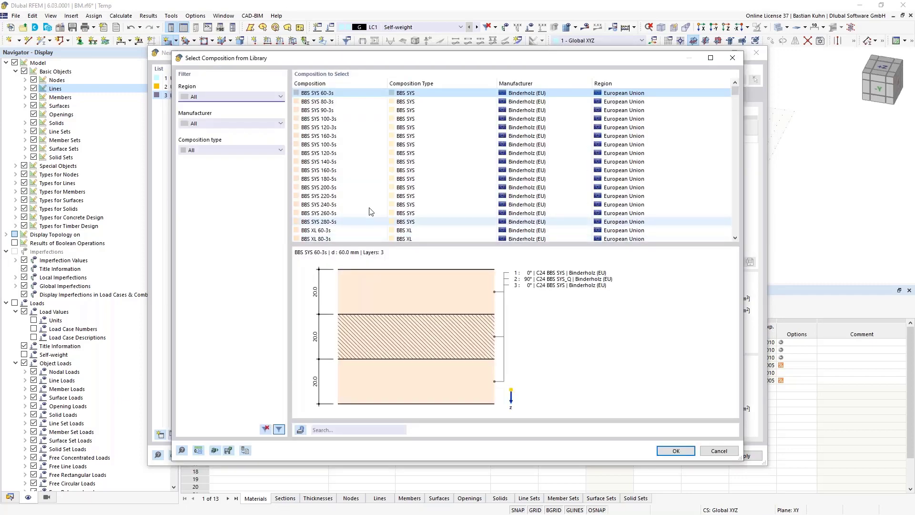
click(328, 197)
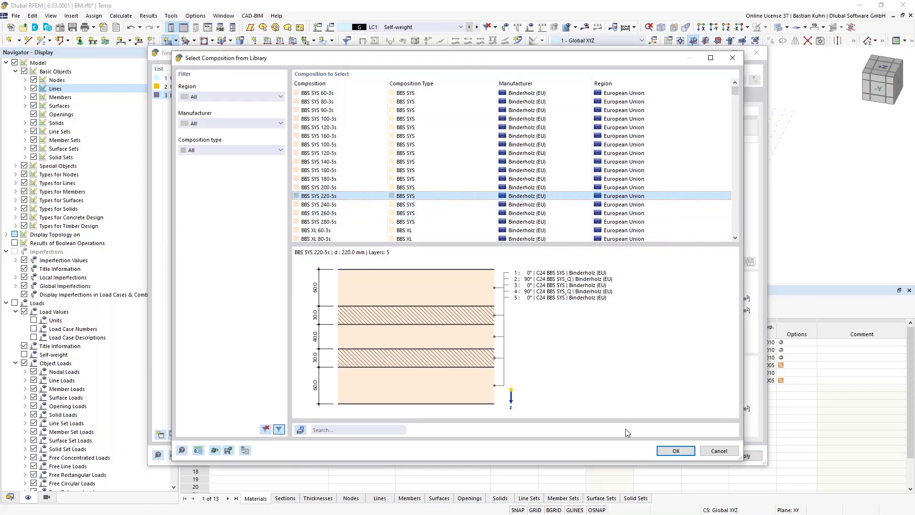
click(672, 451)
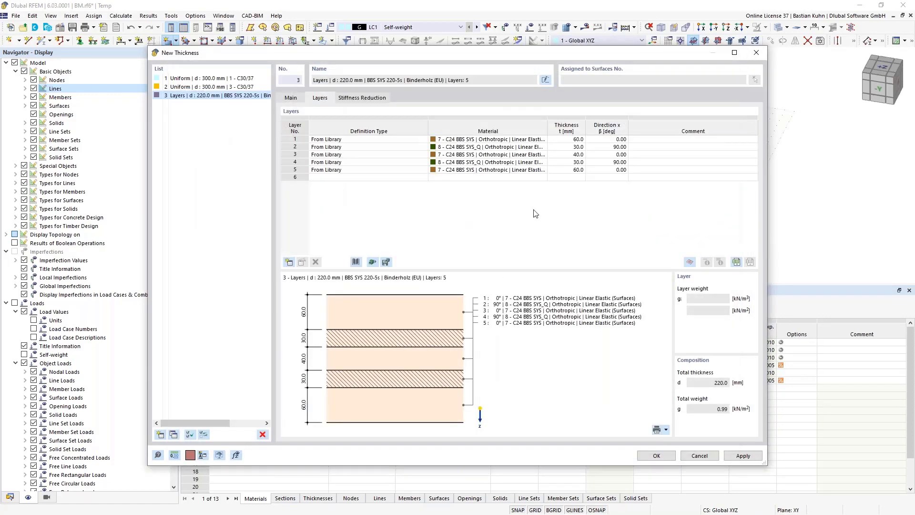
Review the layered thickness's stiffness reduction and the surface's design and deflection settings, and accept both to begin placing the rectangular surface.
click(371, 98)
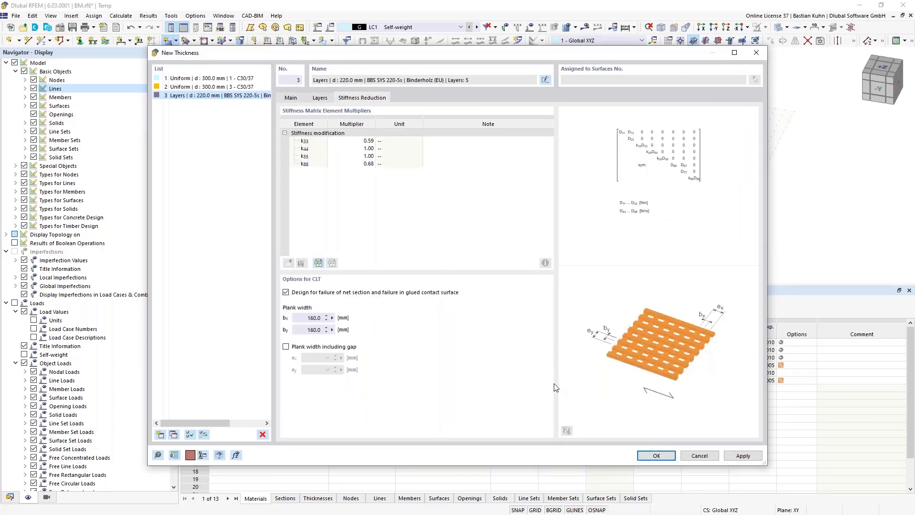
click(655, 455)
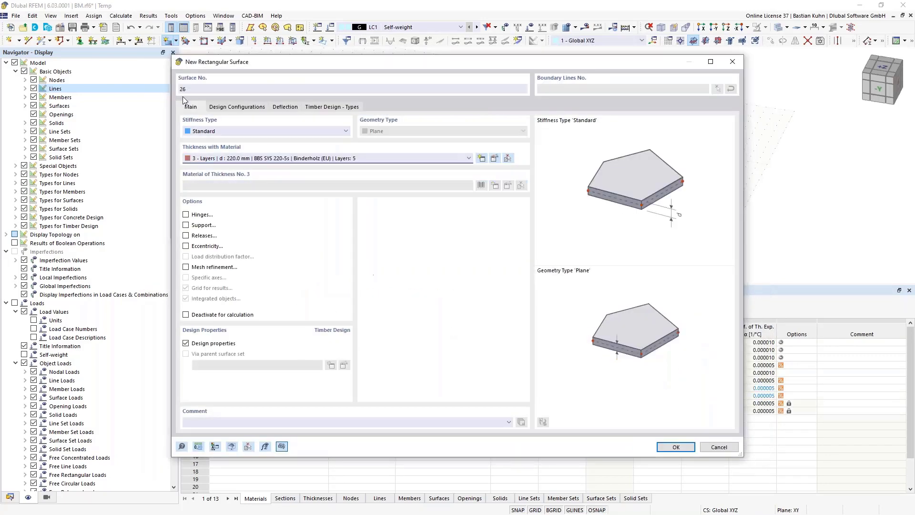
click(224, 107)
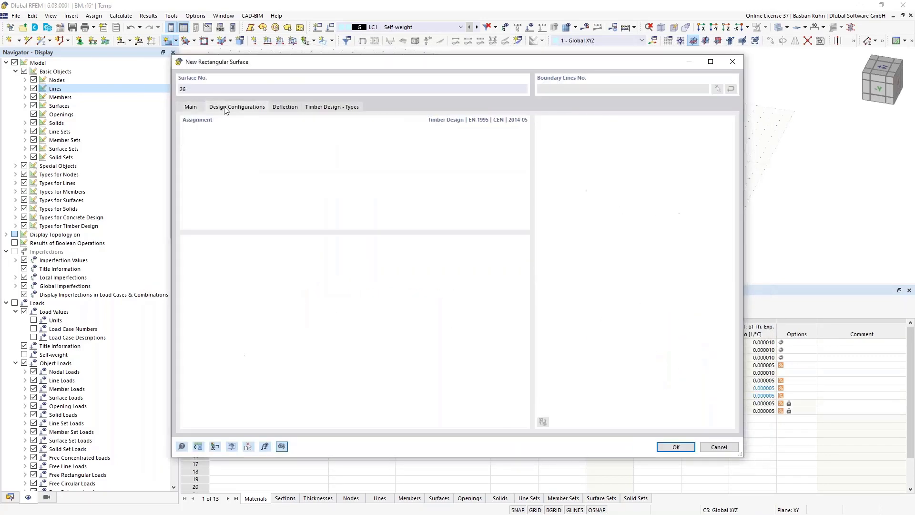
click(288, 108)
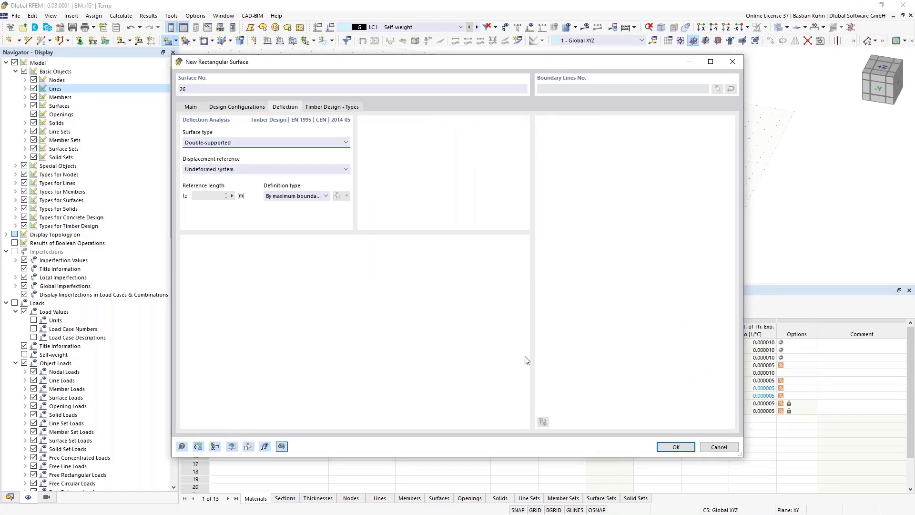
click(672, 445)
scroll(457, 126, up, 4)
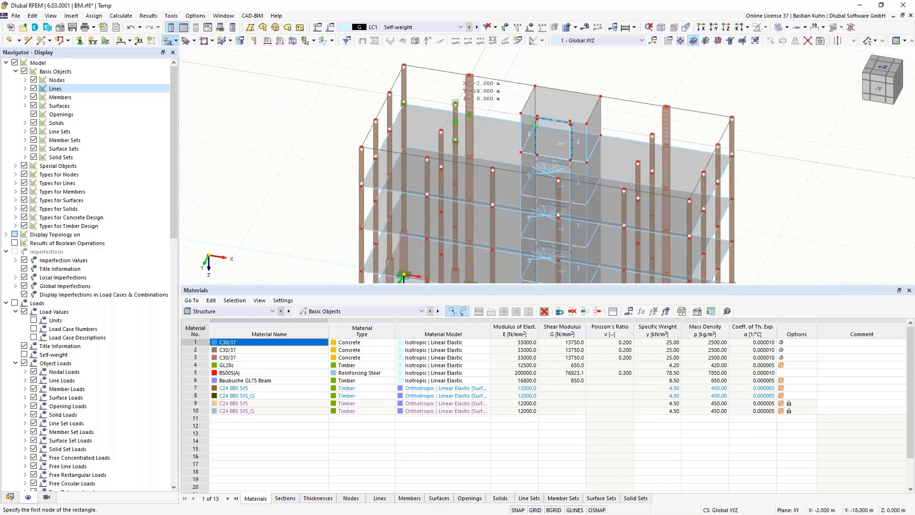
click(456, 102)
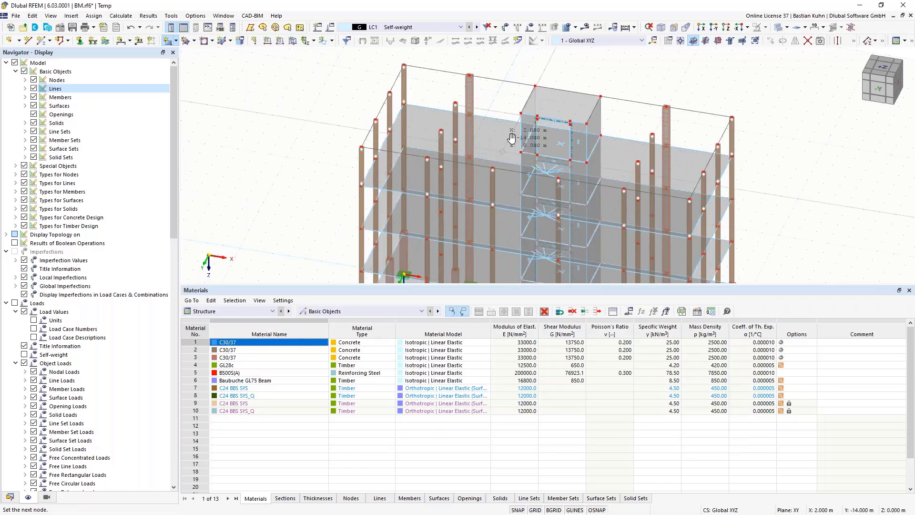
middle_drag(512, 137, 531, 179)
scroll(496, 112, down, 4)
key(Escape)
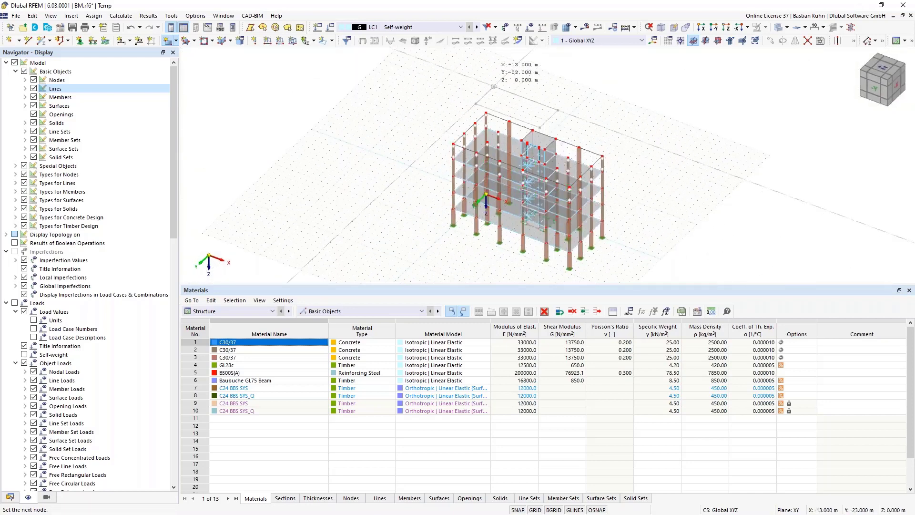
Draw two layered timber roof rectangles on the core's low-X side: one adjoining the core, one over the outer bay from X 0, Y 0 to X 4, Y 9 m.
scroll(499, 129, up, 5)
scroll(498, 129, up, 1)
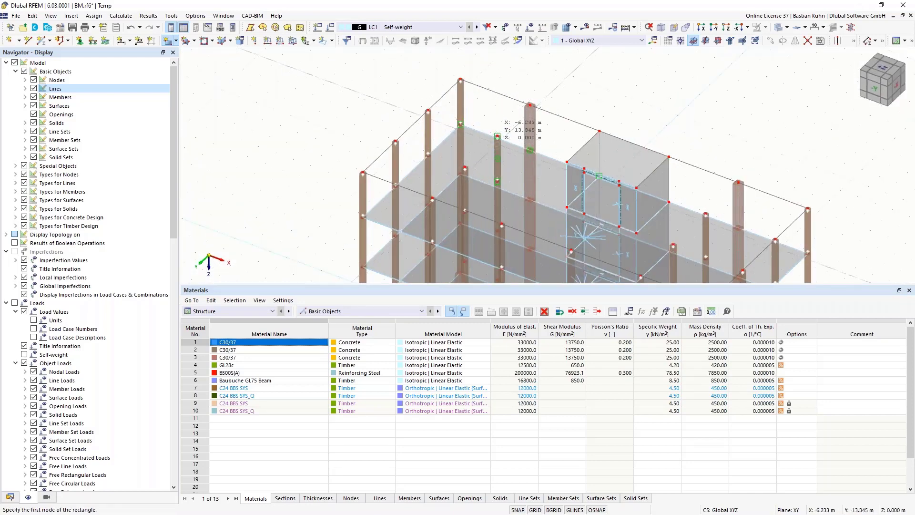
click(496, 137)
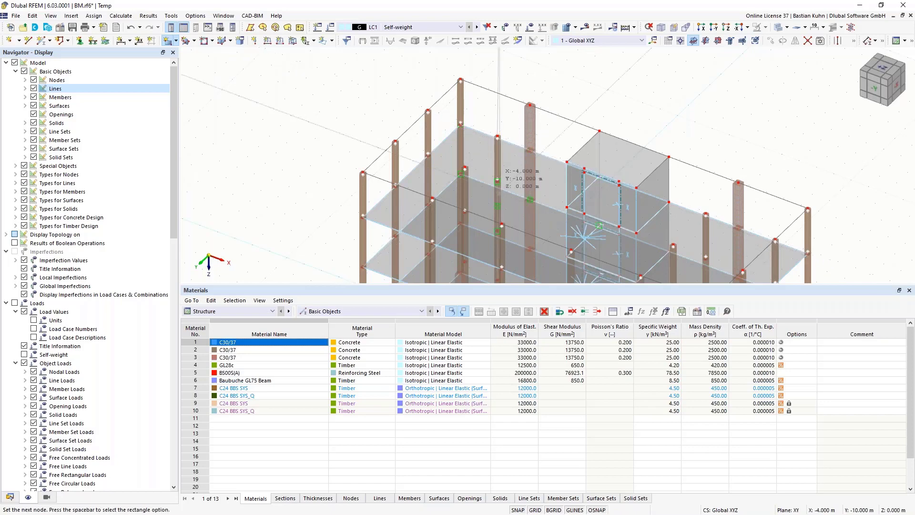
click(502, 224)
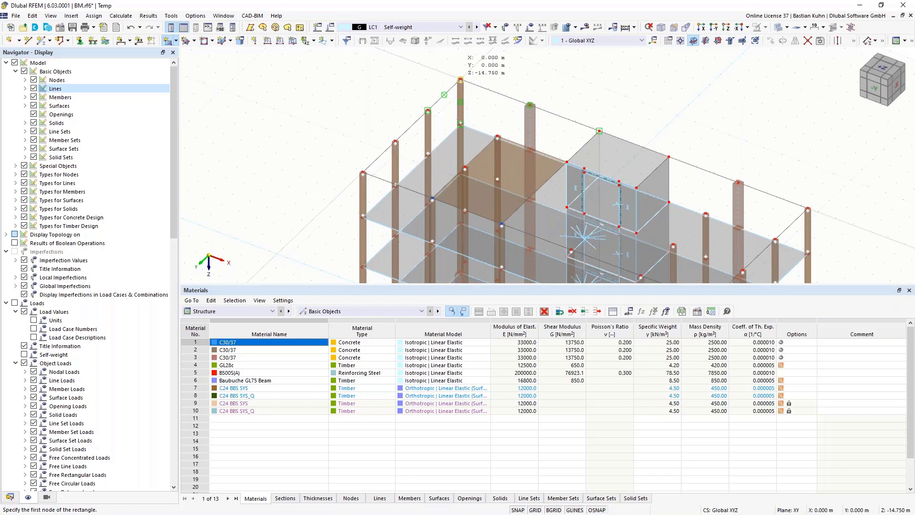
click(460, 80)
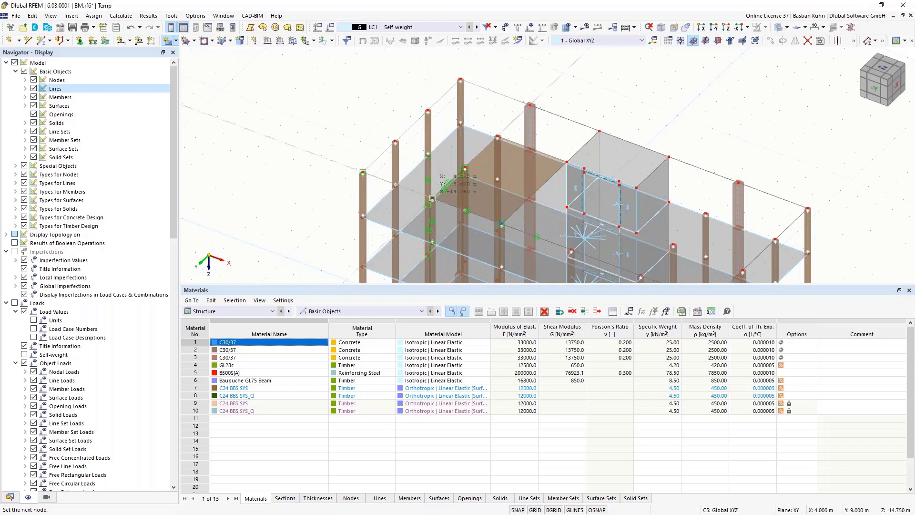
click(433, 199)
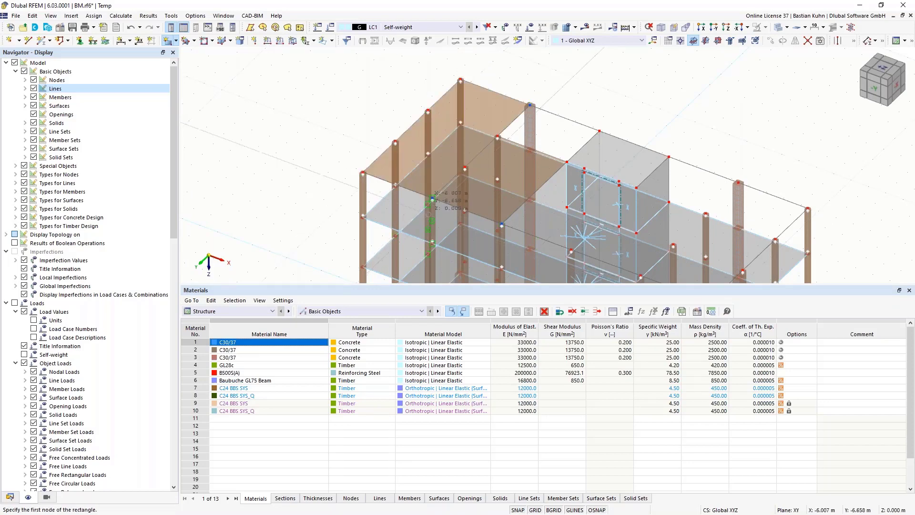
Draw two matching layered timber roof rectangles on the core's high-X side, one from the core corner to X 16, Y 9 m and one over the outer bay.
middle_drag(352, 135, 437, 109)
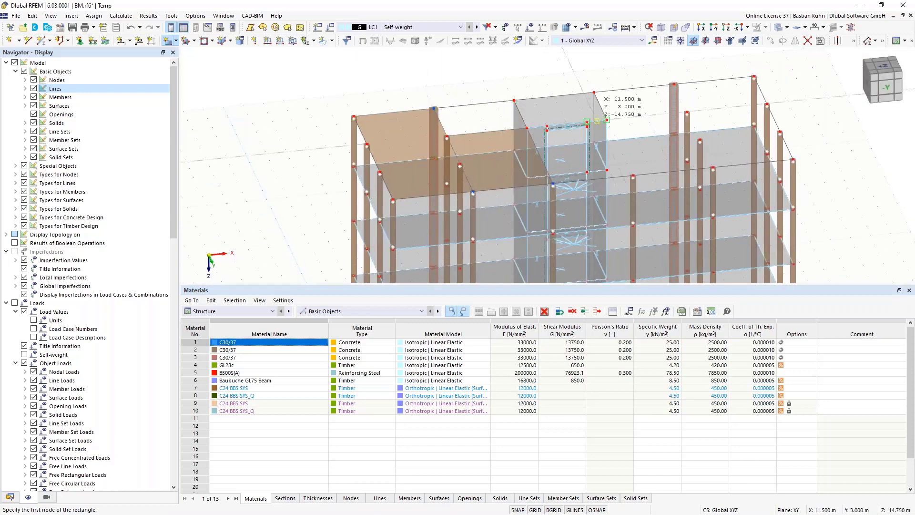
click(607, 119)
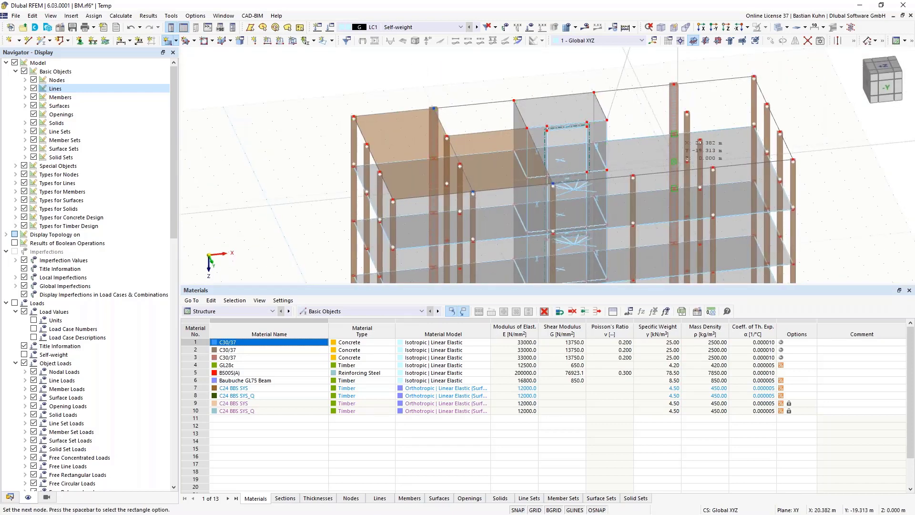
click(713, 168)
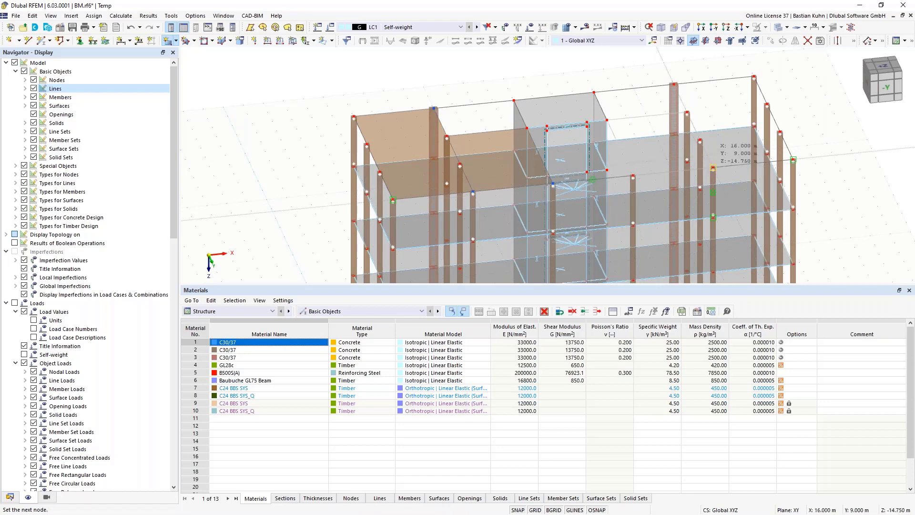
click(713, 167)
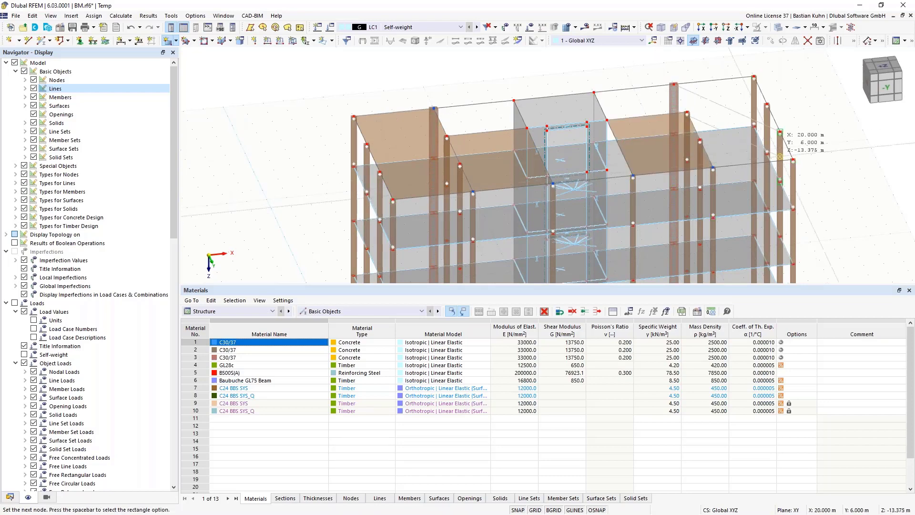
click(813, 134)
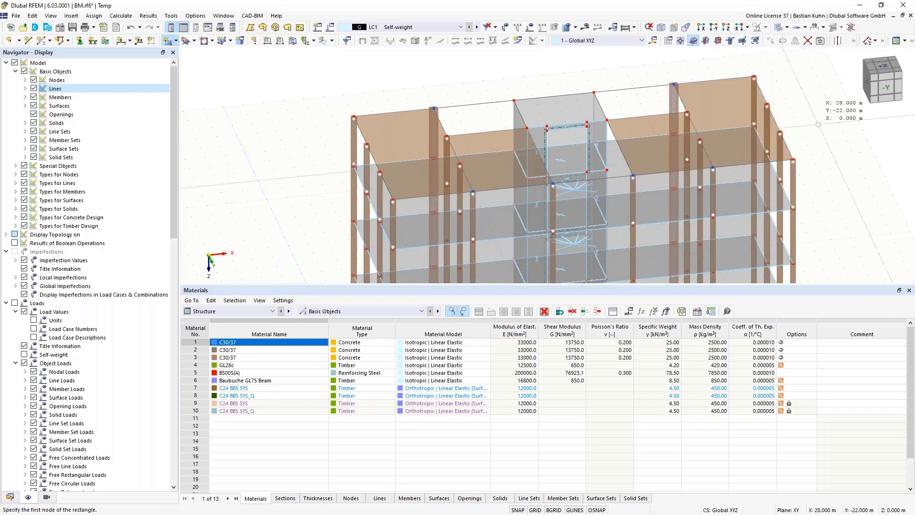
key(Escape)
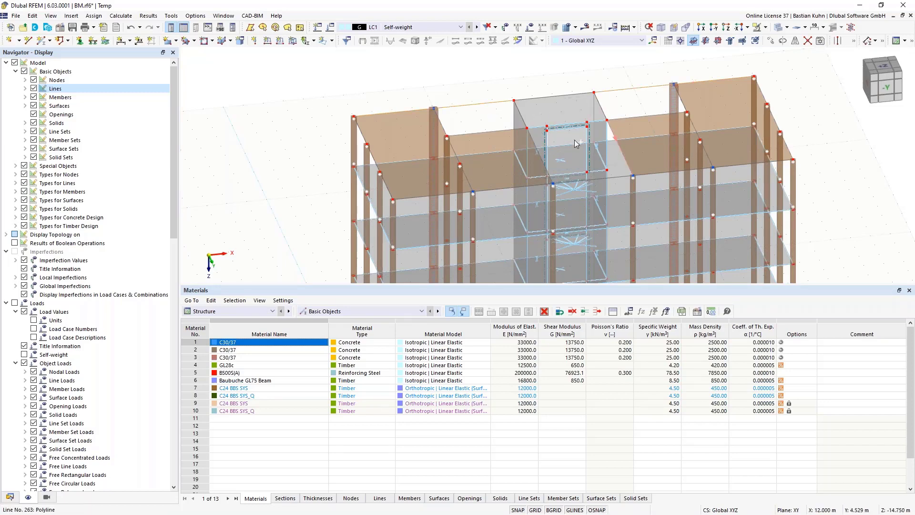
Assign a beam member with section R_M1 180/220 in GL28c to the four roof lines bordering the timber surfaces and the core.
right_click(537, 144)
click(639, 163)
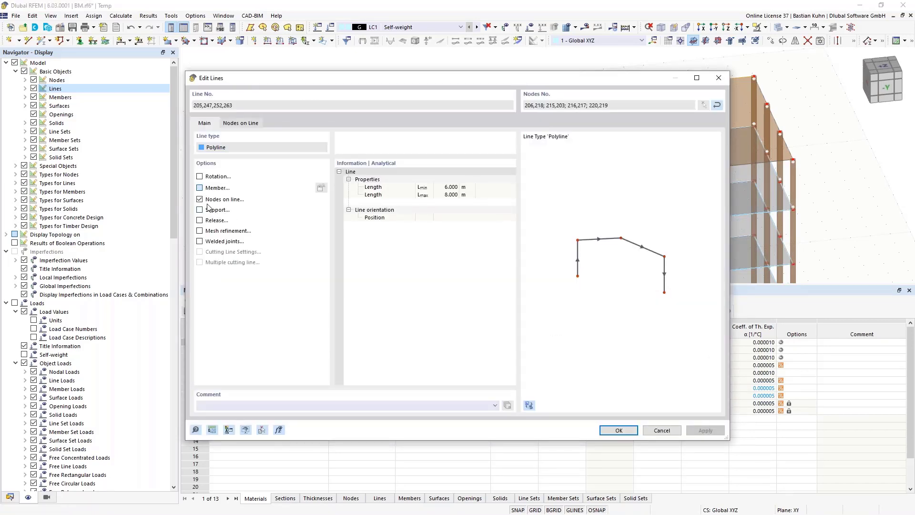
click(199, 188)
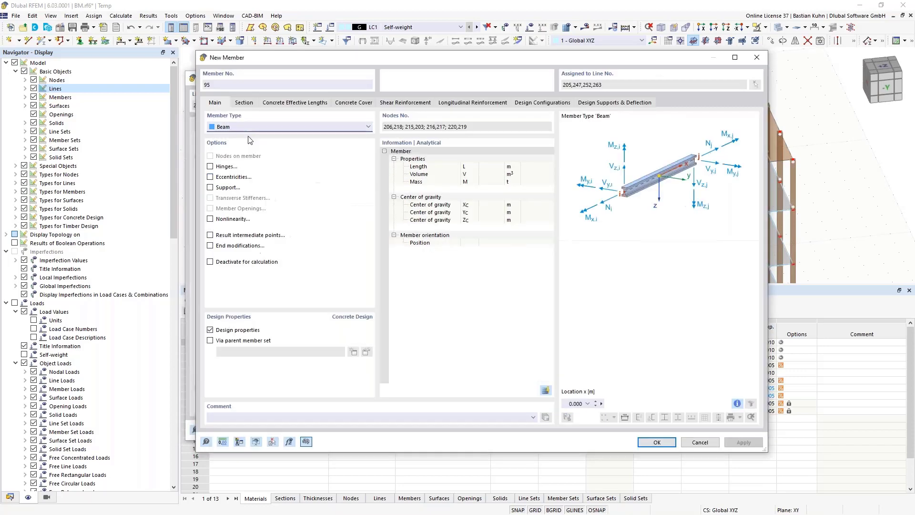
click(244, 103)
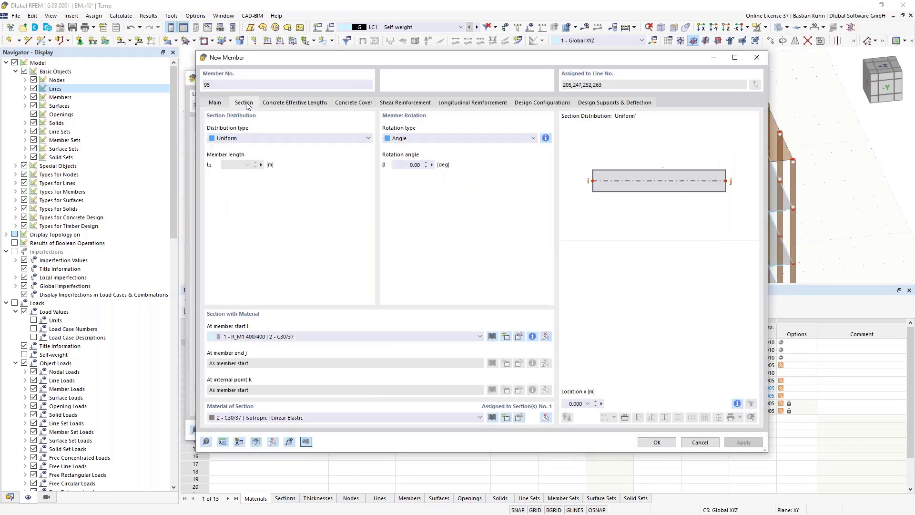
click(359, 336)
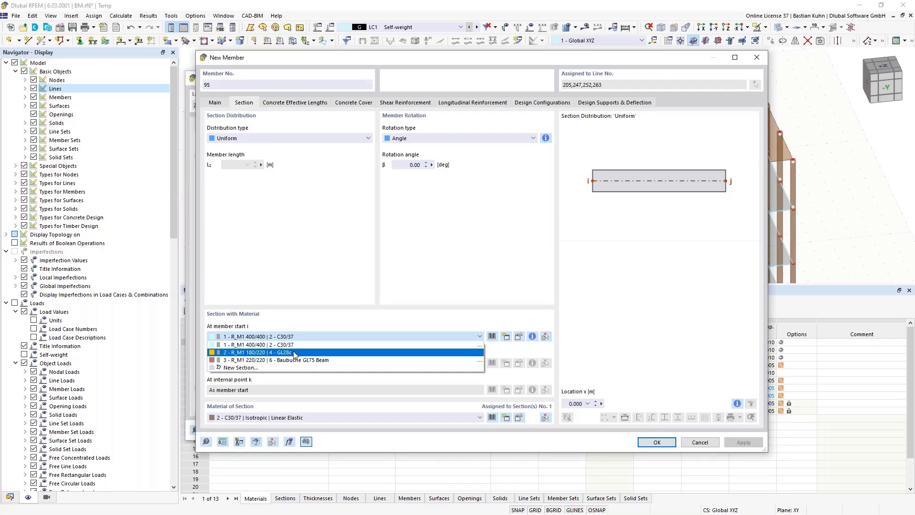
click(295, 353)
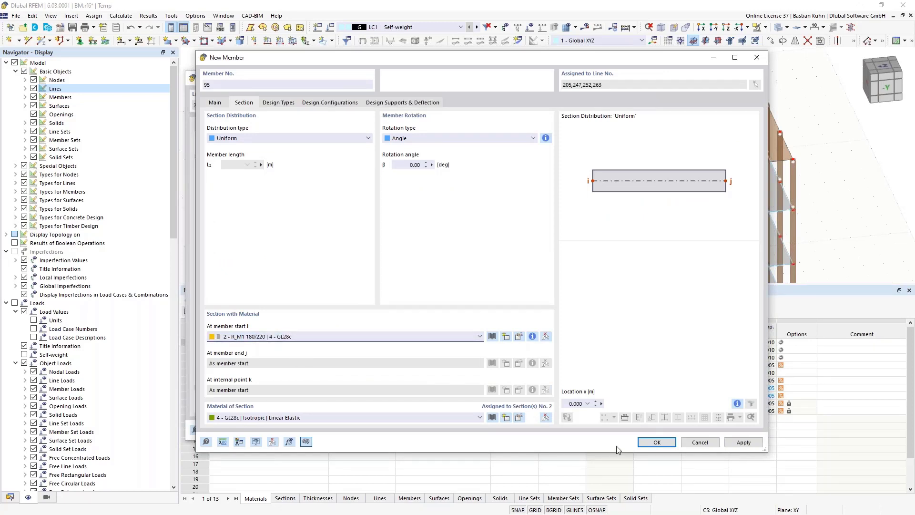
click(653, 443)
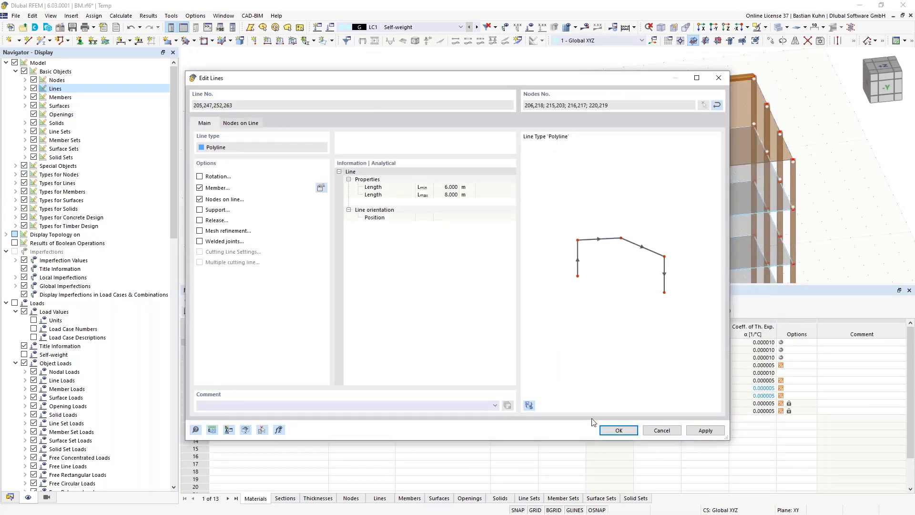
click(615, 430)
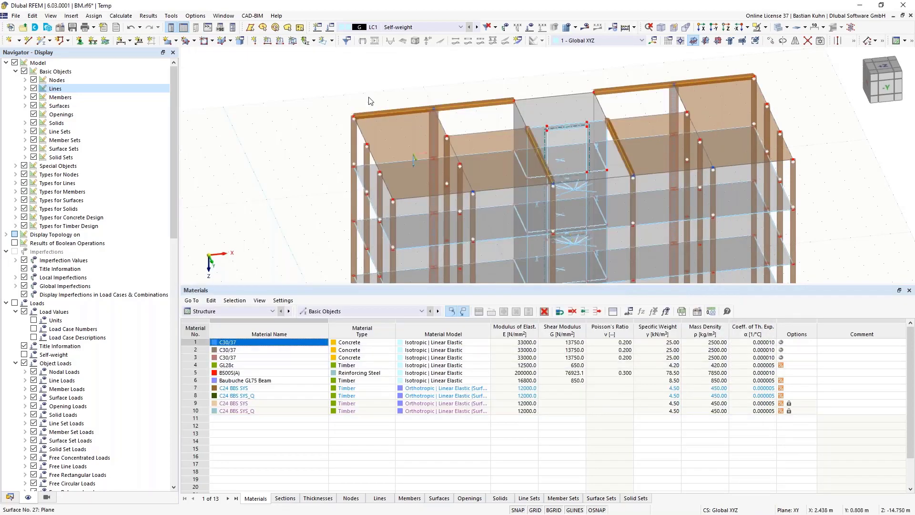
Divide the two long roof-edge beams at the inner columns and delete their segments along the outermost bays.
scroll(352, 80, down, 2)
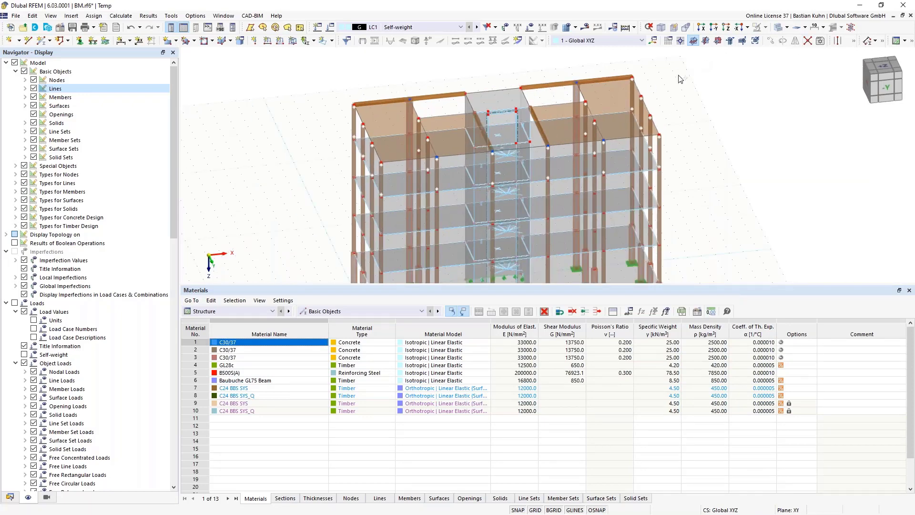
drag(698, 59, 289, 199)
click(381, 99)
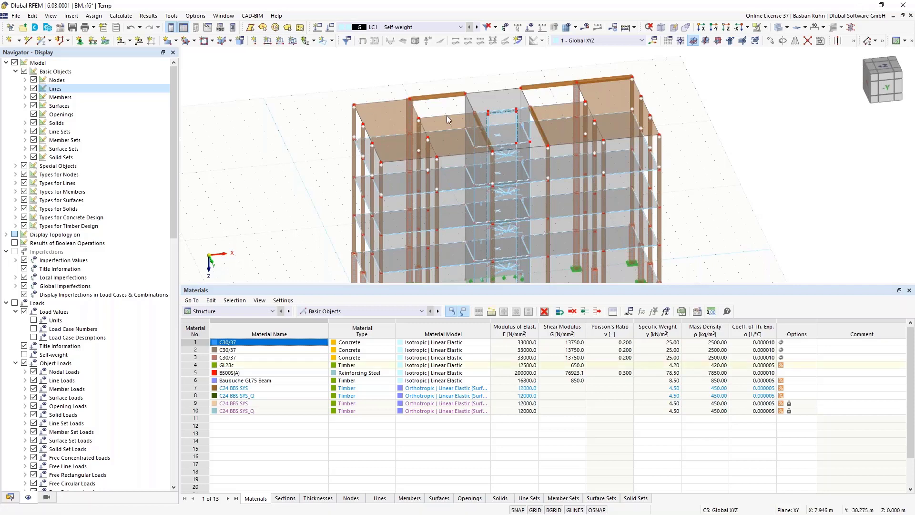
click(588, 80)
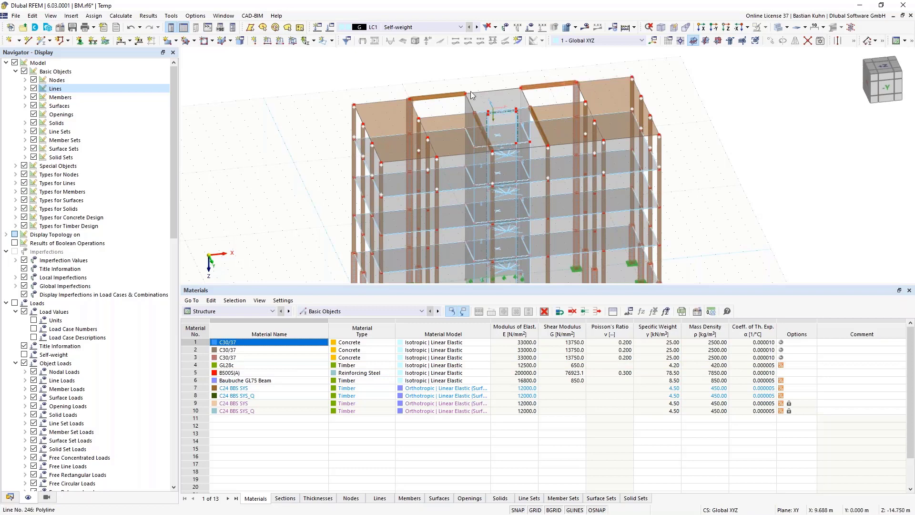
Assign the existing member hinge 1 at start i and end j of the four remaining GL28c roof beams around the core.
click(437, 96)
ctrl+click(483, 131)
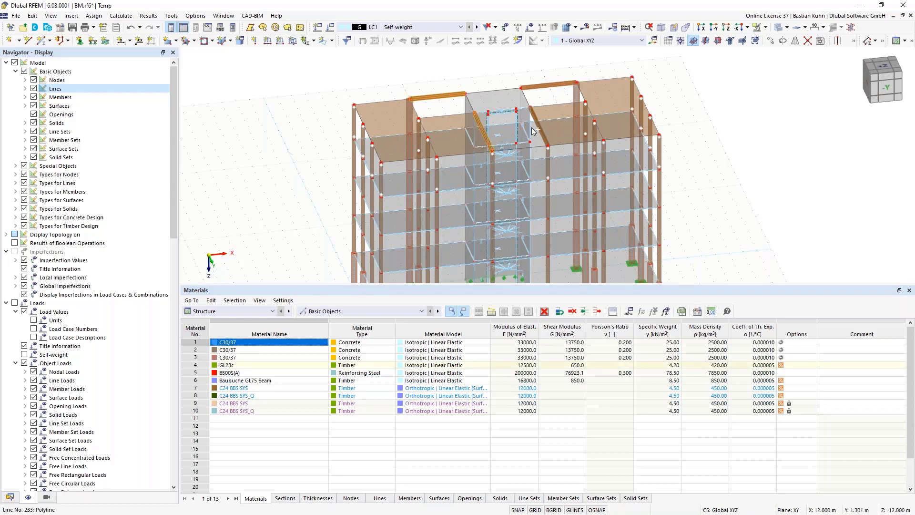
ctrl+click(534, 130)
right_click(540, 90)
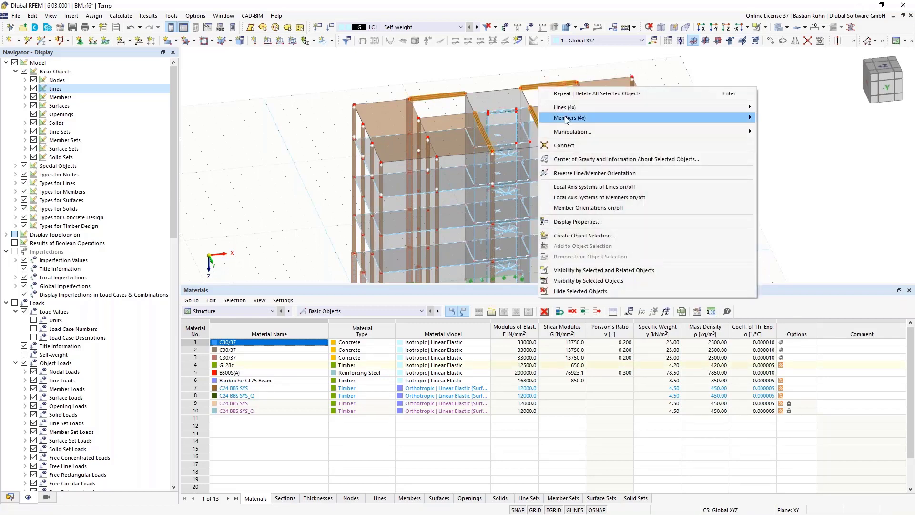
mouse_move(661, 119)
click(776, 118)
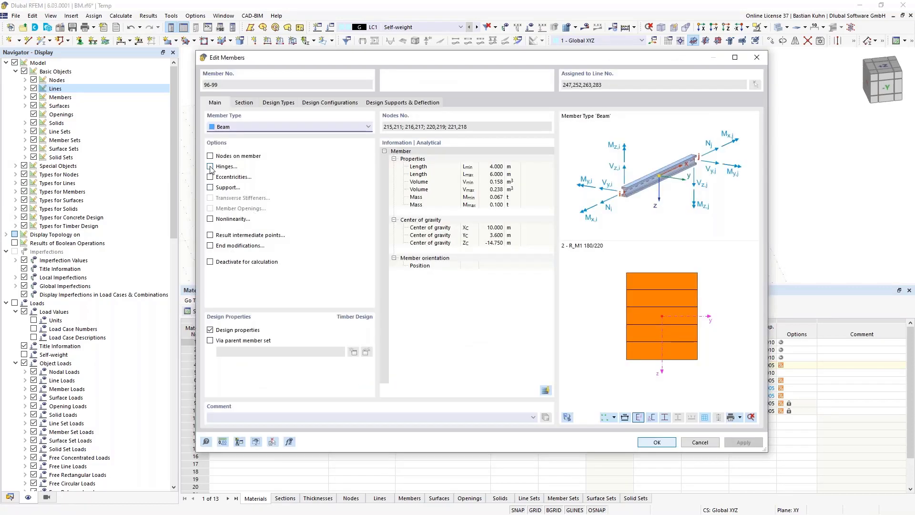
click(210, 166)
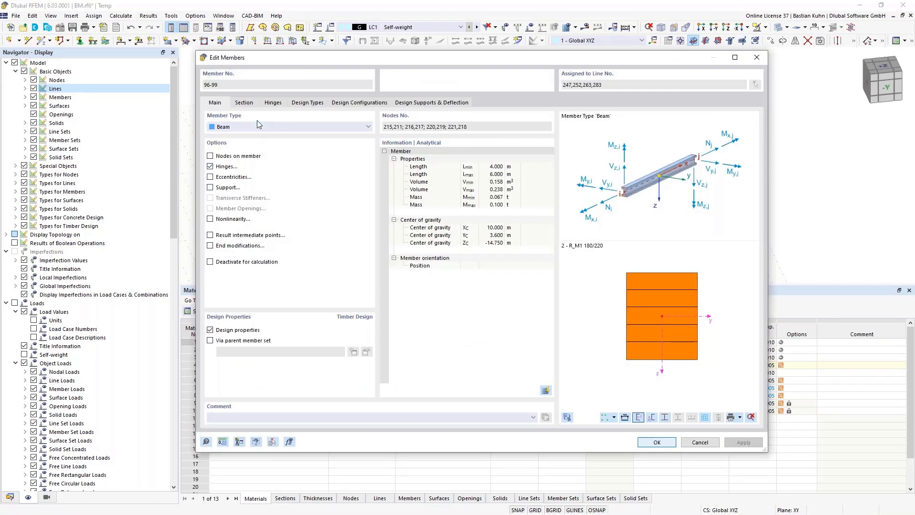
click(272, 103)
click(281, 138)
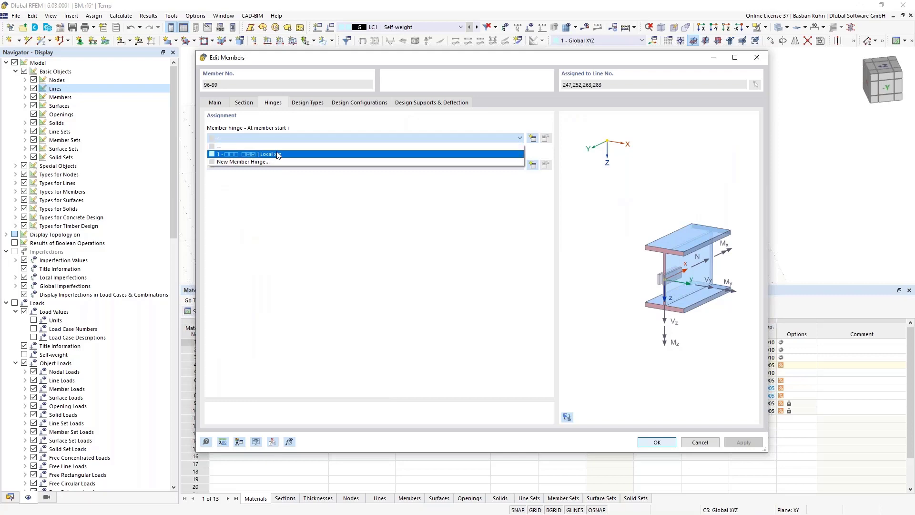
click(277, 151)
click(279, 165)
click(279, 181)
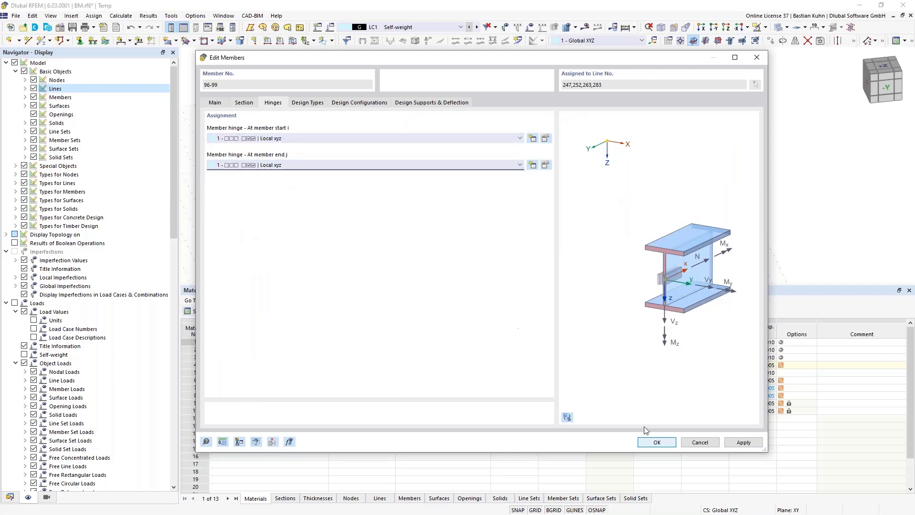
click(656, 443)
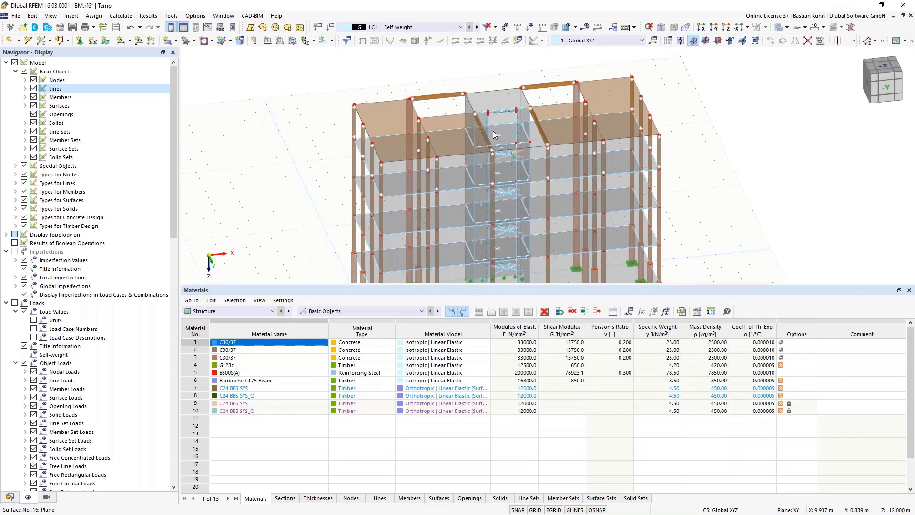
Enable eccentricities for the two Y-direction roof beams beside the core doorway and open a new eccentricity for their start i.
scroll(492, 132, up, 5)
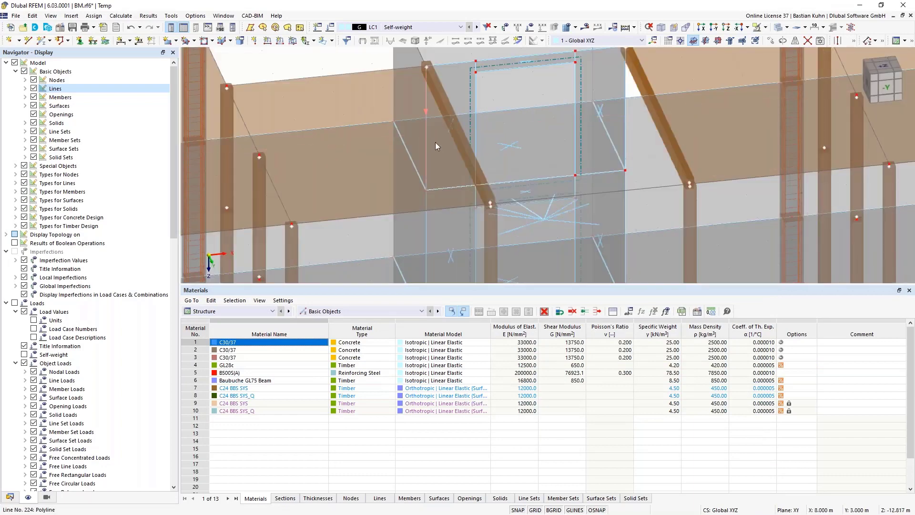
click(450, 123)
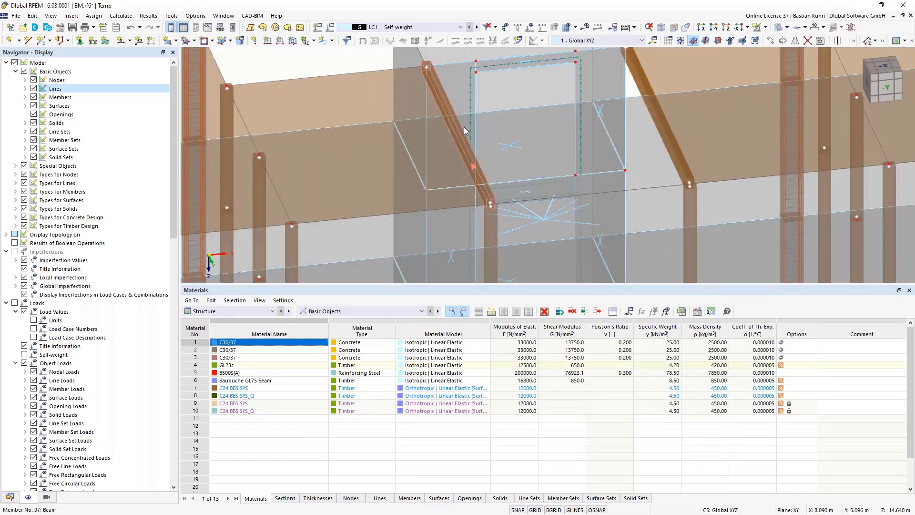
right_click(665, 128)
mouse_move(687, 160)
click(648, 160)
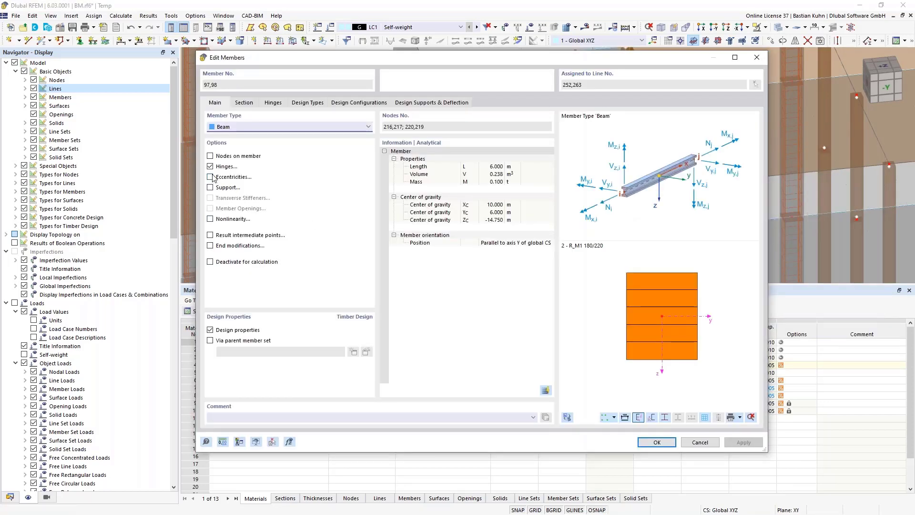
click(210, 176)
click(307, 103)
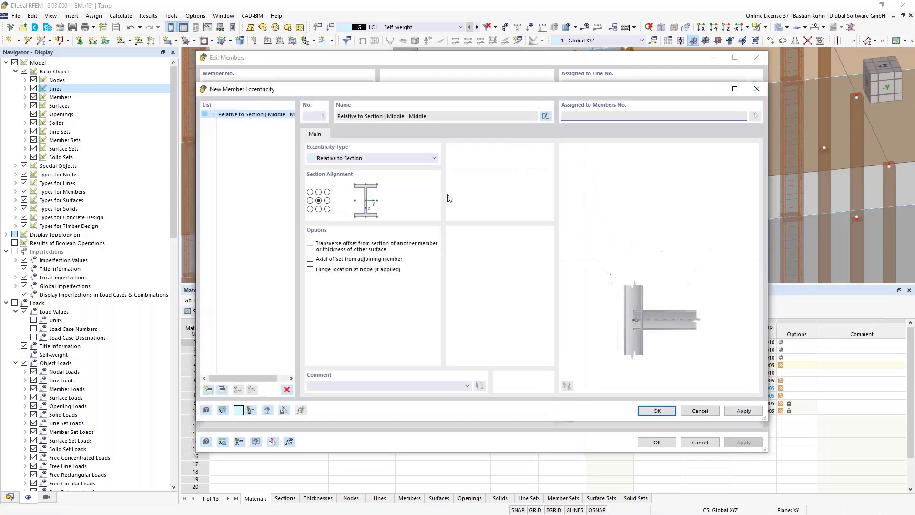
Define the start i eccentricity with Middle - Top section alignment and a transverse offset from surface 26 at its bottom.
click(318, 192)
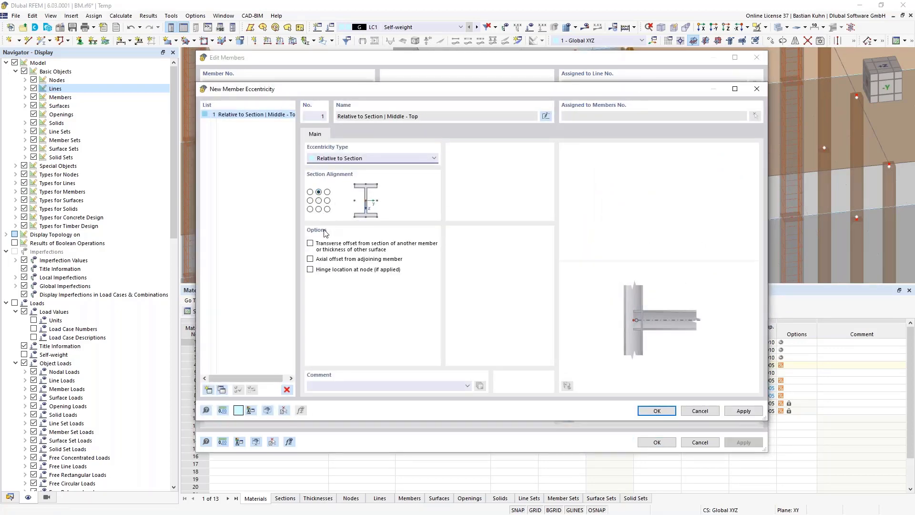
click(310, 244)
click(473, 253)
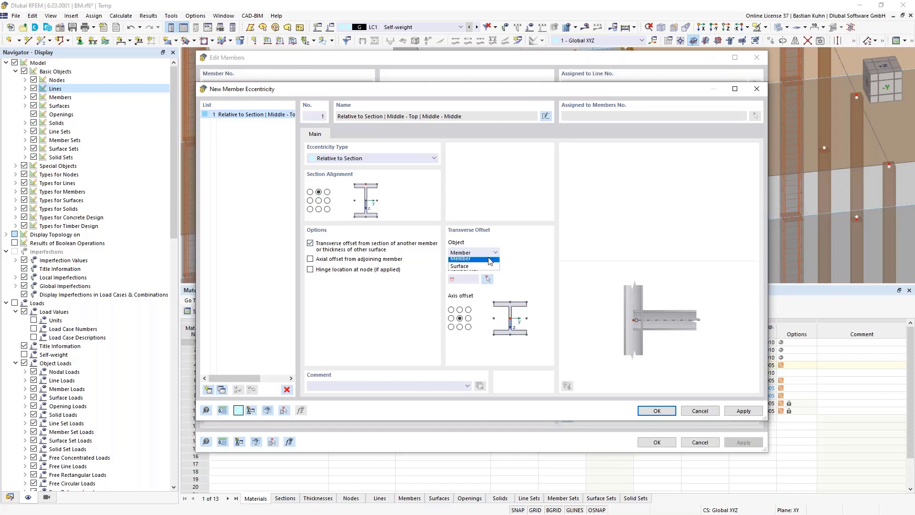
click(464, 266)
click(486, 278)
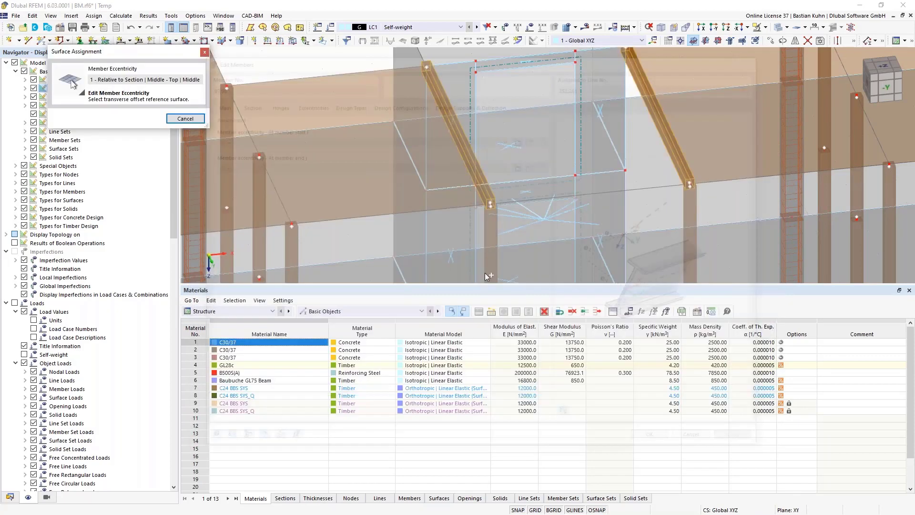
click(471, 191)
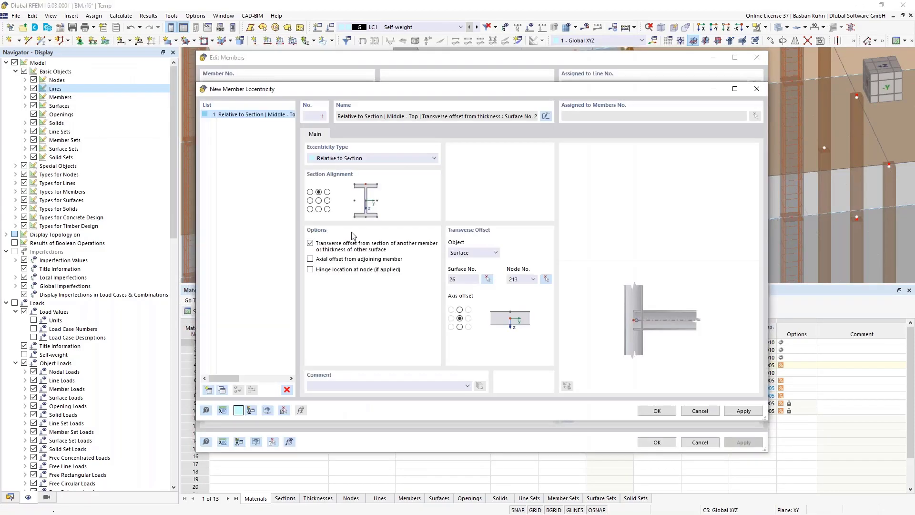
click(459, 327)
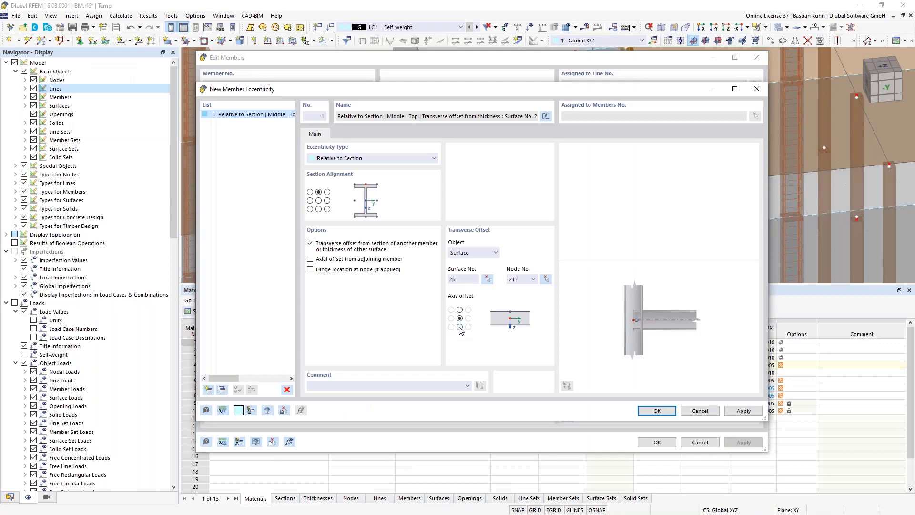
click(656, 411)
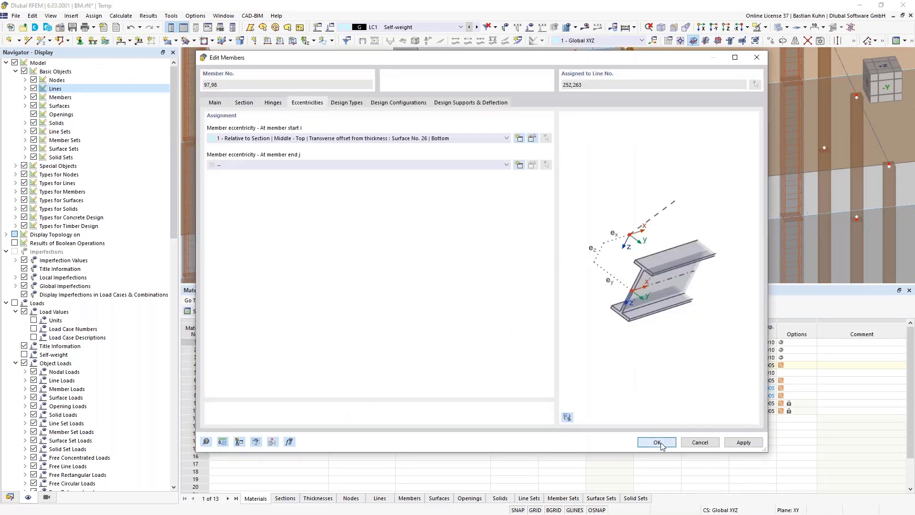
click(657, 442)
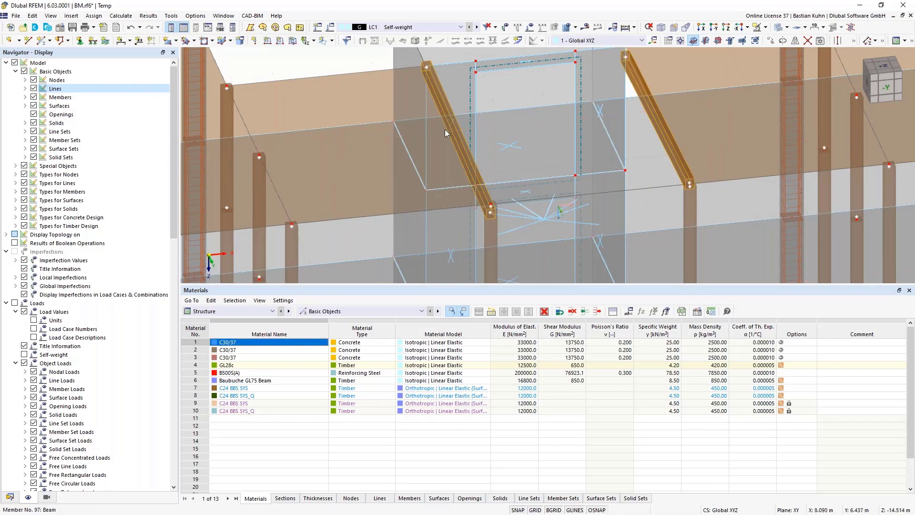
Assign member eccentricity 1 to end j of the same two roof beams.
right_click(448, 110)
click(679, 141)
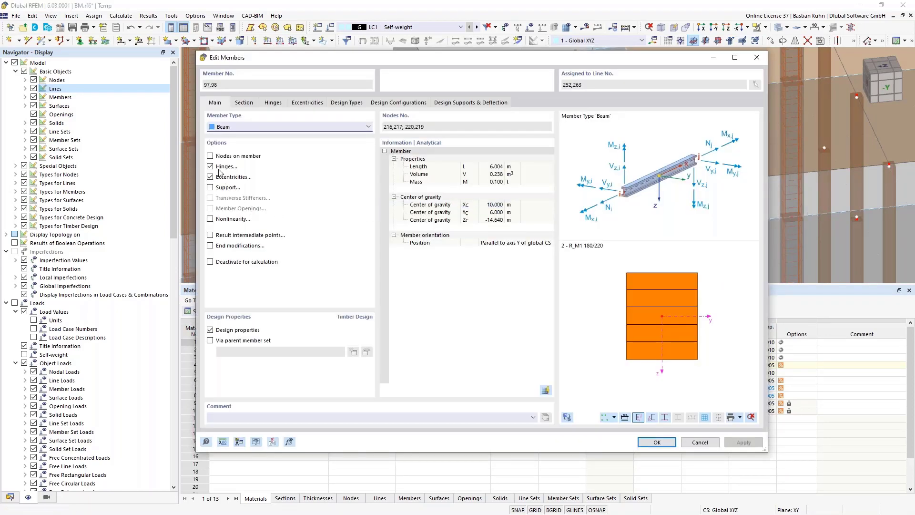
click(298, 103)
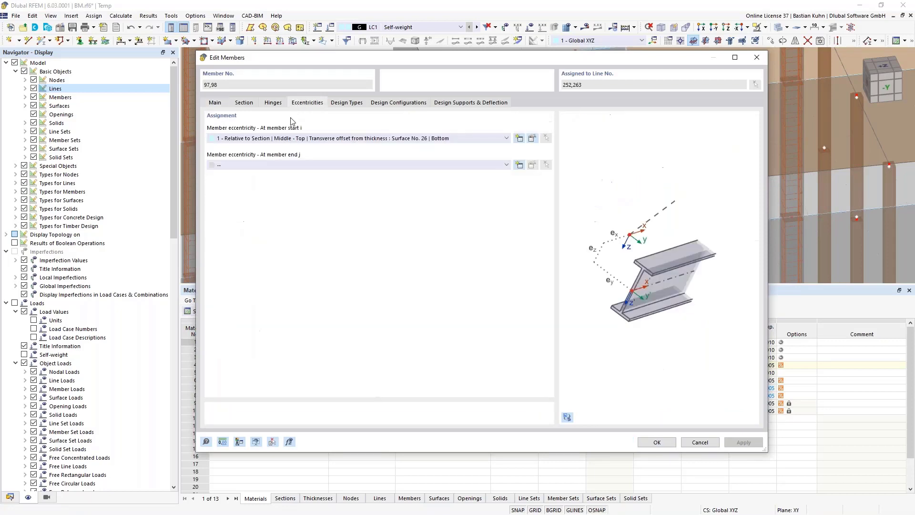
click(279, 164)
click(275, 180)
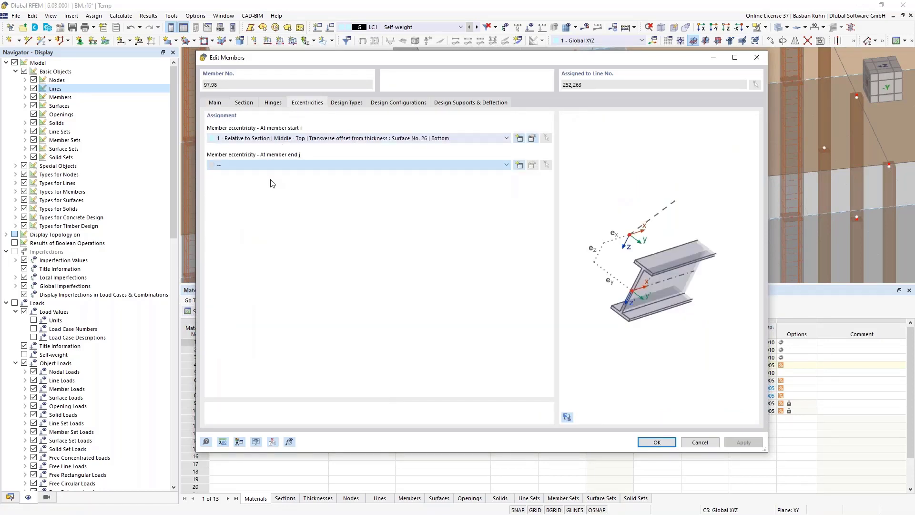
click(655, 441)
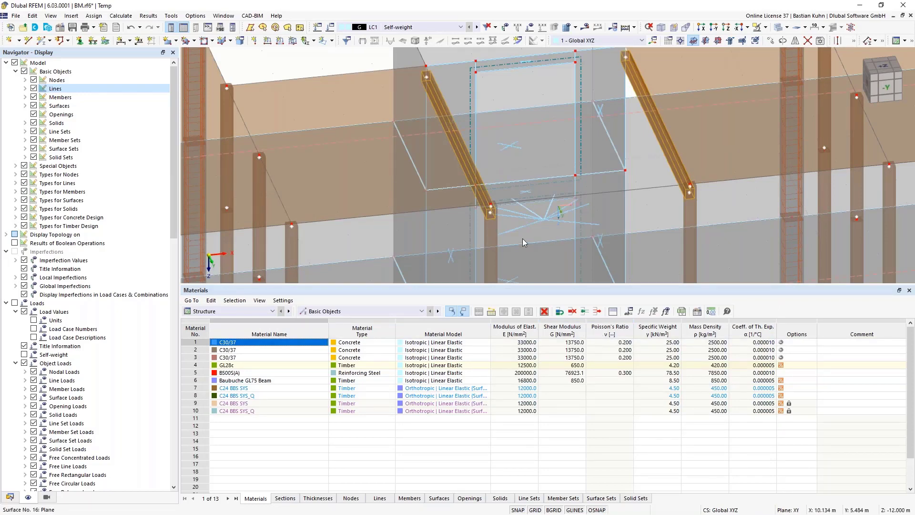
Create a line hinge with only rotation φx released and begin picking its surfaces and lines in the model.
ctrl+middle_drag(579, 225, 556, 158)
scroll(566, 207, down, 6)
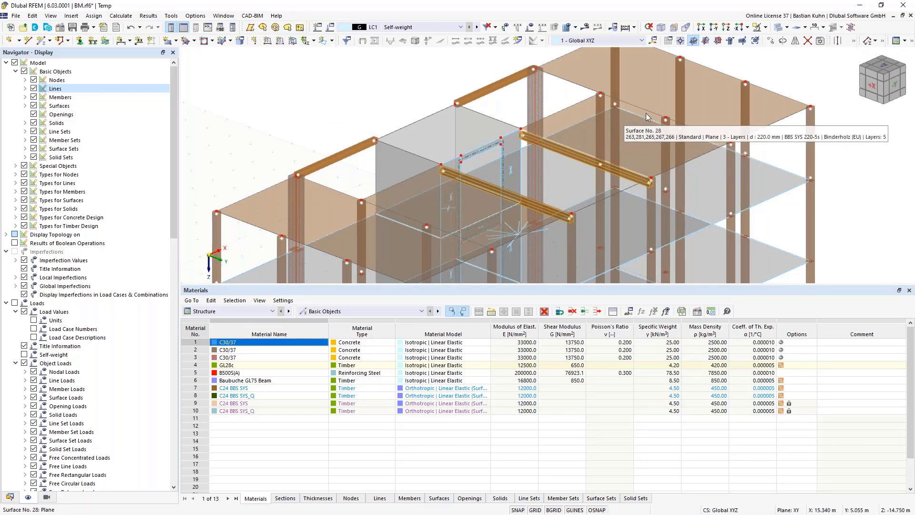
click(650, 95)
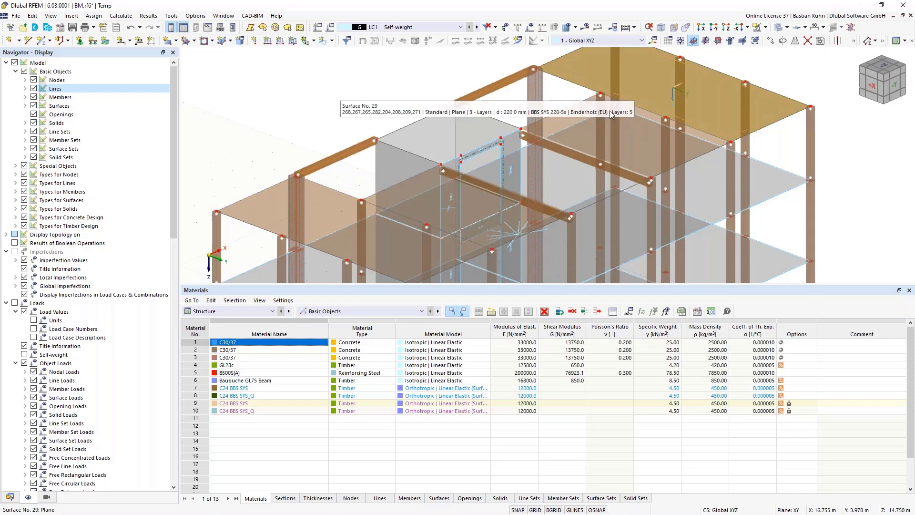
scroll(599, 127, down, 3)
middle_drag(599, 127, 562, 141)
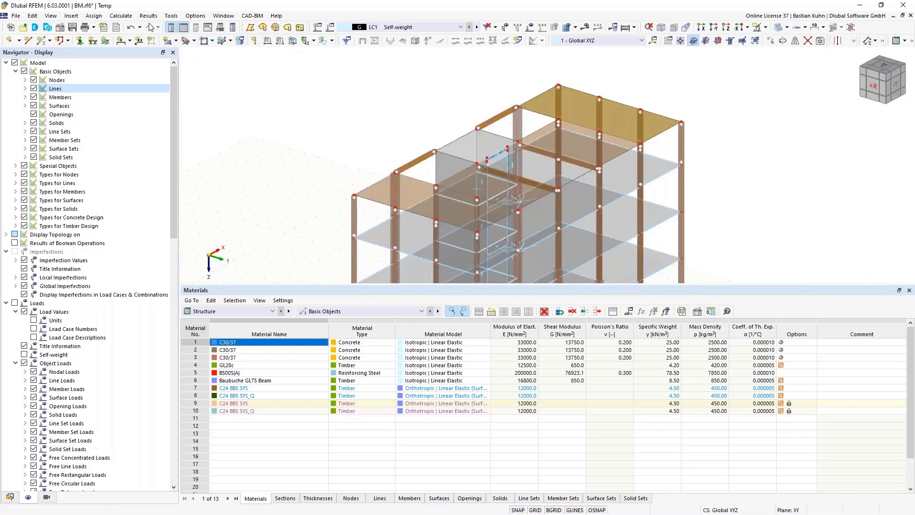
click(94, 16)
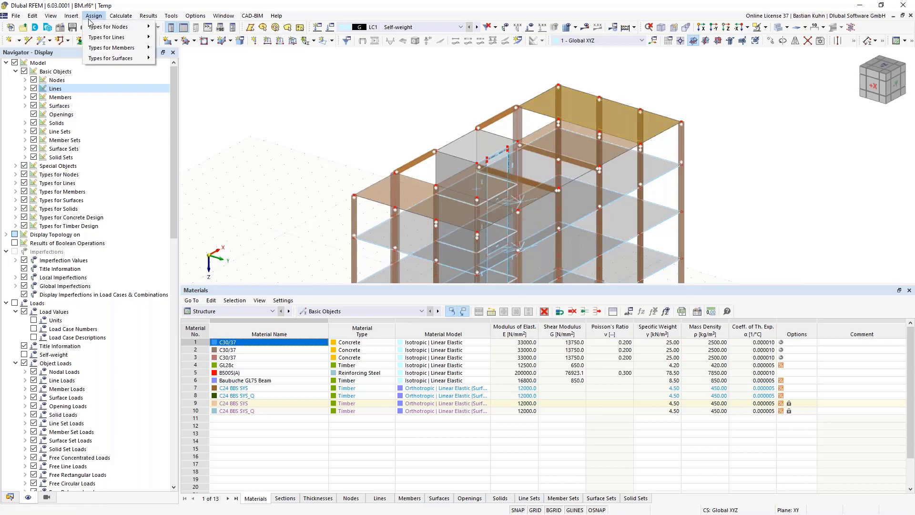
mouse_move(71, 16)
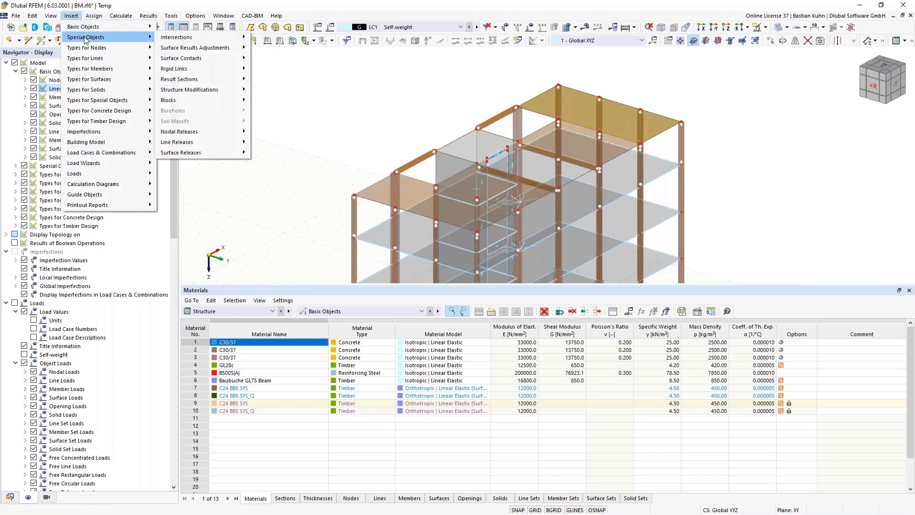
mouse_move(88, 58)
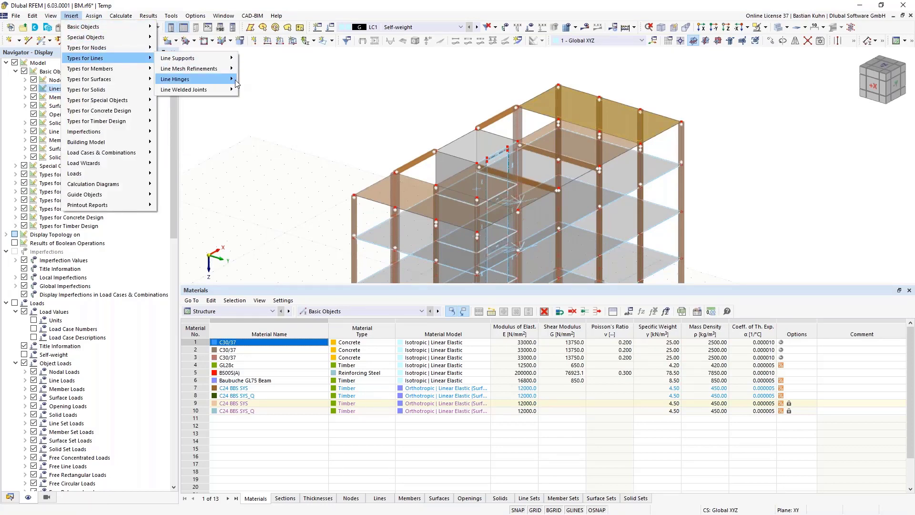
mouse_move(237, 82)
click(266, 80)
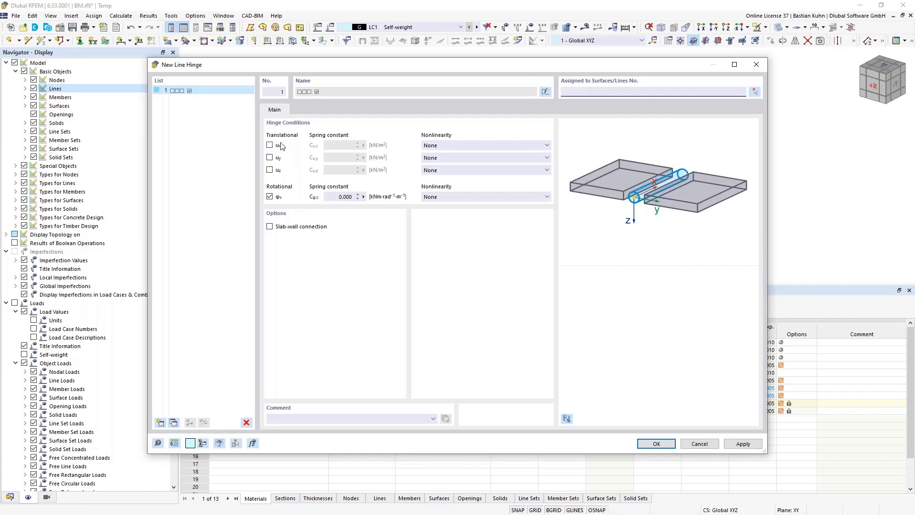
click(754, 91)
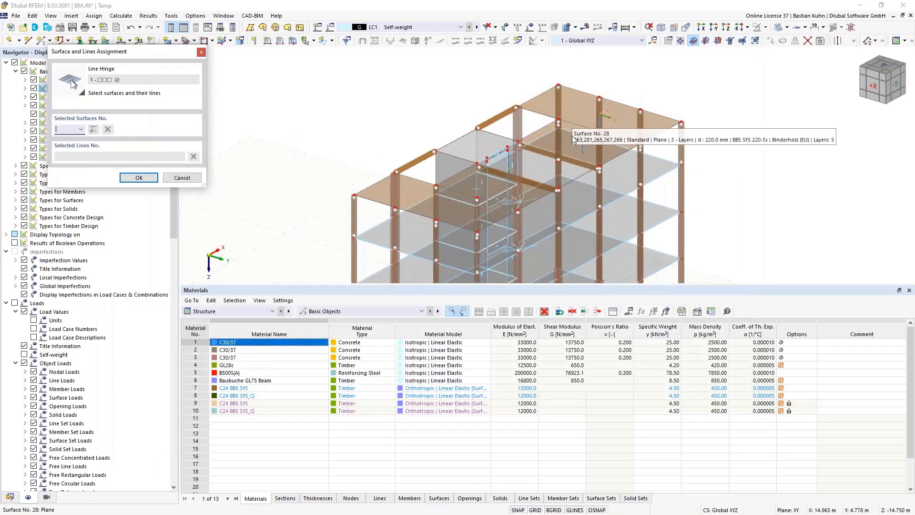
Select roof surface 28 for the line hinge with its beam edge and both outer-bay boundary segments, lines 263, 265 and 267.
click(608, 136)
click(608, 137)
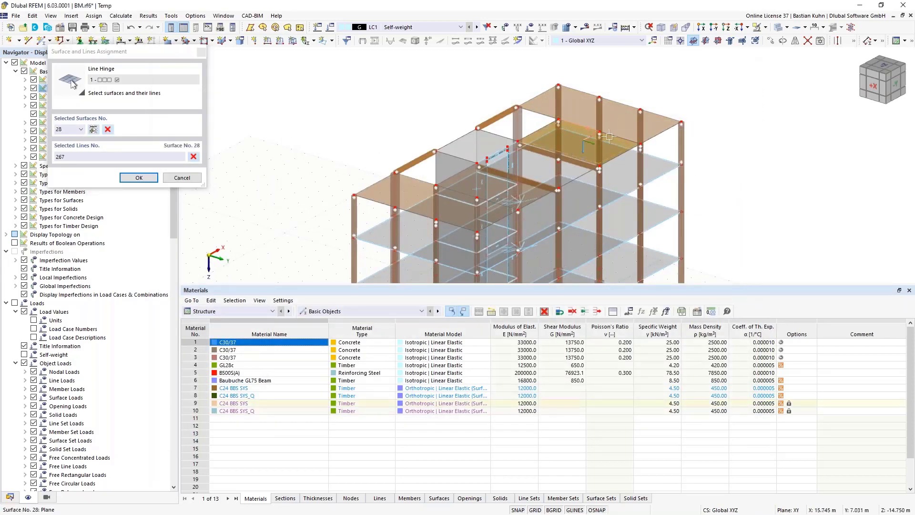
click(571, 160)
scroll(571, 159, up, 3)
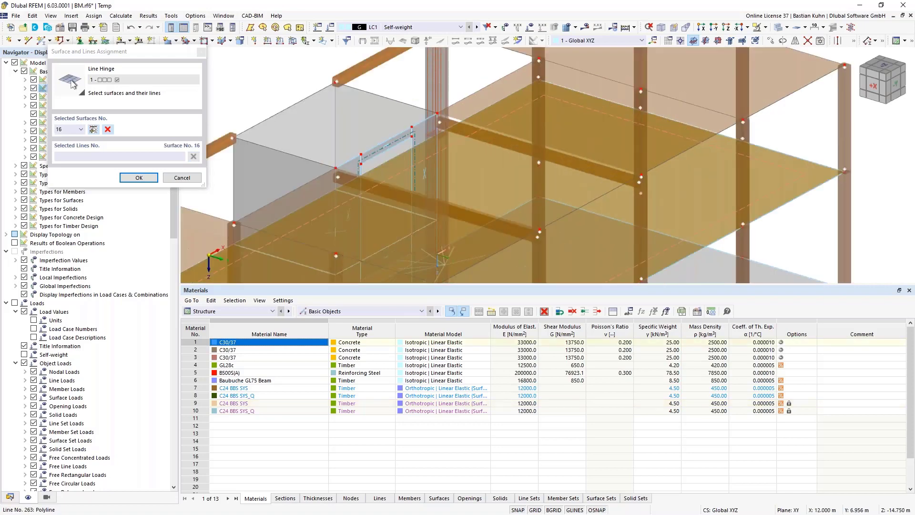
click(500, 93)
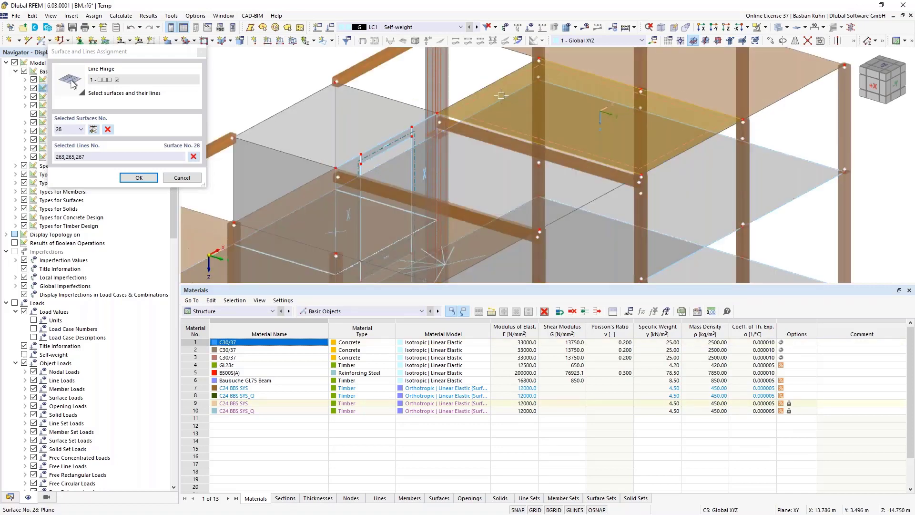
click(566, 152)
Add roof surface 26 with lines 250, 252 and 254 to the line hinge and finish the assignment.
click(355, 183)
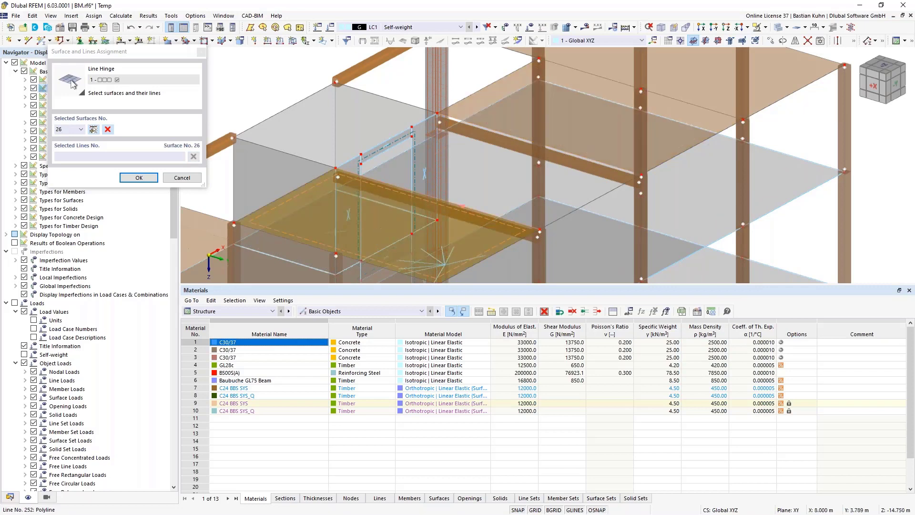
click(271, 235)
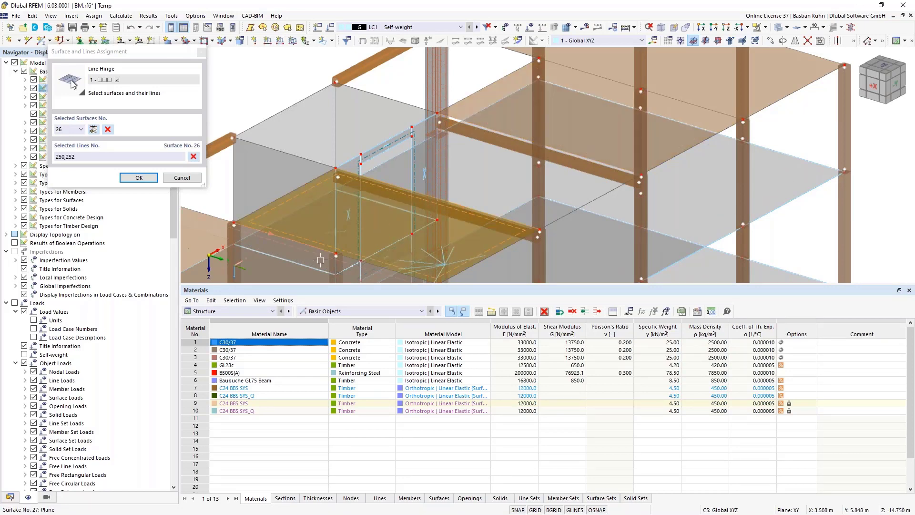
click(359, 260)
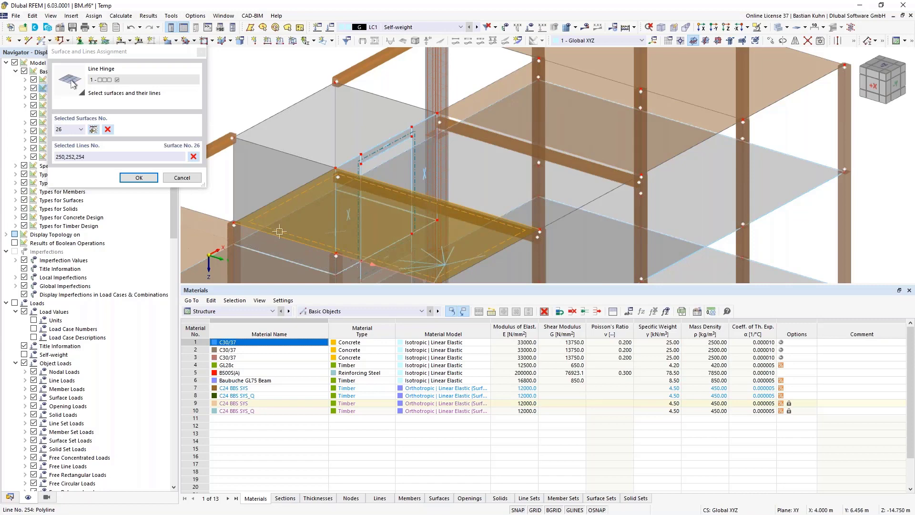
click(139, 178)
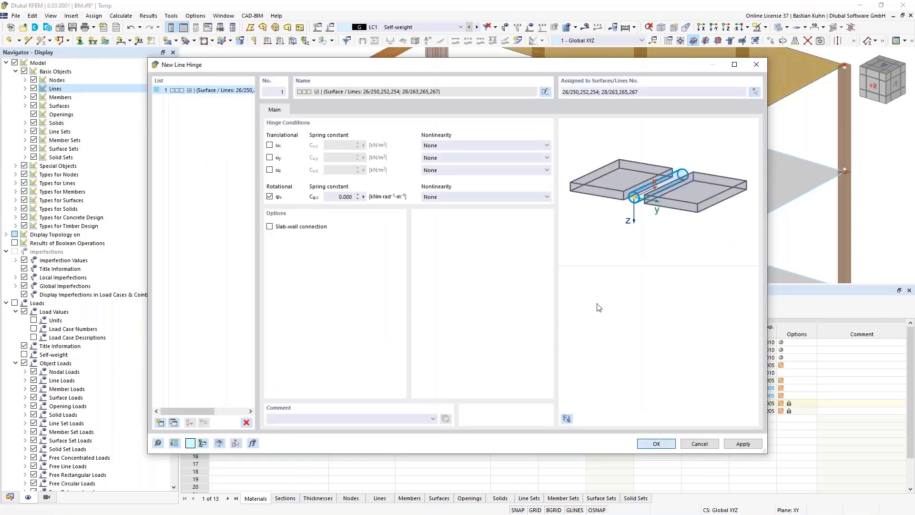
key(Return)
Increase the display spacing of the line hinge graphics along the roof surface edges.
scroll(648, 83, up, 4)
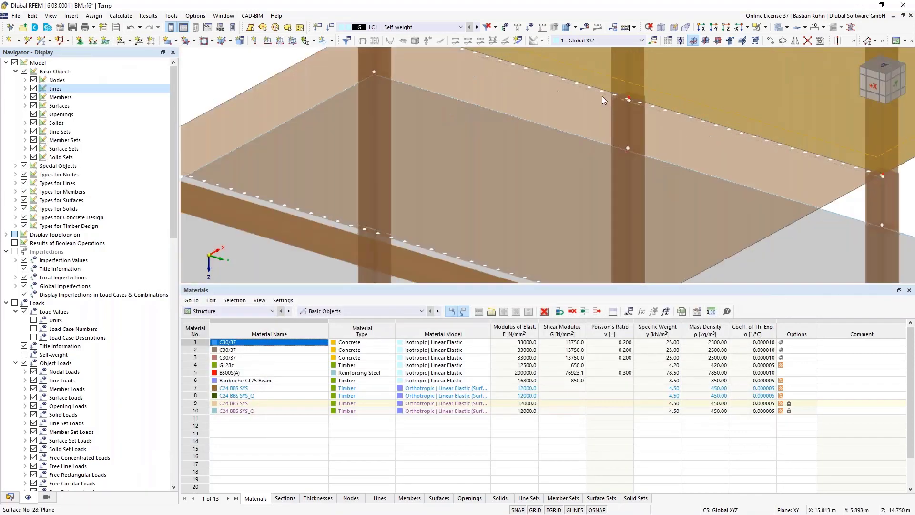
right_click(597, 90)
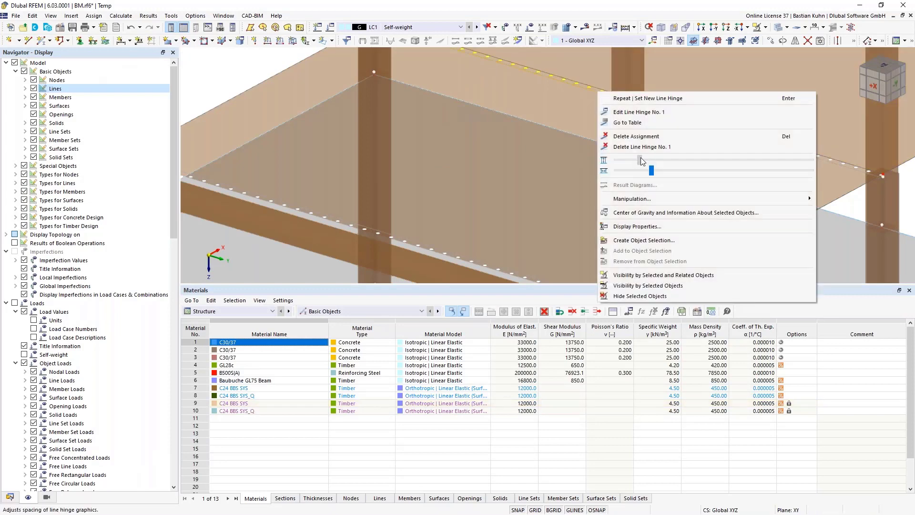
click(759, 161)
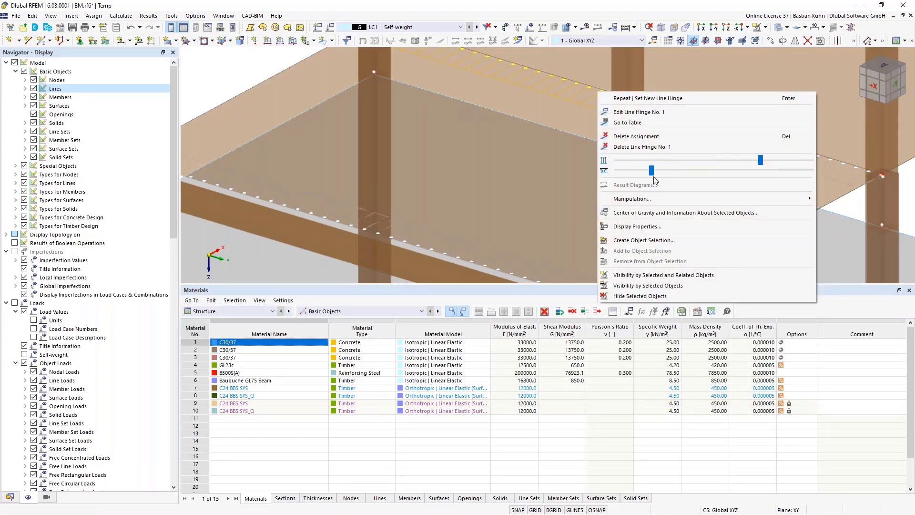
click(542, 169)
scroll(543, 169, down, 4)
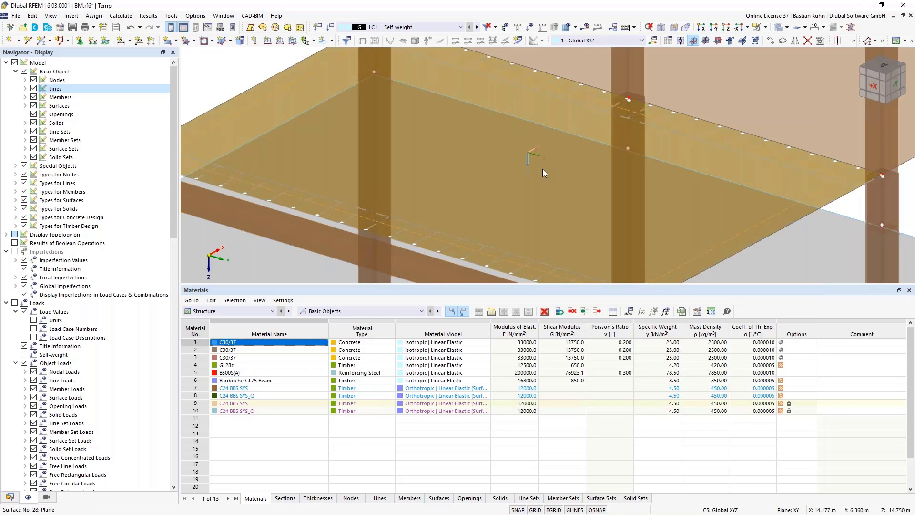
scroll(808, 184, down, 1)
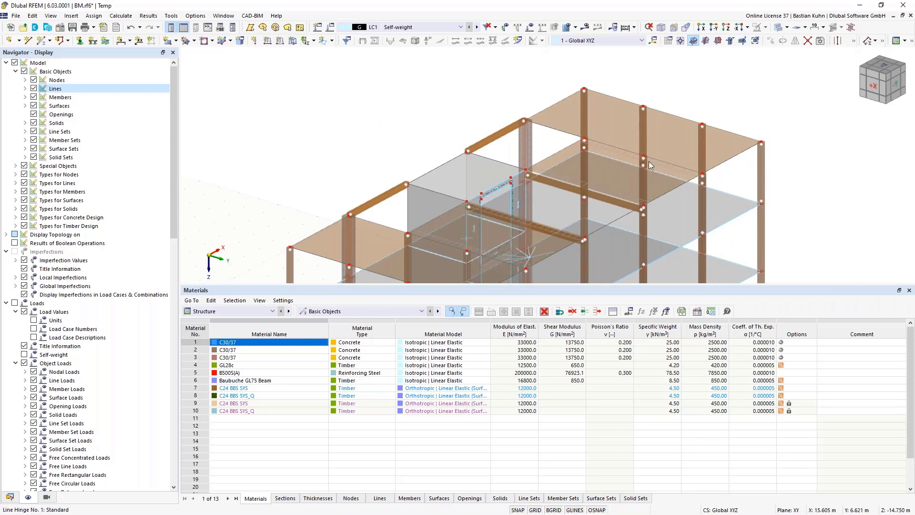
Select the complete top storey in the front view and copy it once with a Z displacement of -2.75 m.
scroll(613, 189, down, 3)
middle_drag(613, 189, 489, 144)
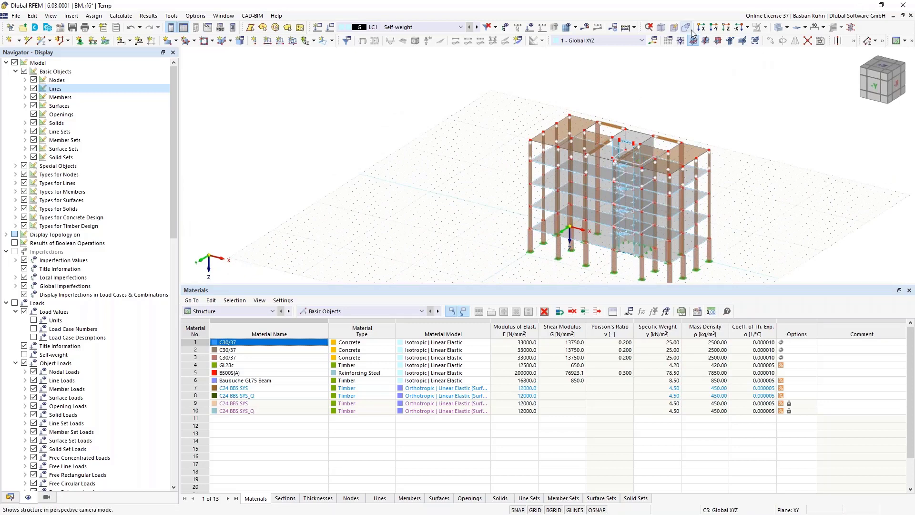
click(713, 27)
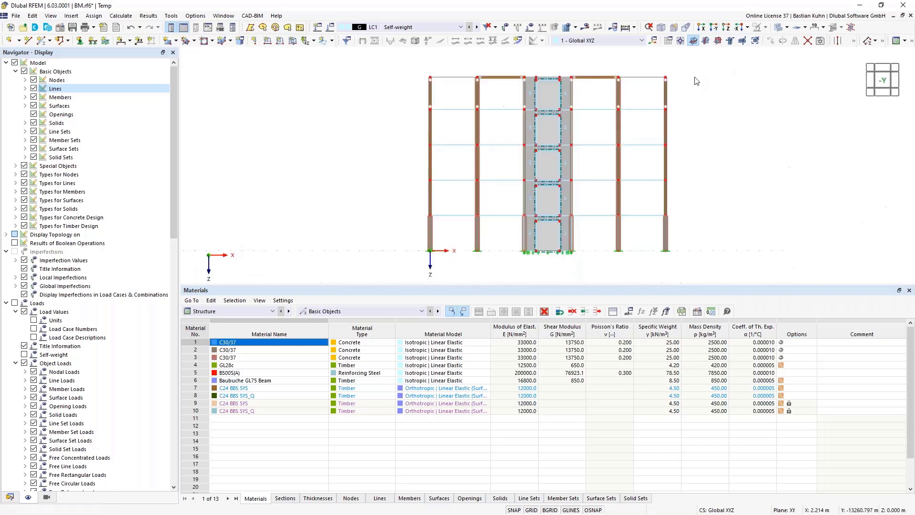
ctrl+middle_drag(703, 136, 676, 170)
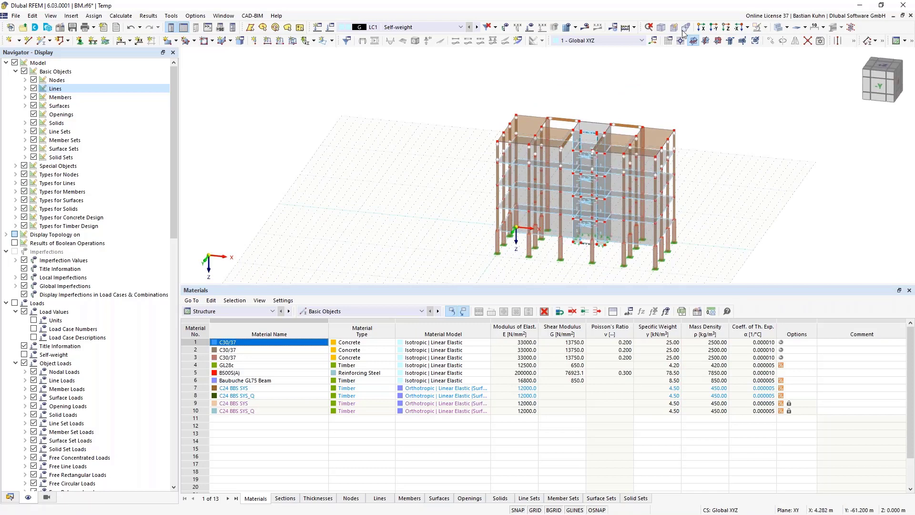
click(713, 27)
drag(698, 96, 388, 62)
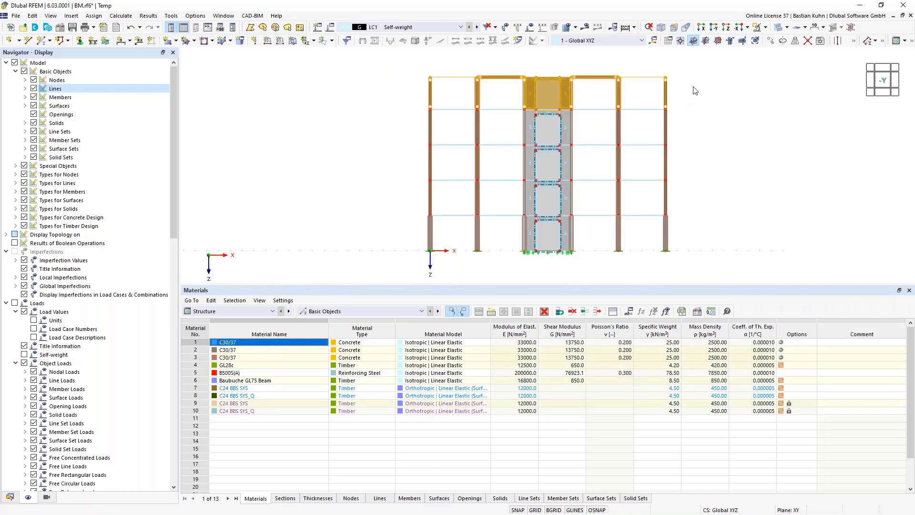
click(767, 41)
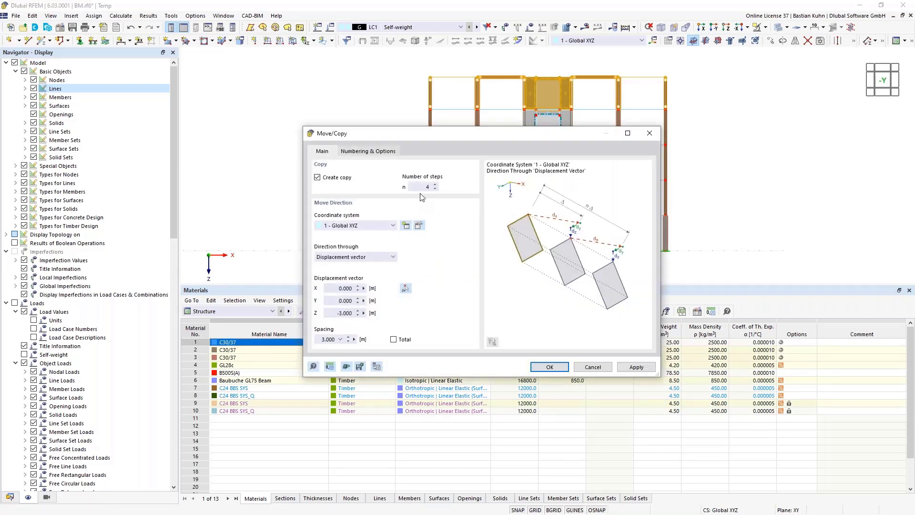
text(1)
drag(335, 313, 375, 319)
text(-2,75)
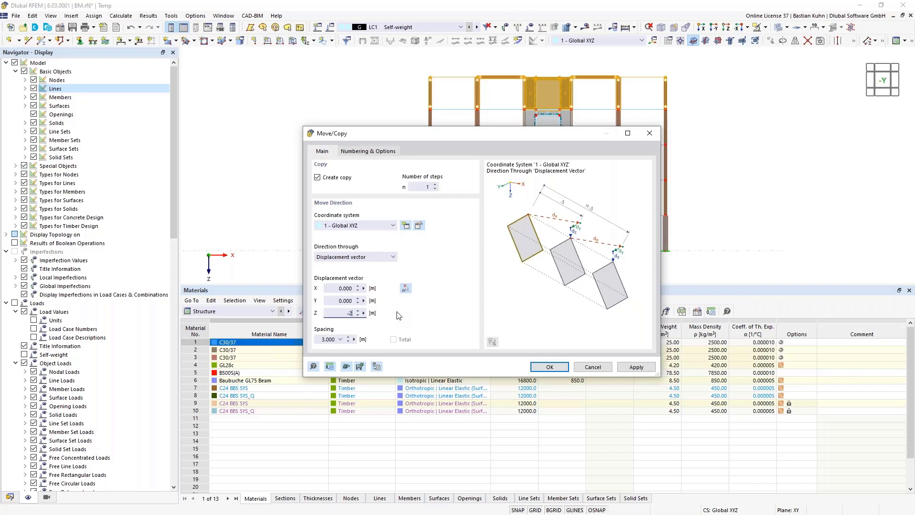
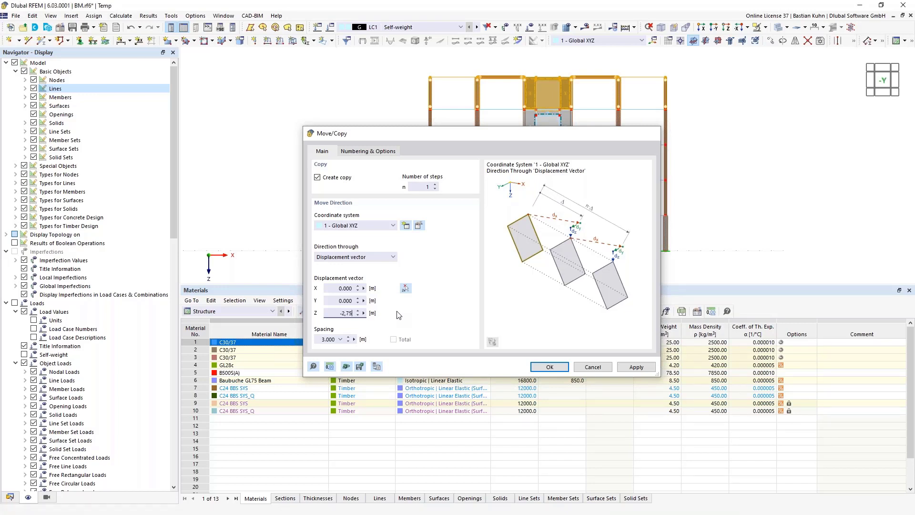
key(Return)
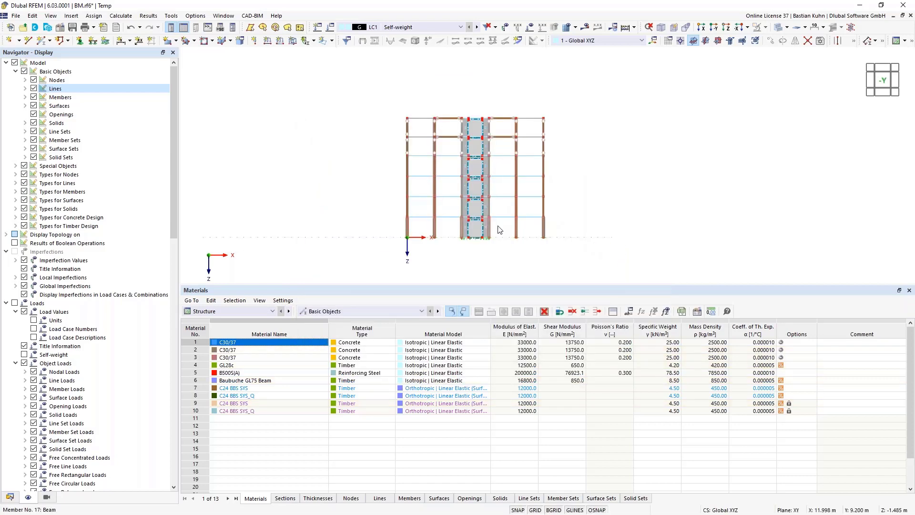
Delete the copied core walls and core slab in the new uppermost storey.
scroll(461, 139, up, 5)
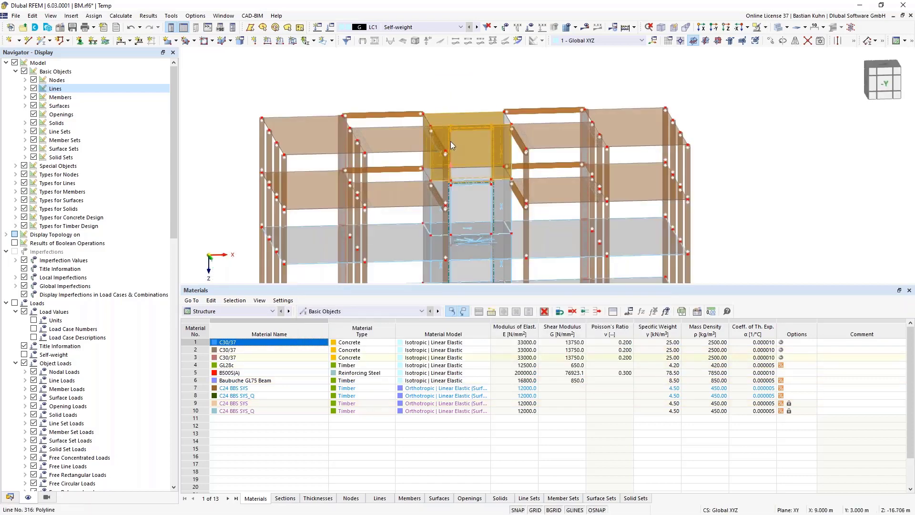
key(Delete)
mouse_move(472, 141)
middle_down()
mouse_move(493, 106)
mouse_move(441, 174)
mouse_move(504, 181)
mouse_move(482, 191)
mouse_move(505, 183)
mouse_move(501, 198)
mouse_move(476, 144)
middle_up()
Create a rectangular surface over the core at the lower roof level with thickness 1 - Uniform, 300.0 mm, C30/37.
click(475, 144)
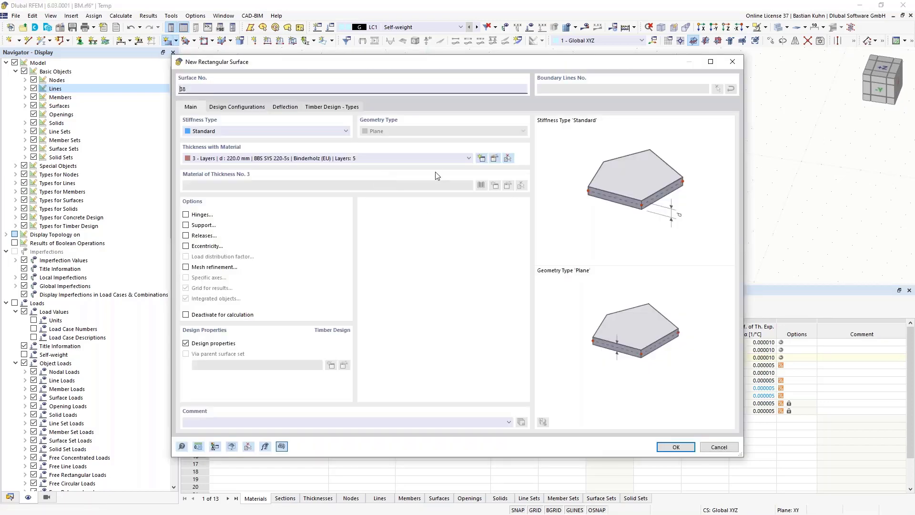
click(435, 158)
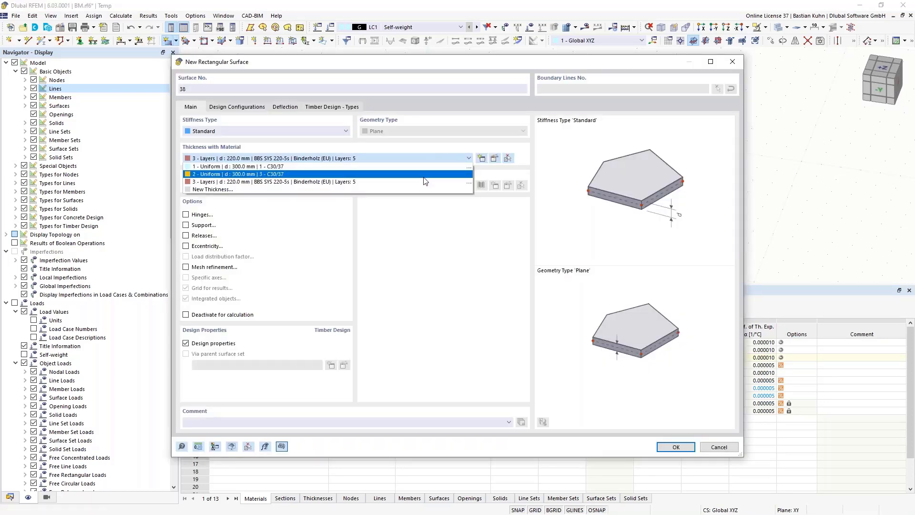
click(421, 167)
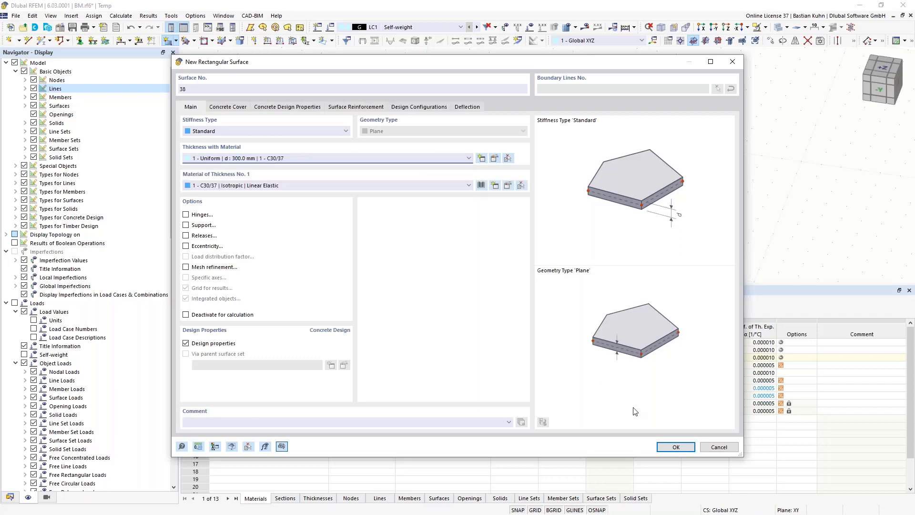
click(664, 451)
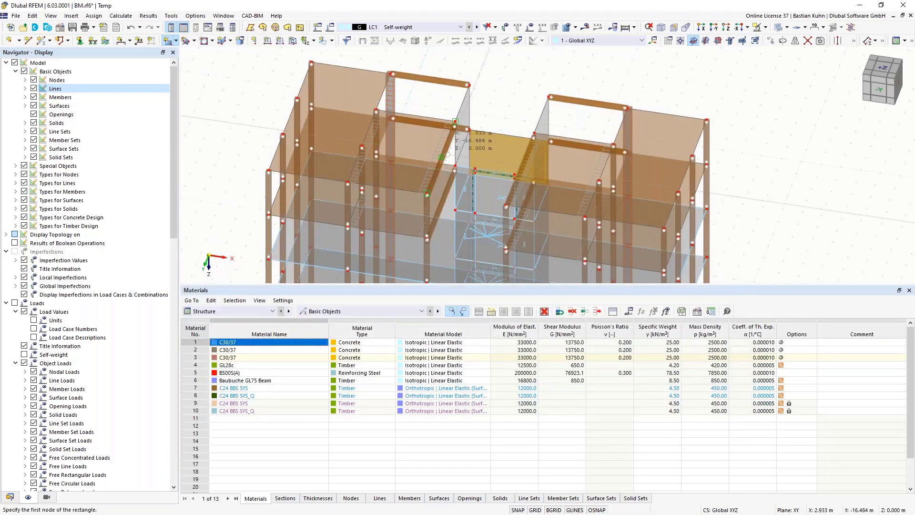
click(469, 129)
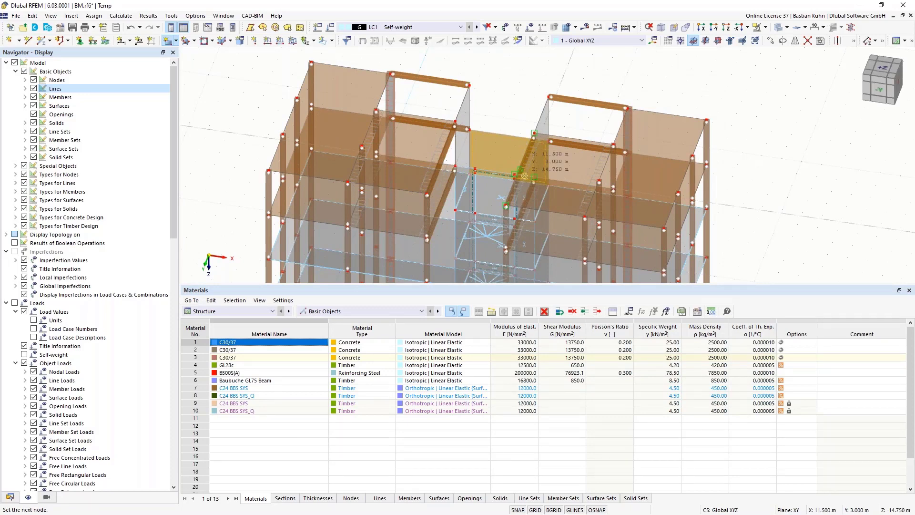
click(524, 176)
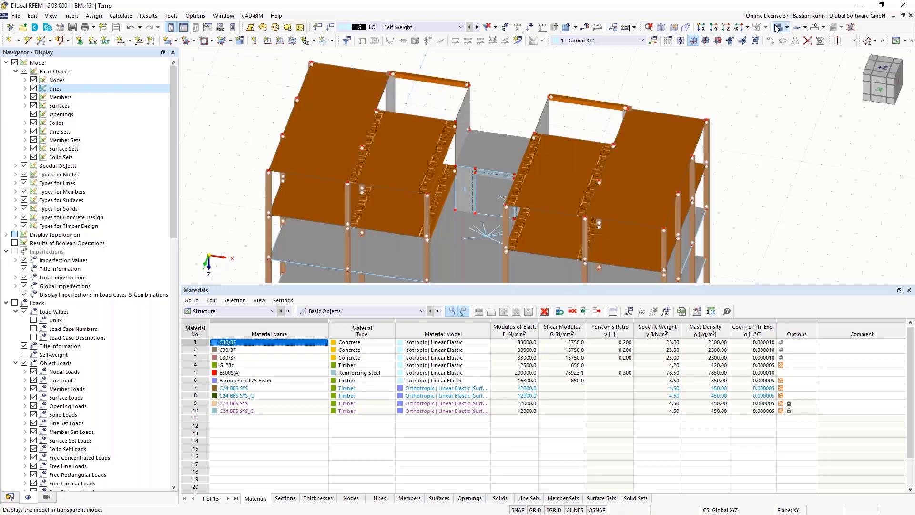
Create load case LC2 with the action category Imposed loads - category A: domestic, residential areas.
scroll(762, 170, down, 2)
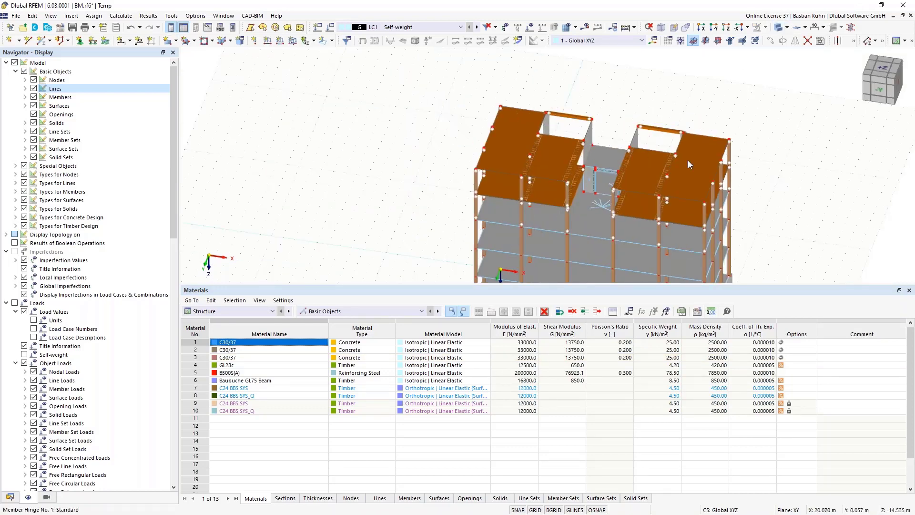
middle_drag(686, 109, 539, 94)
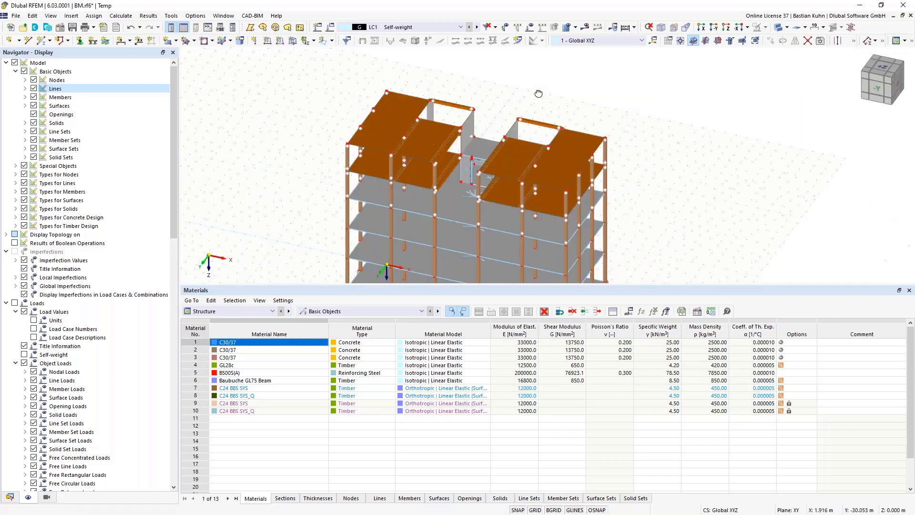
scroll(538, 94, down, 4)
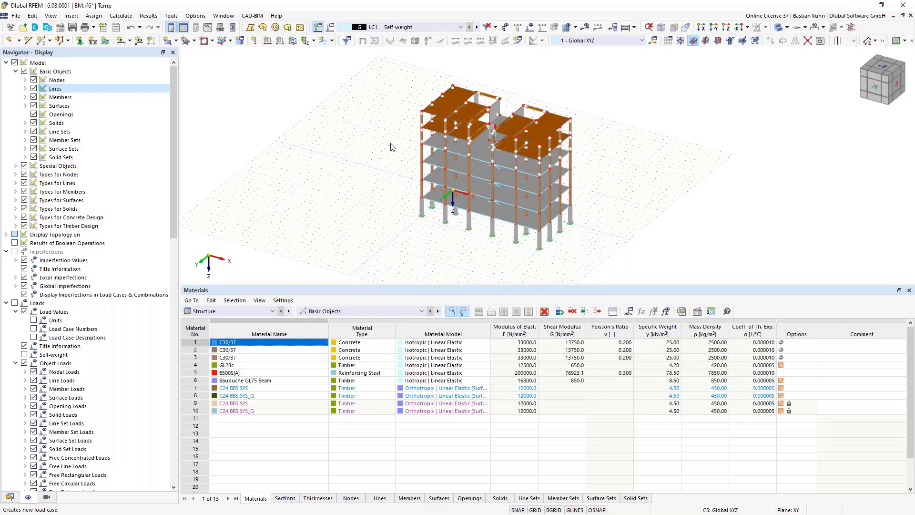
click(318, 27)
click(362, 230)
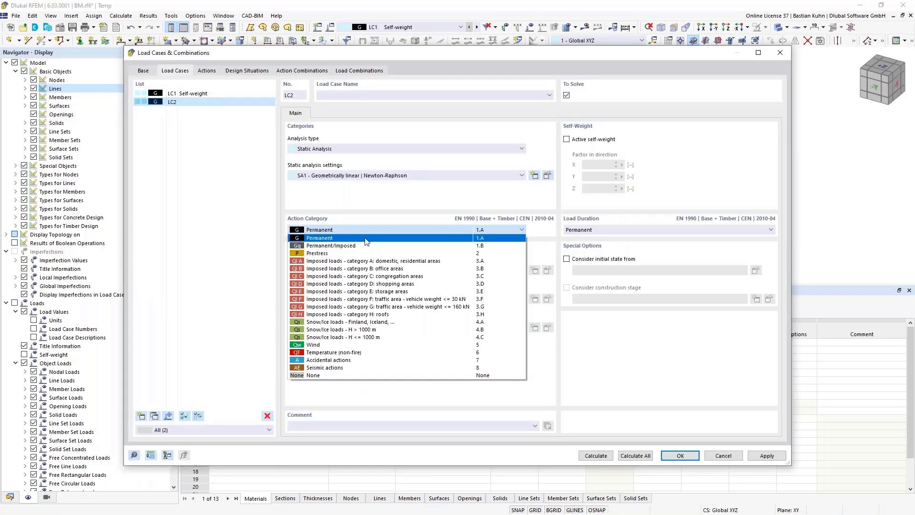
click(363, 261)
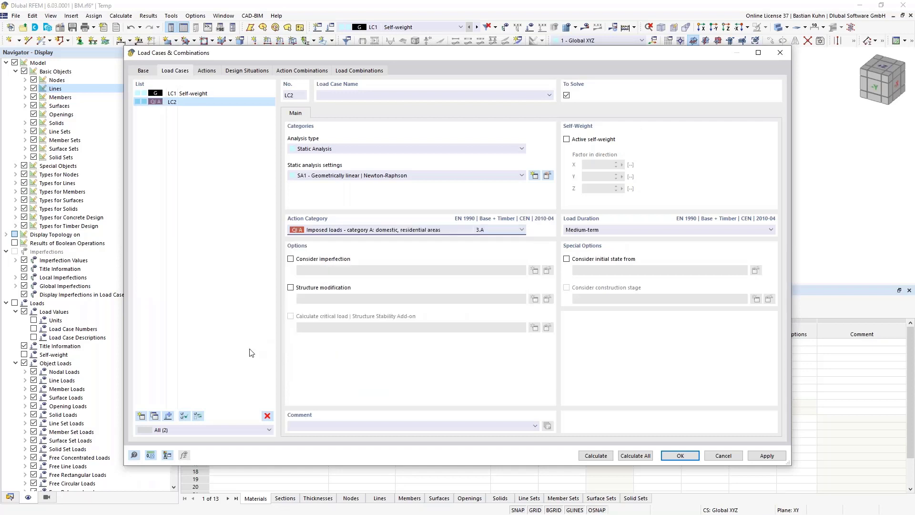
Add load case LC3 in category Snow/Ice loads - H <= 1000 m and load case LC4 in category Wind.
click(140, 416)
click(340, 229)
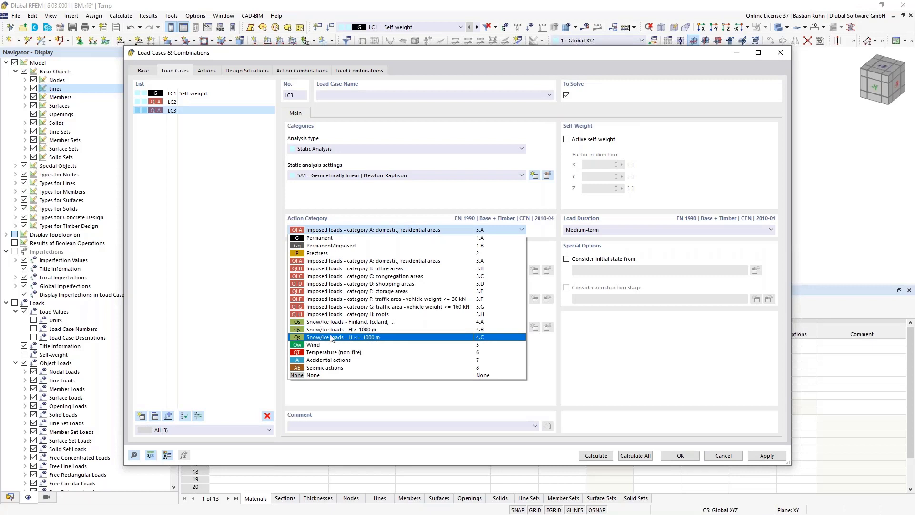
click(331, 338)
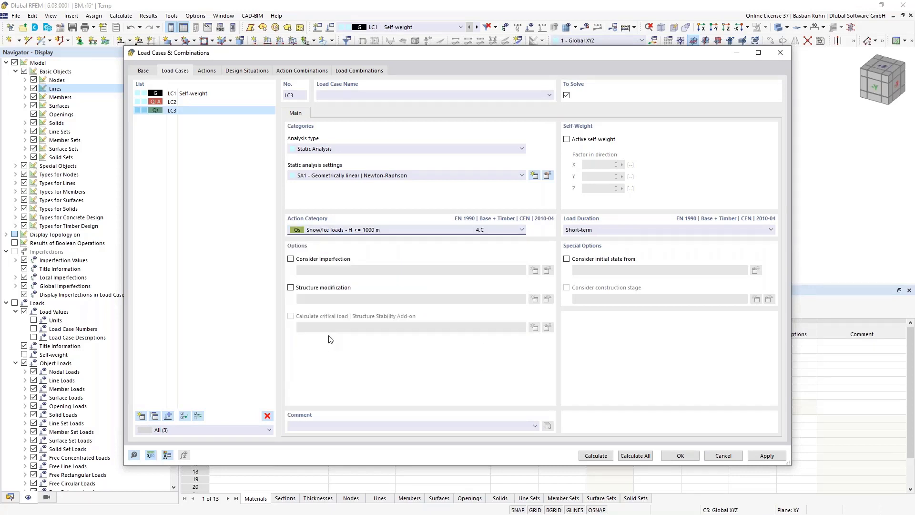
click(142, 416)
click(353, 229)
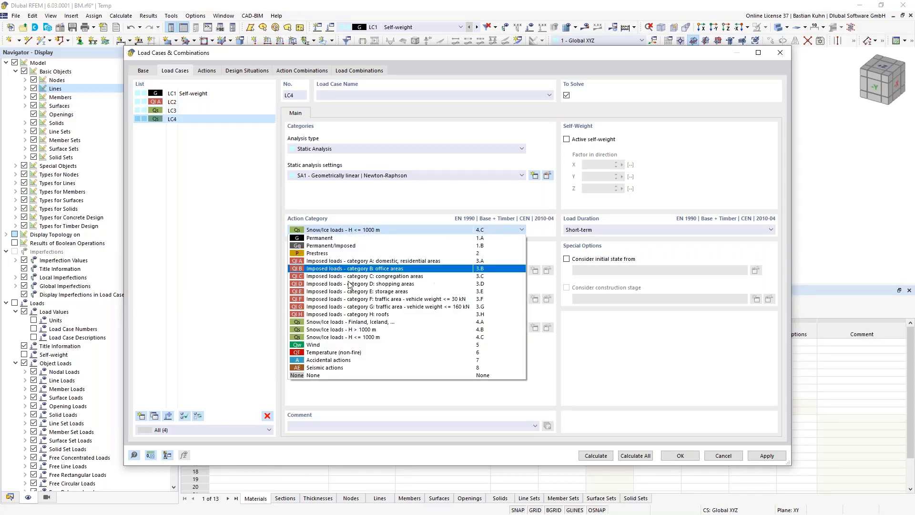
click(341, 344)
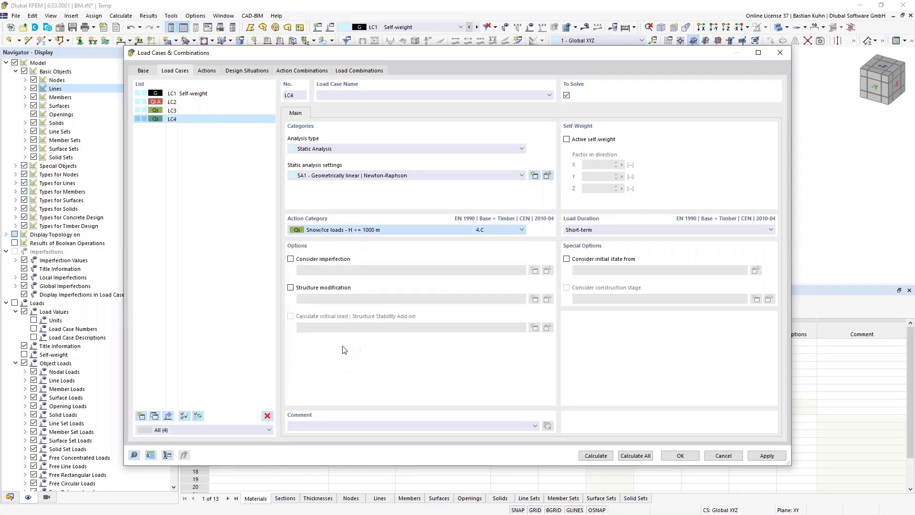
click(680, 456)
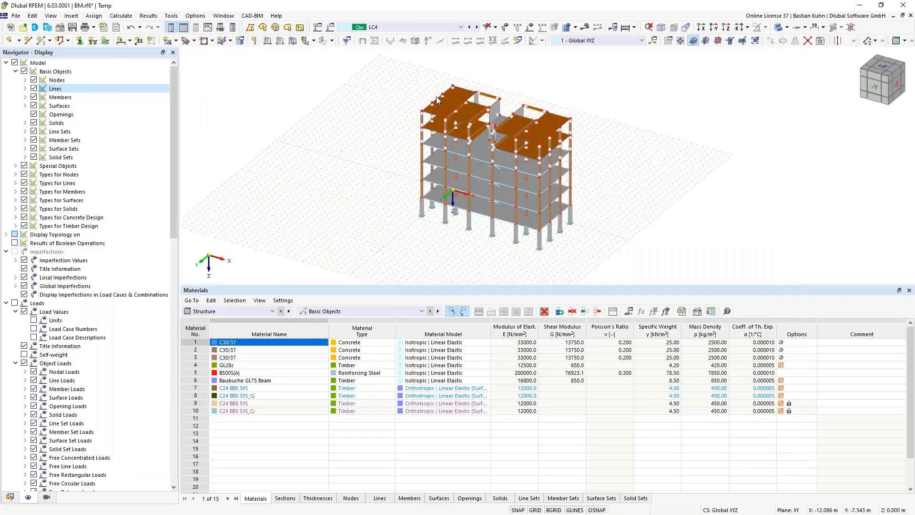
Activate load case LC1 Self-weight and define a new uniform surface load of 1 kN/m² in the front view.
click(447, 27)
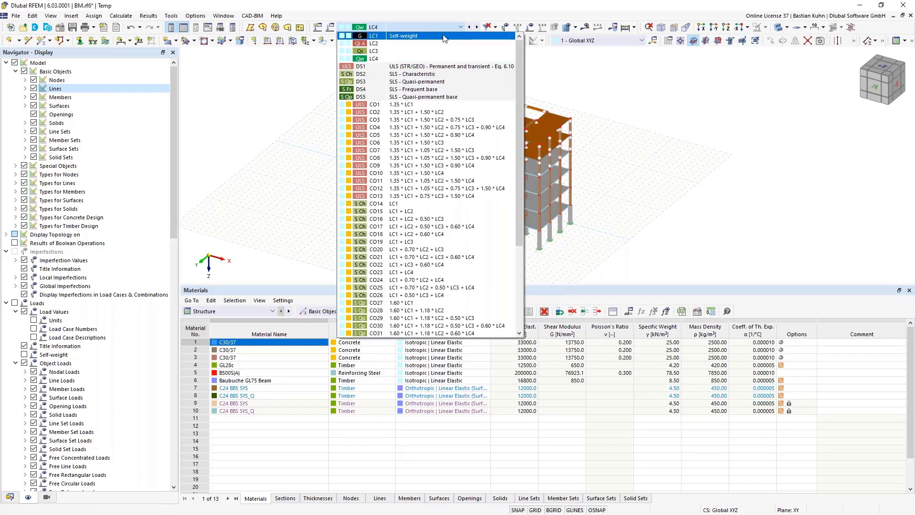
click(443, 36)
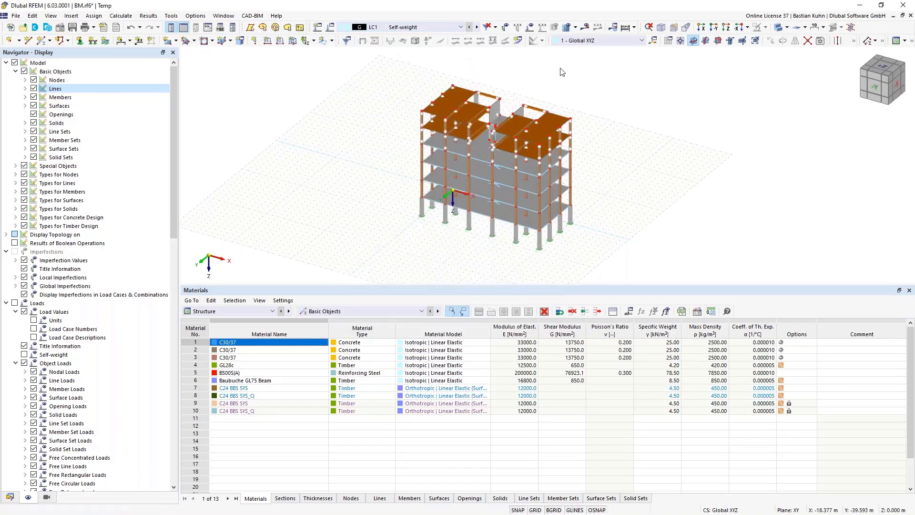
click(713, 27)
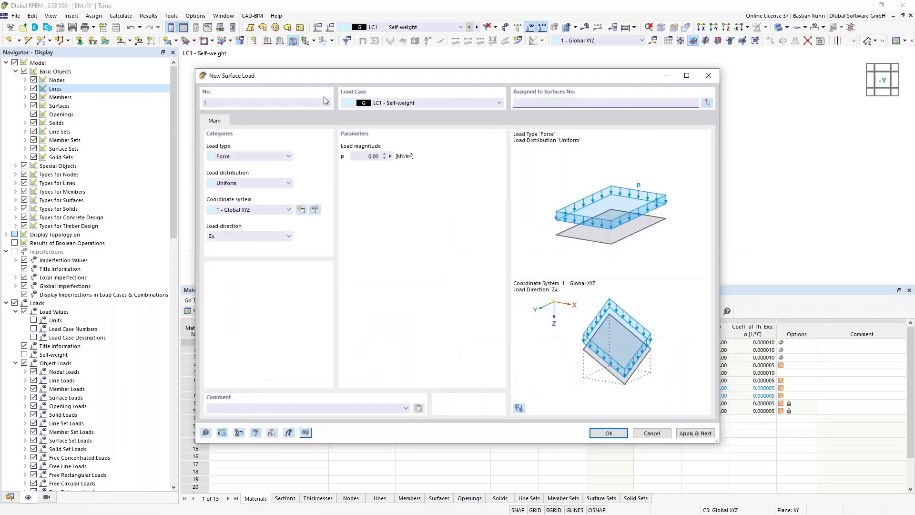
click(365, 156)
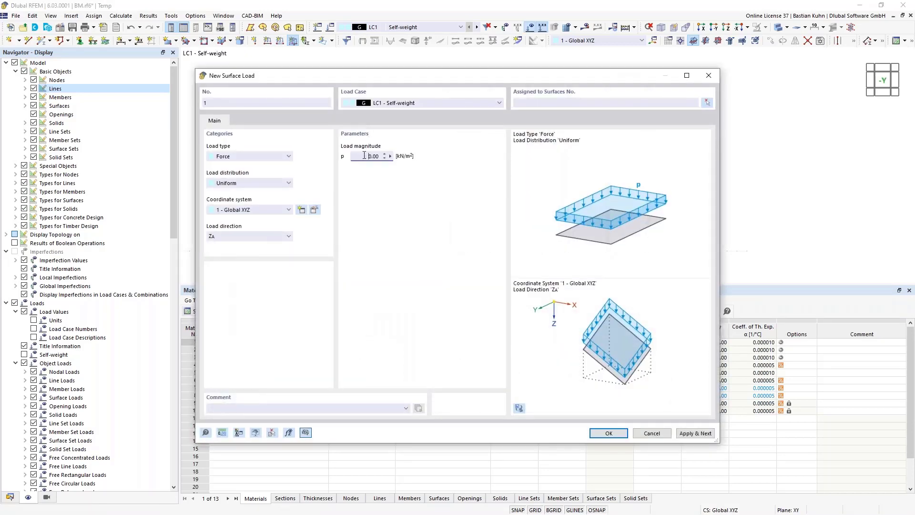
text(1)
Assign the surface load to all slab and roof surfaces, 1, 6, 11, 16, 26-29 and 34-38, and apply it.
click(706, 104)
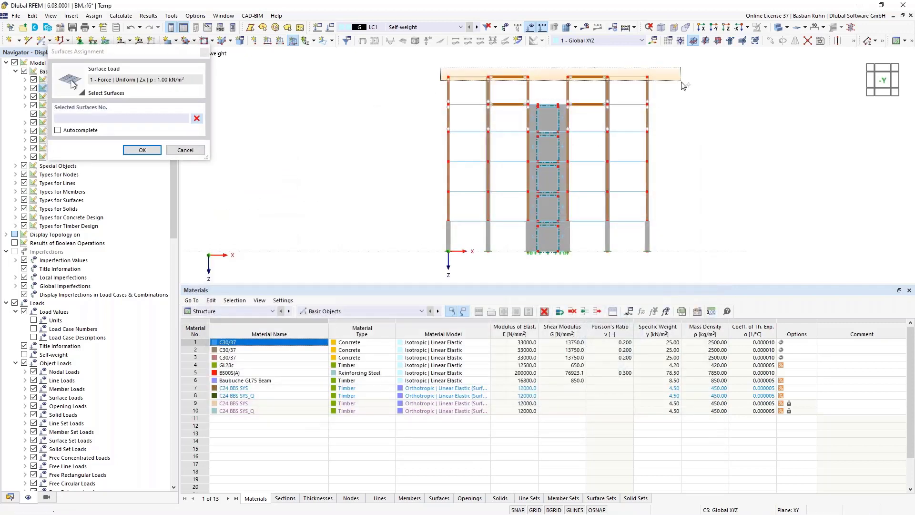
drag(682, 82, 682, 83)
drag(439, 101, 681, 117)
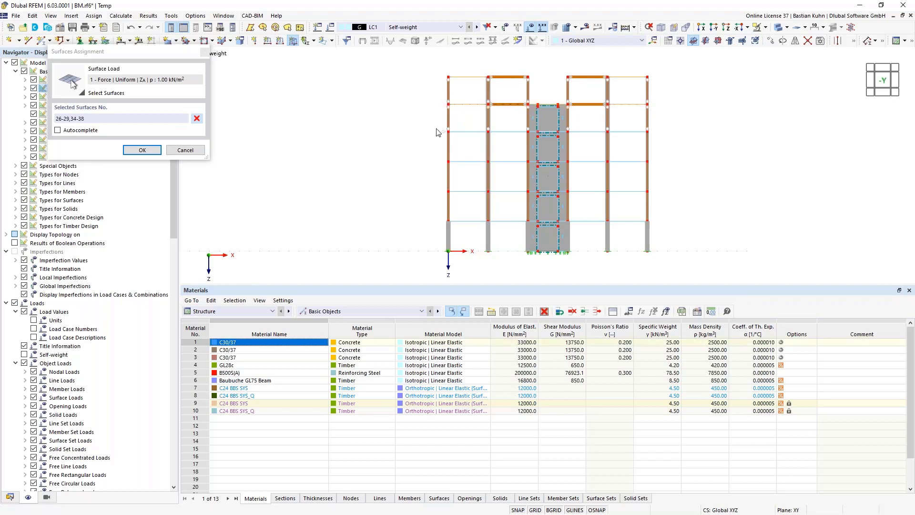
drag(435, 128, 667, 145)
drag(446, 158, 669, 177)
drag(439, 191, 687, 210)
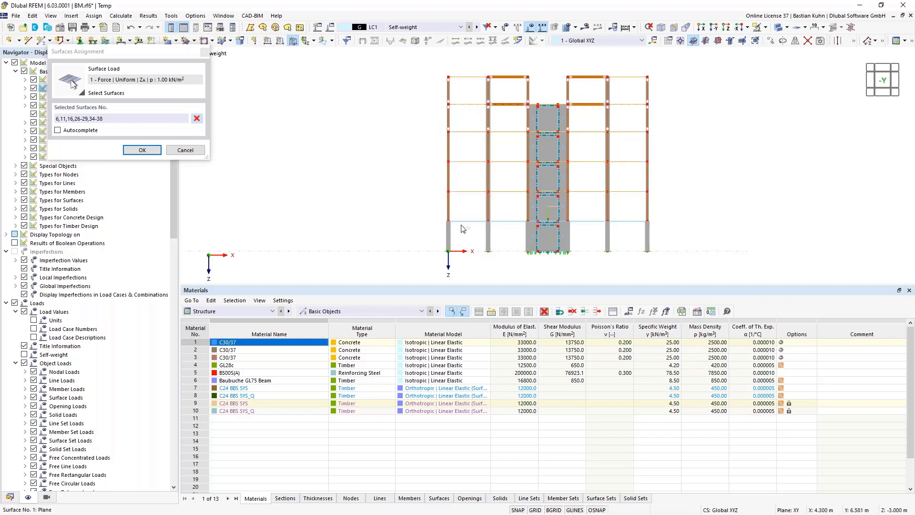
drag(438, 218, 675, 233)
click(159, 152)
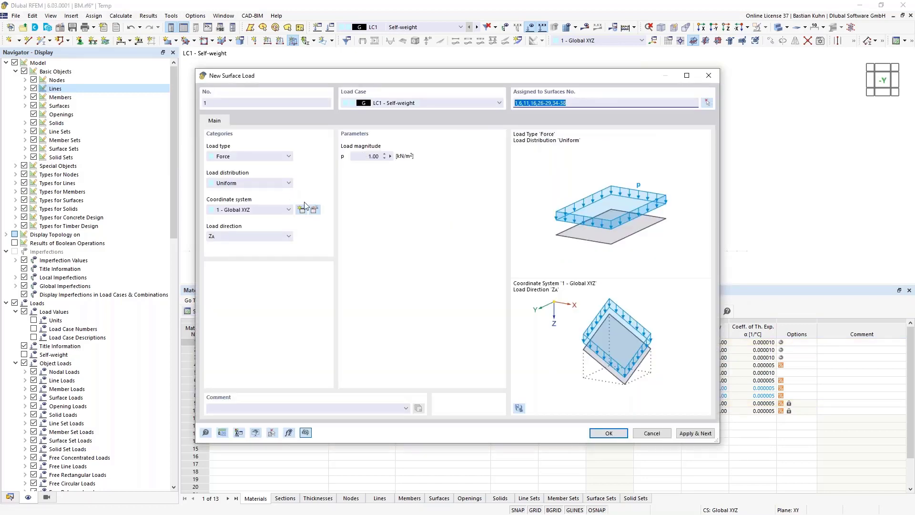
click(686, 434)
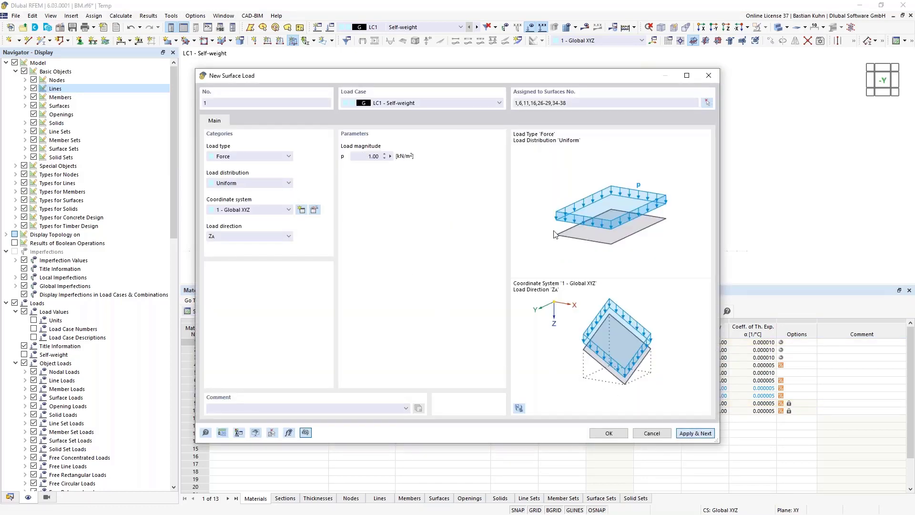
drag(522, 81, 522, 156)
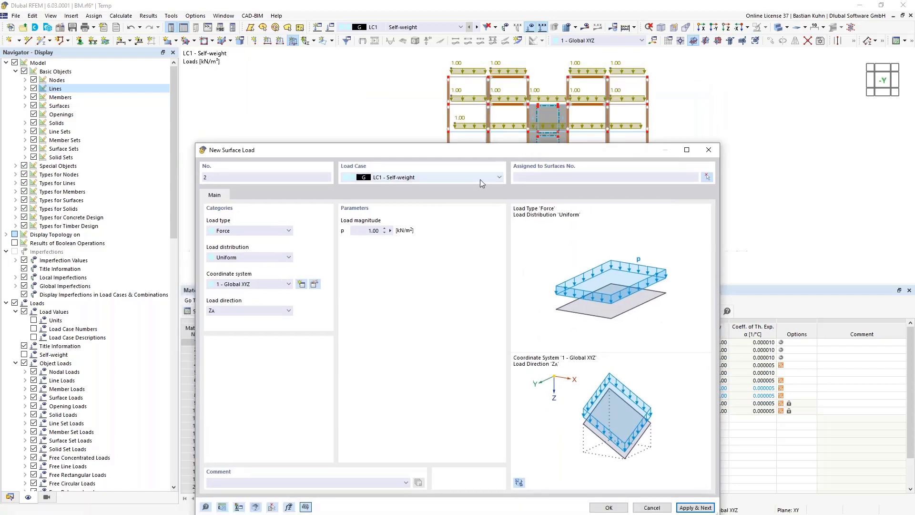
Apply a uniform surface load of 2 kN/m² in load case LC2 to surfaces 1, 6, 11, 16, 26-29 and 34-38.
click(480, 177)
click(472, 193)
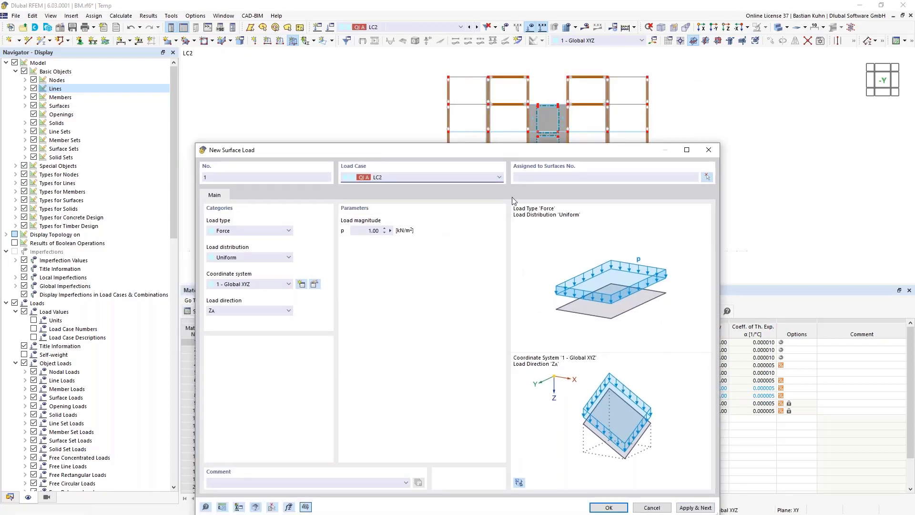
click(527, 177)
text(1,6,11,16,26-29,34-38)
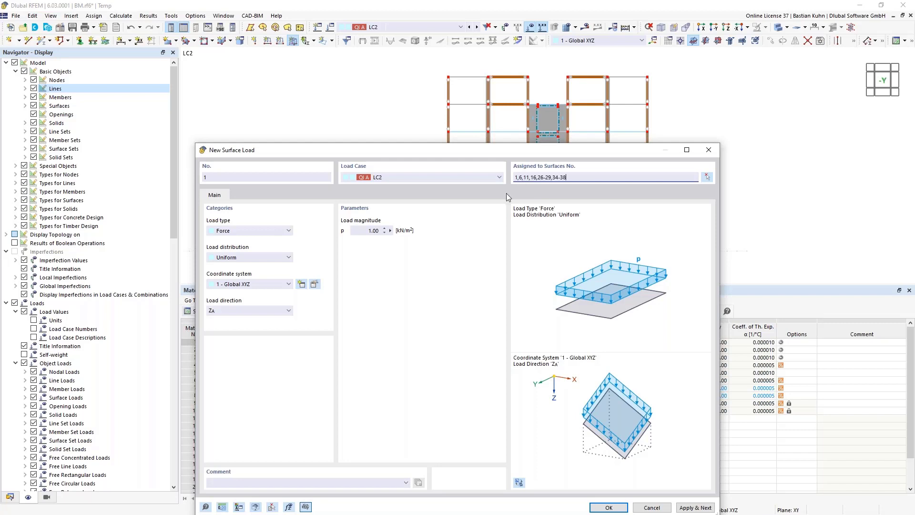
click(365, 232)
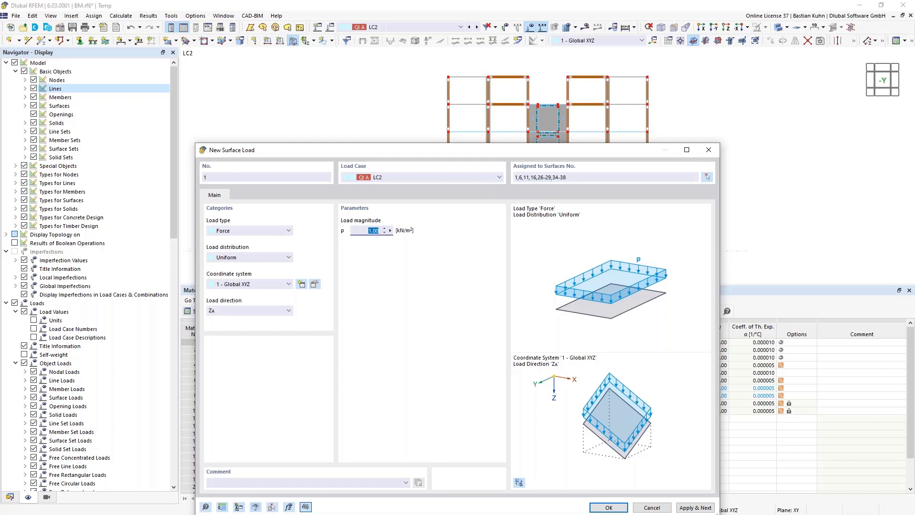
text(2)
click(699, 510)
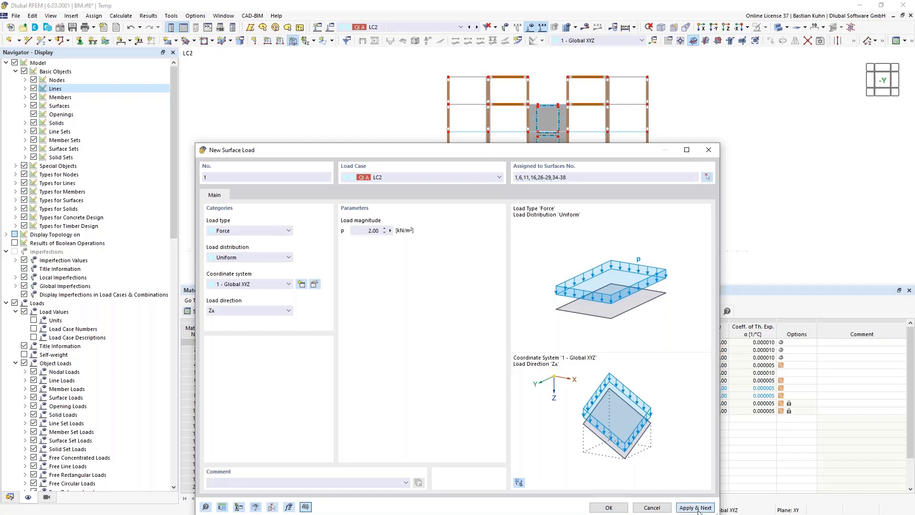
Apply a uniform surface load of 0.85 kN/m² in load case LC3 to the roof surfaces 34-38.
click(495, 181)
click(472, 201)
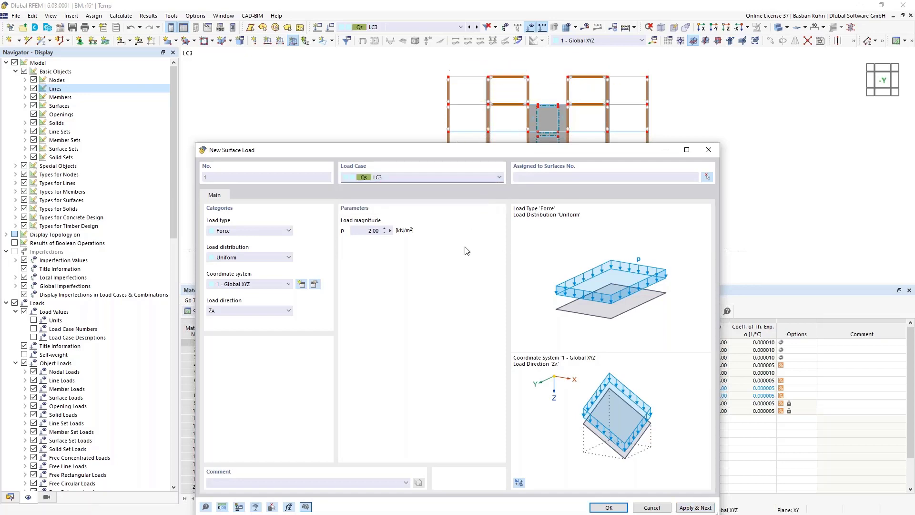
click(708, 176)
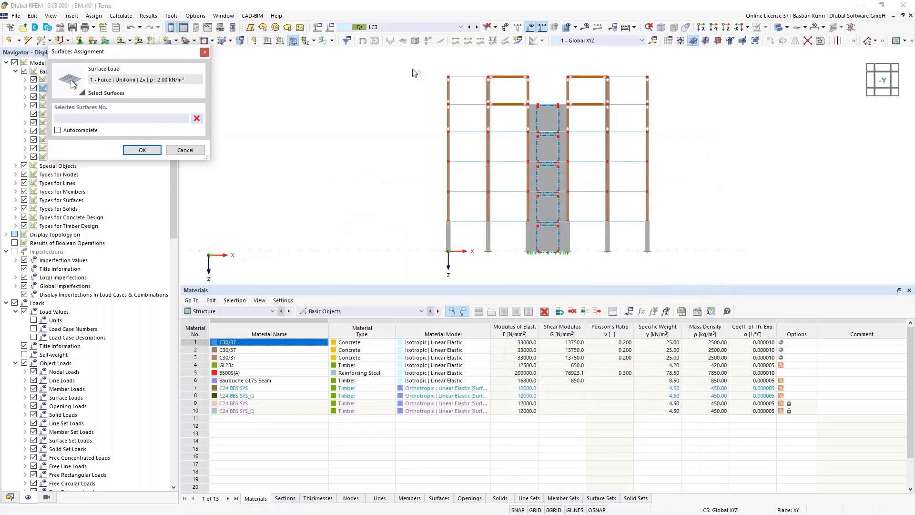
drag(412, 66, 543, 91)
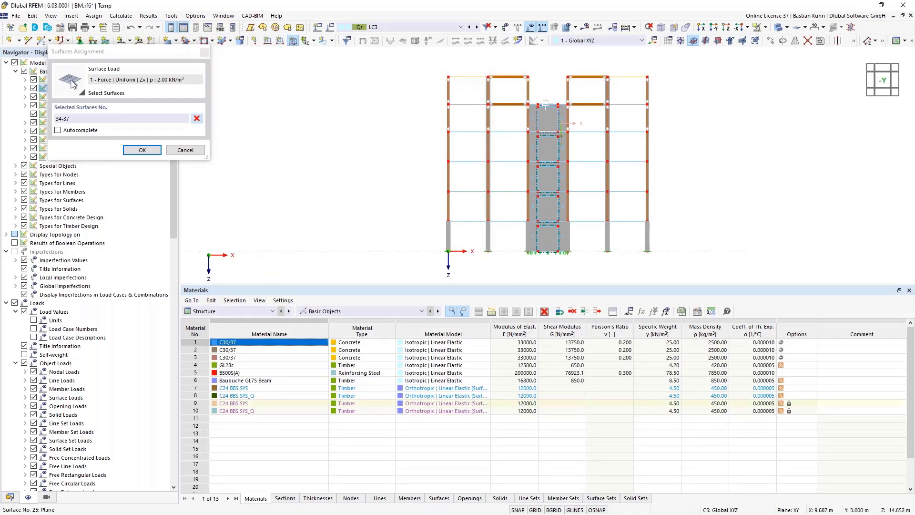
middle_drag(539, 112, 555, 95)
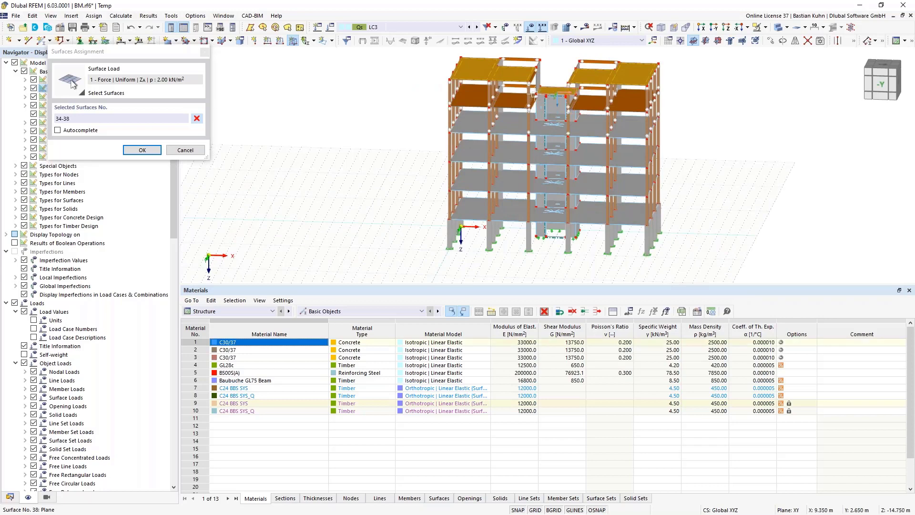
click(142, 150)
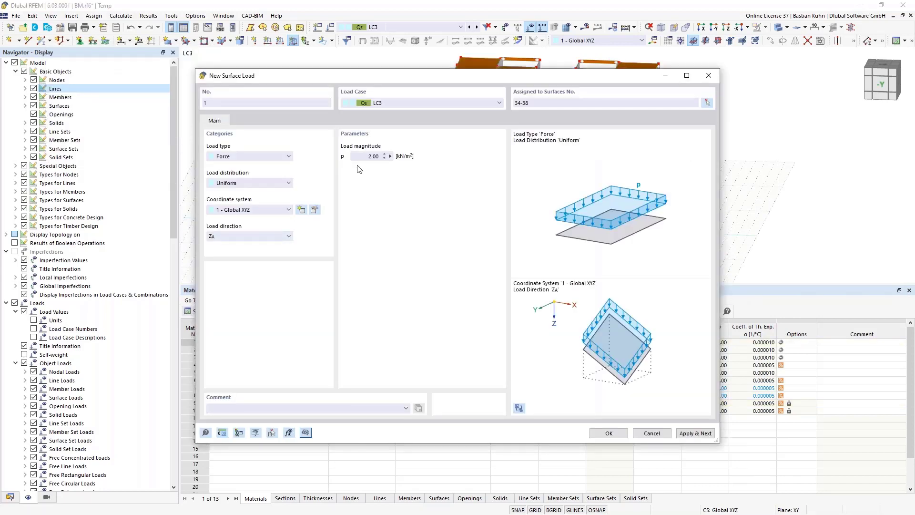
drag(362, 156, 418, 160)
click(602, 433)
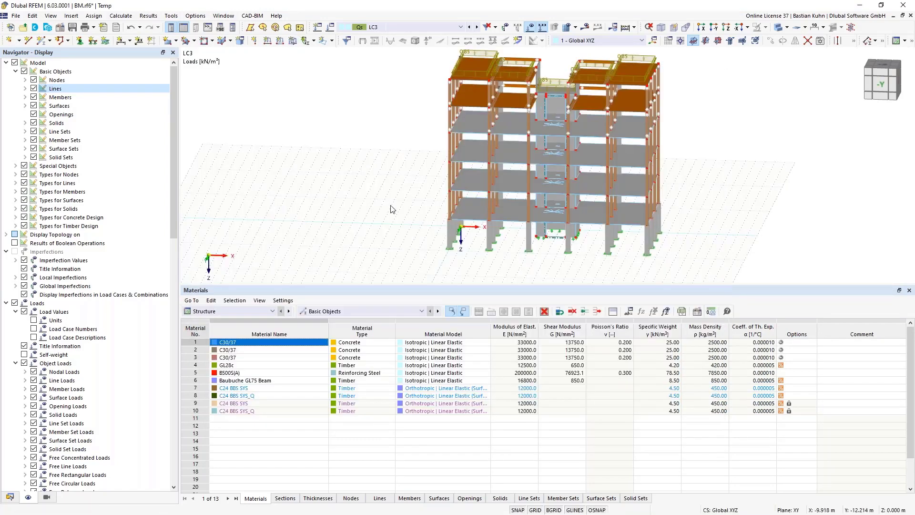
Start a new wind load wizard for vertical walls with a flat/monopitch roof.
middle_drag(382, 199, 339, 203)
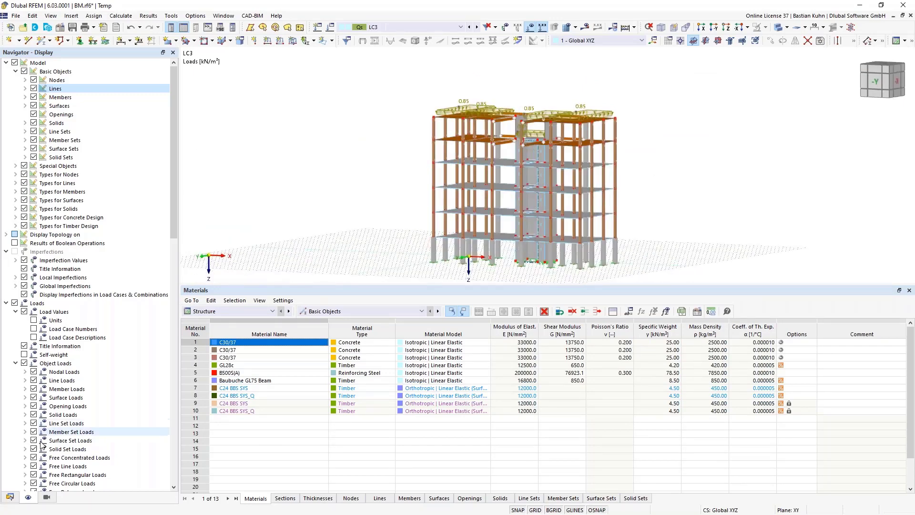
click(10, 497)
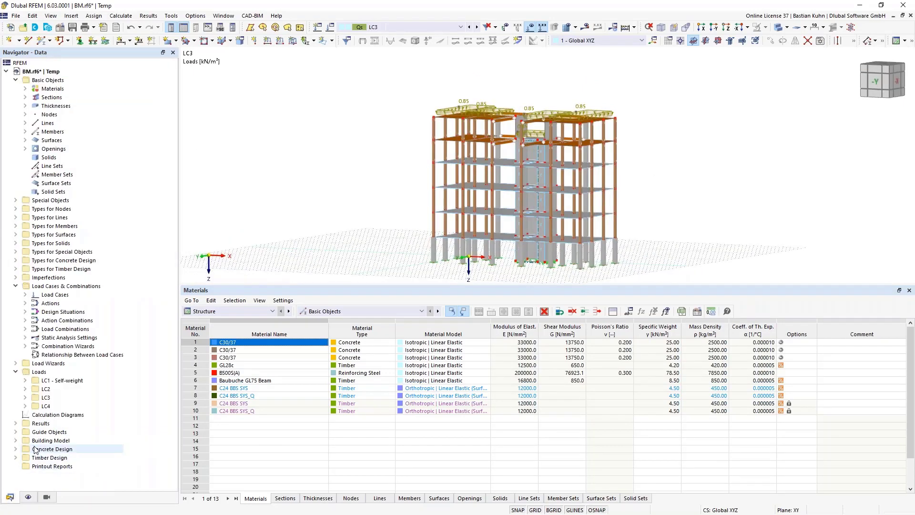
click(16, 364)
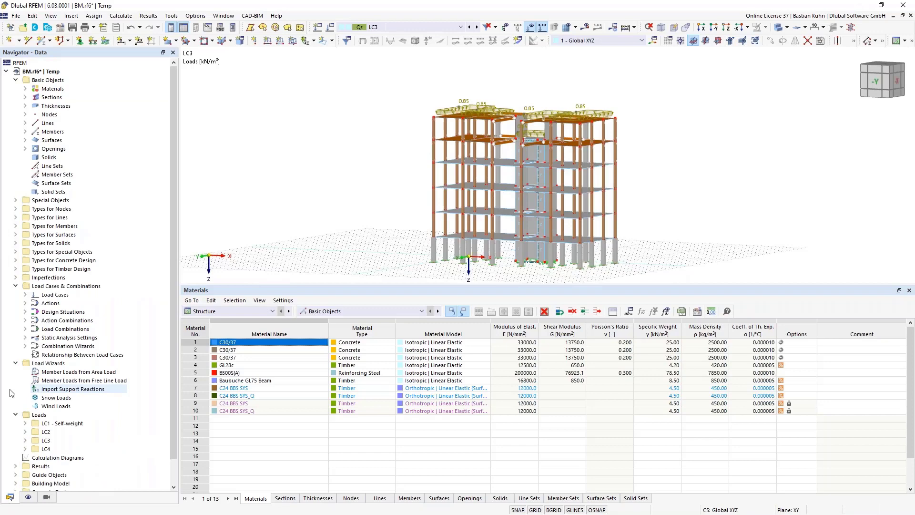
right_click(42, 406)
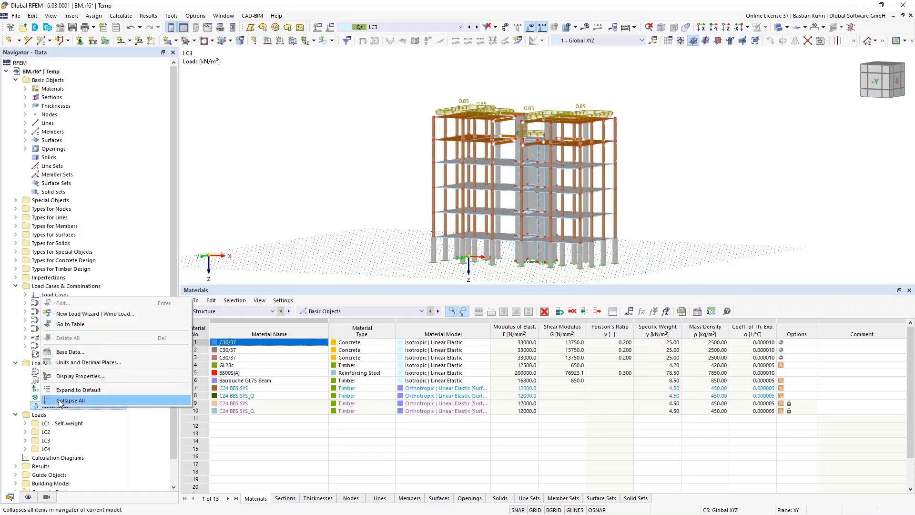
click(78, 316)
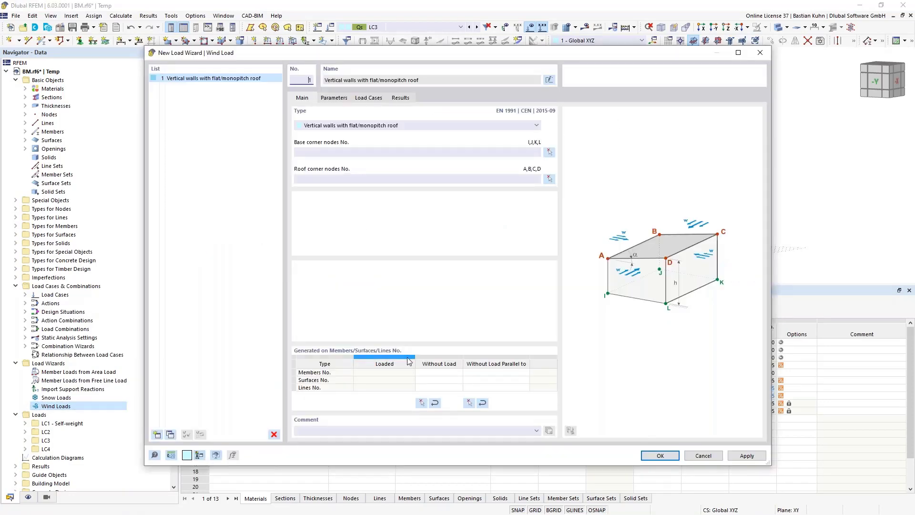
Assign column base nodes 26, 27, 28 and 25 as the wind load's base corner nodes.
click(549, 151)
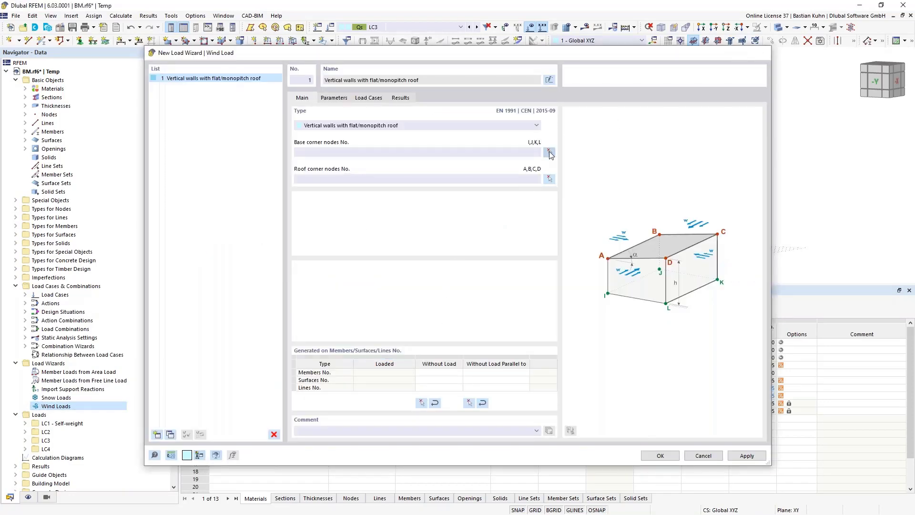
click(446, 263)
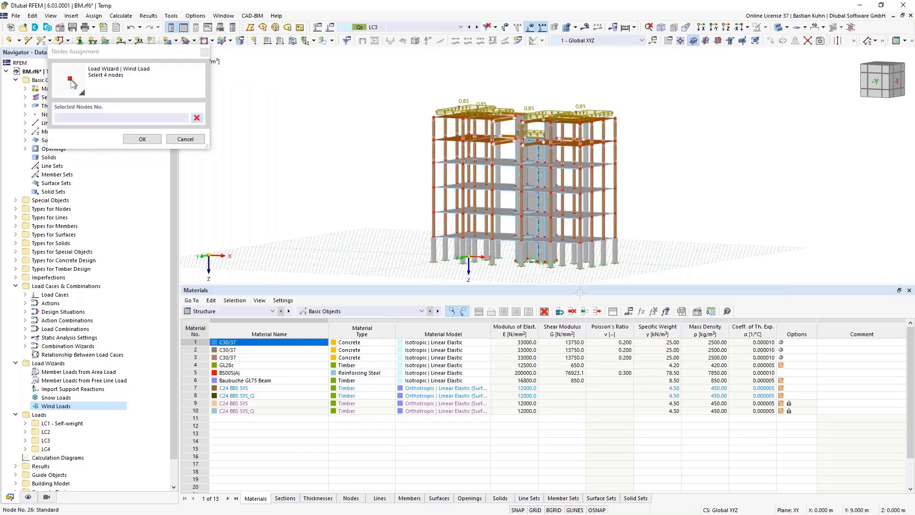
click(580, 269)
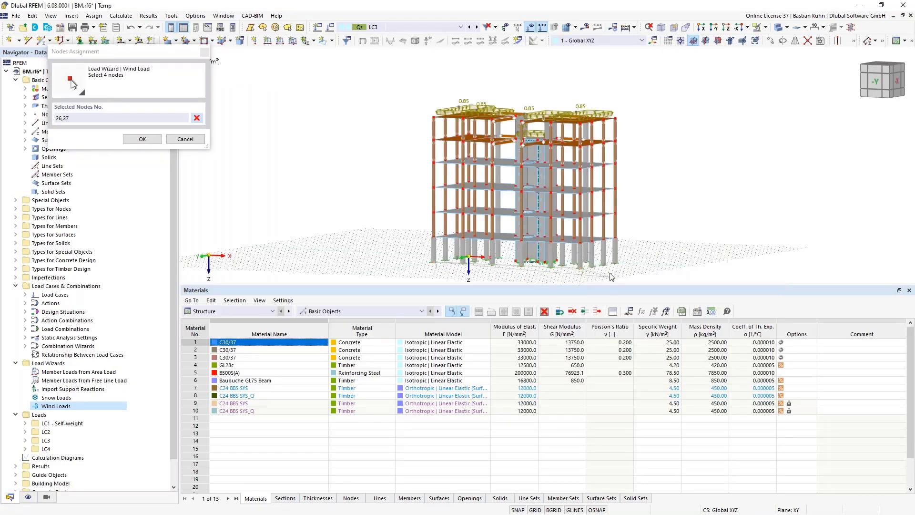
click(616, 262)
middle_drag(594, 264, 676, 250)
scroll(471, 210, up, 5)
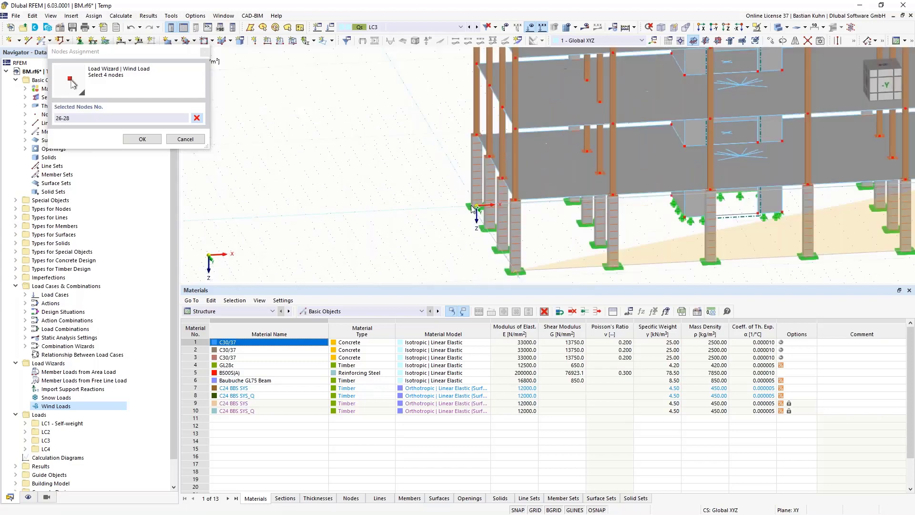
click(477, 207)
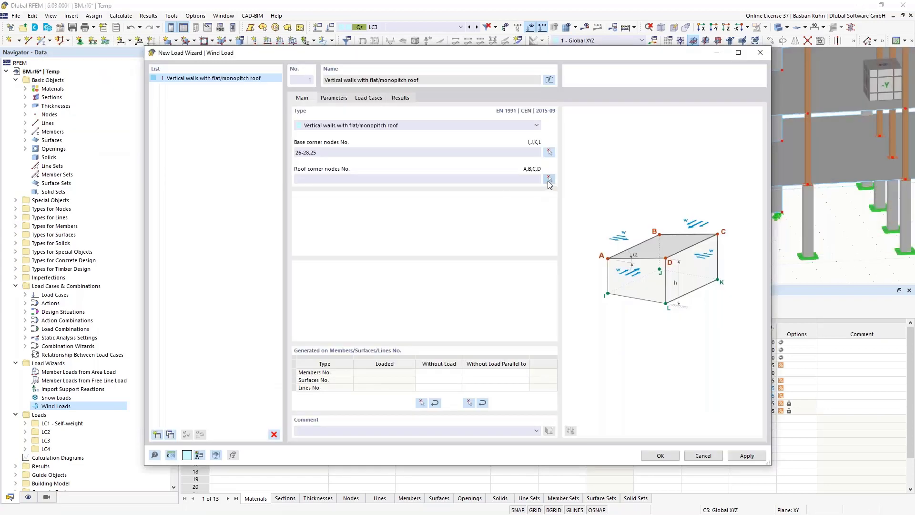
Assign top-storey nodes 254, 255, 256 and 253 as the wind load's roof corner nodes.
click(548, 178)
middle_drag(462, 216, 355, 233)
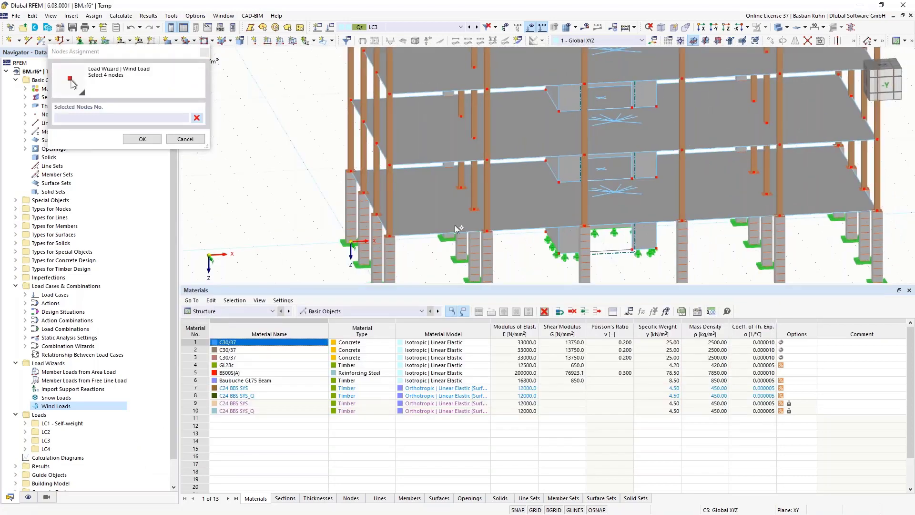
scroll(440, 232, down, 5)
scroll(443, 94, up, 3)
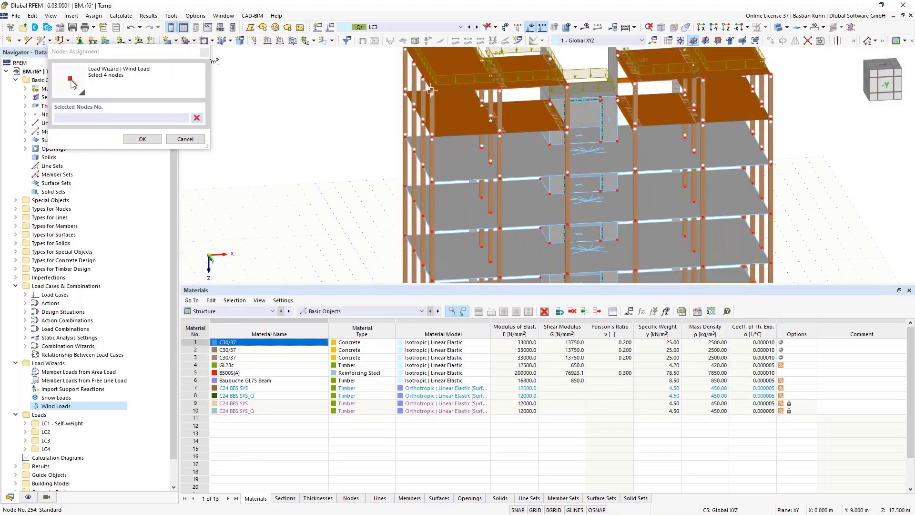
click(431, 91)
click(771, 75)
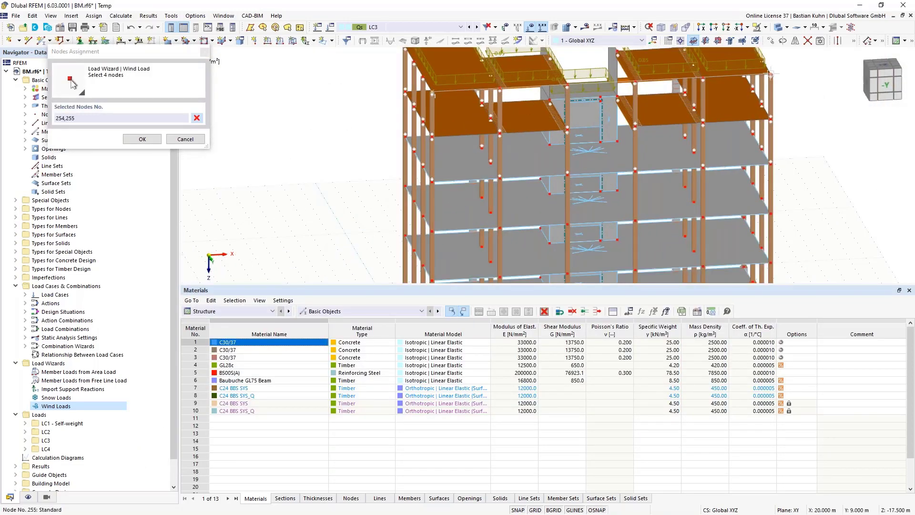
middle_drag(788, 162, 787, 273)
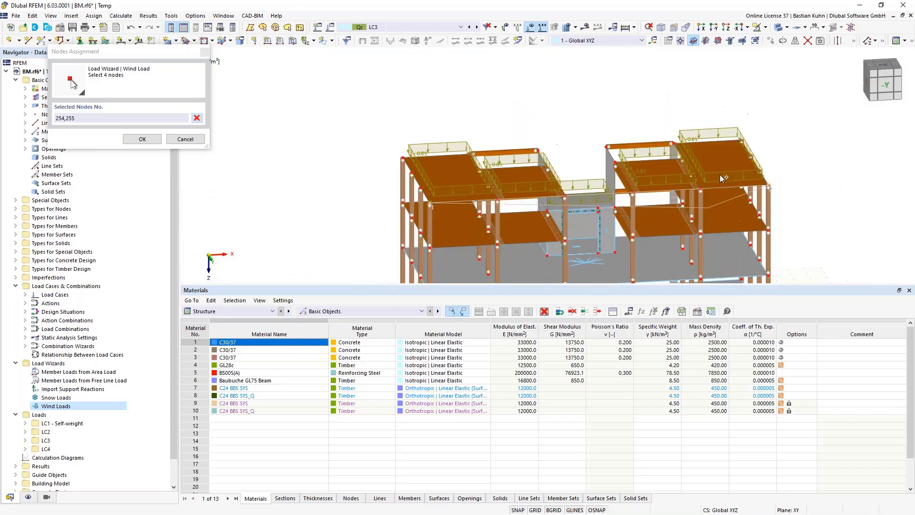
click(742, 144)
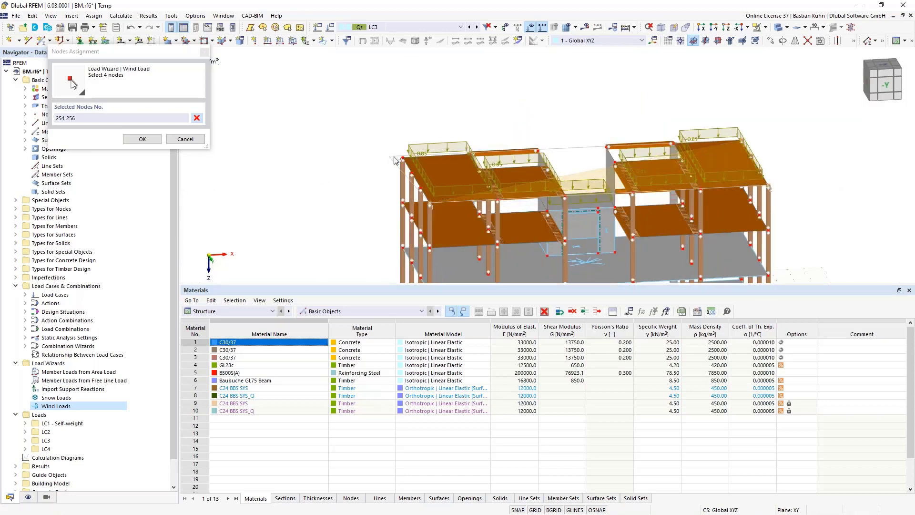
click(429, 204)
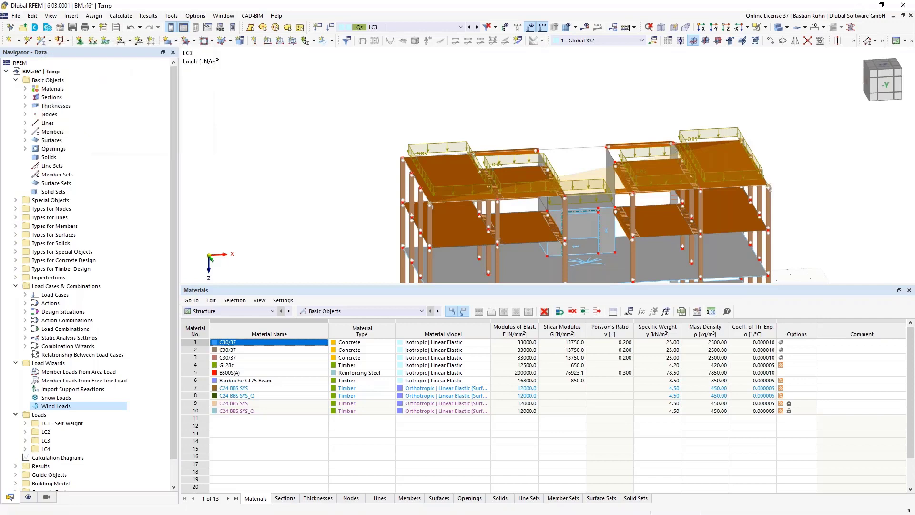
Limit both the wind direction and the loaded areas to Wall 1, and generate the wind load in load case LC4.
click(300, 231)
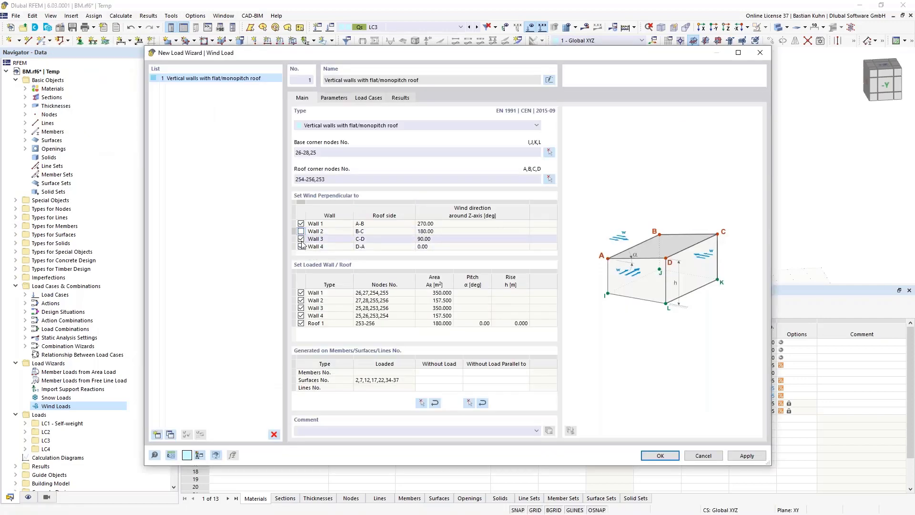
click(301, 246)
click(301, 246)
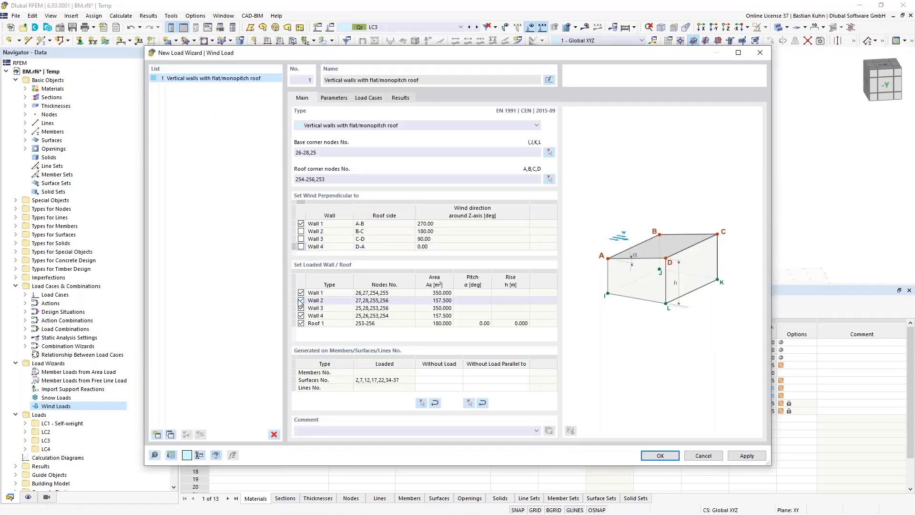
click(301, 301)
click(300, 308)
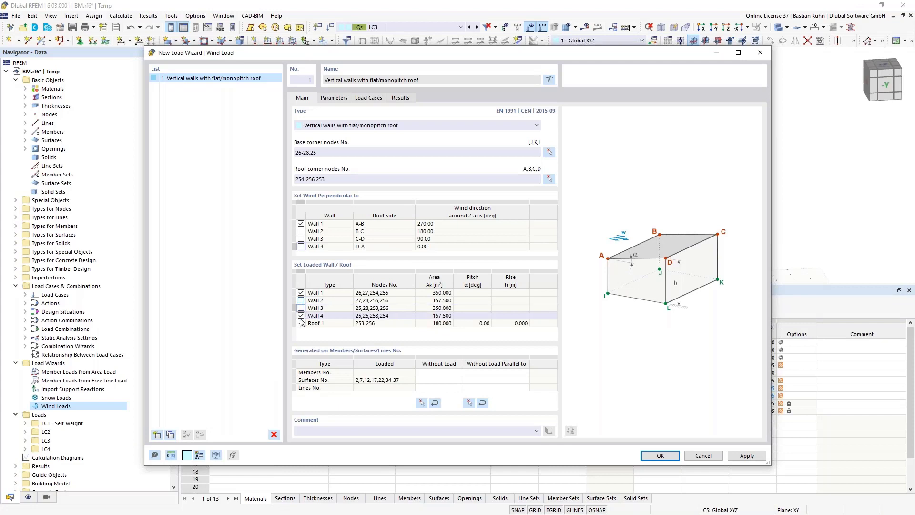
click(301, 315)
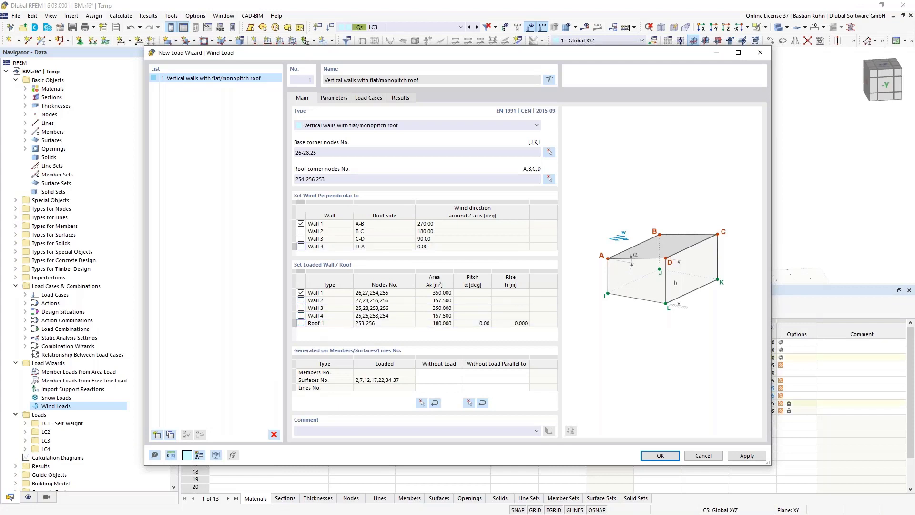
click(335, 99)
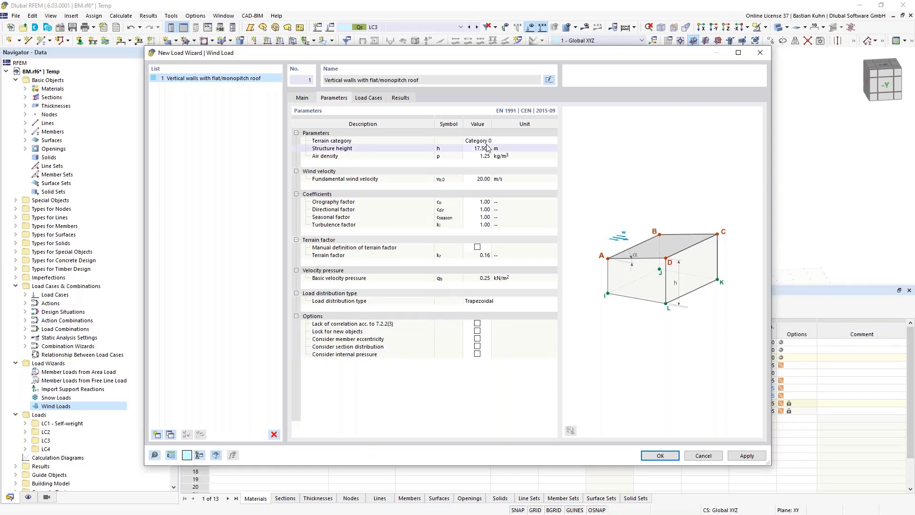
click(368, 98)
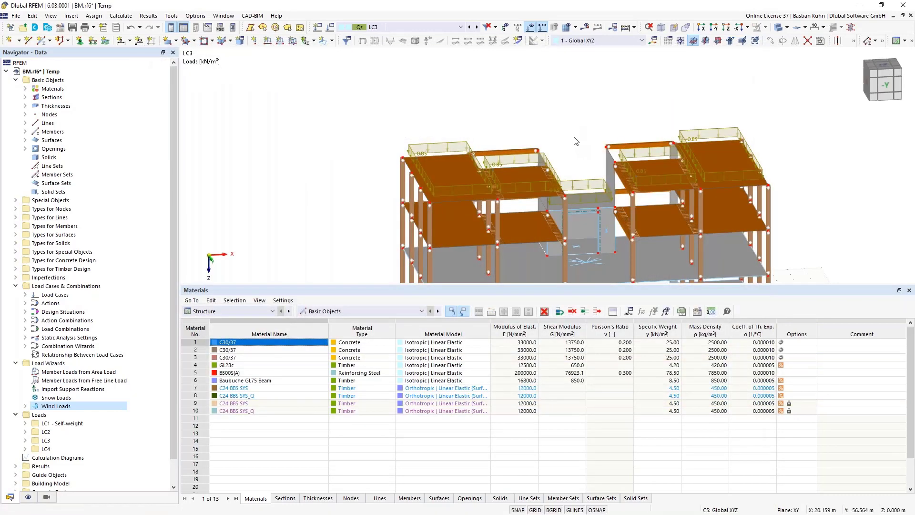
Activate load case LC4 and examine the generated wind load along the building's upper facade.
click(476, 27)
scroll(476, 91, down, 5)
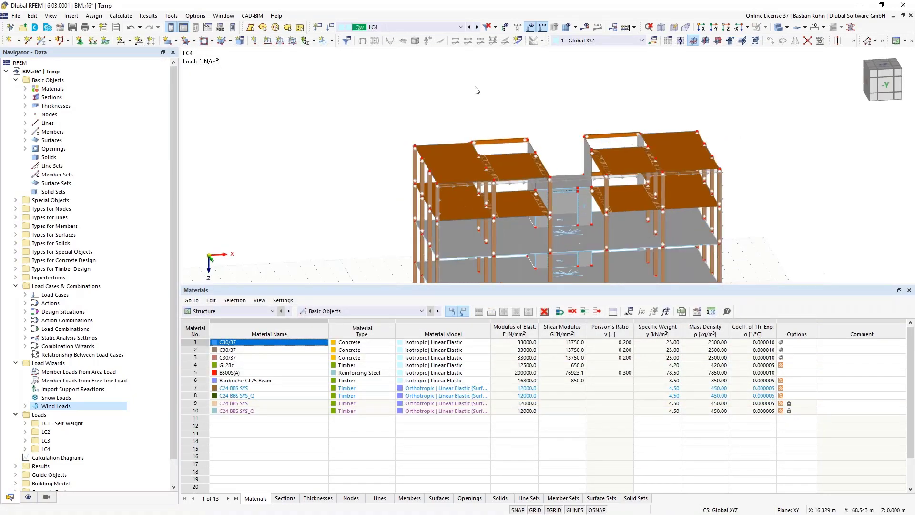
ctrl+middle_drag(493, 103, 441, 117)
scroll(439, 105, up, 7)
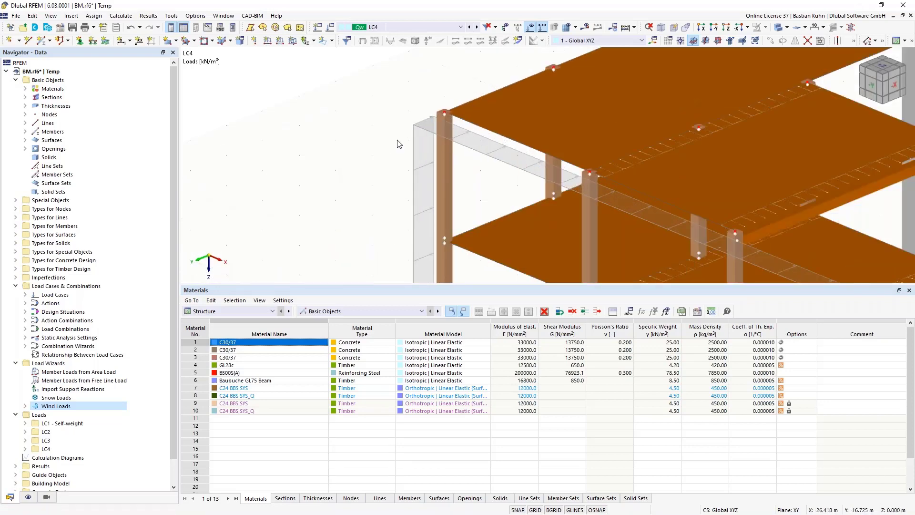
scroll(386, 140, down, 4)
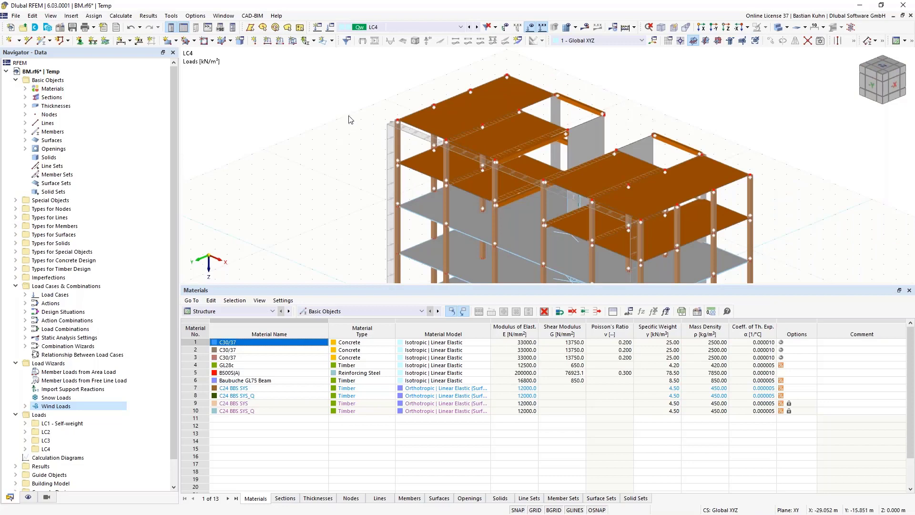
Delete design situations DS2 to DS5 from the load combinatorics, keeping only the ULS permanent and transient situation DS1.
right_click(101, 290)
click(119, 294)
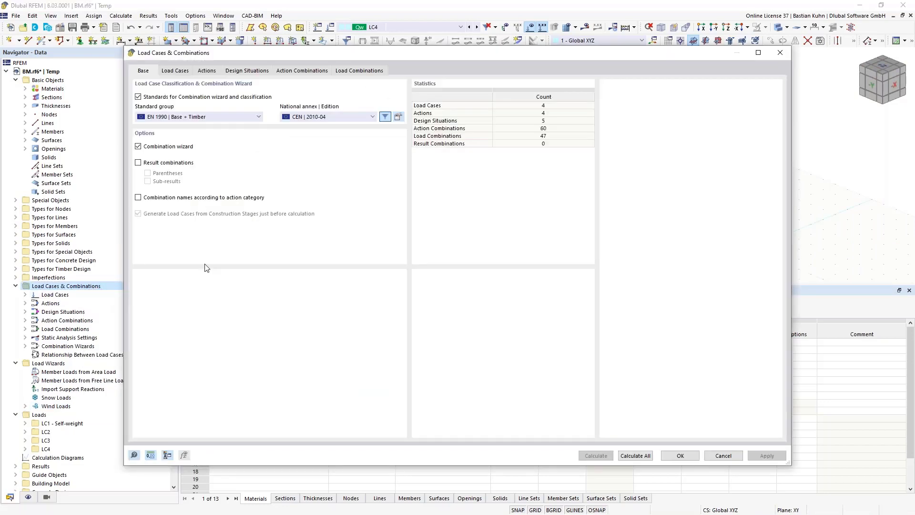
click(247, 71)
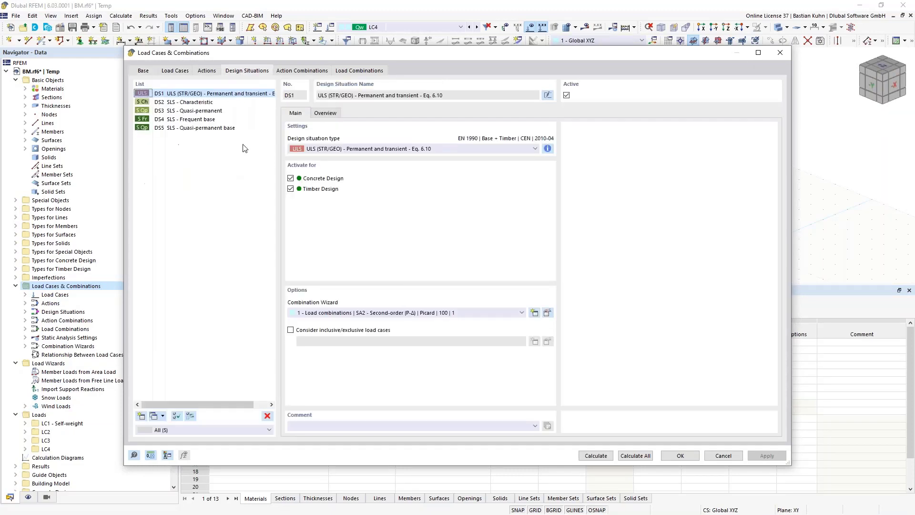
click(200, 102)
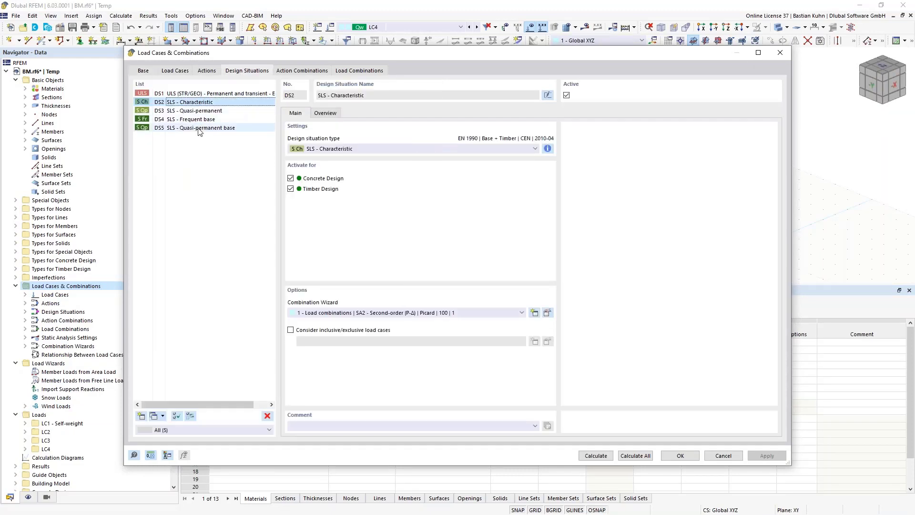
shift+click(201, 128)
click(267, 416)
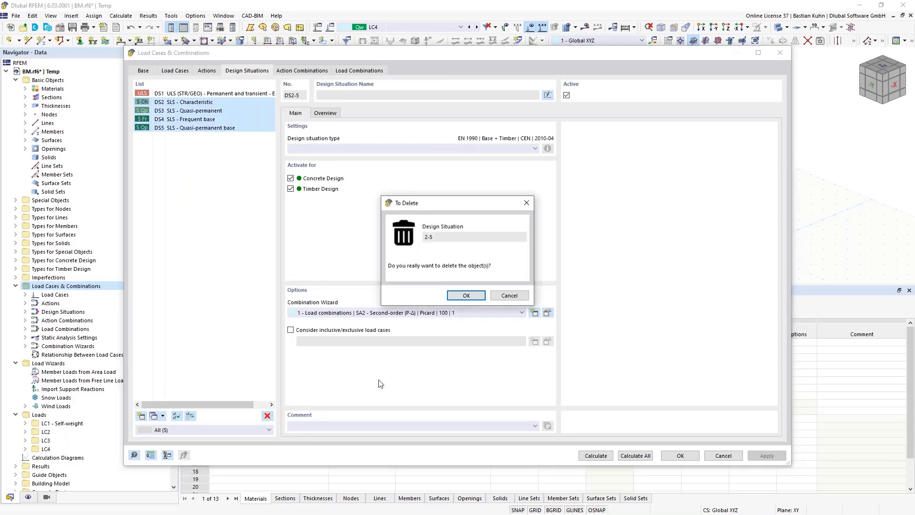
click(465, 294)
Assign combination wizard 2, SA1 geometrically linear Newton-Raphson, to DS1 and generate its load combinations.
click(447, 313)
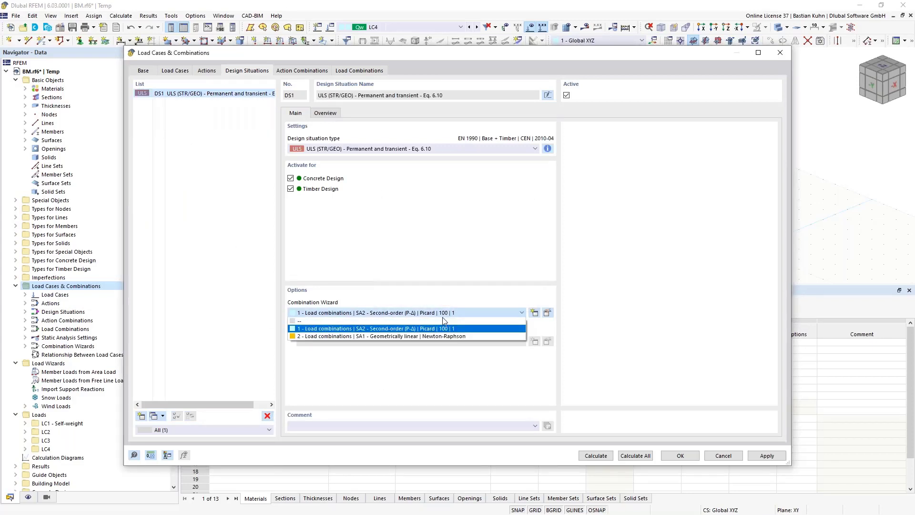
click(439, 335)
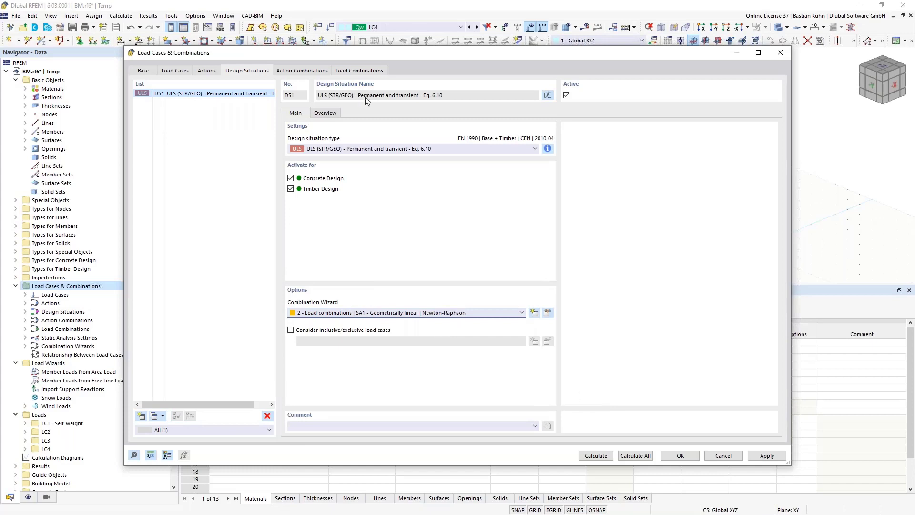
click(362, 71)
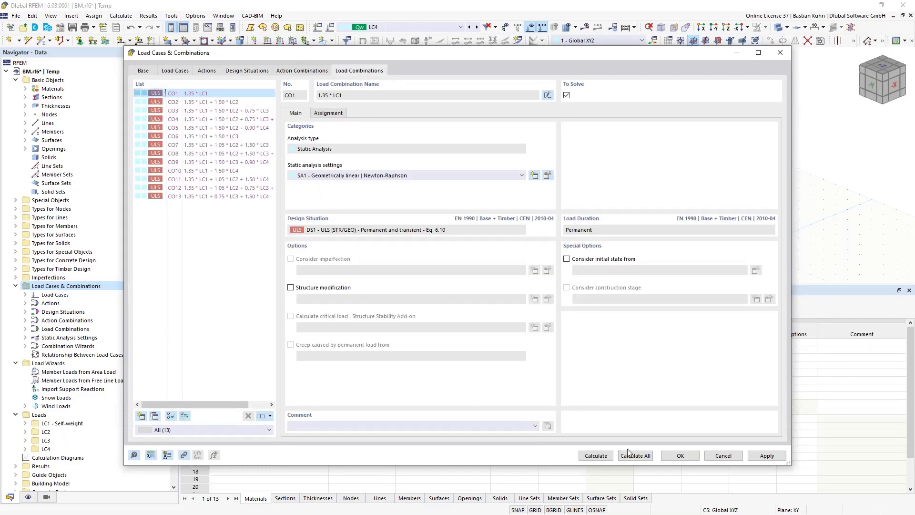
click(680, 455)
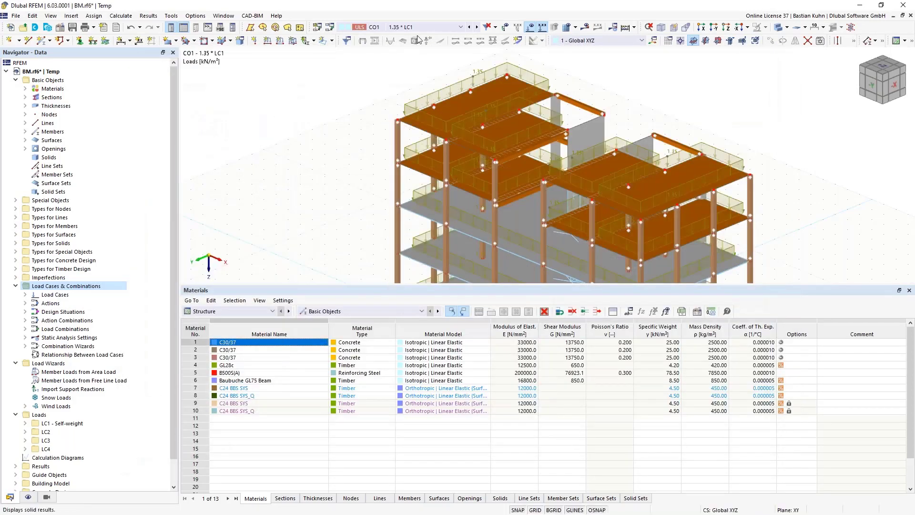
Activate load combination CO12 (1.35 LC1 + 1.05 LC2 + 0.75 LC3 + 1.50 LC4) and calculate it.
click(419, 28)
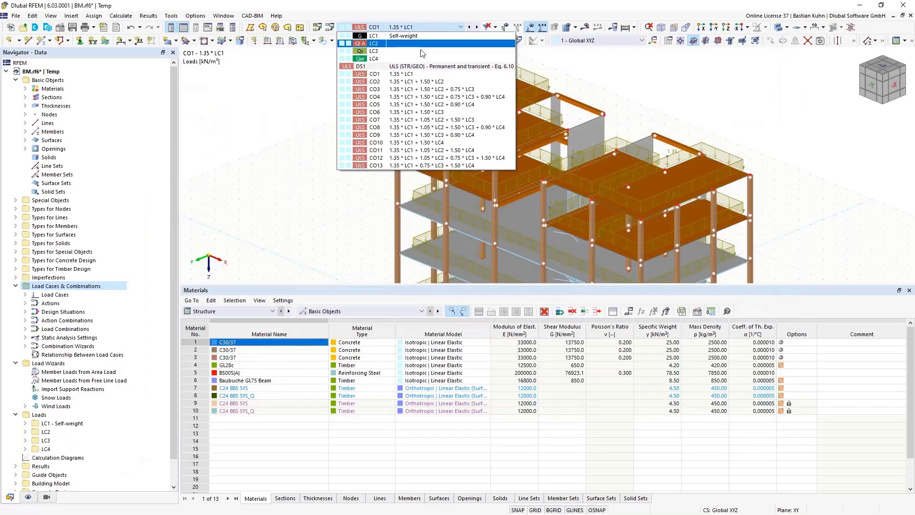
click(460, 157)
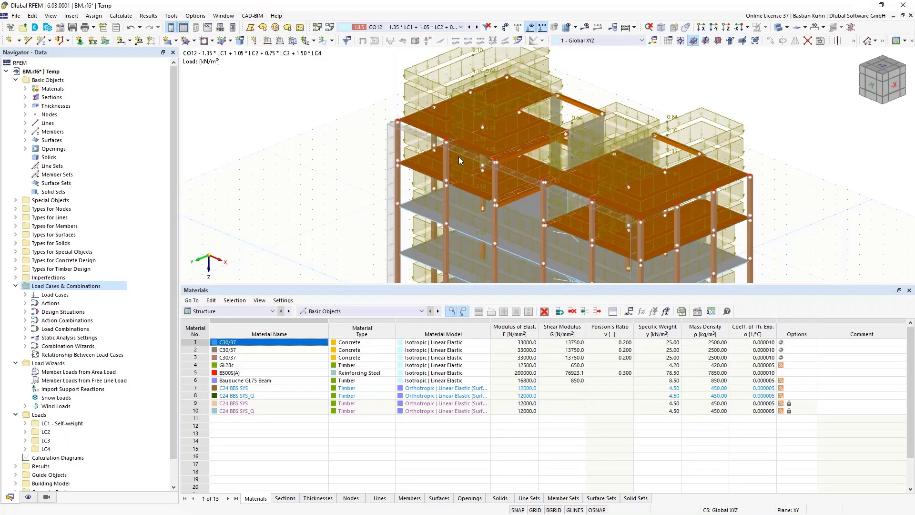
click(585, 26)
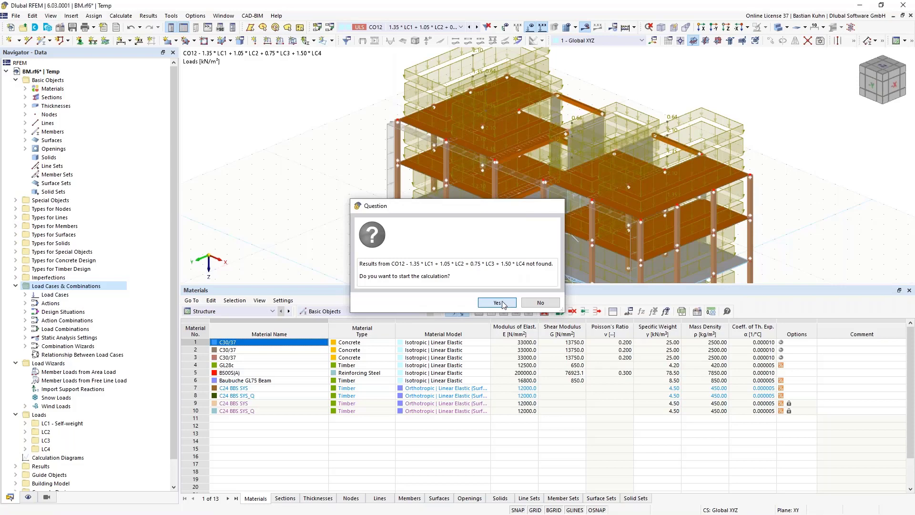
click(498, 303)
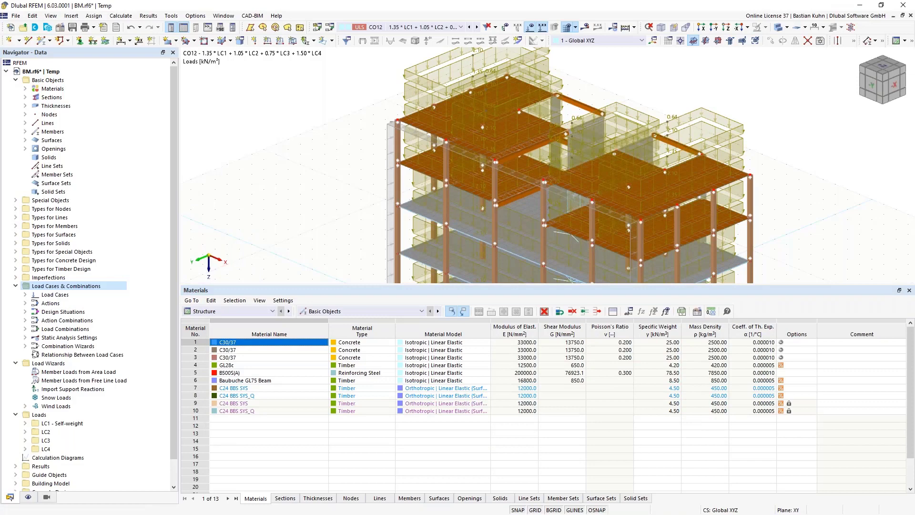
Hide the load display and examine the global deformations of the whole building for CO12.
click(777, 27)
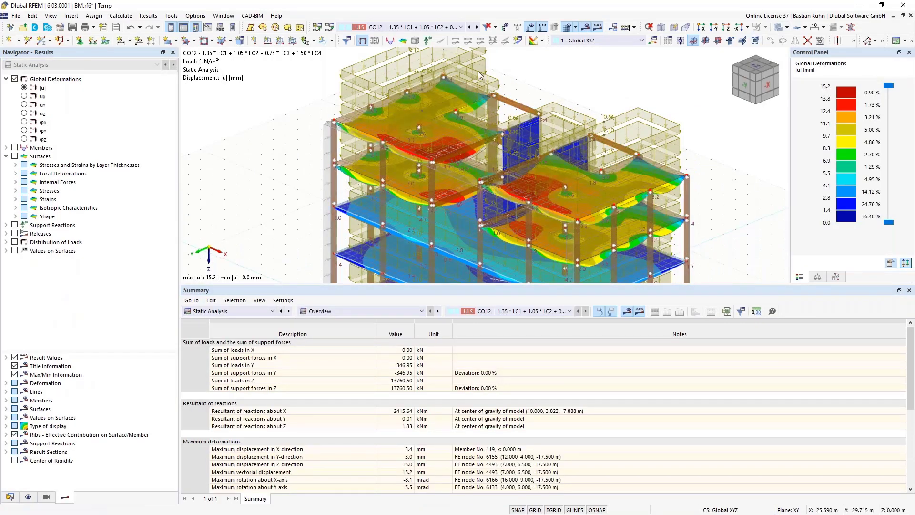
click(530, 27)
scroll(552, 95, down, 4)
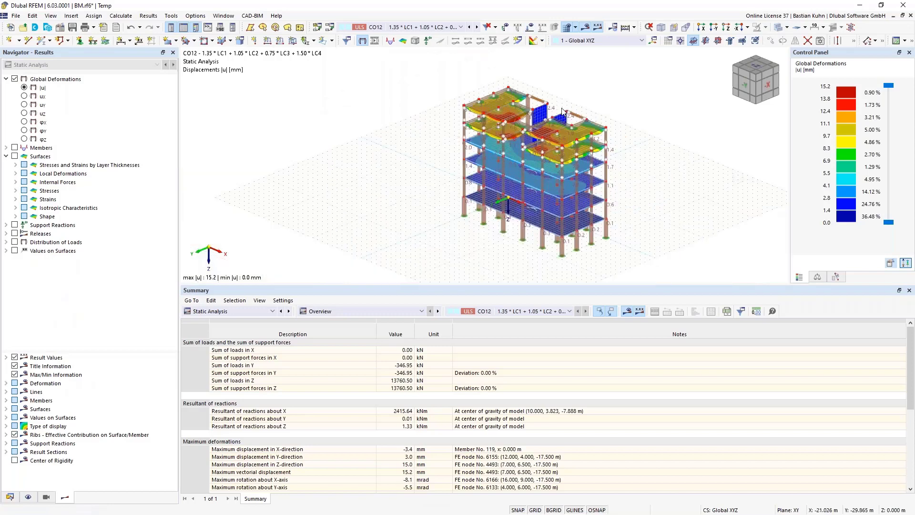
ctrl+middle_drag(612, 116, 674, 117)
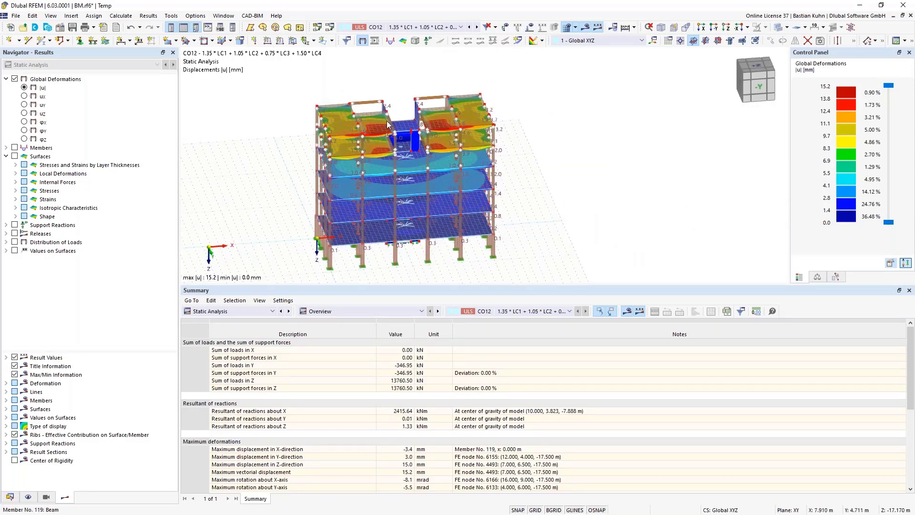
Show the basic internal force mx on the surfaces and examine the moments in the floor slabs around the core walls.
click(15, 157)
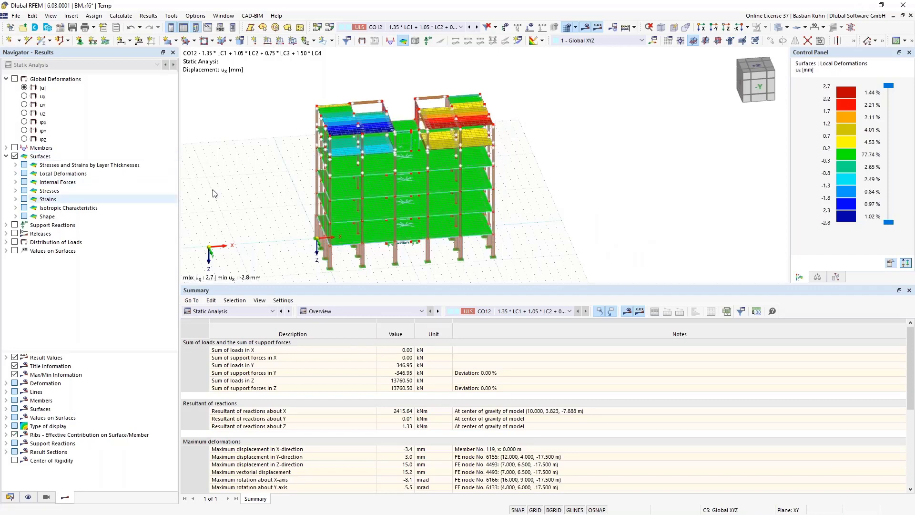
click(15, 182)
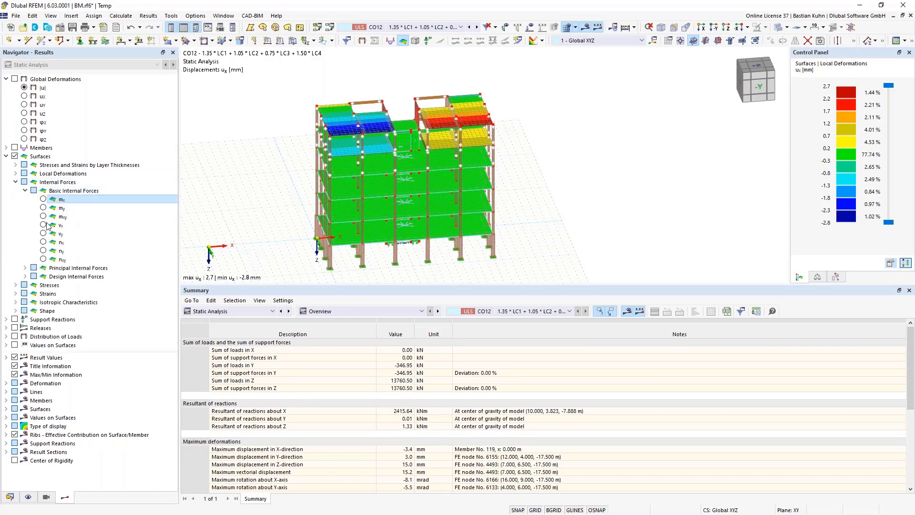
click(44, 199)
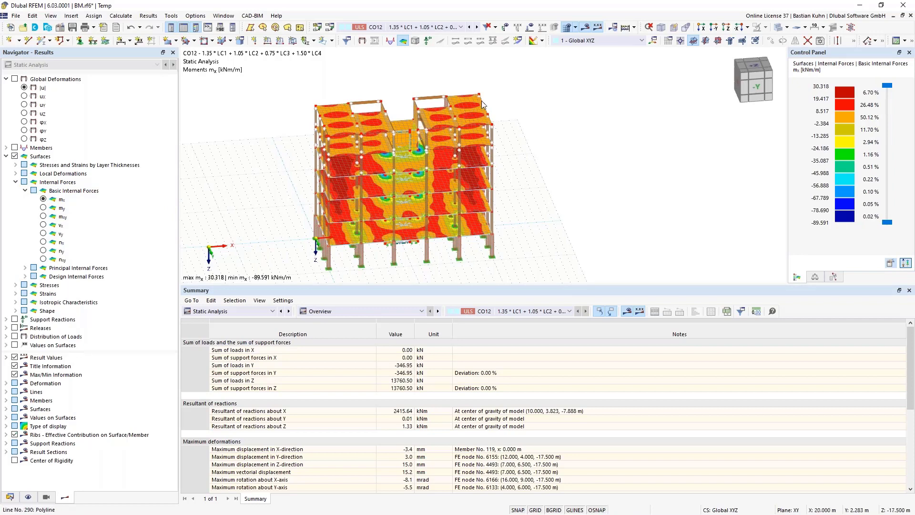
middle_drag(497, 102, 591, 107)
ctrl+middle_drag(520, 141, 482, 144)
scroll(481, 142, up, 1)
scroll(482, 146, up, 2)
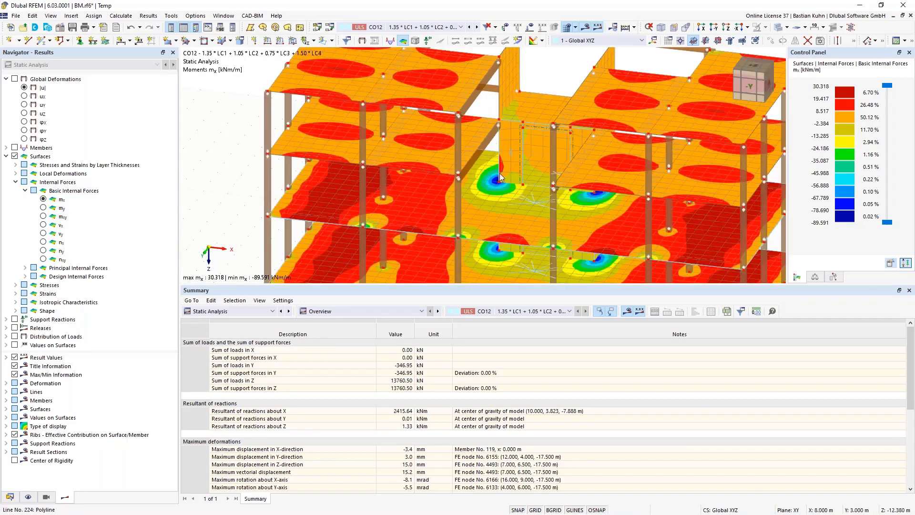
scroll(498, 180, down, 2)
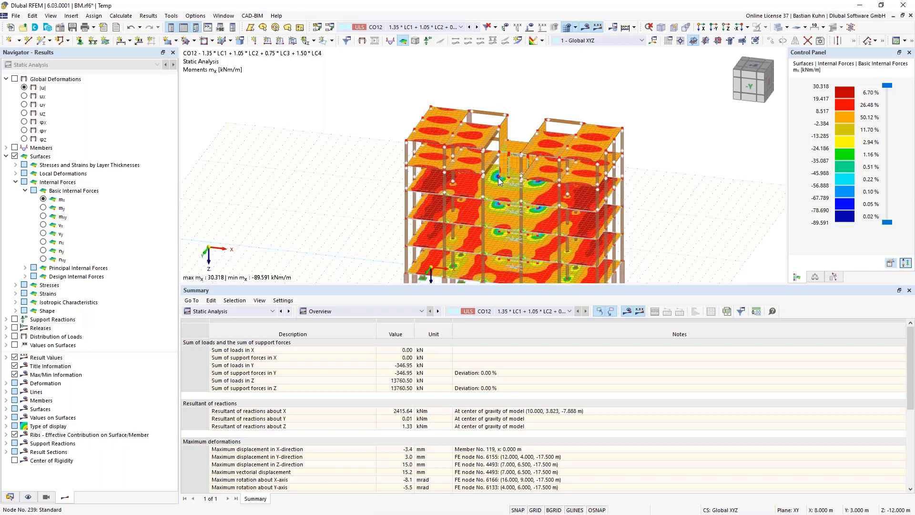
Create a new building story with the model preview shown, and pick a first-floor point to set its top elevation to -3.000 m.
click(10, 496)
scroll(46, 408, down, 1)
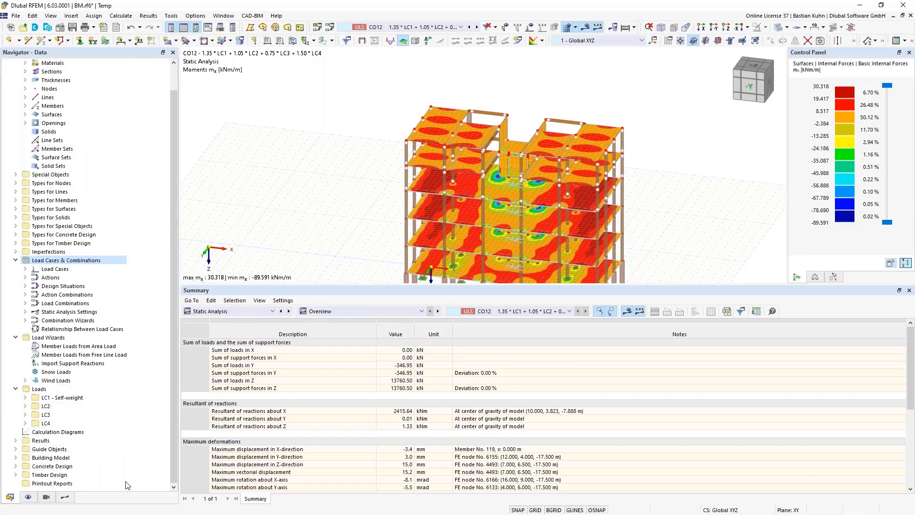
click(15, 458)
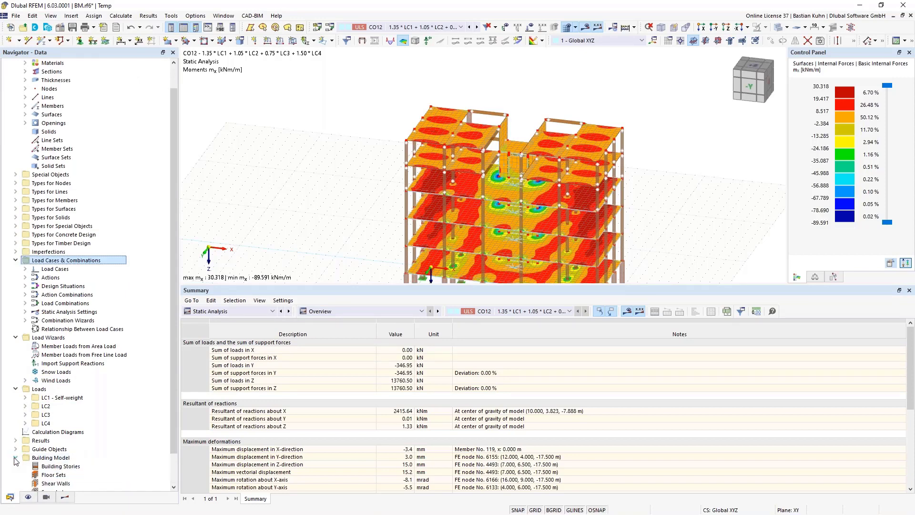
right_click(50, 436)
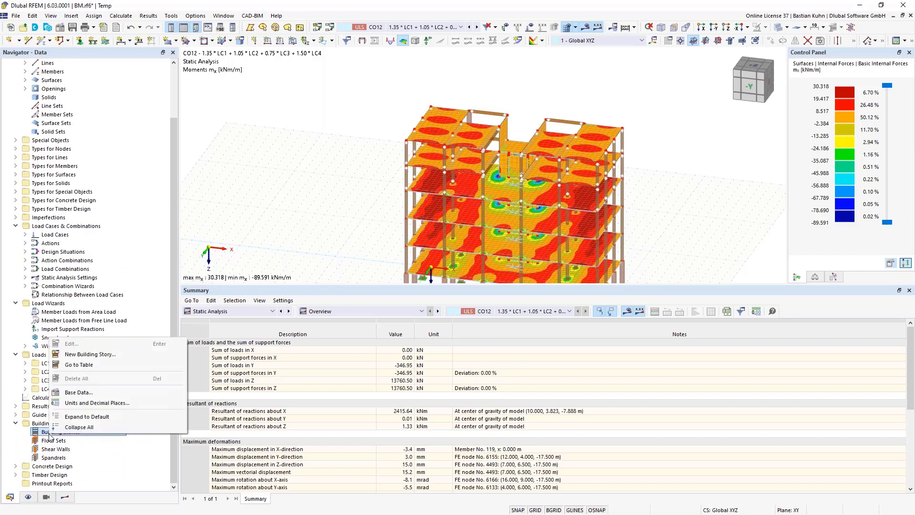
click(102, 357)
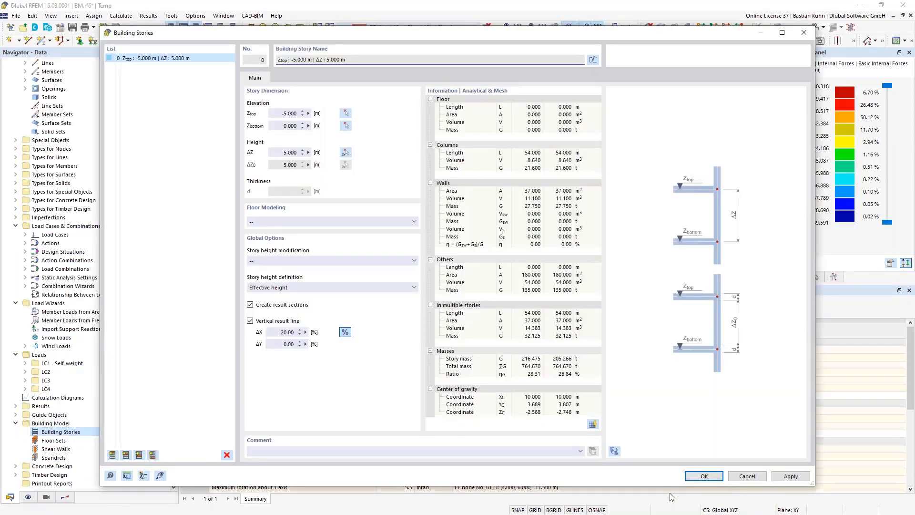
click(614, 451)
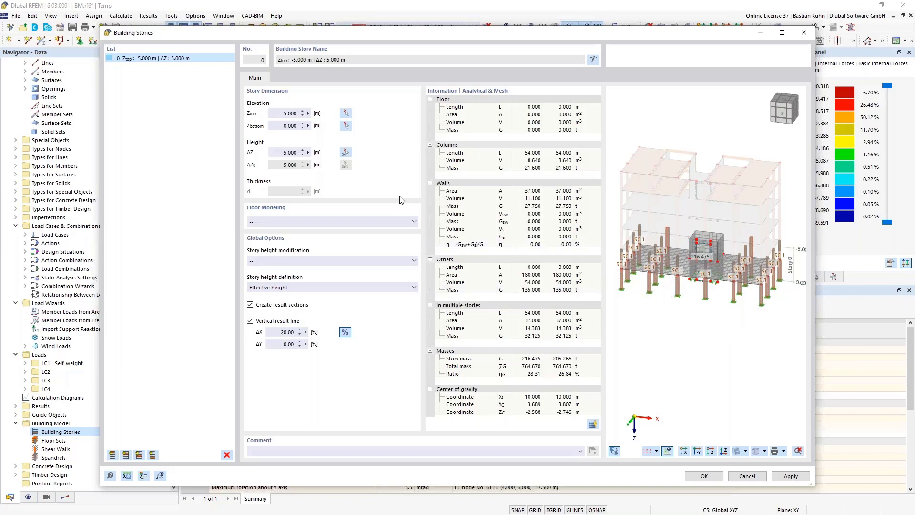
click(345, 114)
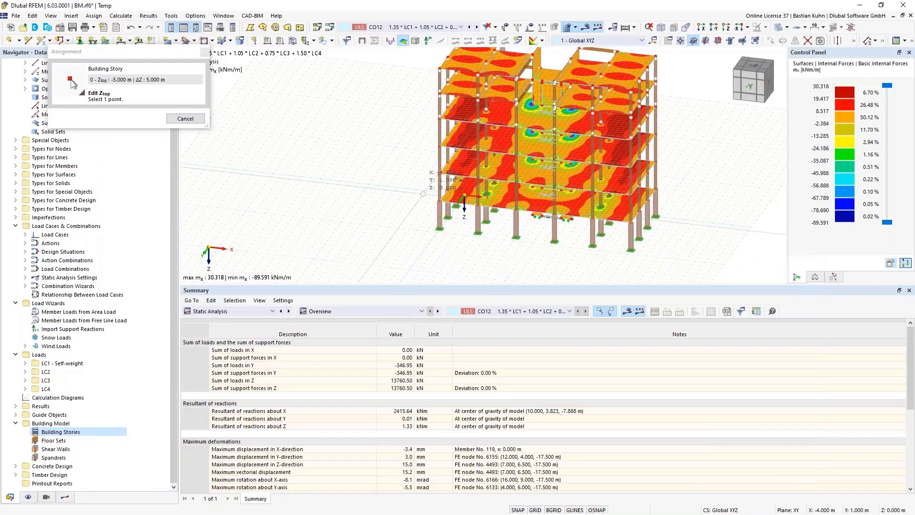
click(439, 201)
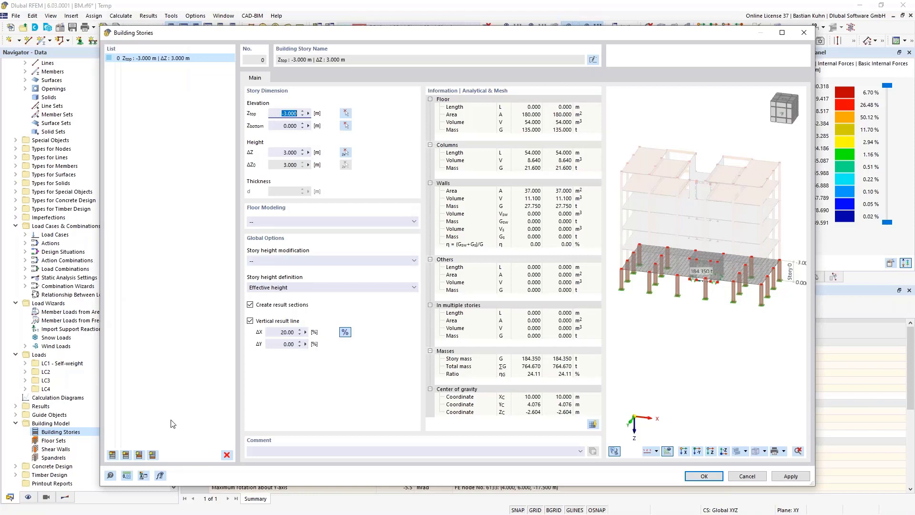
Add four more 3.000 m high building stories above story 0, up to a top elevation of -15.000 m.
click(126, 455)
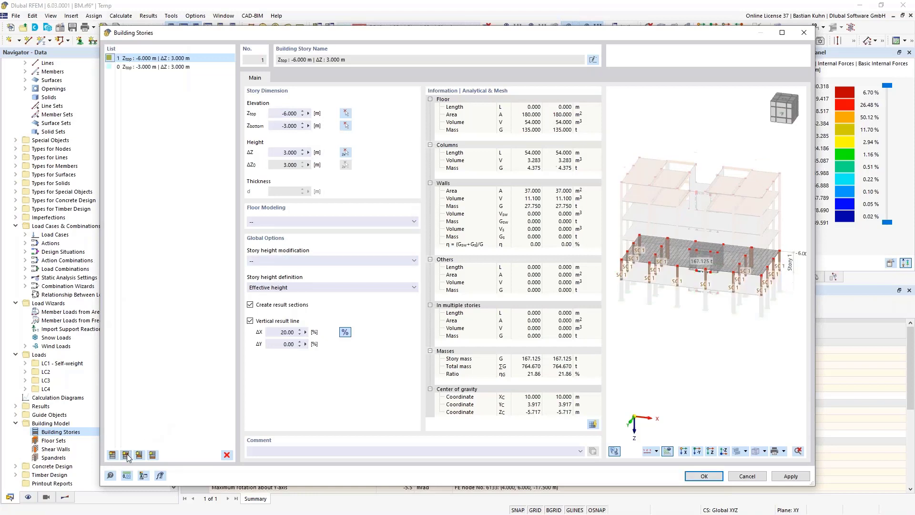
click(127, 455)
click(127, 455)
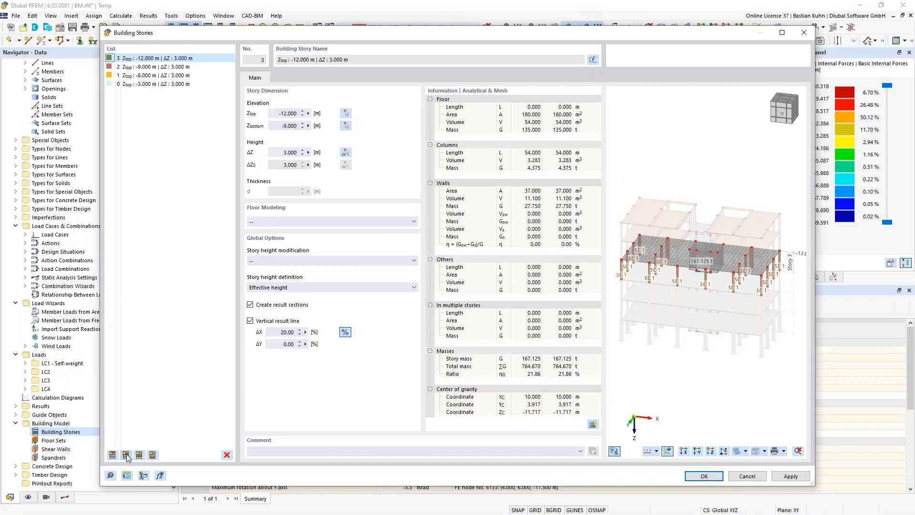
click(126, 455)
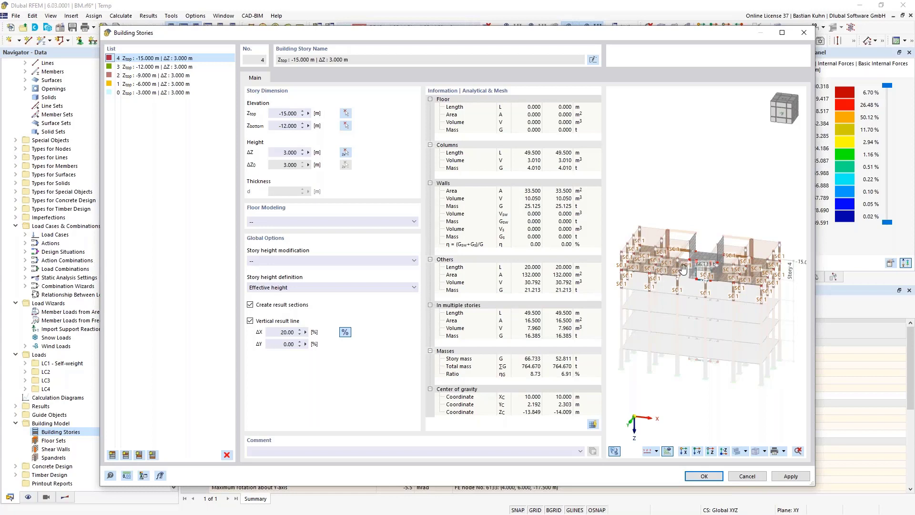
Pick the lower timber floor to set story 4's top elevation to -14.750 m, and add a 2.750 m high story above it.
scroll(637, 301, up, 1)
middle_drag(636, 301, 630, 271)
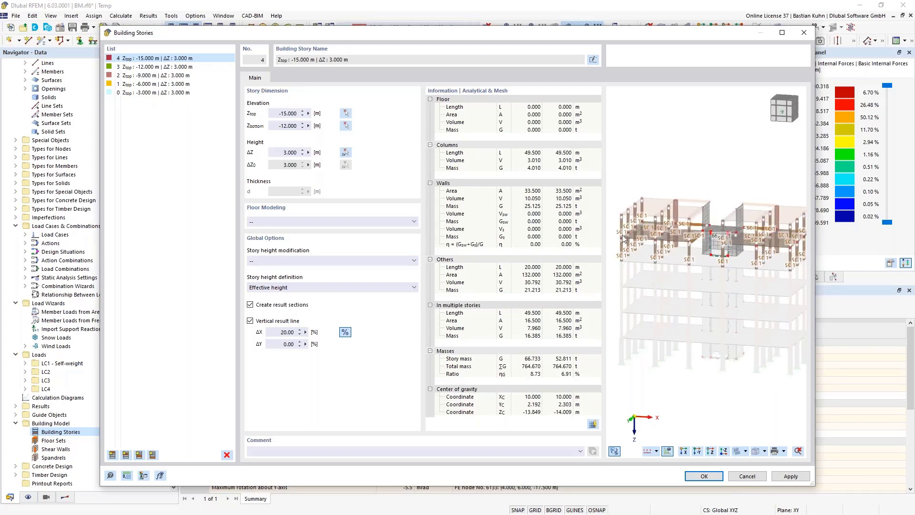
click(346, 114)
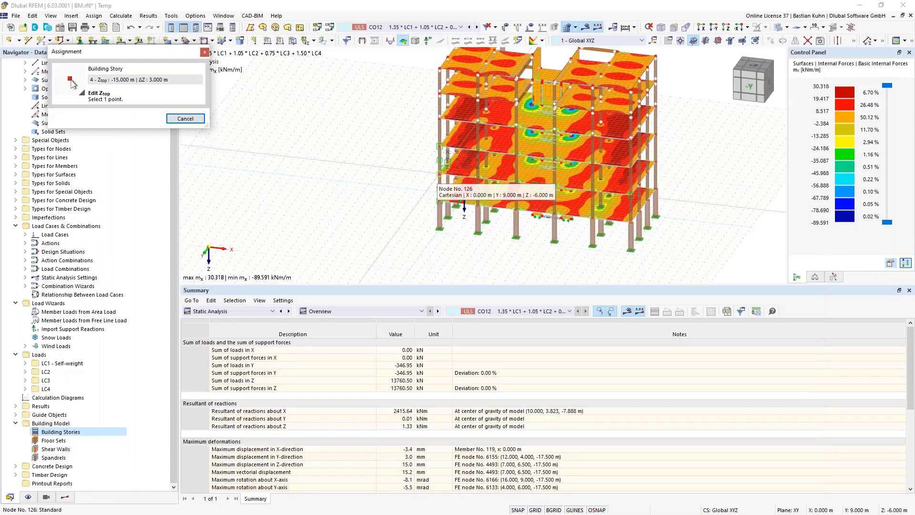
click(441, 89)
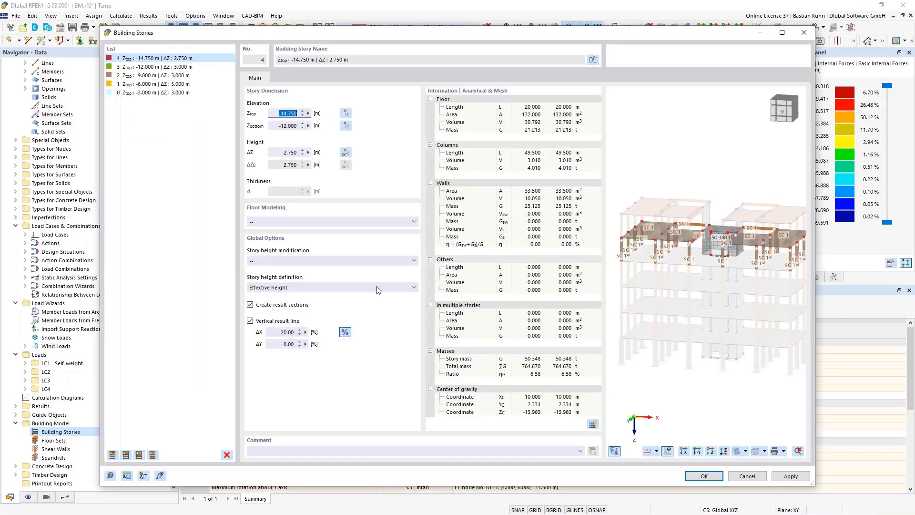
click(125, 454)
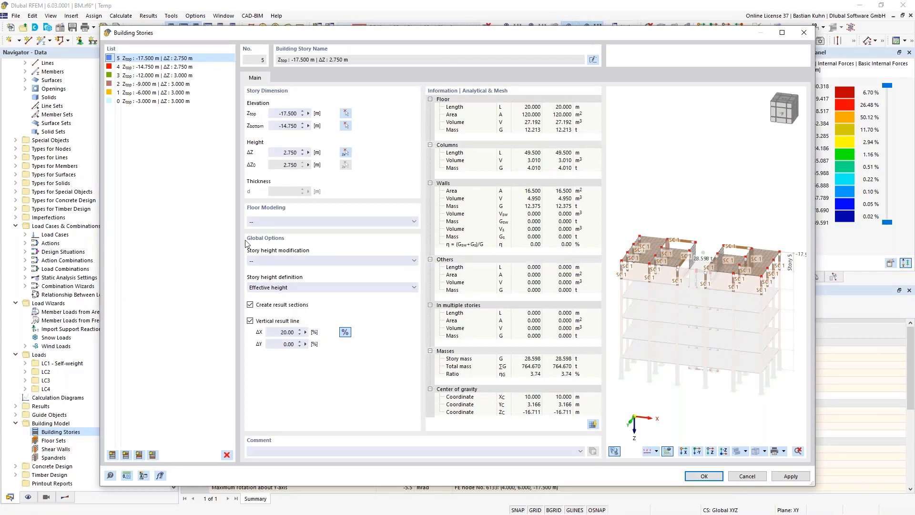
click(134, 76)
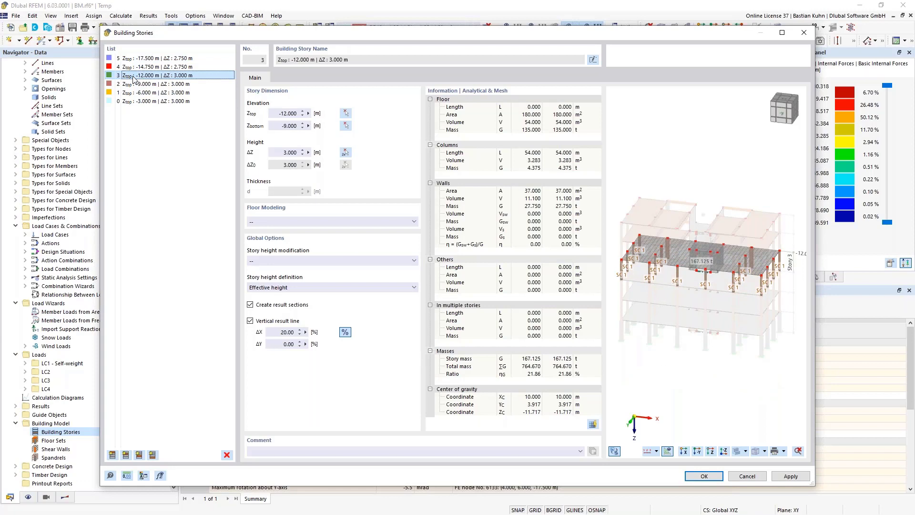
Set the floor modeling of stories 0 to 3 to Rigid Diaphragm and apply the building story settings.
shift+click(131, 101)
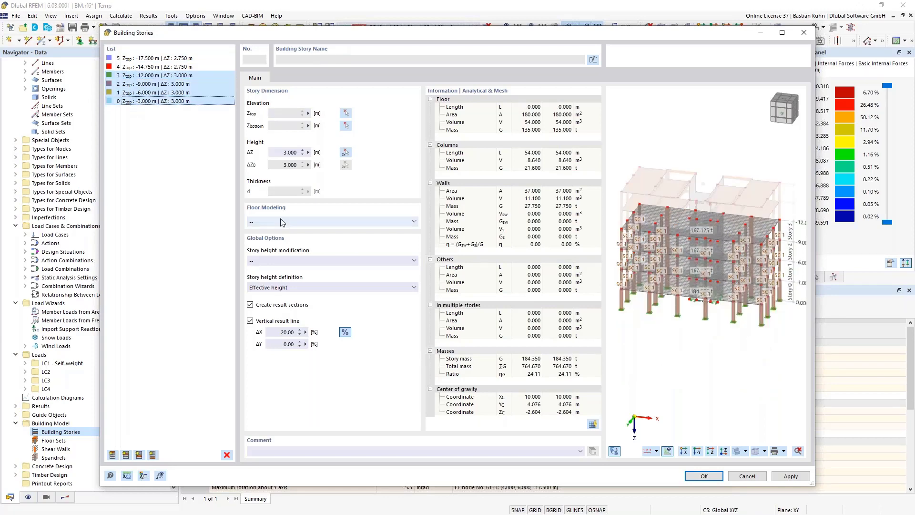
click(281, 222)
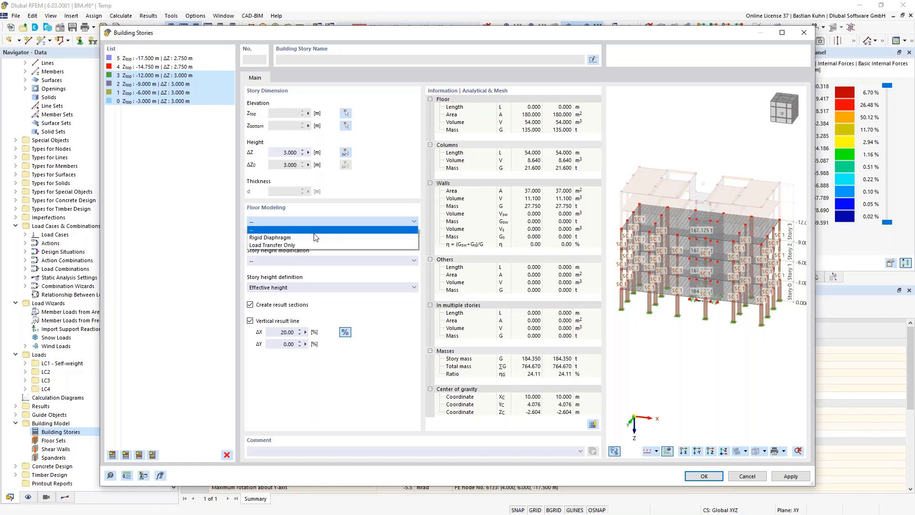
click(306, 238)
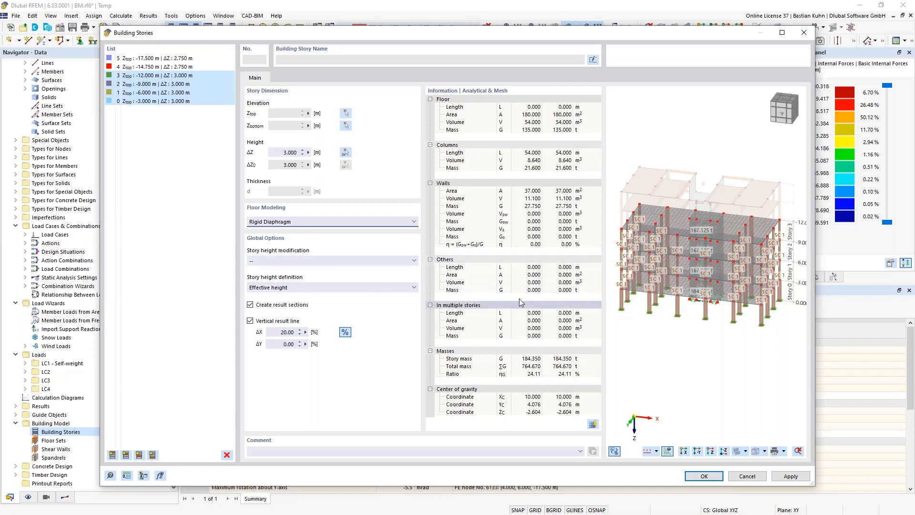
click(698, 476)
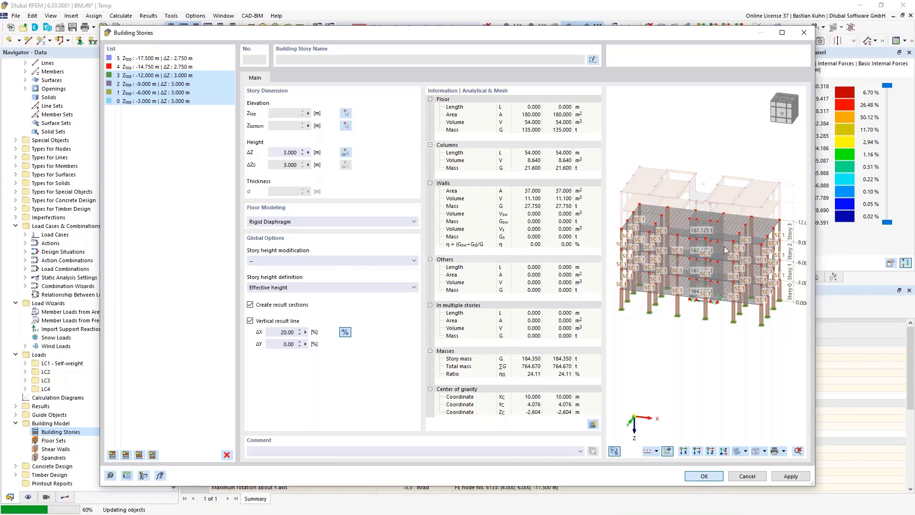
click(497, 300)
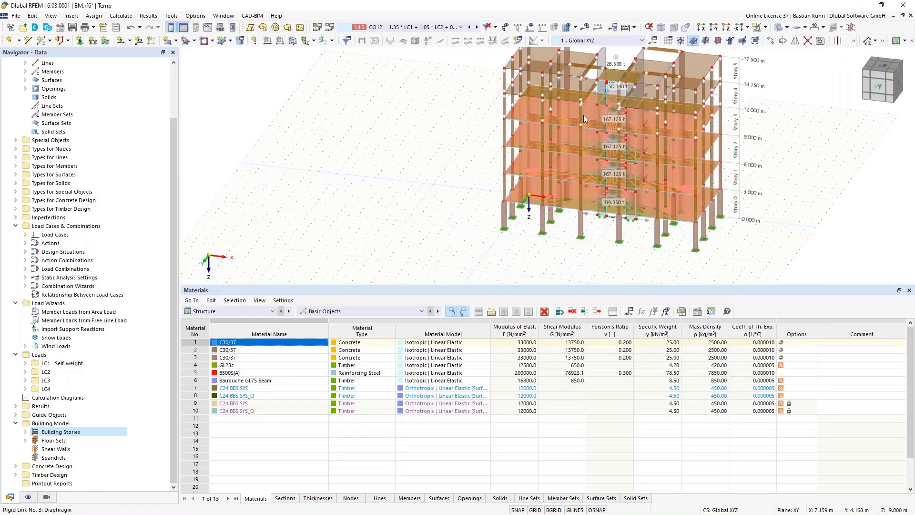
Examine the rigid diaphragm links in the concrete floor slabs around the core and at the outer columns.
scroll(585, 112, up, 6)
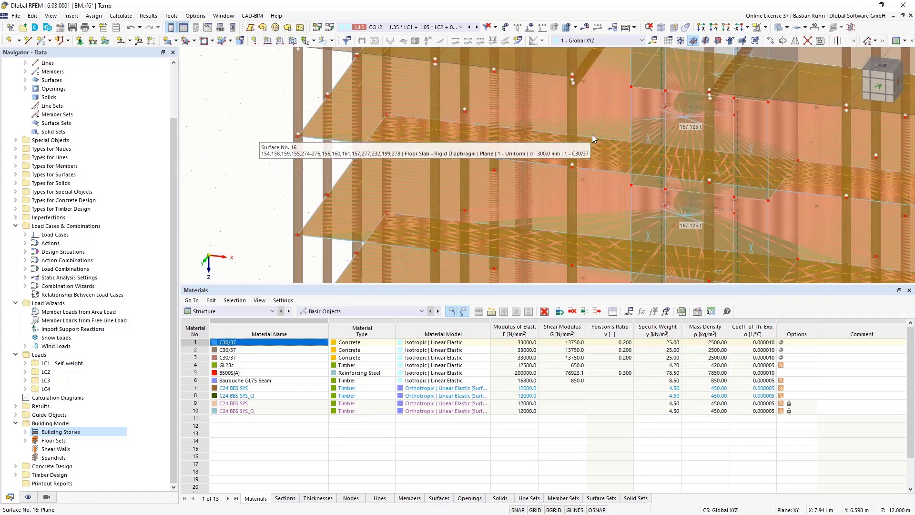
scroll(591, 135, down, 6)
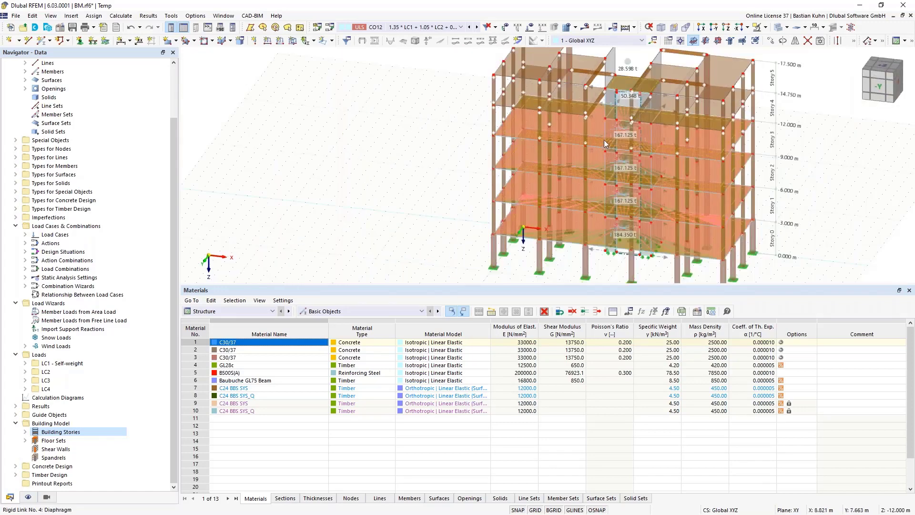
scroll(624, 133, up, 5)
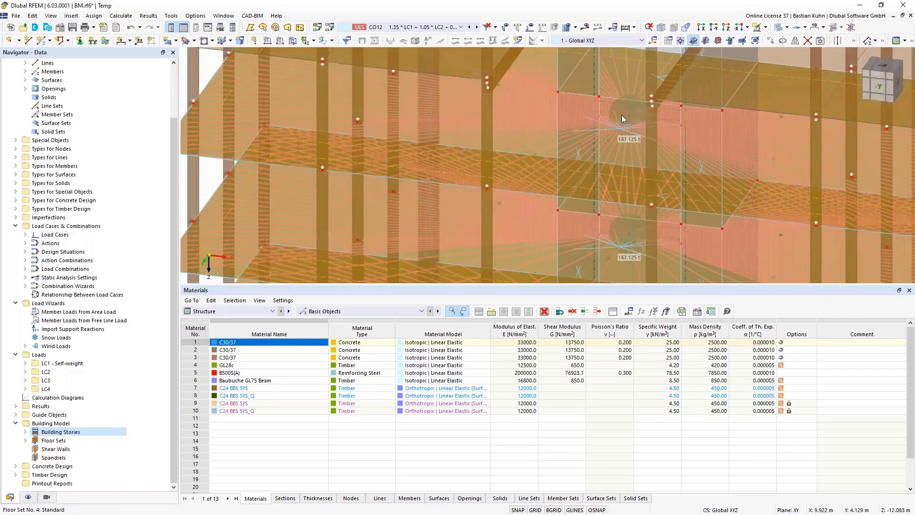
scroll(621, 115, down, 5)
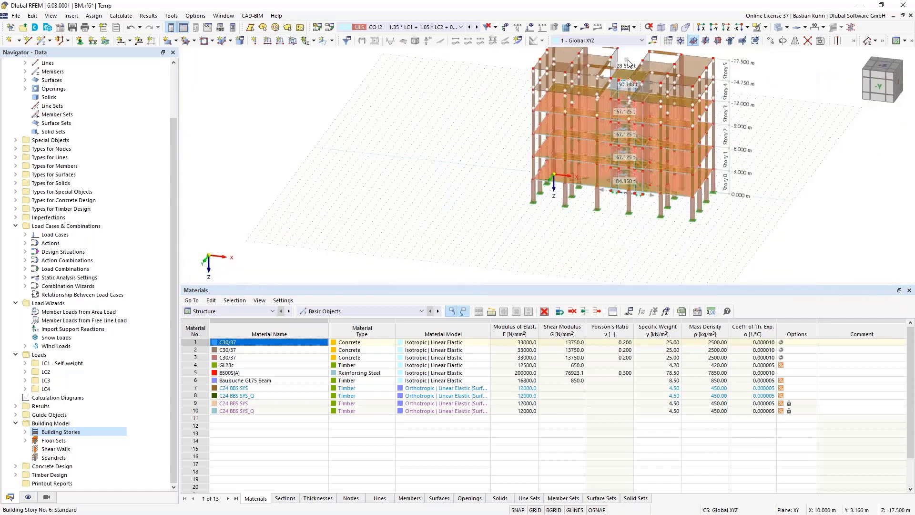
middle_drag(618, 66, 560, 135)
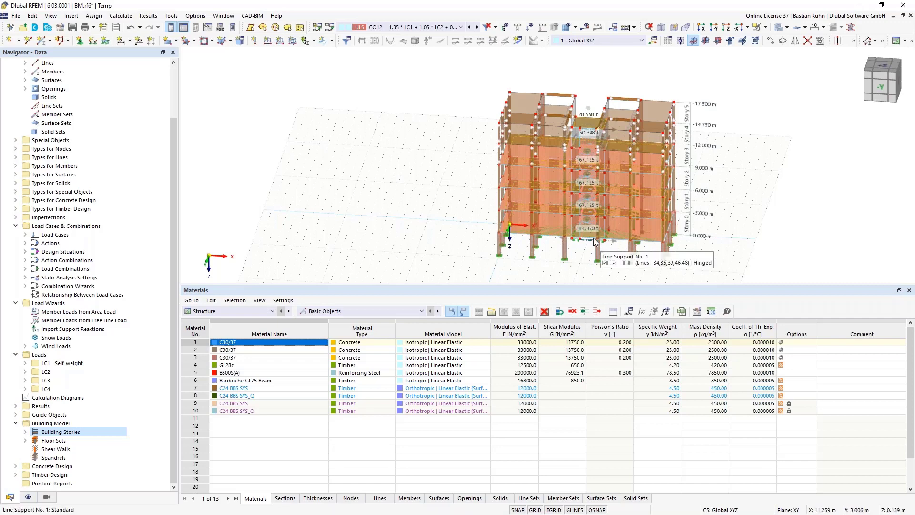
scroll(585, 199, up, 5)
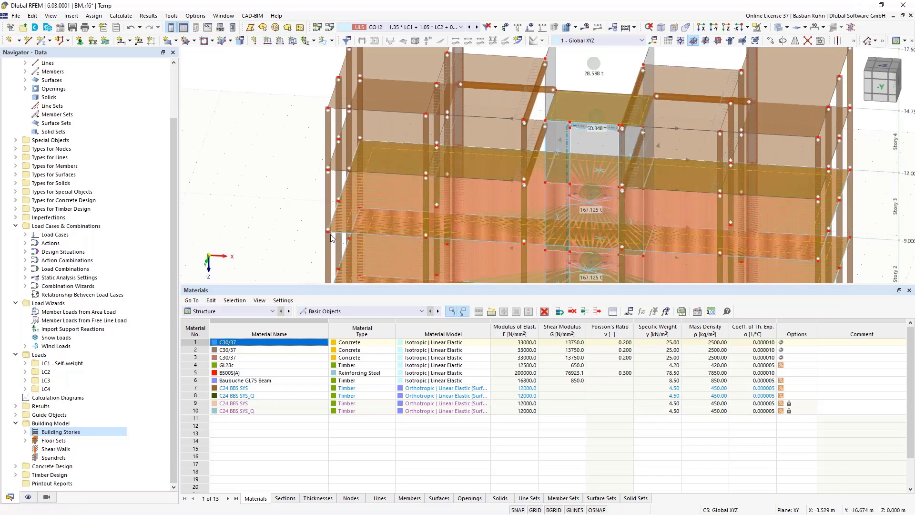
scroll(325, 226, up, 5)
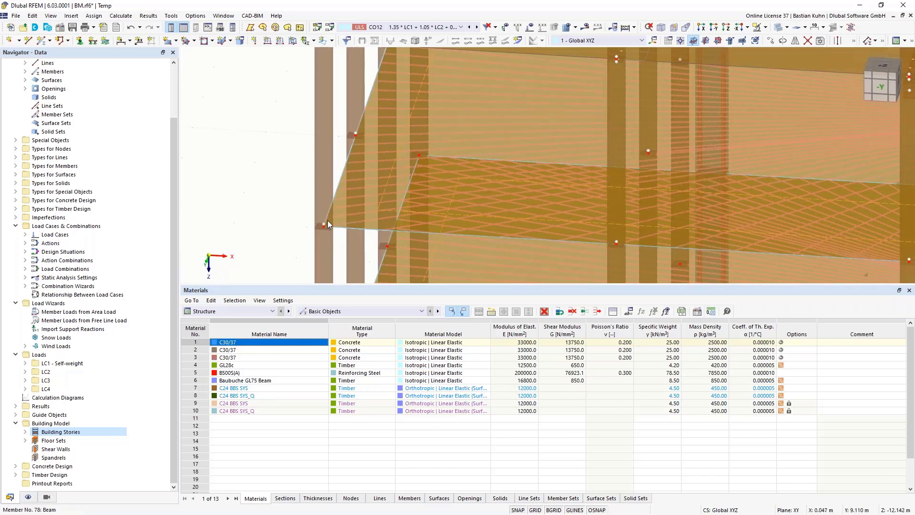
scroll(328, 220, down, 5)
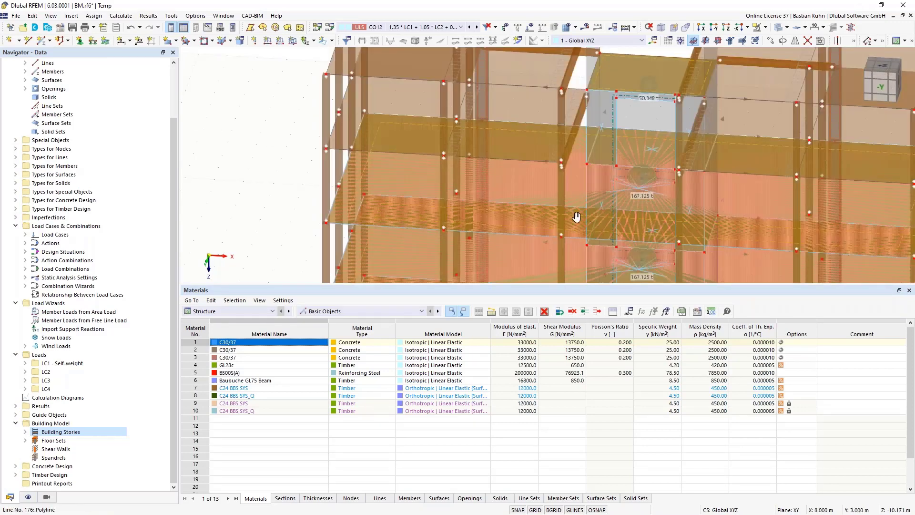
middle_drag(576, 217, 579, 173)
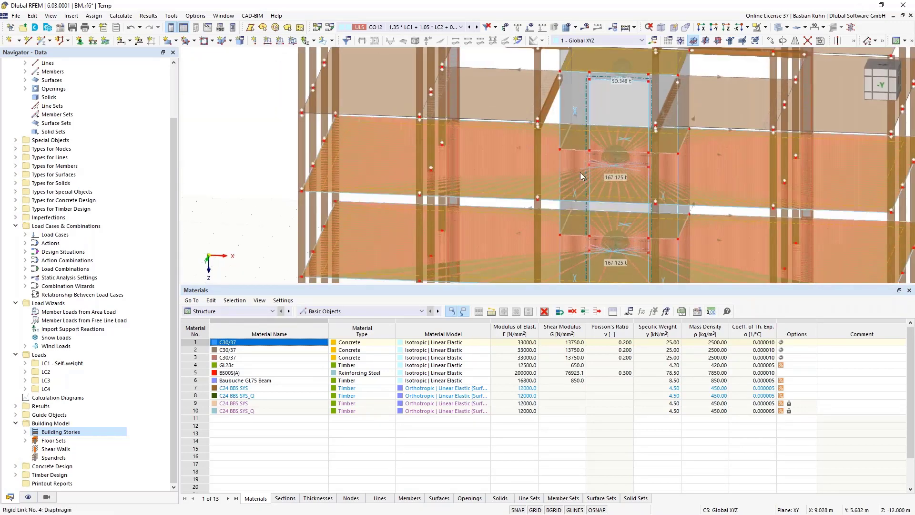
In the -Y view, window-select the objects around the -12.000 m floor and show only the selected objects.
click(714, 27)
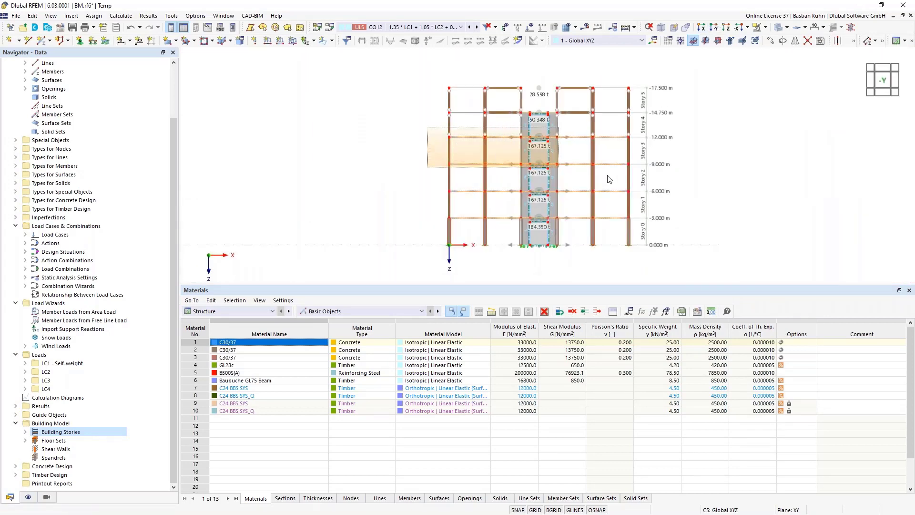
drag(608, 179, 414, 131)
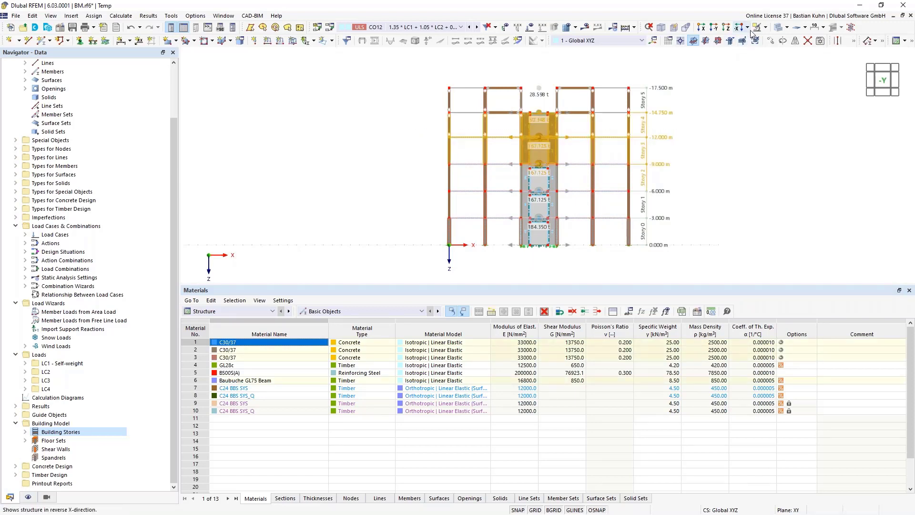
click(765, 28)
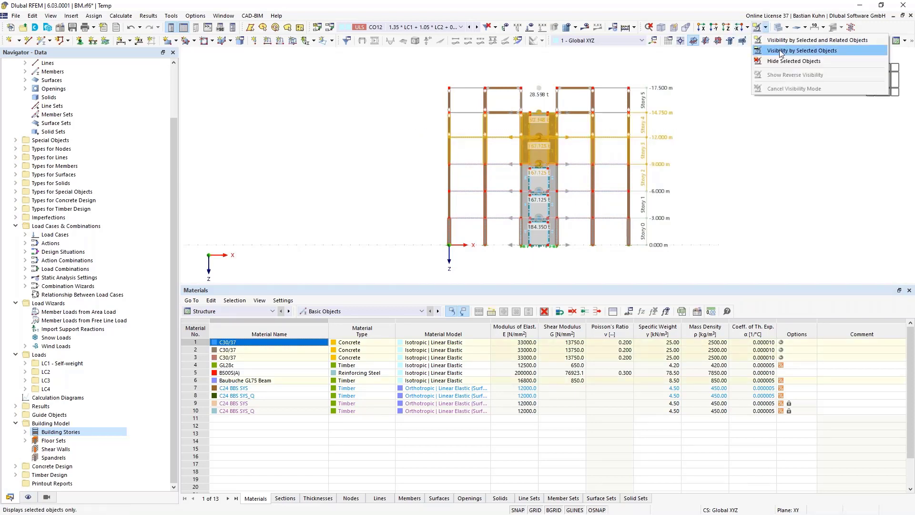
click(801, 47)
ctrl+middle_drag(701, 196, 593, 231)
scroll(592, 231, up, 1)
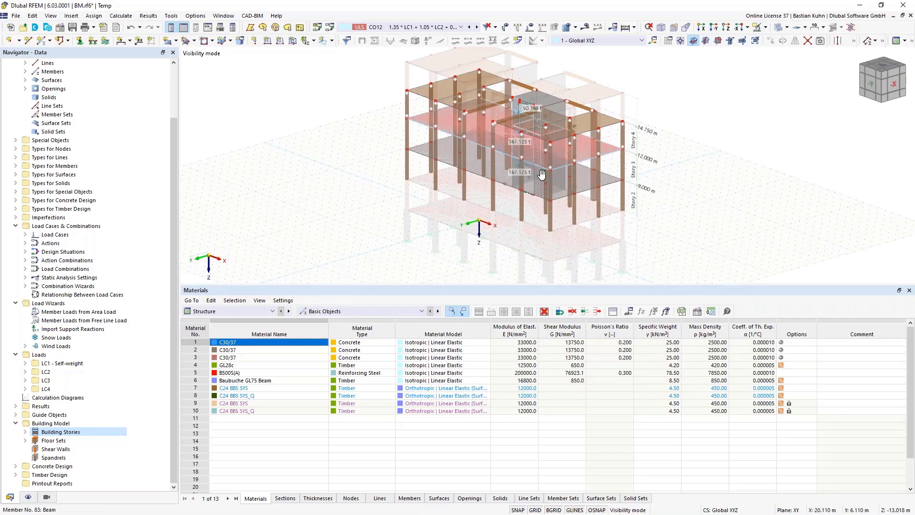
middle_drag(541, 176, 615, 167)
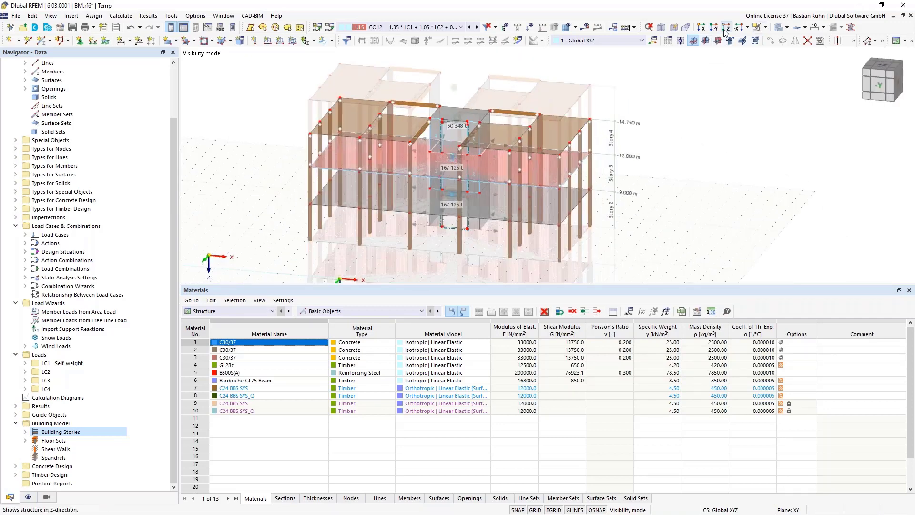
Narrow the visibility to the -12.000 m floor slab with the story 3 columns and core walls below it.
click(714, 28)
scroll(591, 146, down, 1)
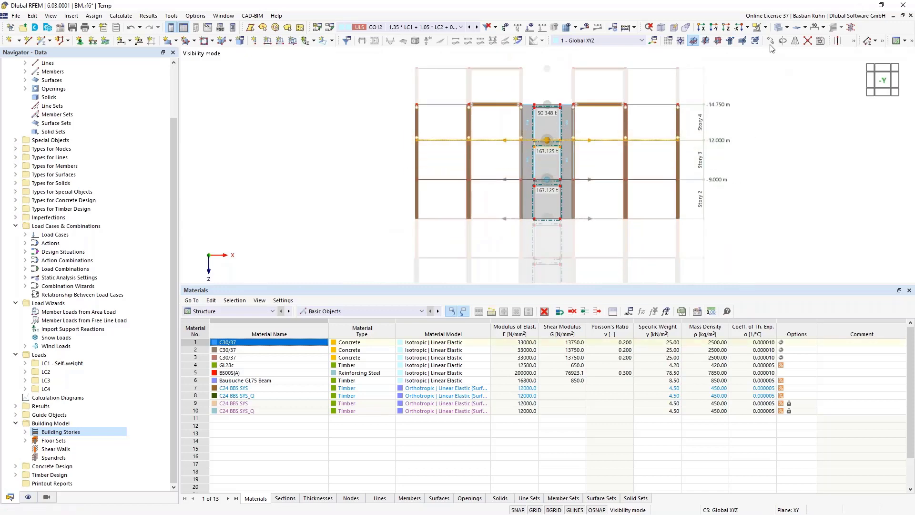
click(758, 27)
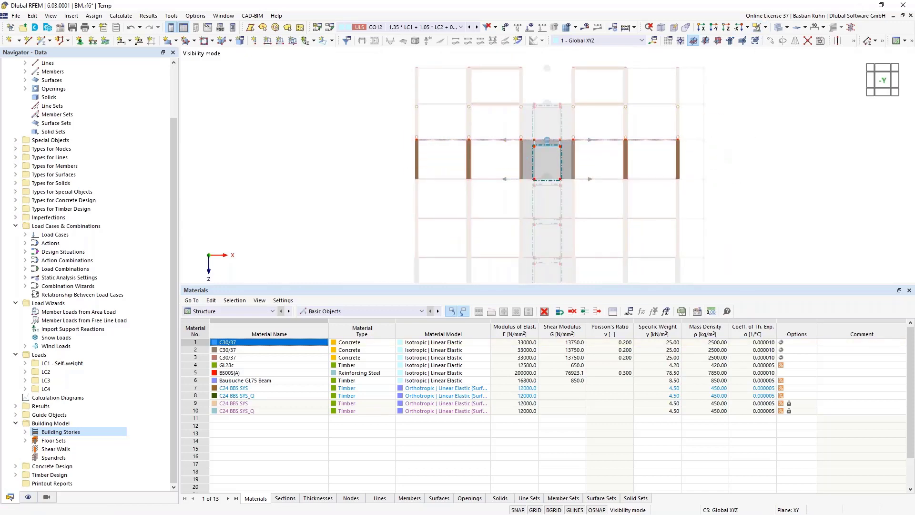
ctrl+middle_drag(717, 163, 608, 182)
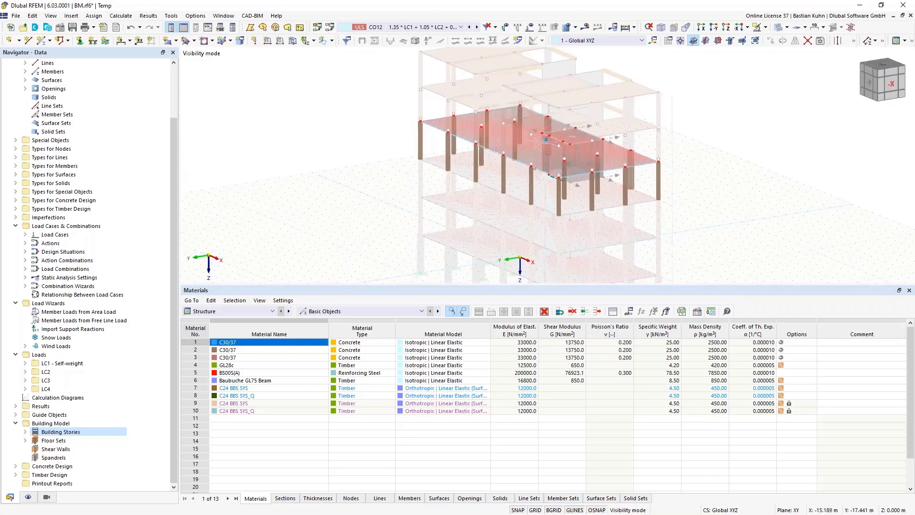
Examine how the rigid link of the isolated -12.000 m floor connects to the core walls and column heads.
scroll(530, 152, up, 5)
scroll(552, 130, up, 3)
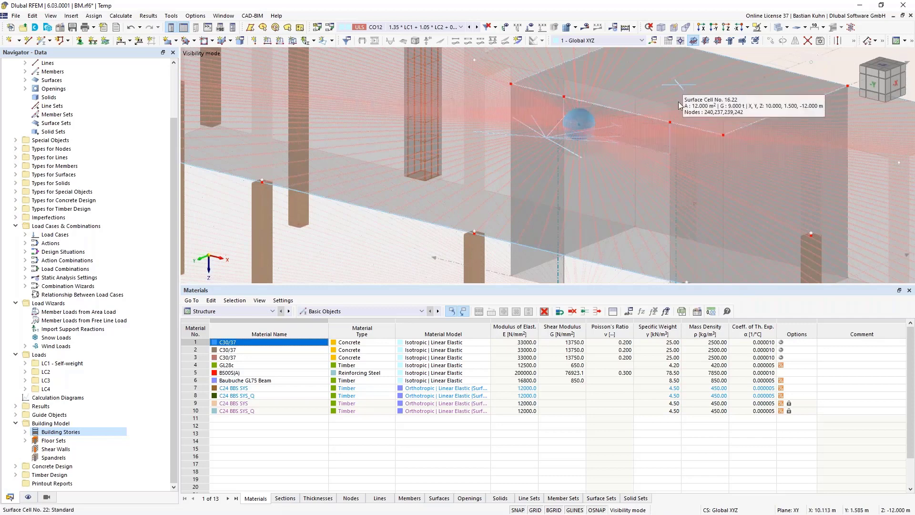
scroll(678, 109, down, 5)
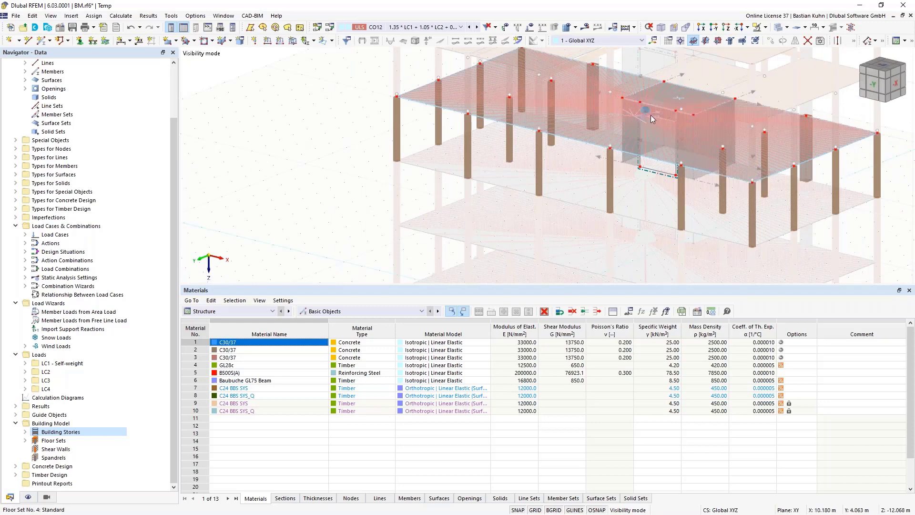
scroll(650, 115, up, 5)
scroll(651, 130, down, 5)
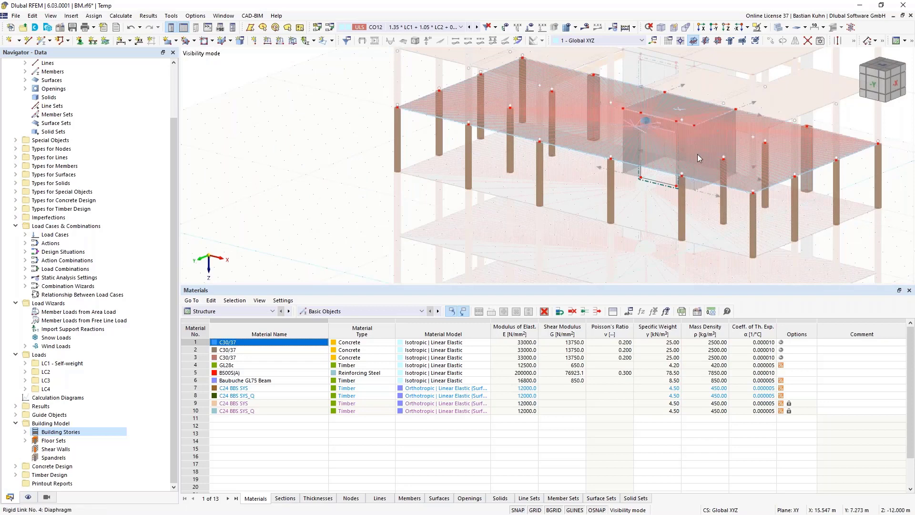
mouse_move(698, 155)
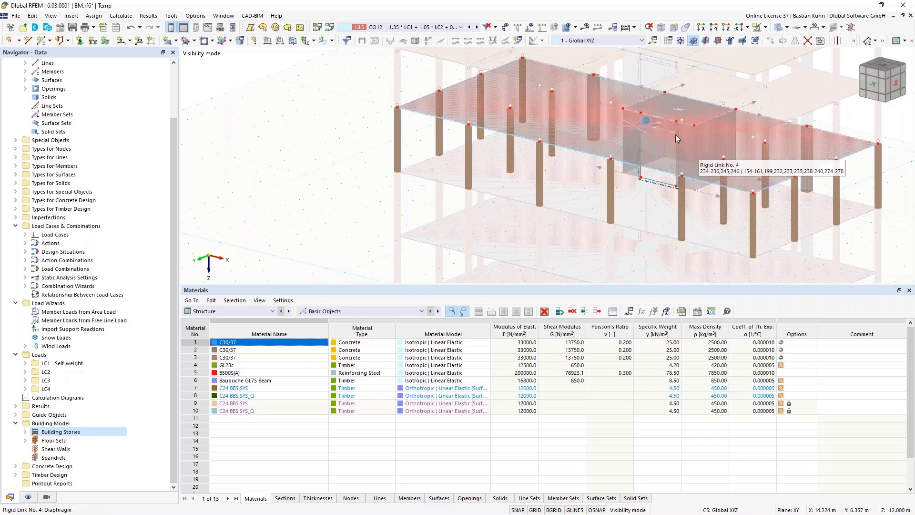
mouse_move(643, 153)
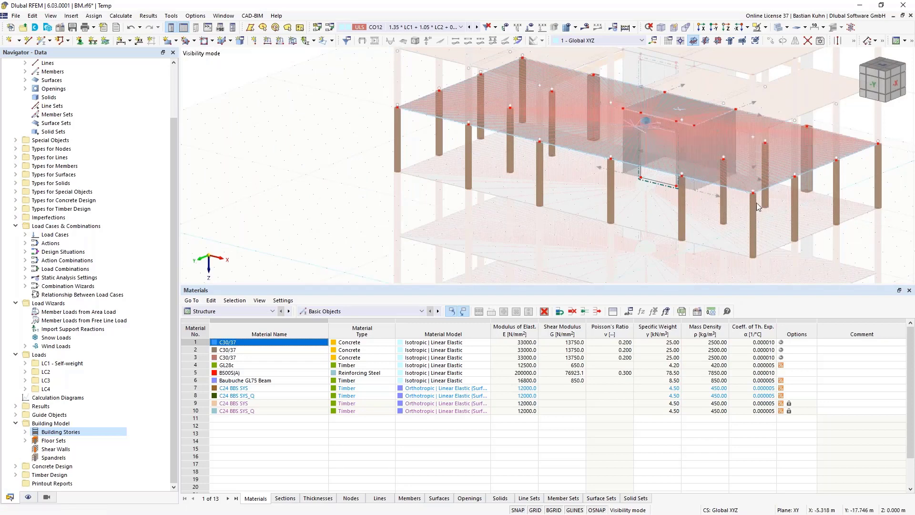
scroll(776, 177, up, 1)
scroll(776, 177, up, 2)
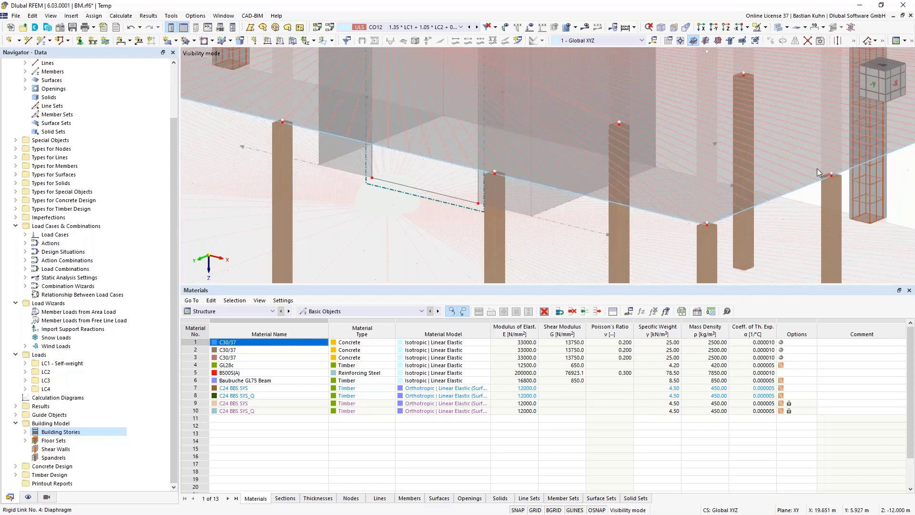
scroll(817, 168, down, 3)
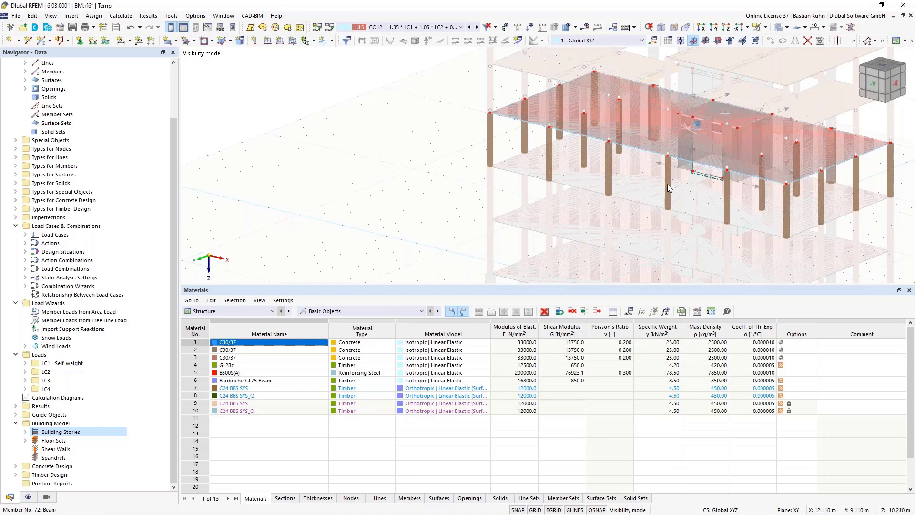
scroll(635, 177, down, 3)
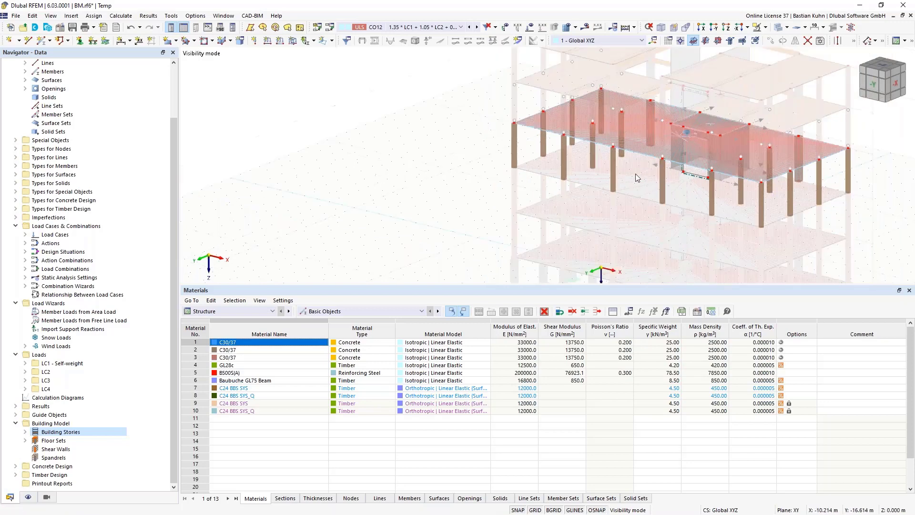
scroll(635, 174, down, 2)
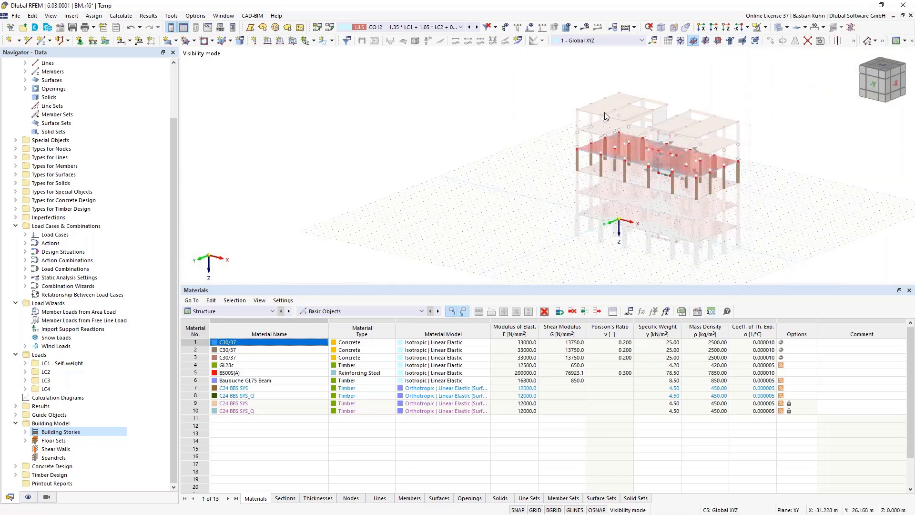
Cancel the visibility mode to show the whole building from the opposite side, and list the building model's floor sets.
click(769, 27)
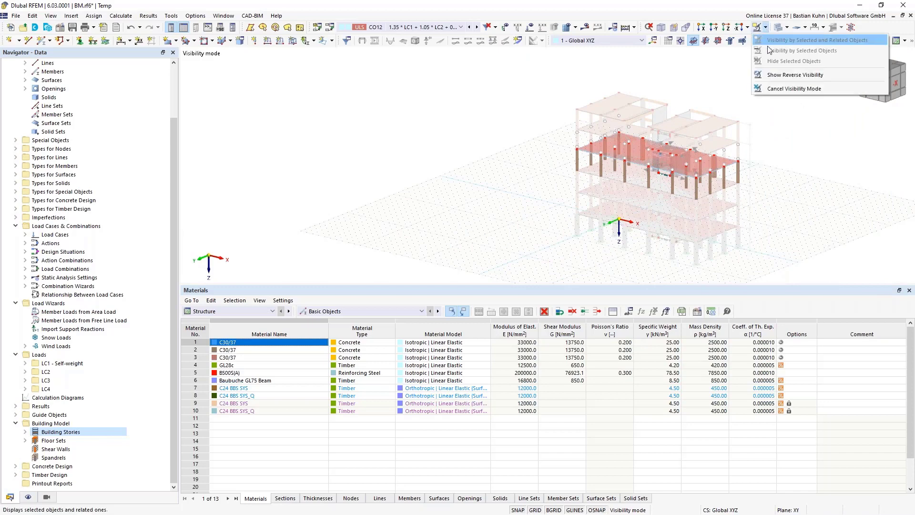
click(780, 91)
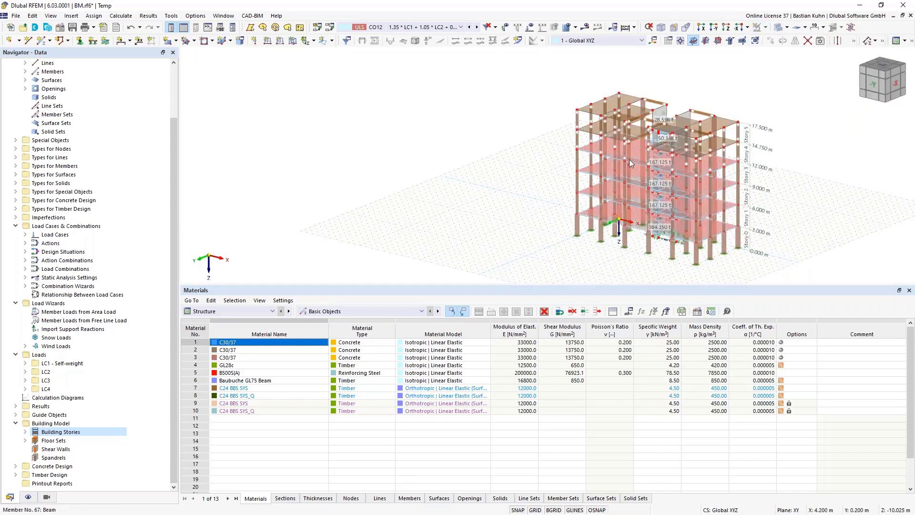
middle_drag(668, 180, 891, 179)
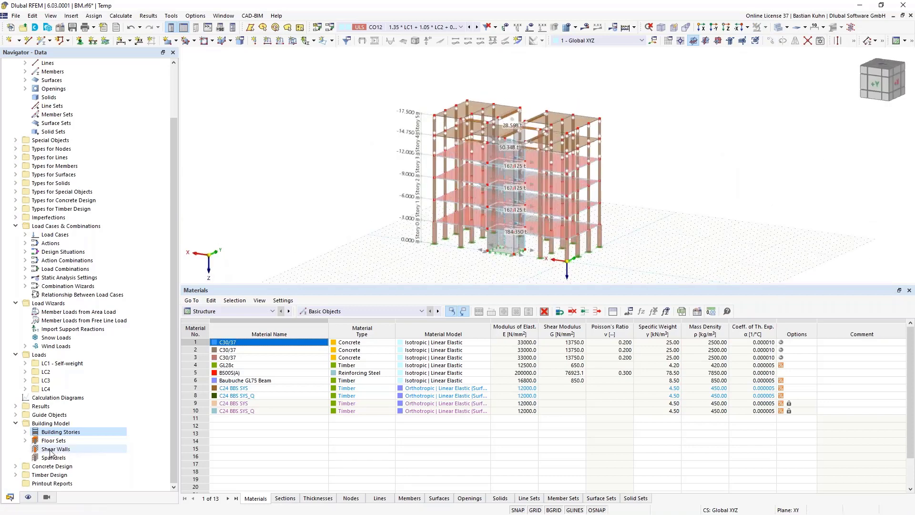
click(25, 441)
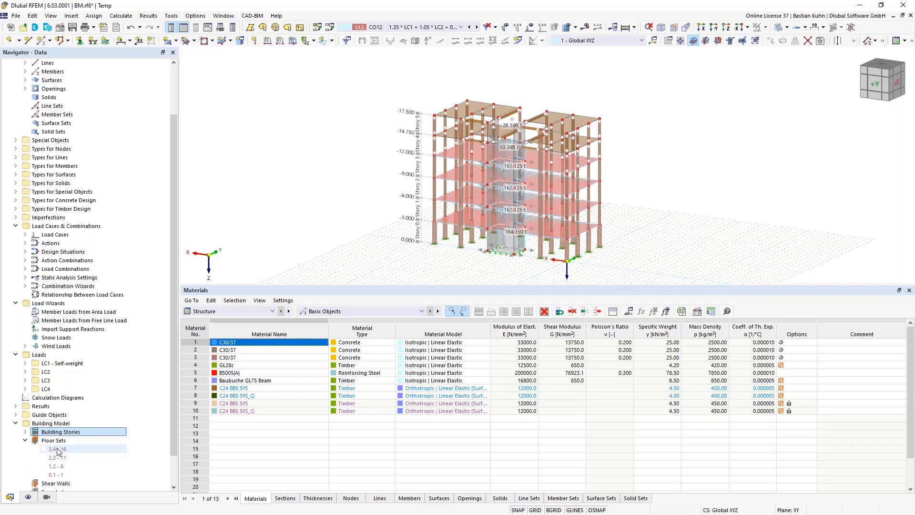
Examine the floor set of the -12.000 m slab with its connected walls and columns in the model preview, keeping it unchanged.
double_click(57, 450)
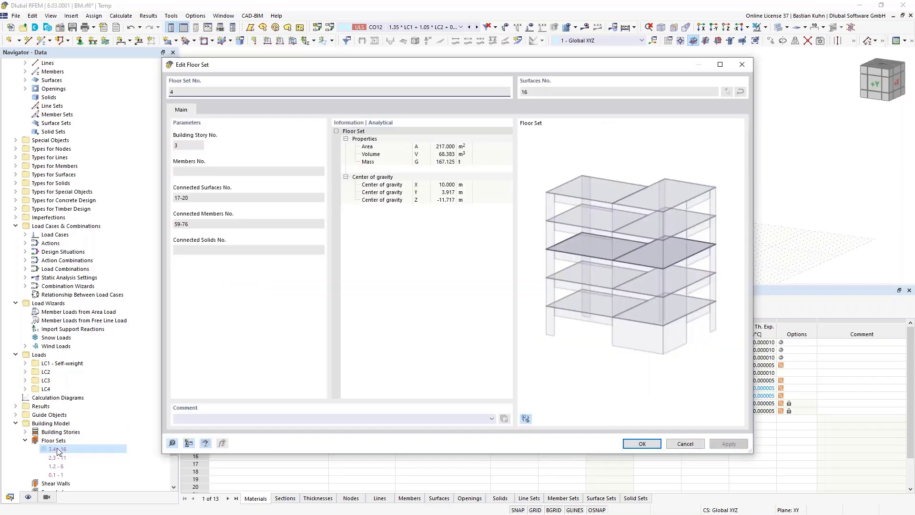
click(525, 418)
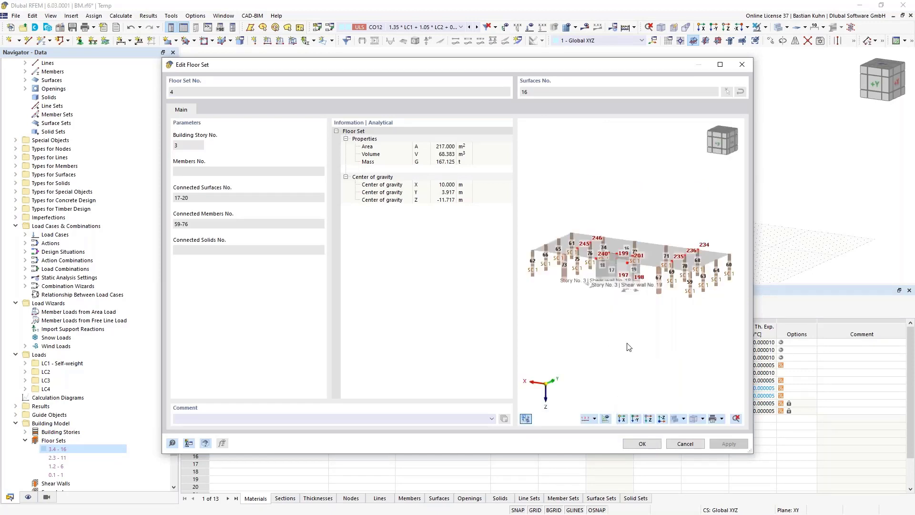
click(685, 443)
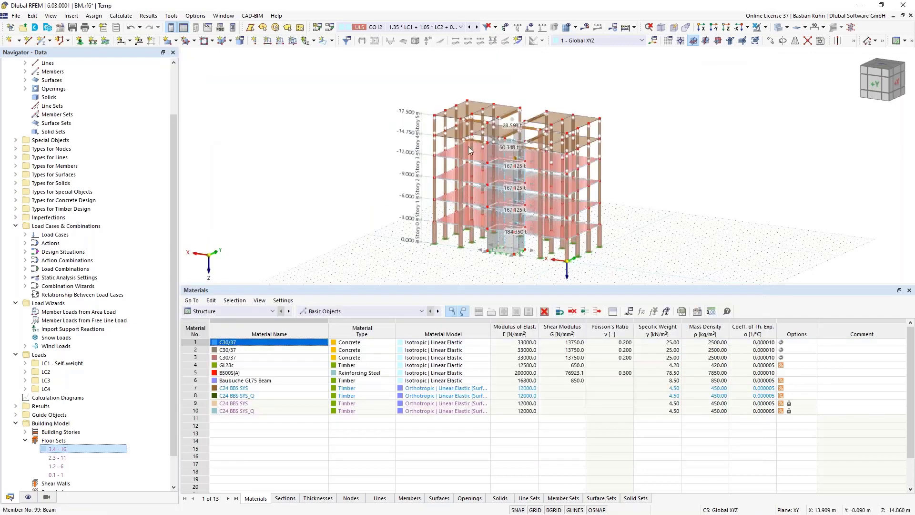
Inspect the diaphragm rigid link of the -12.000 m floor, including its nodes, lines and diaphragm center.
scroll(440, 160, up, 2)
scroll(440, 160, up, 3)
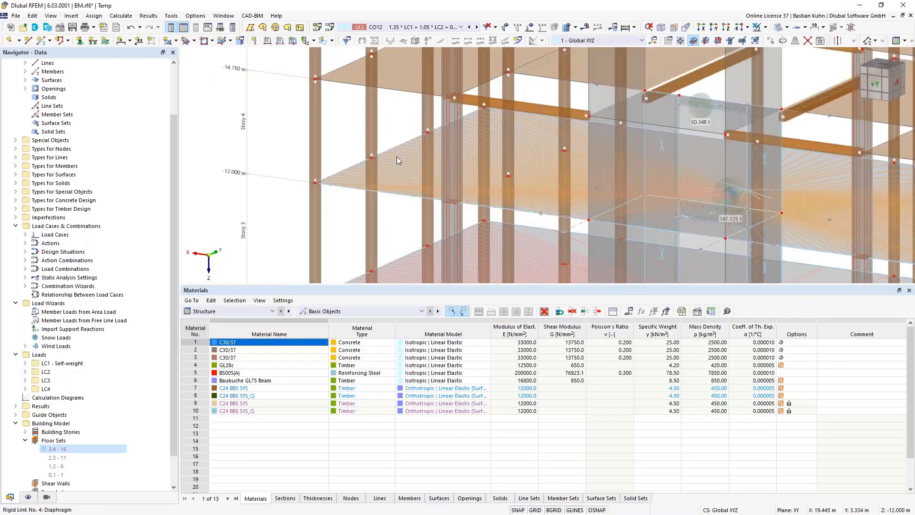
double_click(397, 156)
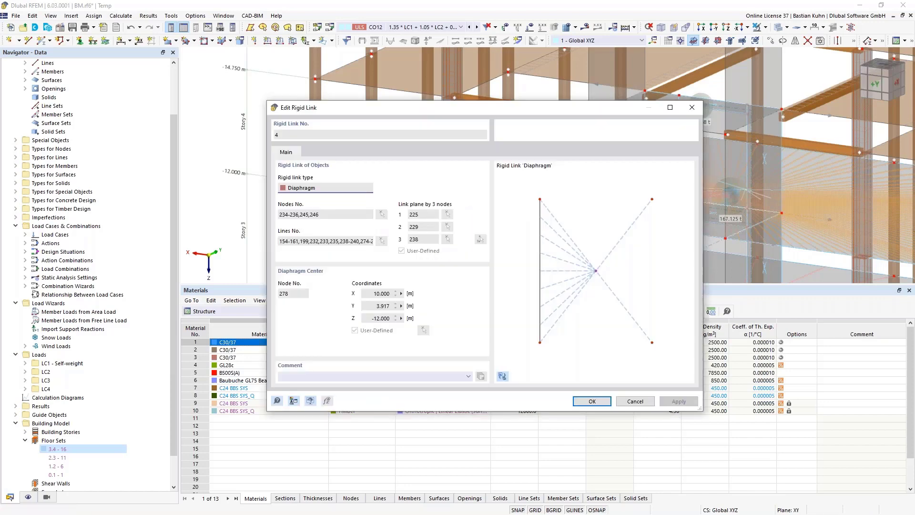
click(631, 401)
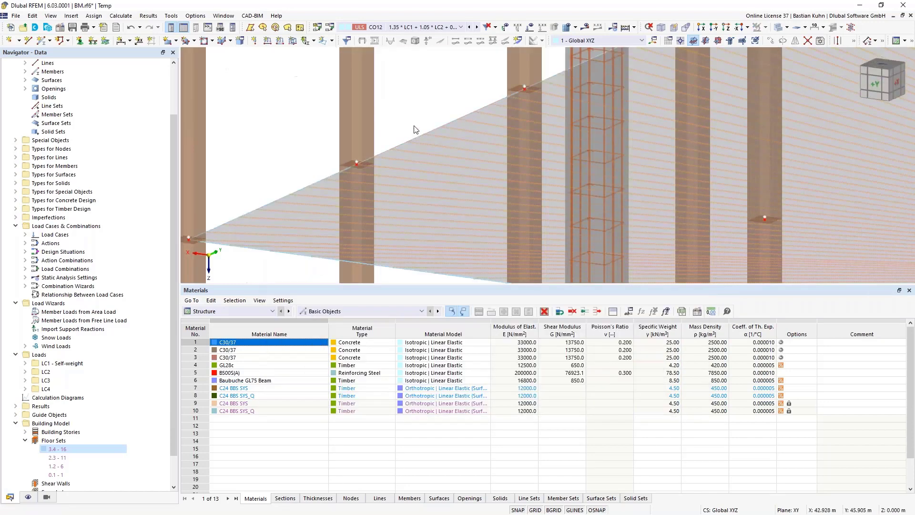
Review the -12.000 m slab's concrete cover and the available surface stiffness types, leaving its properties unchanged.
double_click(409, 168)
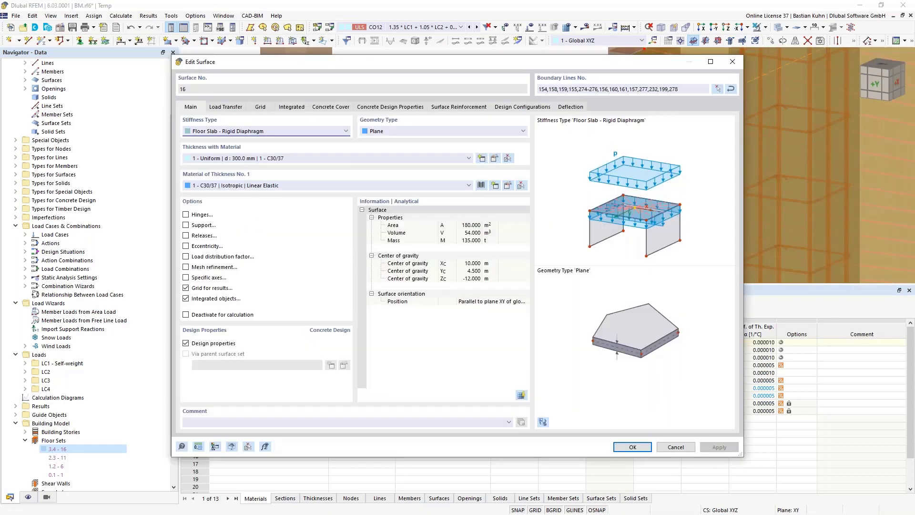
click(332, 107)
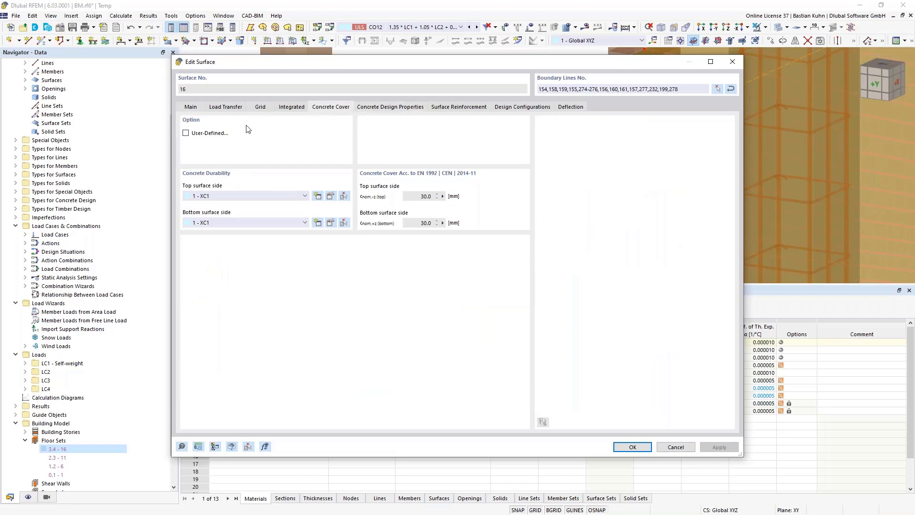
click(189, 108)
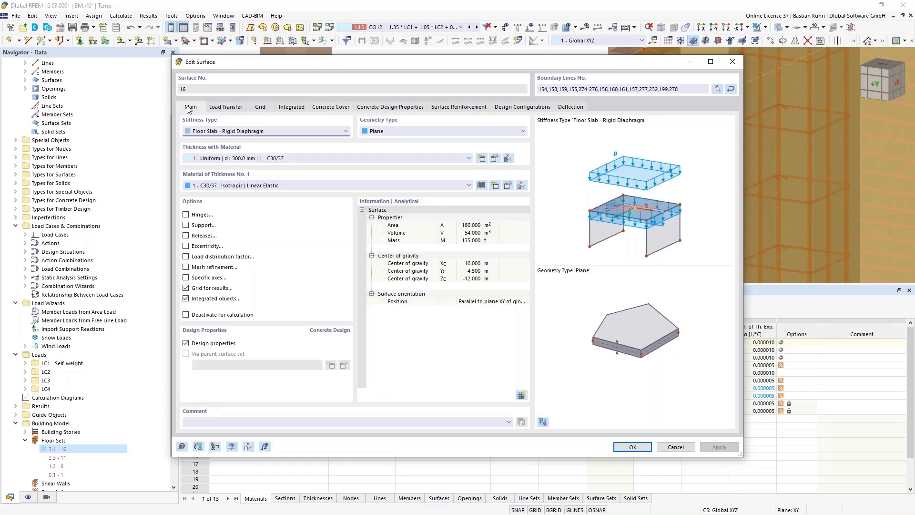
click(199, 136)
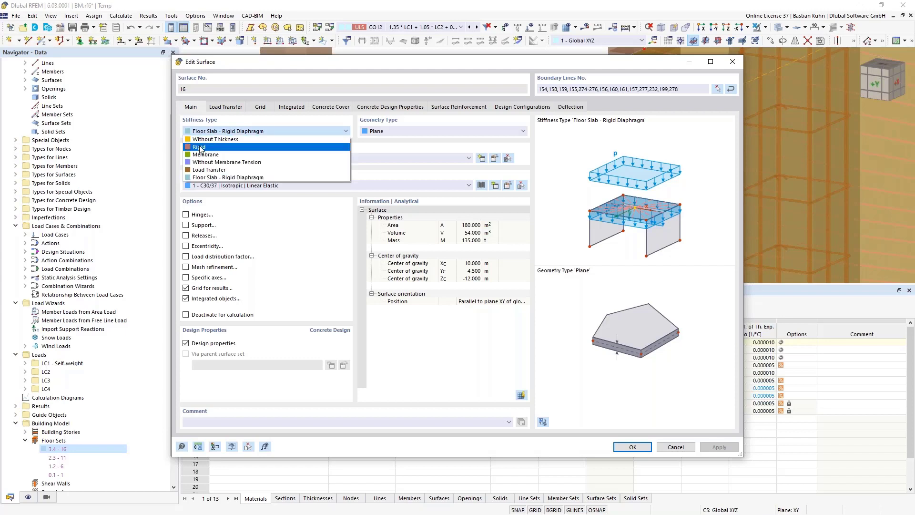
click(206, 99)
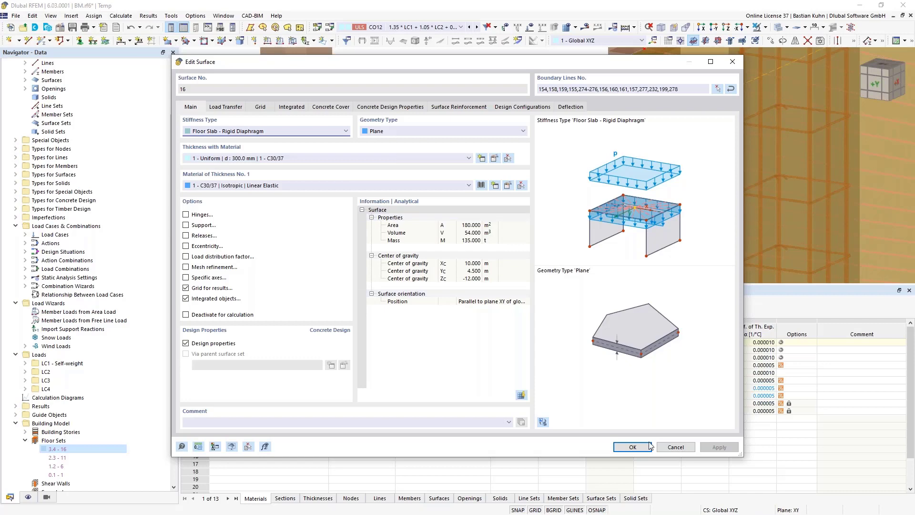
click(668, 448)
click(368, 119)
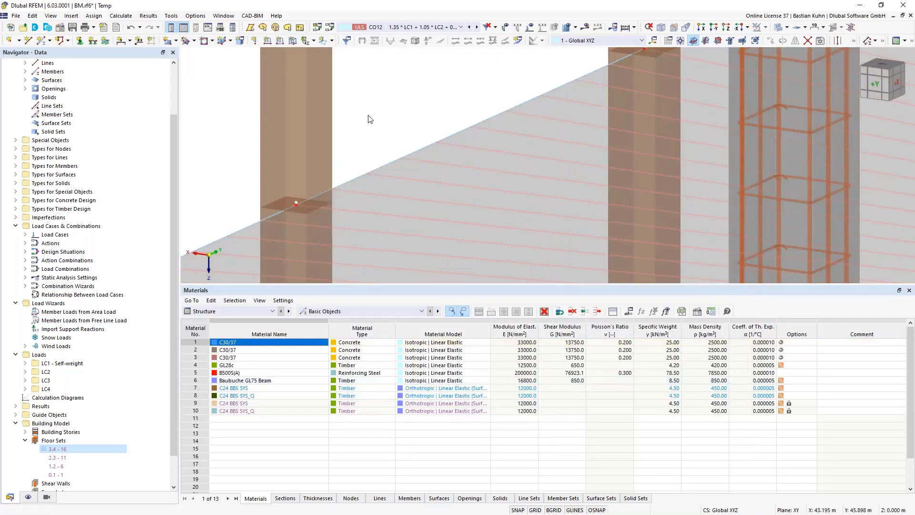
Start defining a new shear wall in the building model.
scroll(367, 118, down, 5)
scroll(114, 393, down, 2)
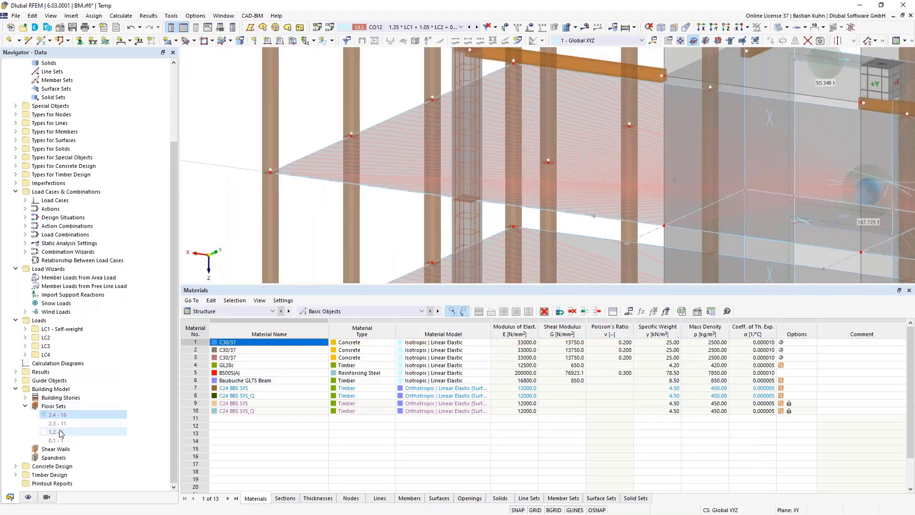
click(56, 450)
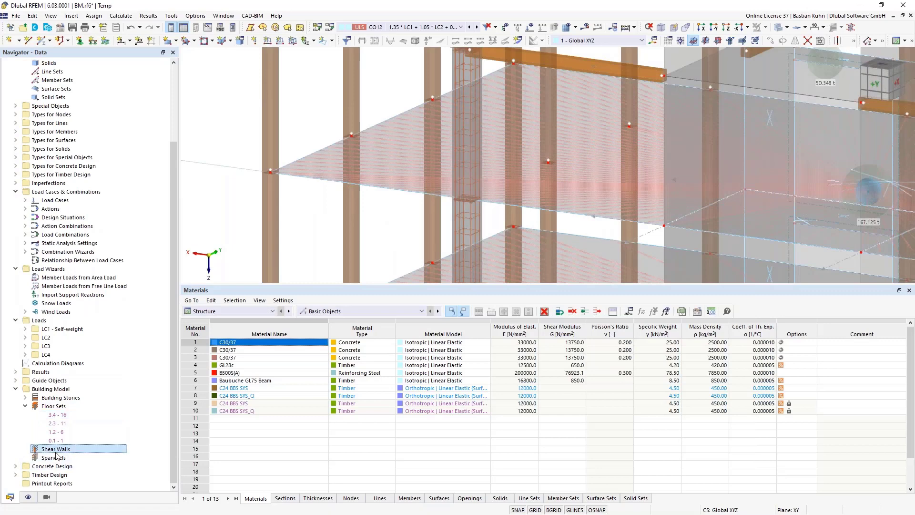
right_click(56, 452)
click(115, 361)
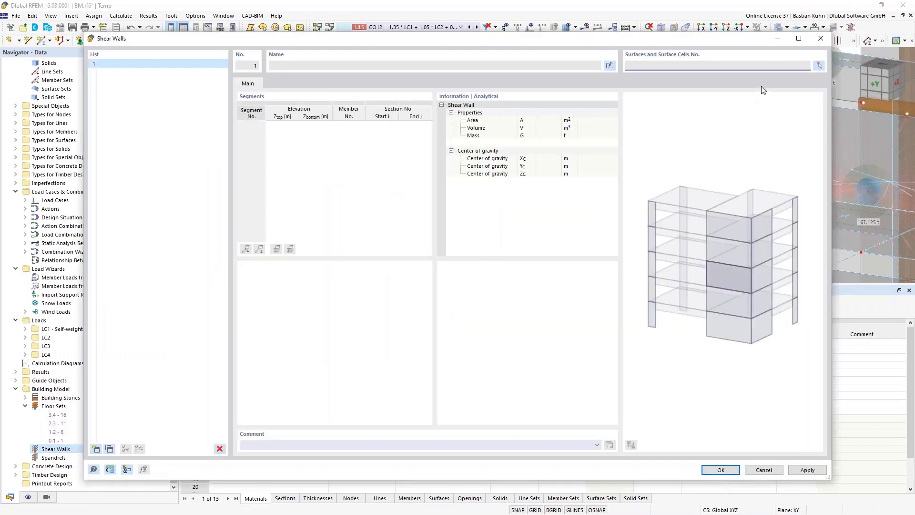
Assign the stacked core wall surfaces 2, 7, 12, 17 and 22 to shear wall 1.
click(818, 65)
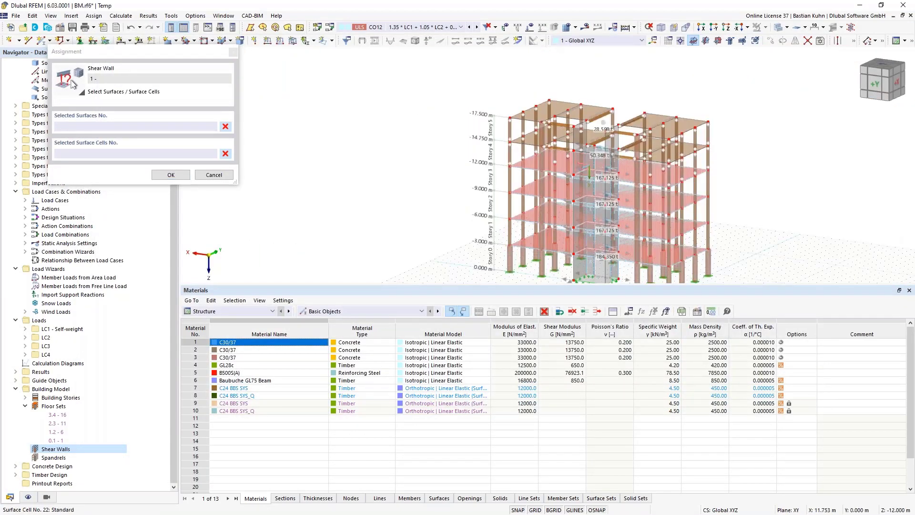
ctrl+middle_drag(494, 149, 443, 179)
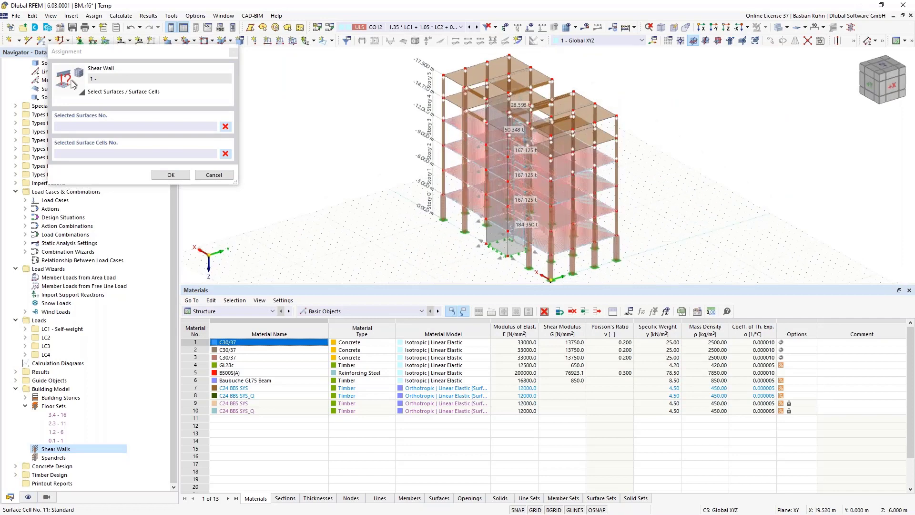
scroll(444, 179, up, 1)
click(504, 246)
click(504, 215)
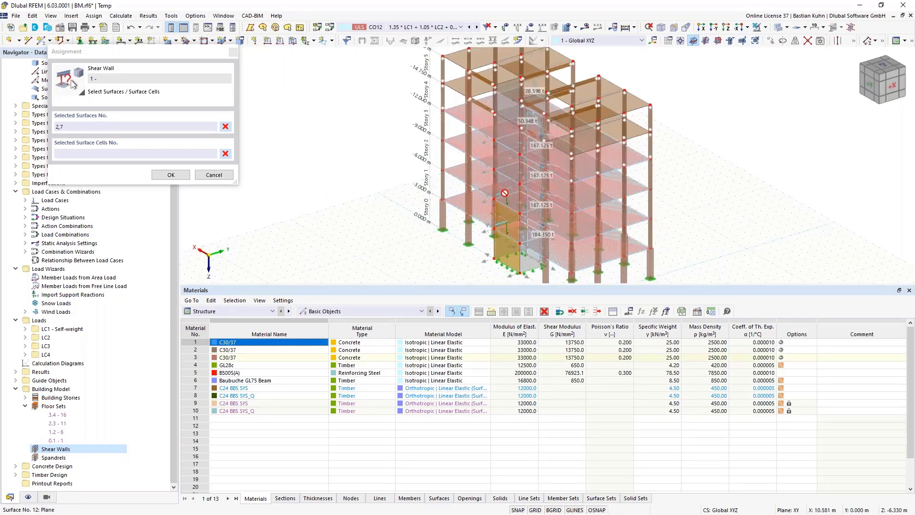
click(503, 190)
click(504, 162)
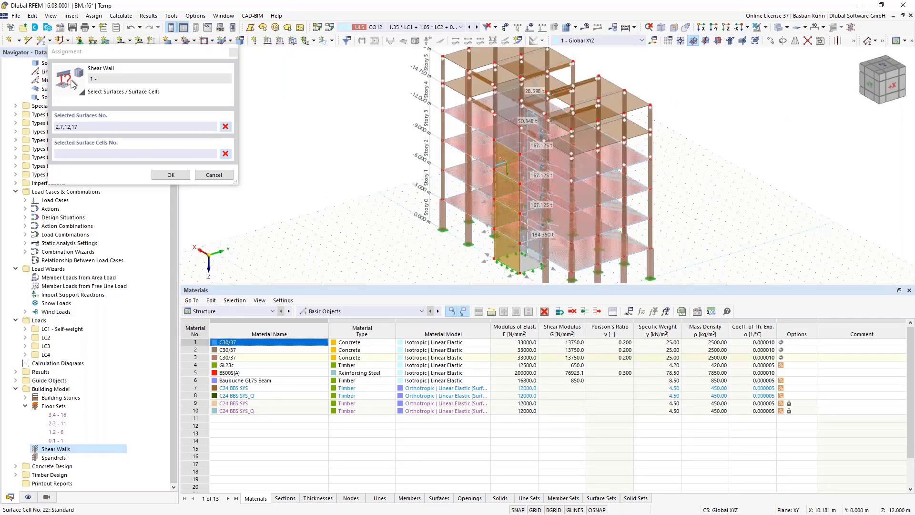
click(506, 130)
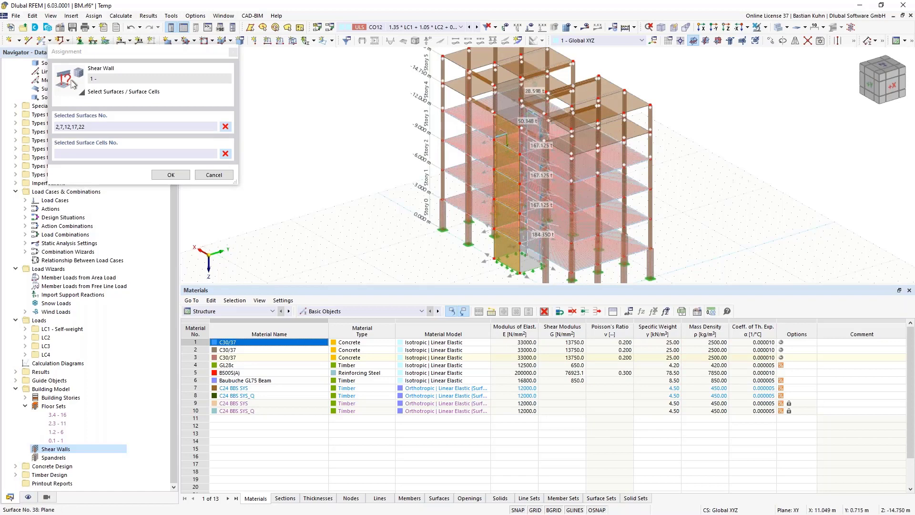
scroll(511, 94, up, 3)
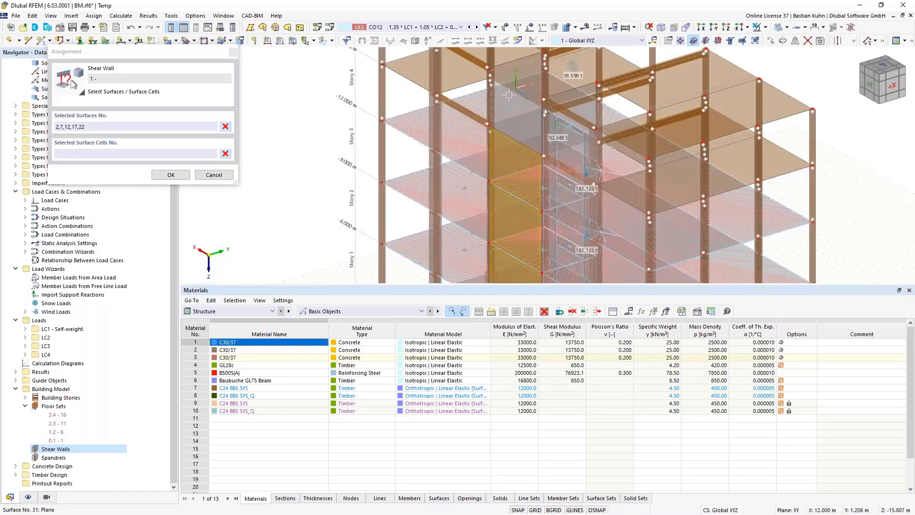
scroll(520, 175, up, 3)
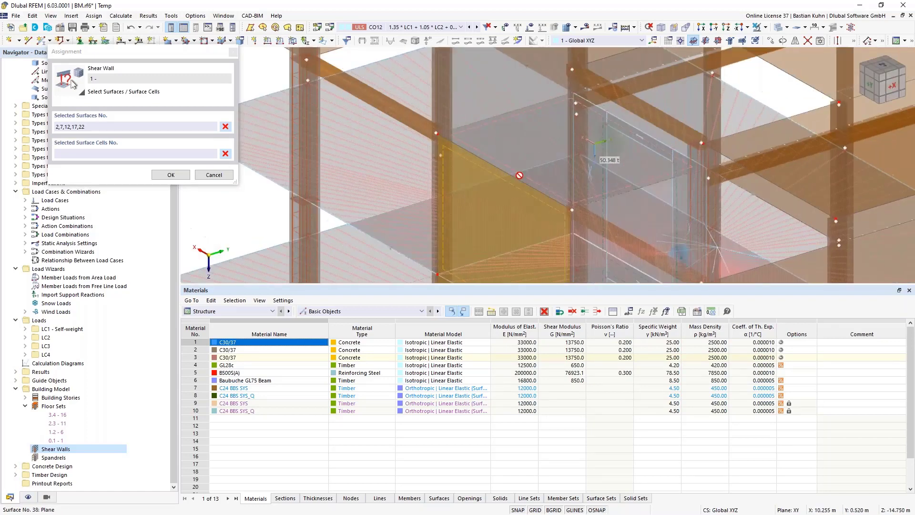
scroll(519, 175, down, 5)
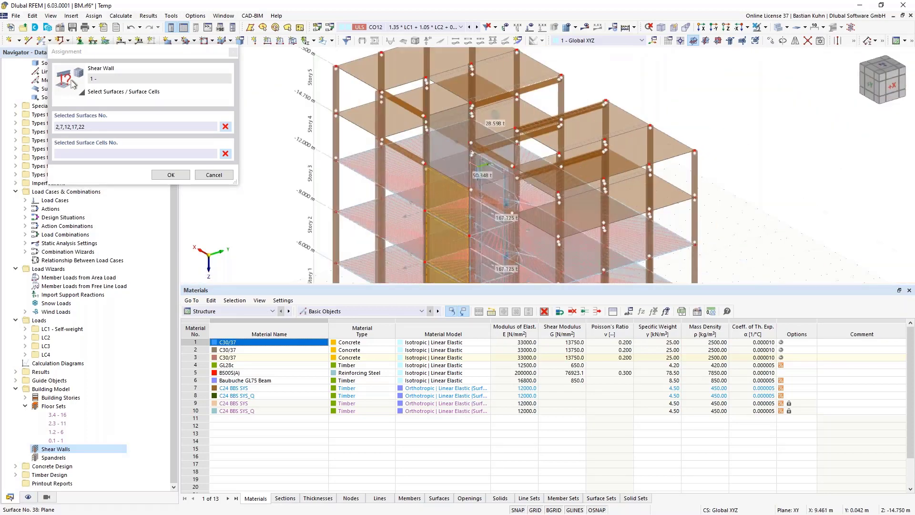
ctrl+middle_drag(481, 177, 523, 179)
click(179, 175)
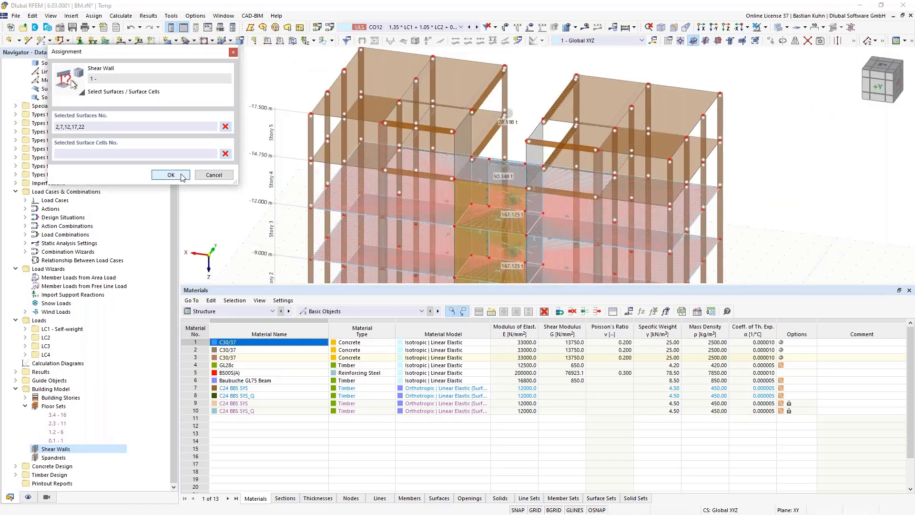
double_click(384, 228)
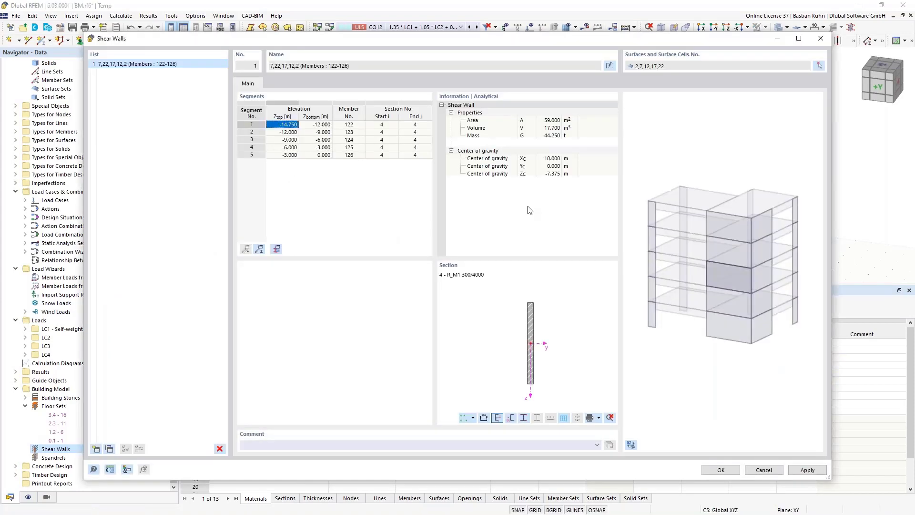
Show the real model in the dialog's preview graphic and apply shear wall 1.
click(631, 444)
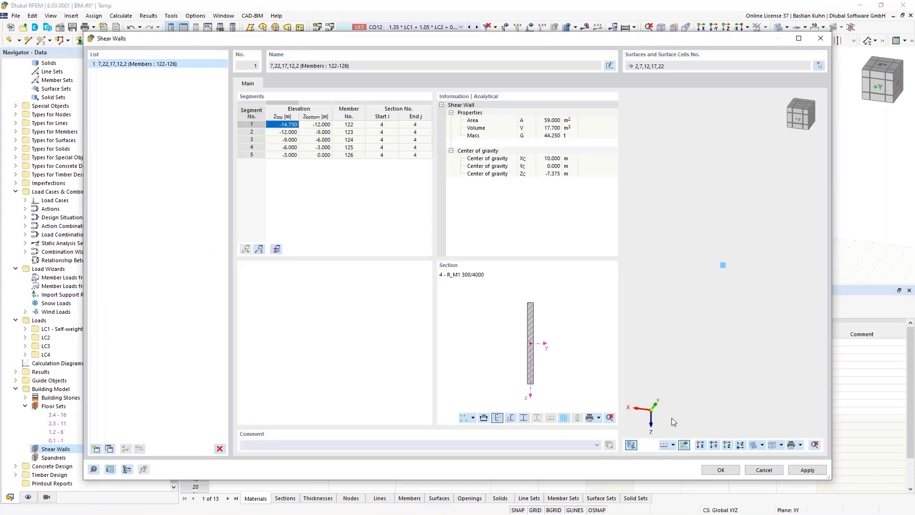
click(803, 473)
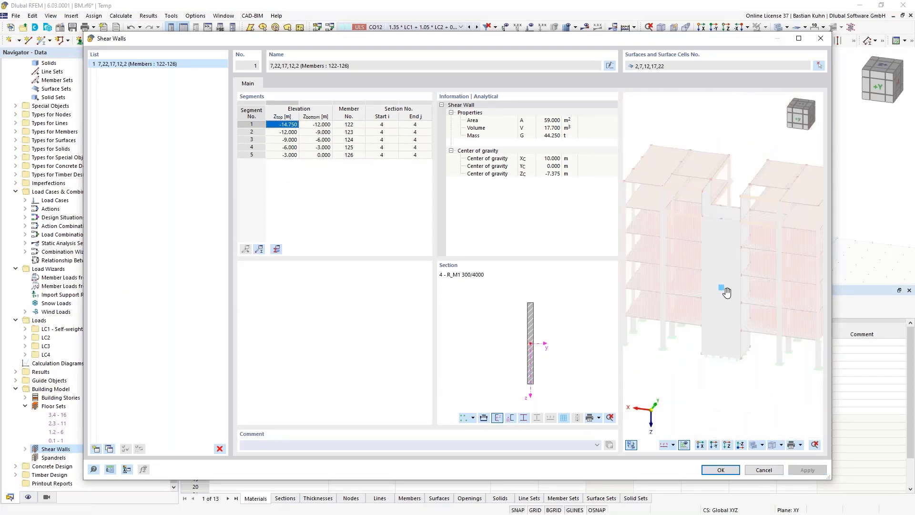
ctrl+middle_drag(722, 294, 707, 328)
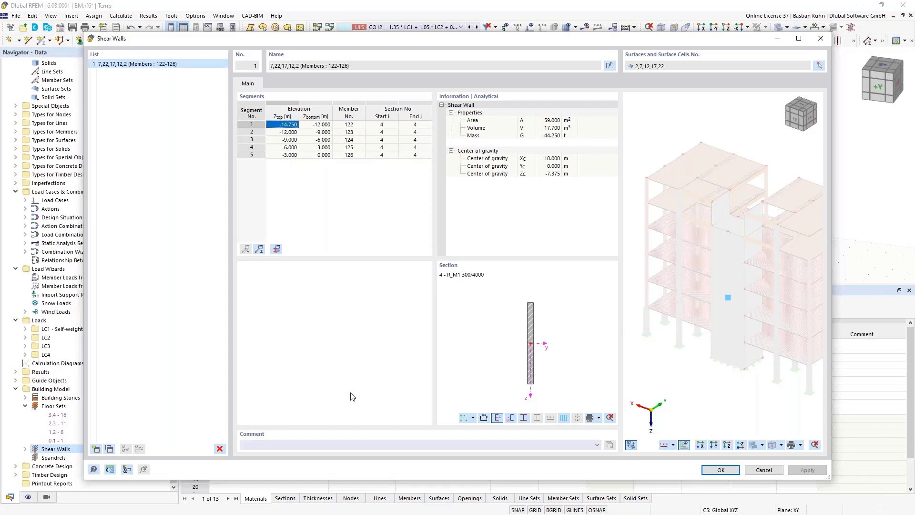
Create shear wall 2 from the core side wall surfaces 4, 9, 14, 19, 24 and 32.
click(95, 449)
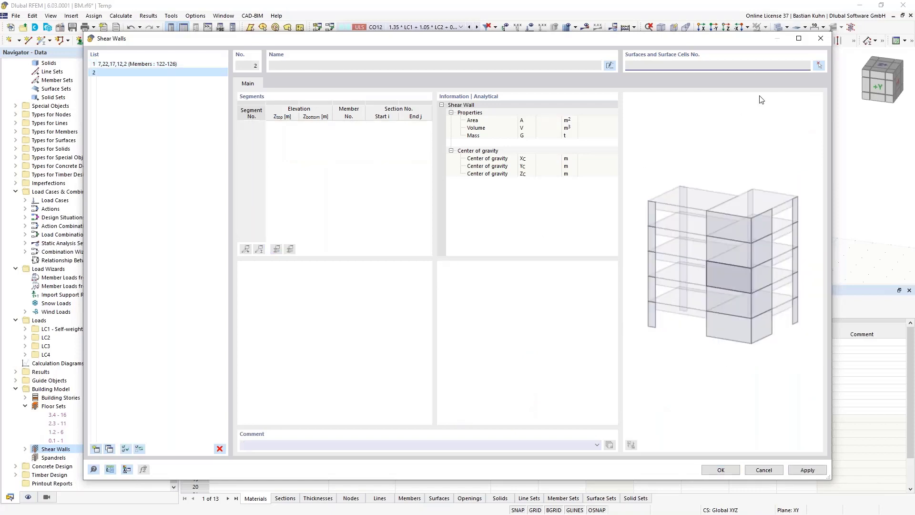
click(819, 65)
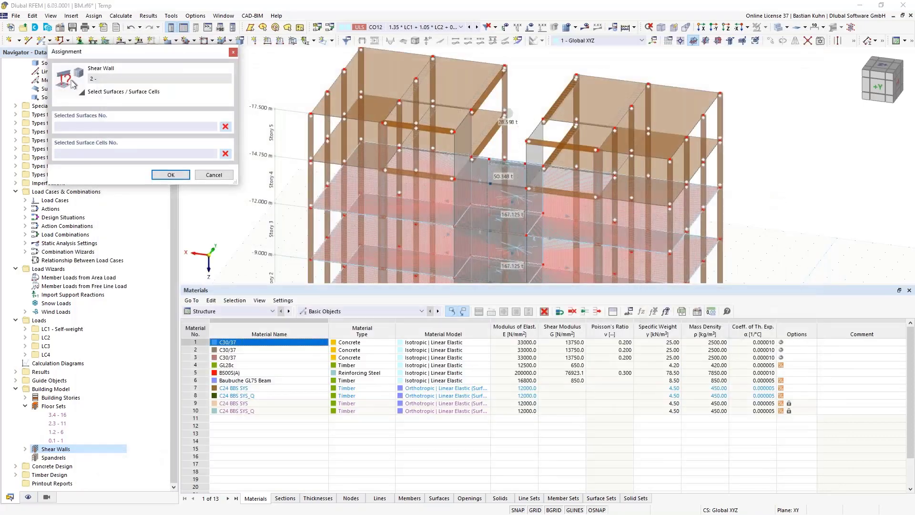
middle_drag(535, 201, 595, 117)
scroll(595, 117, down, 3)
scroll(591, 242, up, 4)
click(595, 222)
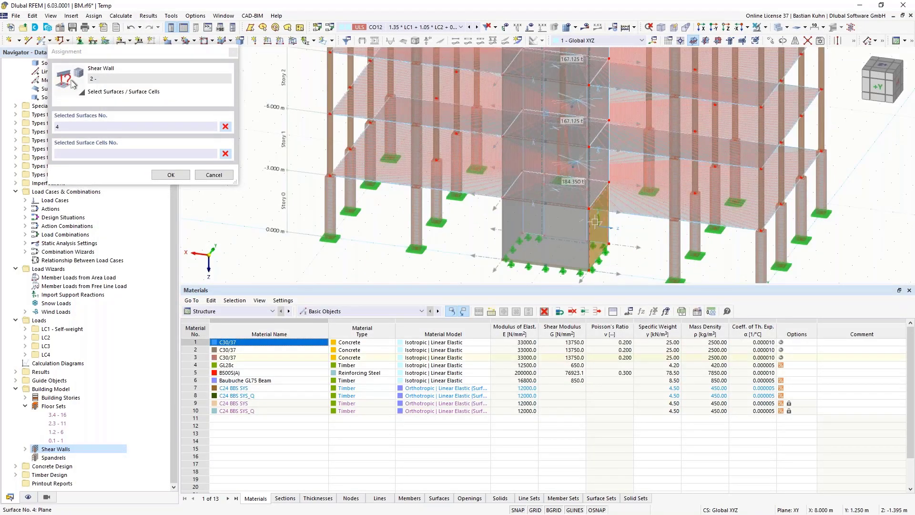
click(598, 184)
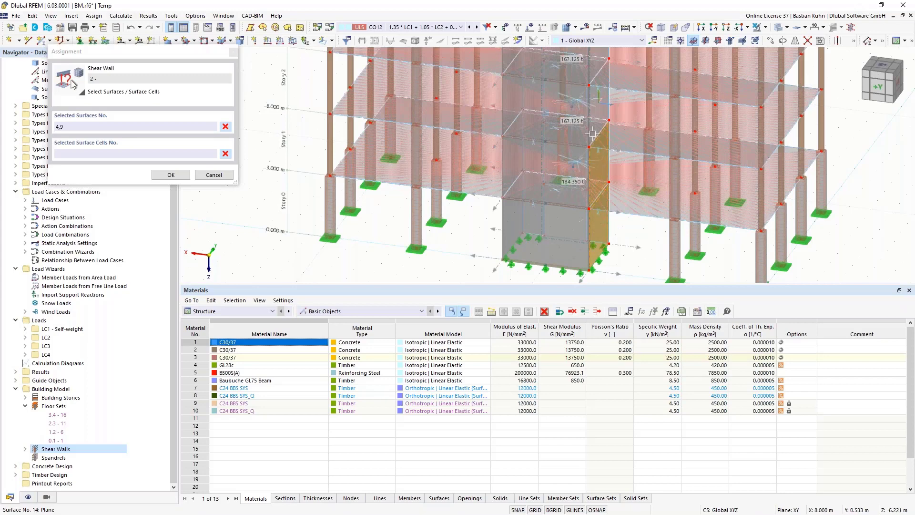
click(597, 110)
middle_drag(598, 98, 591, 163)
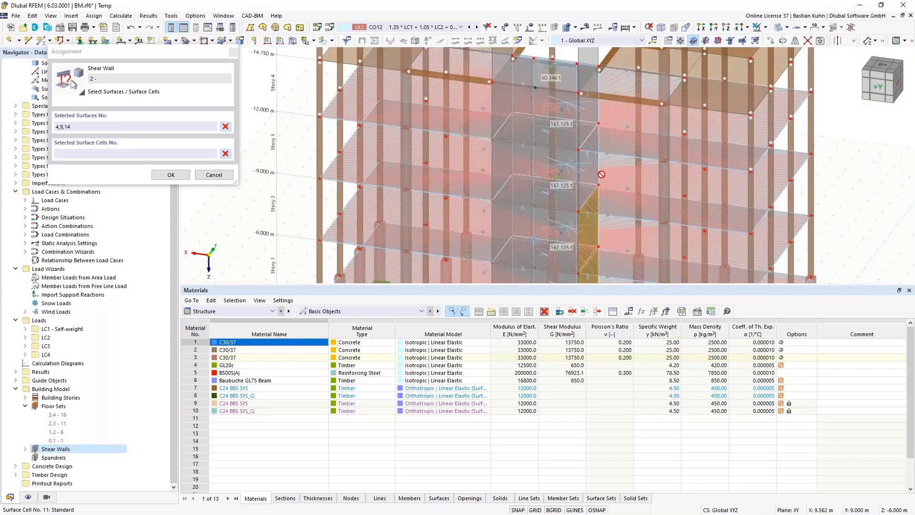
click(591, 163)
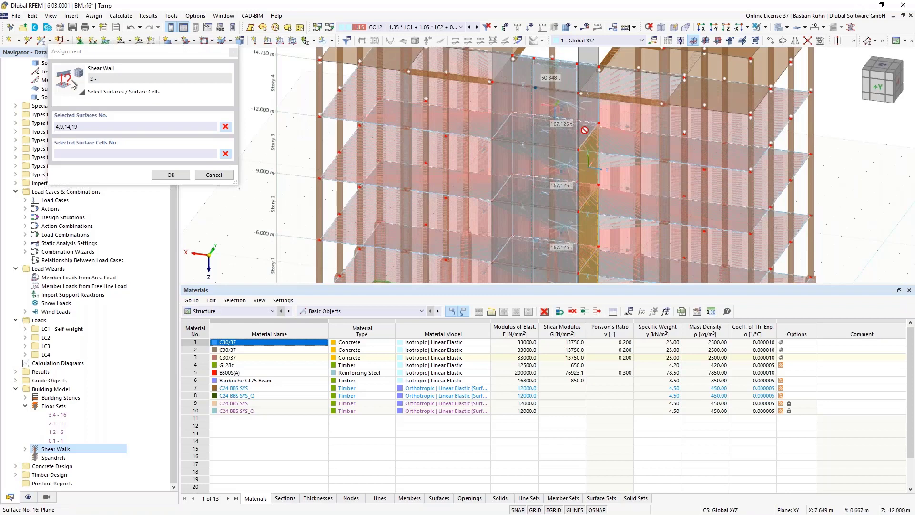
click(584, 126)
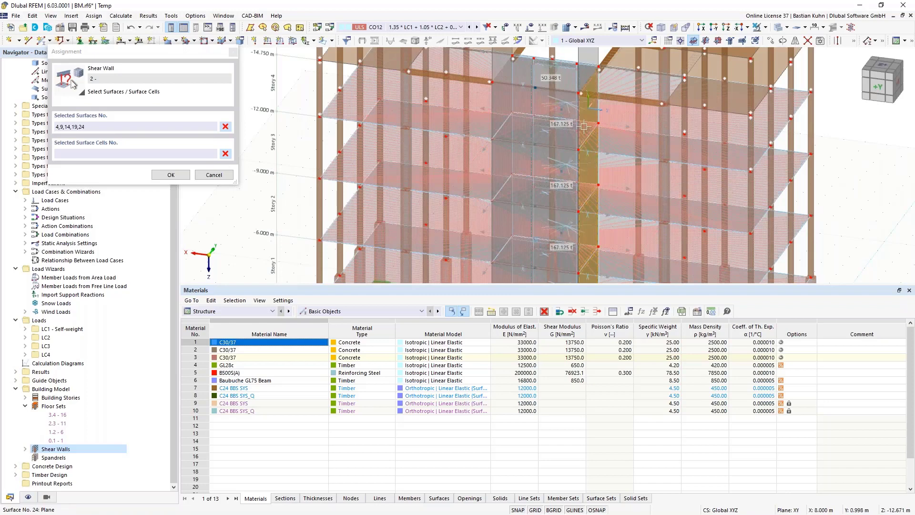
click(588, 79)
middle_drag(588, 102, 597, 162)
scroll(596, 162, down, 2)
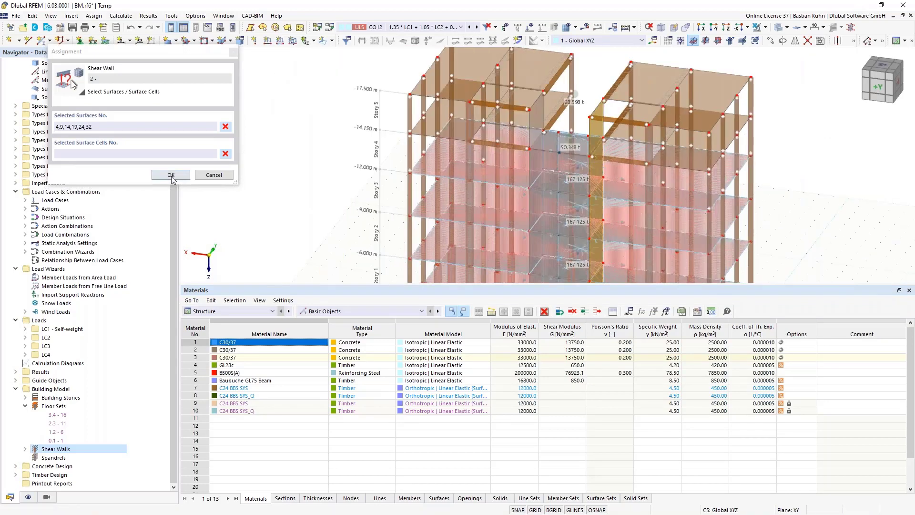
click(171, 175)
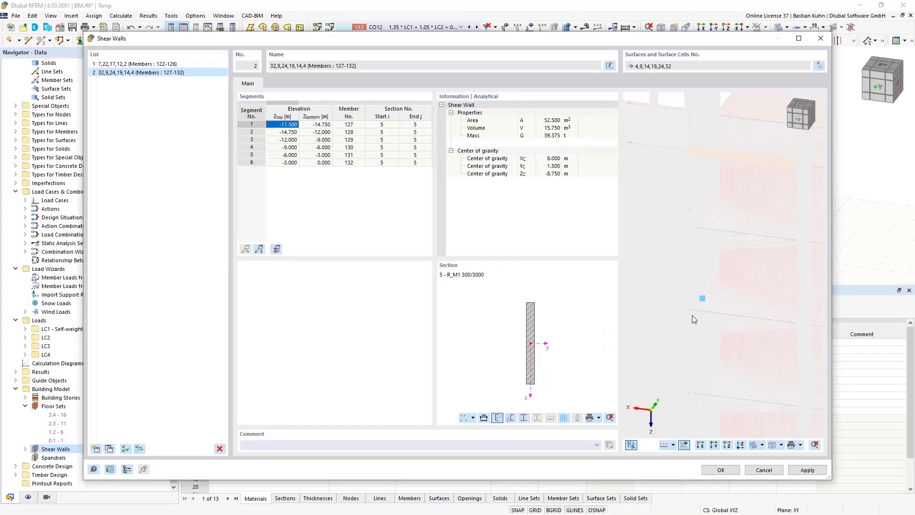
Create shear wall 3 from the opposite core side wall surfaces 3, 8, 13, 18, 23 and 31, and accept all shear walls.
click(97, 450)
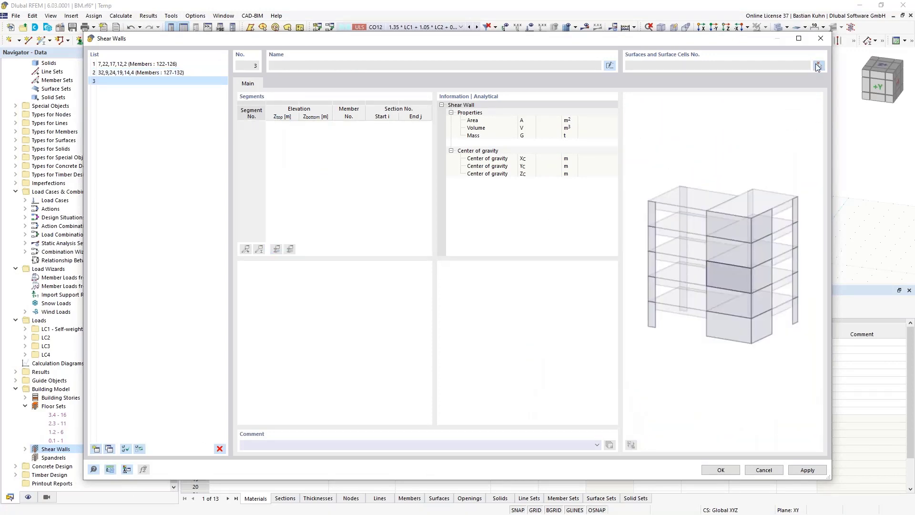
click(819, 65)
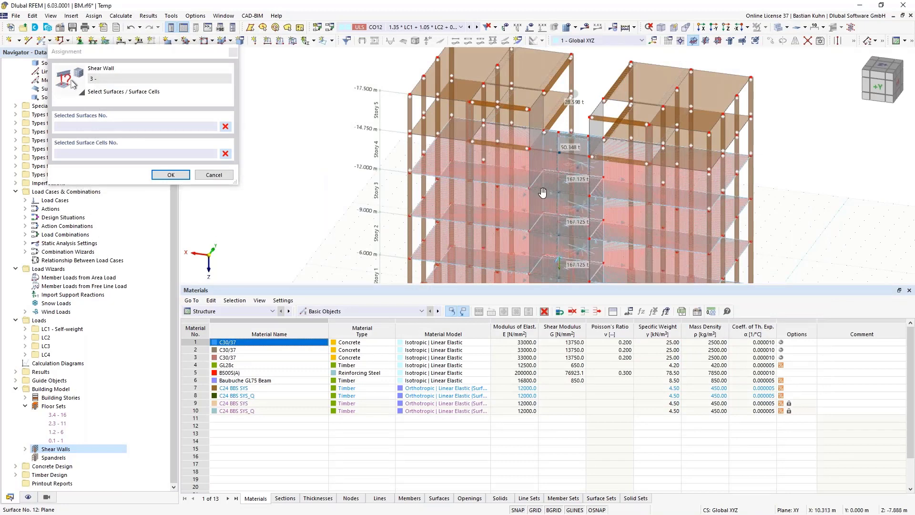
middle_drag(541, 214, 701, 162)
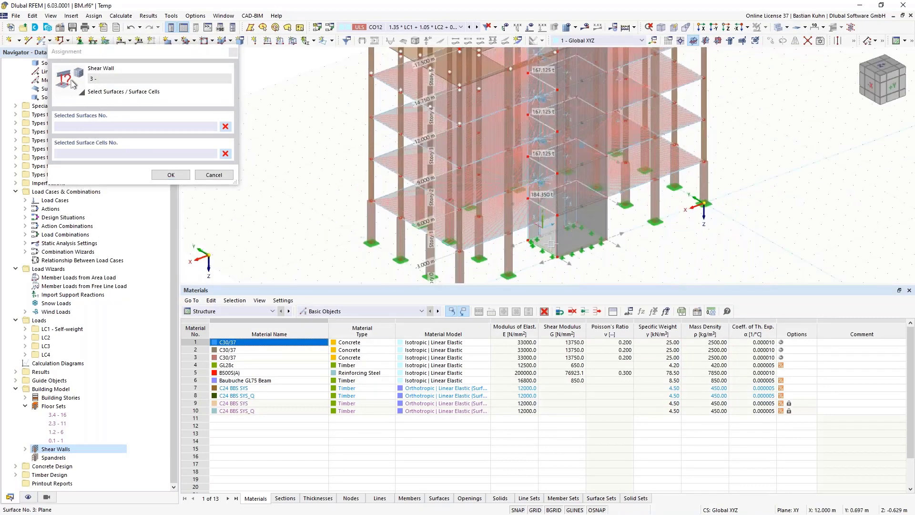
click(543, 226)
click(545, 186)
click(548, 143)
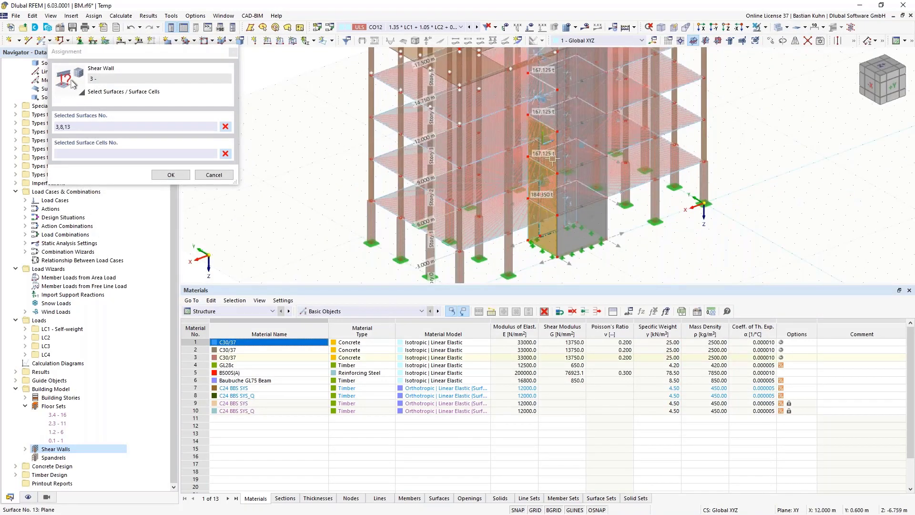
click(553, 132)
middle_drag(554, 133, 568, 250)
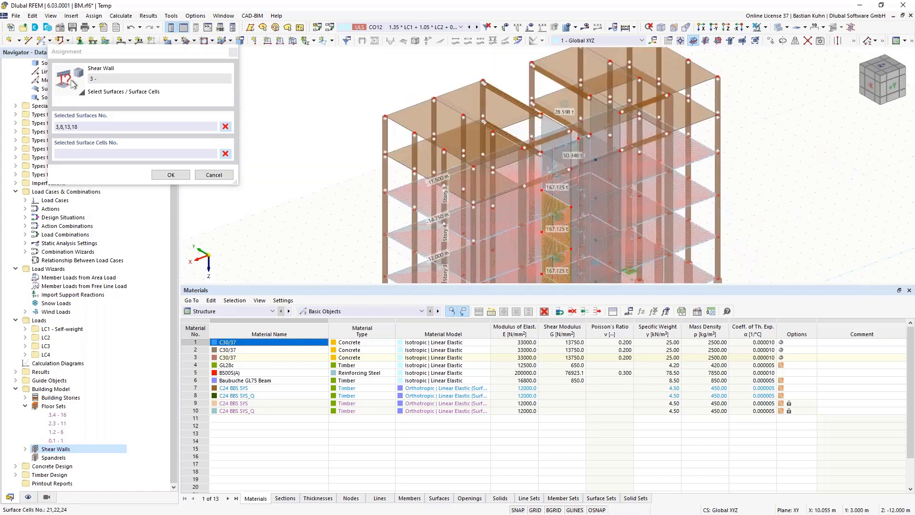
click(559, 189)
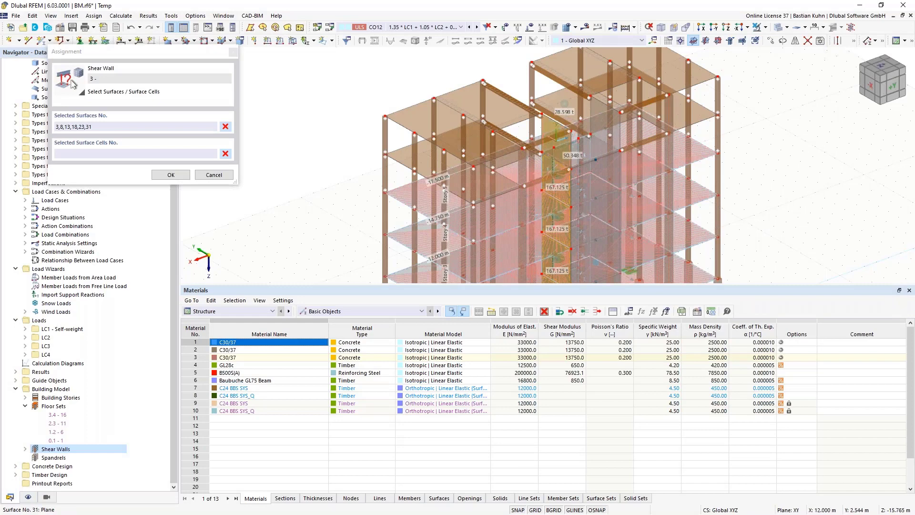
click(167, 176)
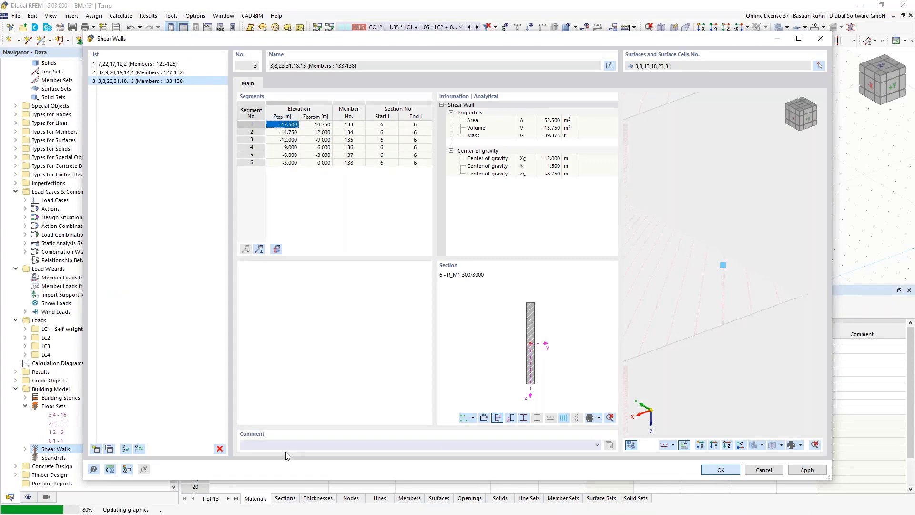
key(Return)
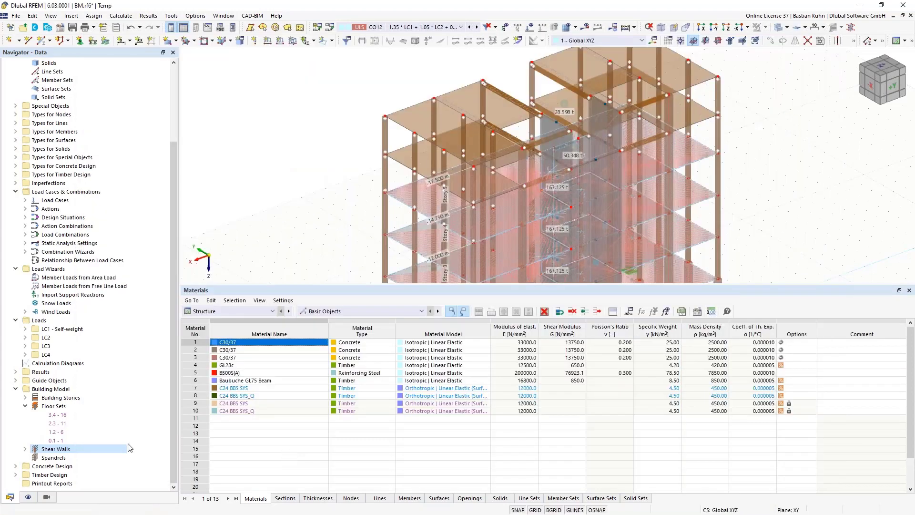
Hide the rigid links among the special objects in the model display to expose the shear walls' result beams.
click(28, 496)
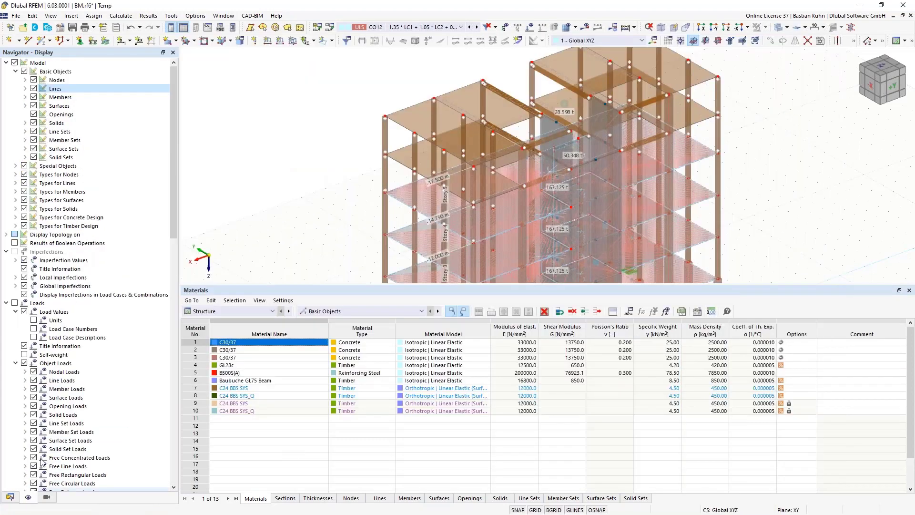
click(15, 166)
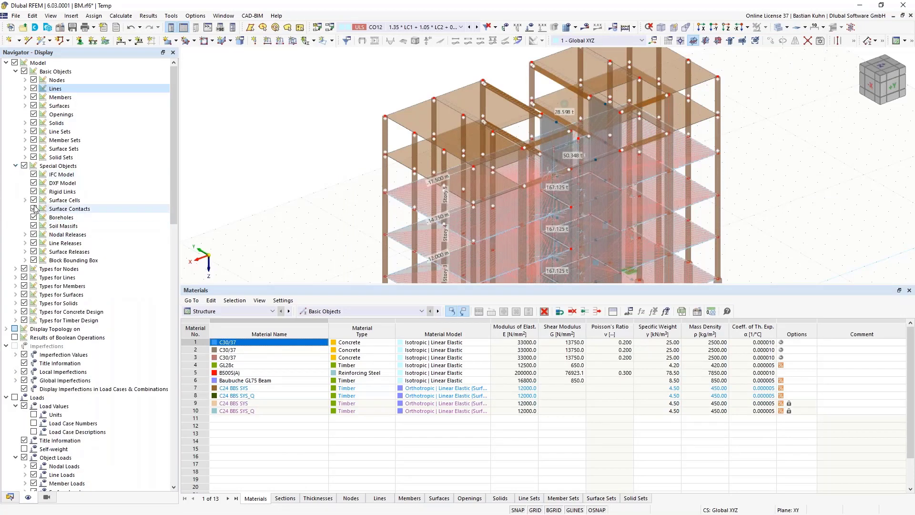
click(33, 191)
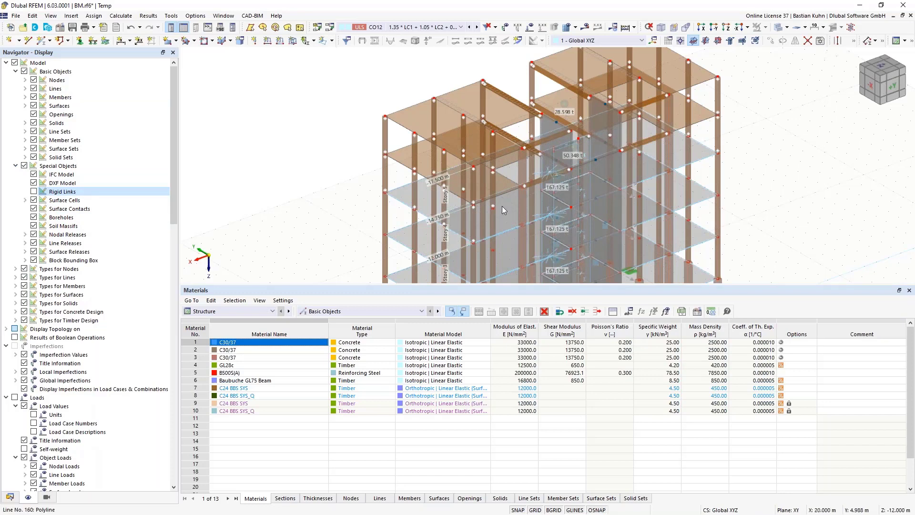
scroll(534, 191, down, 3)
middle_drag(538, 207, 701, 157)
scroll(550, 186, up, 1)
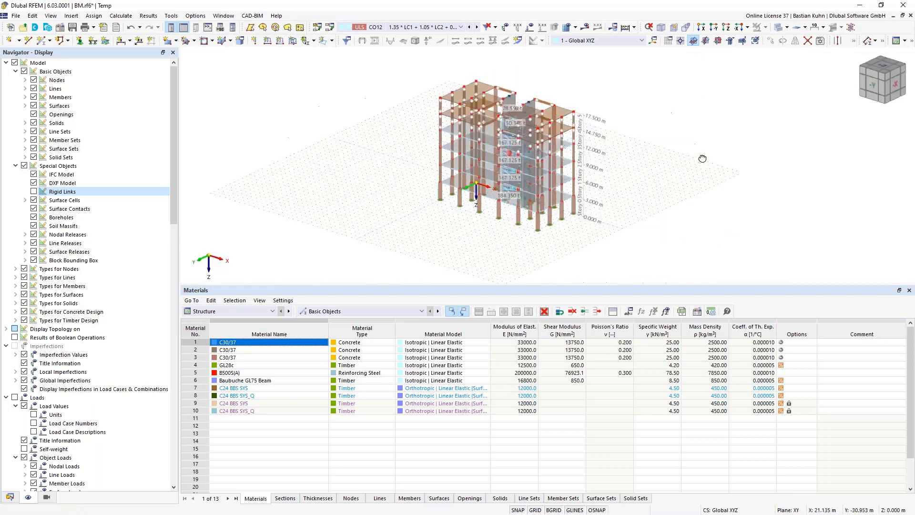
scroll(700, 157, down, 1)
scroll(522, 134, up, 3)
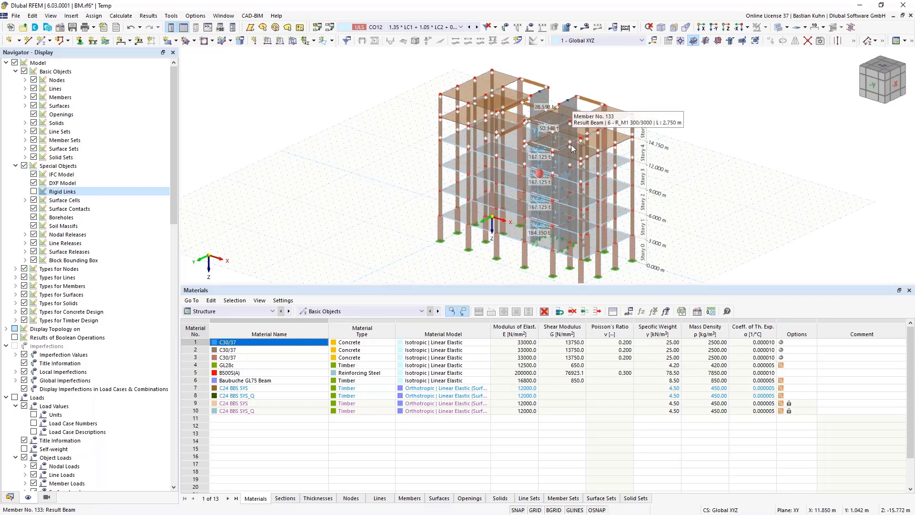
Run the calculation for design situation DS1 ULS (STR/GEO) and display its results on the model.
click(460, 27)
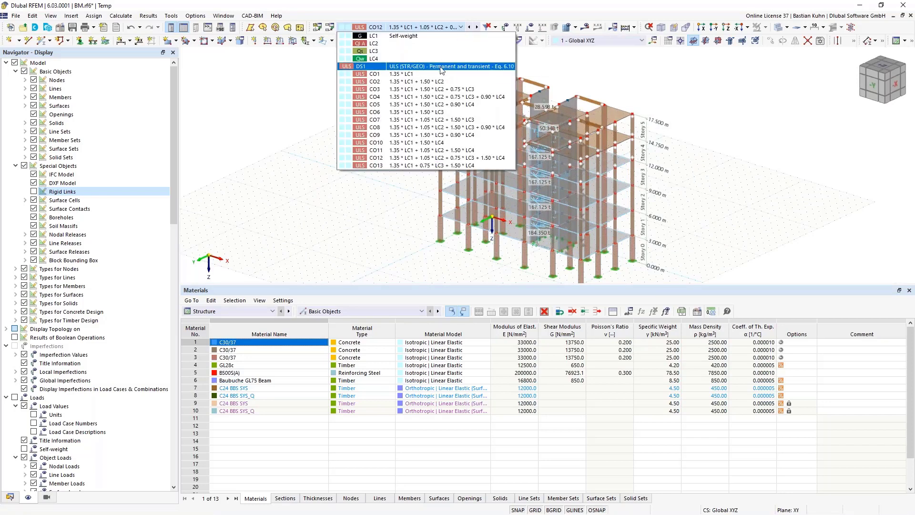
click(441, 70)
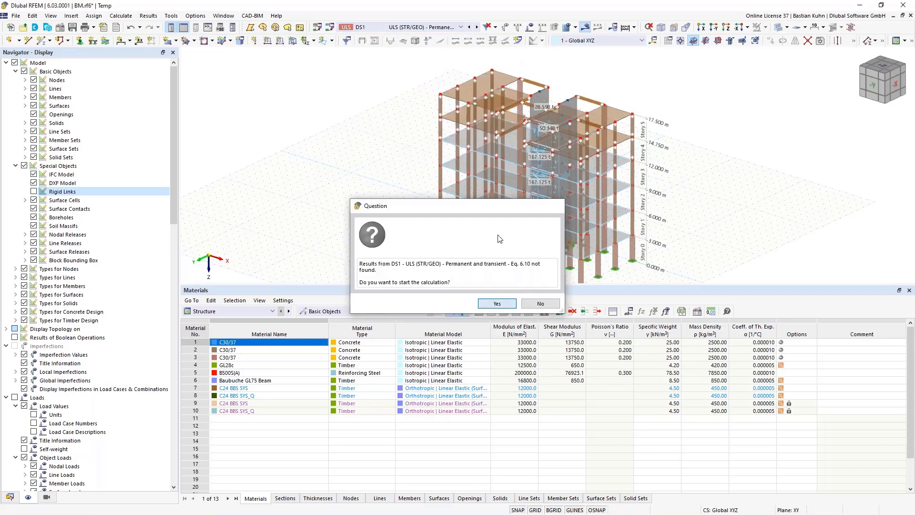
click(505, 304)
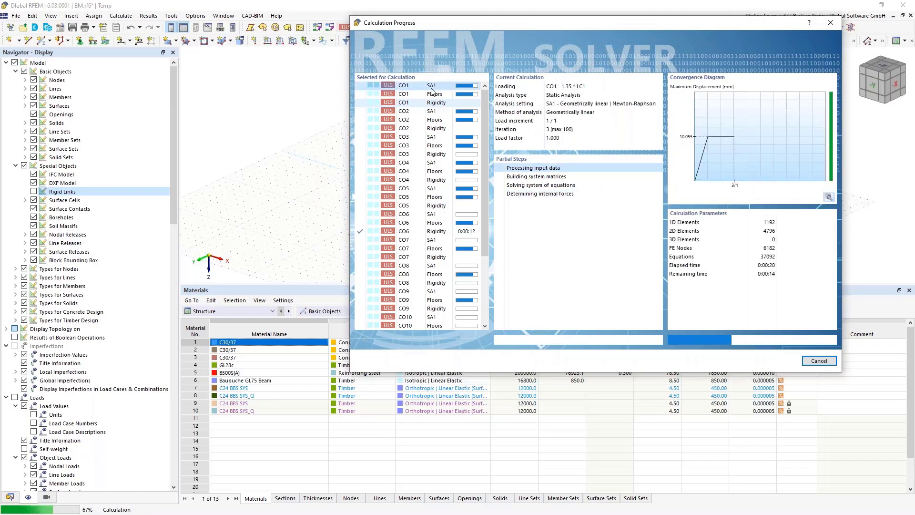
scroll(431, 255, down, 4)
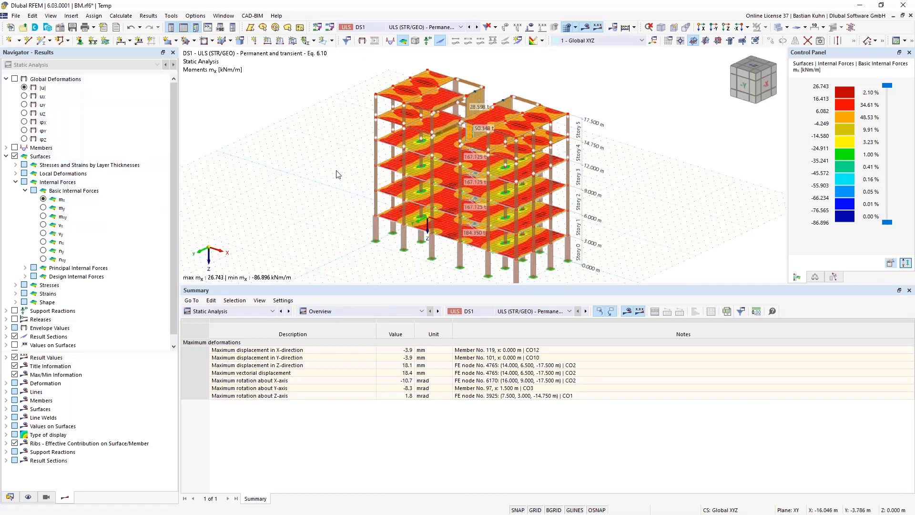
ctrl+middle_drag(336, 163, 376, 167)
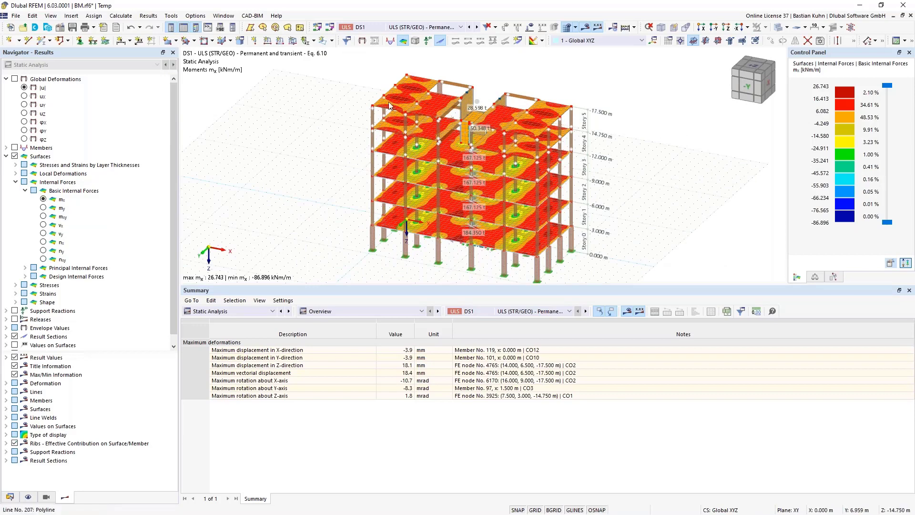
Display the results of load combination CO12, expand the building-story analysis options and examine the Main results around the core.
click(424, 27)
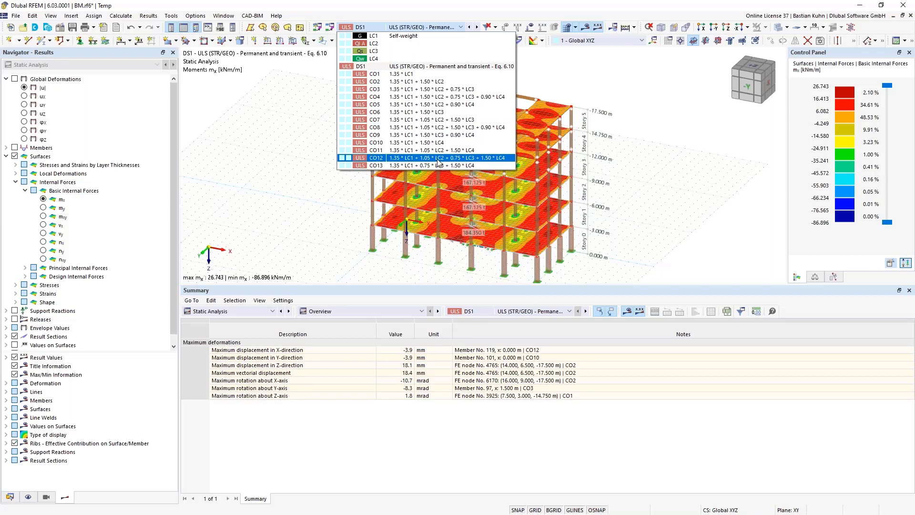
click(425, 73)
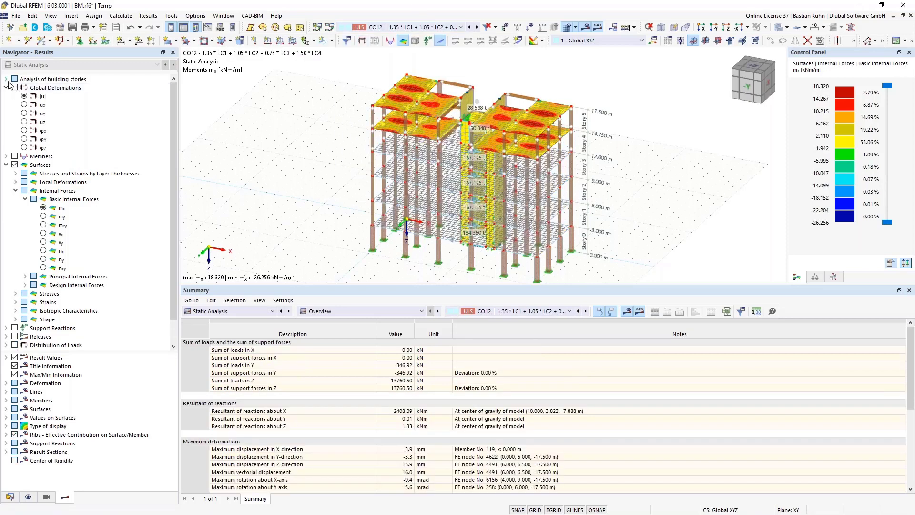
click(6, 80)
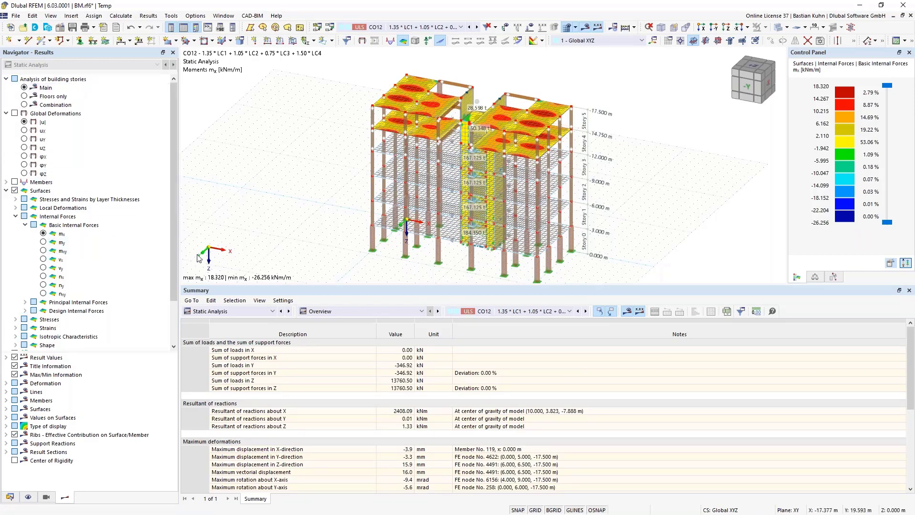
mouse_move(320, 173)
middle_down()
mouse_move(296, 174)
mouse_move(427, 157)
mouse_move(305, 177)
middle_up()
scroll(442, 213, up, 1)
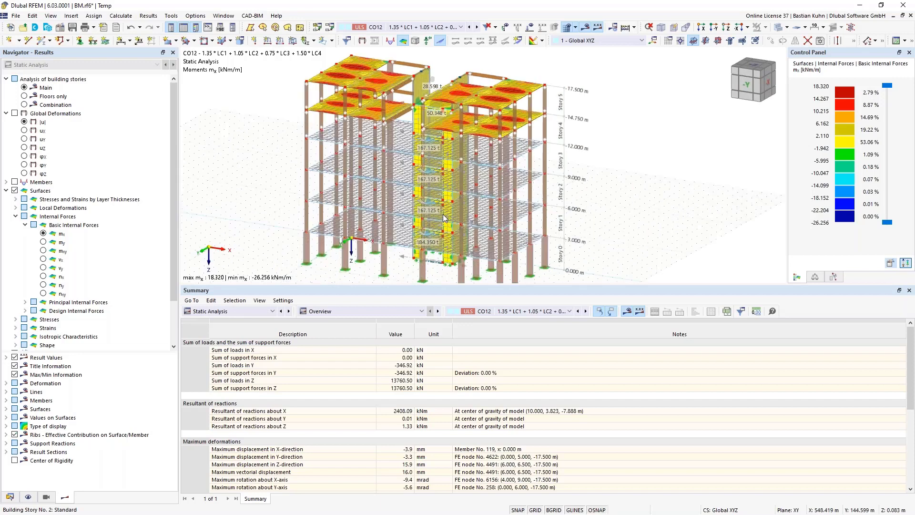
scroll(442, 213, up, 3)
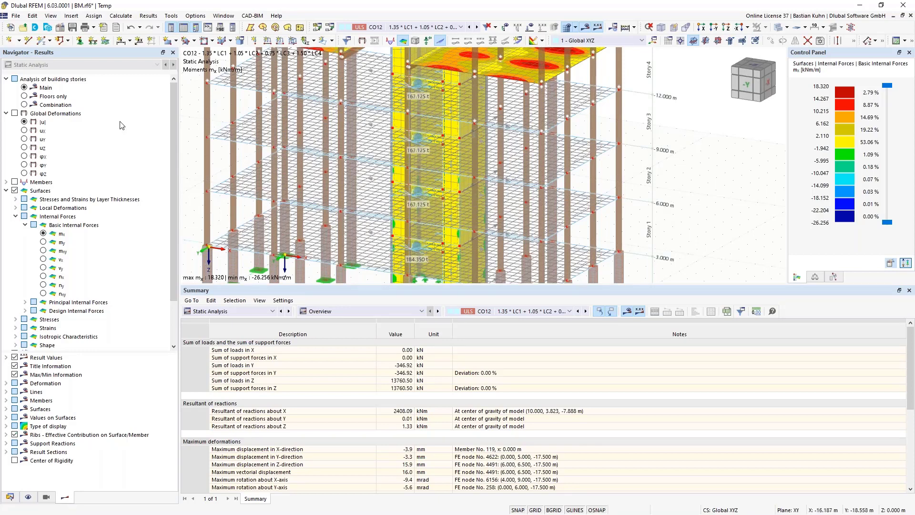
Limit the building-story results to floors only and view the slab moments of the whole building.
click(24, 96)
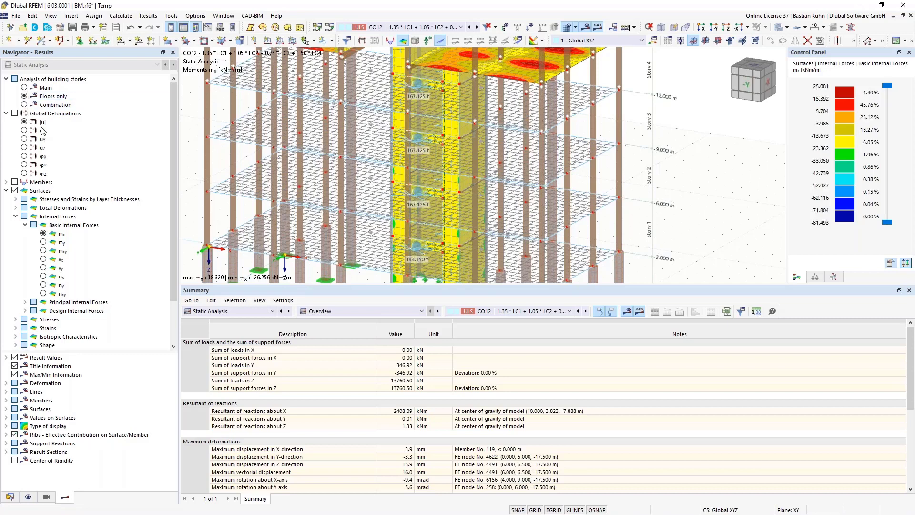
scroll(375, 171, down, 3)
ctrl+middle_drag(376, 171, 454, 186)
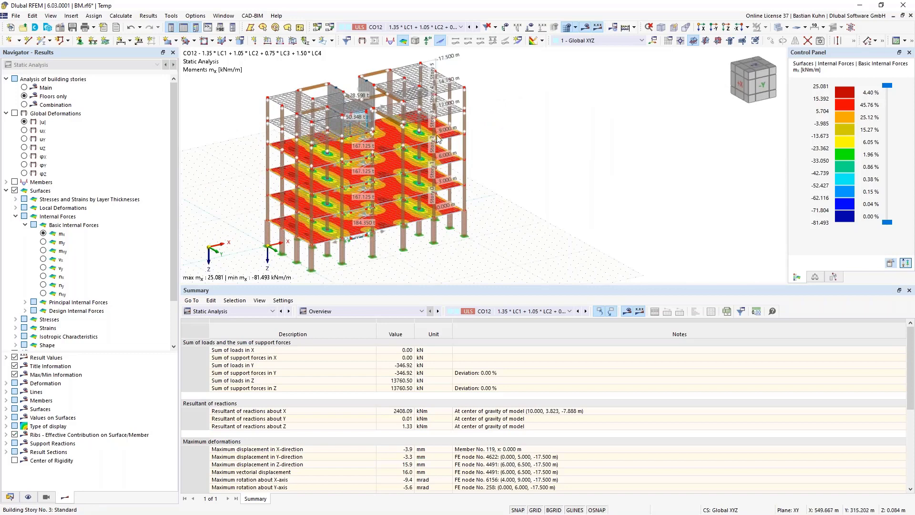
Inspect the stiffness type of floor slab surface 16 and close its properties without changes.
scroll(454, 138, up, 3)
scroll(513, 114, up, 2)
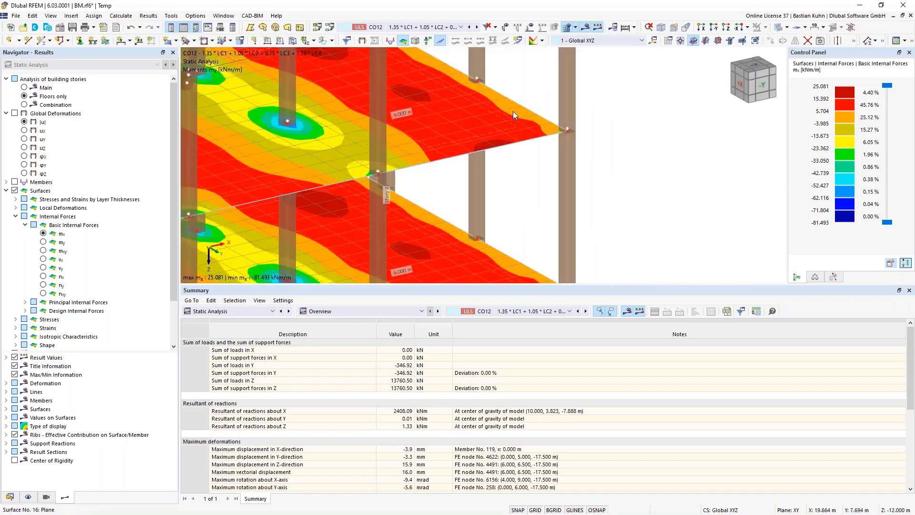
double_click(505, 120)
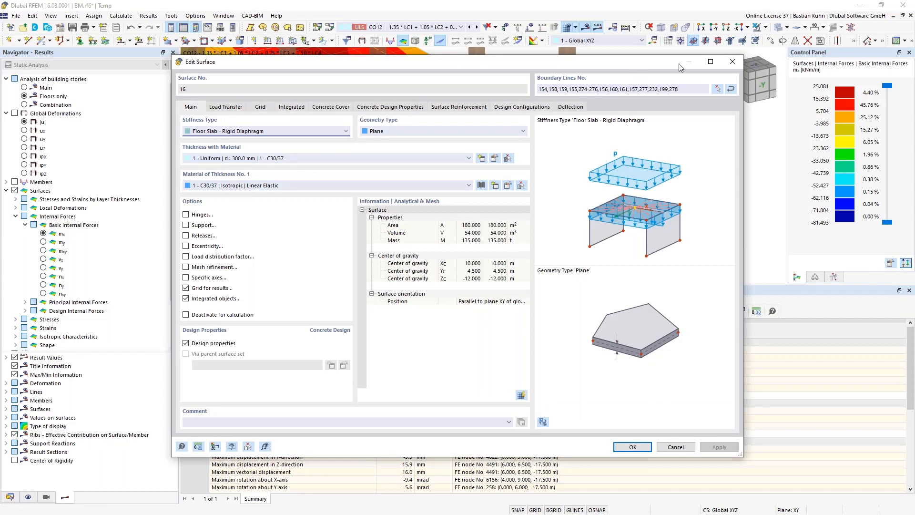
click(733, 62)
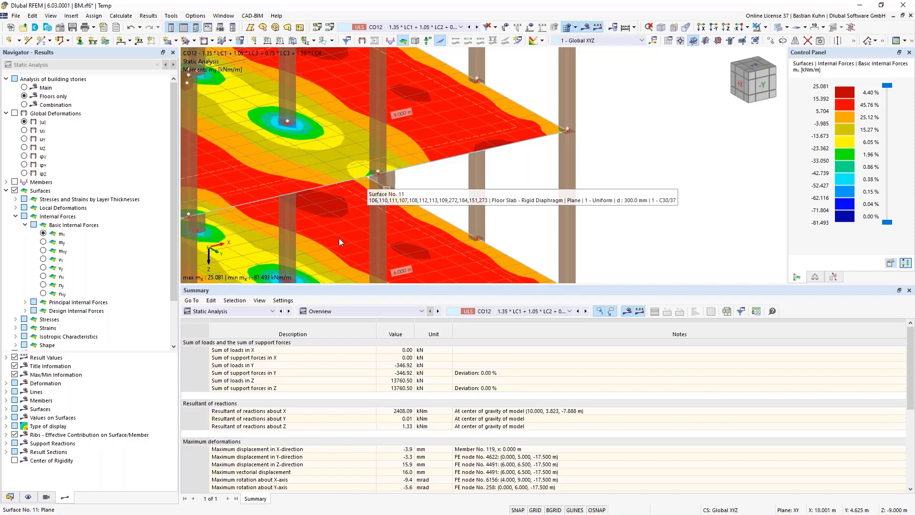
scroll(338, 238, down, 5)
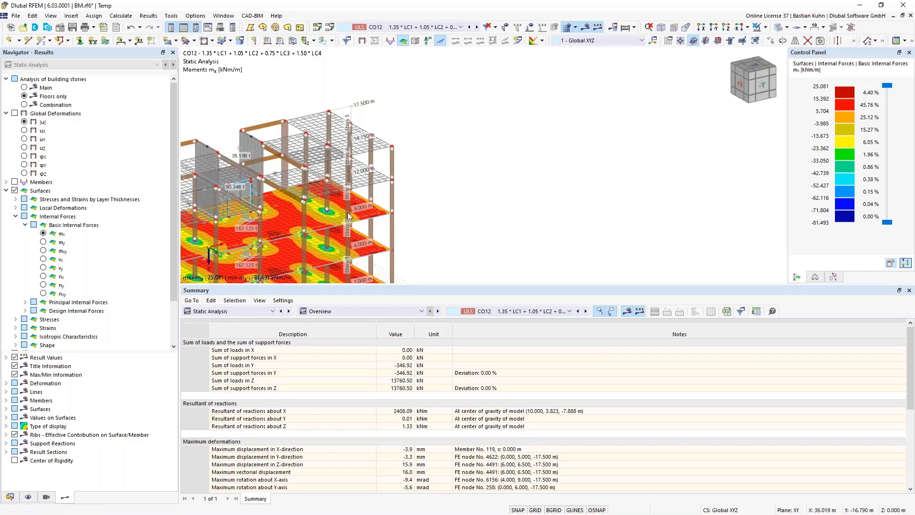
Set the building-story results to Combination and view the moments on the whole building.
click(24, 105)
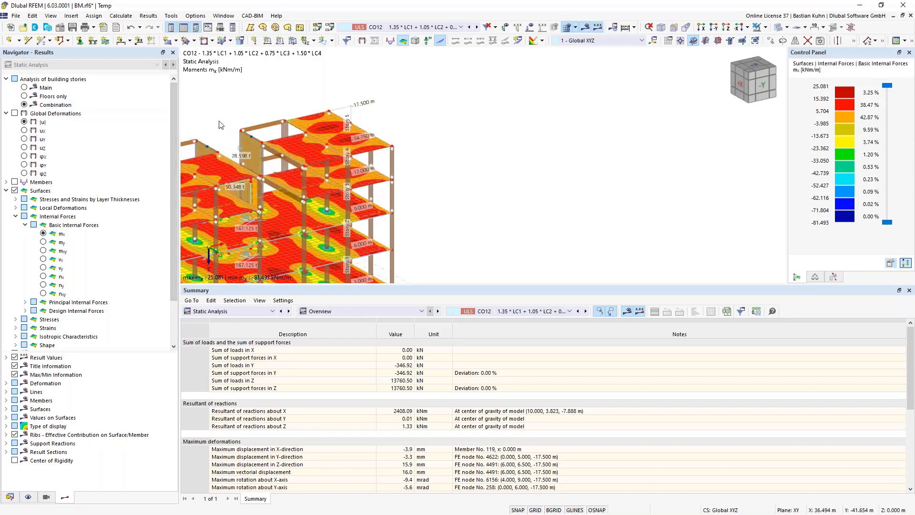
middle_drag(497, 98, 510, 98)
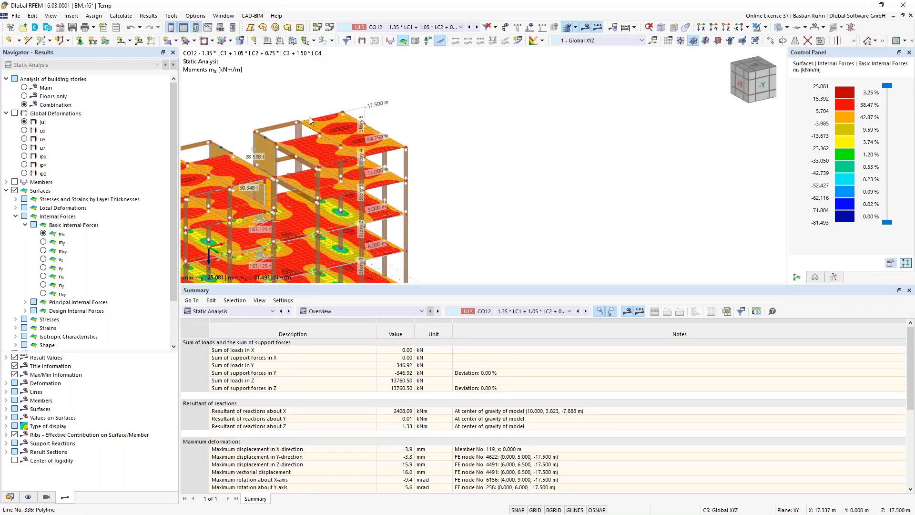
scroll(308, 116, down, 3)
middle_drag(379, 121, 316, 130)
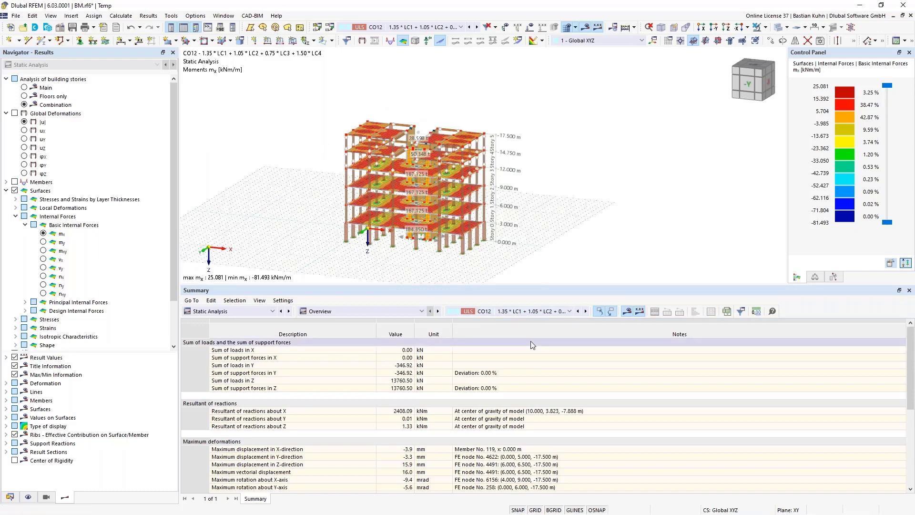
List the results by stories and highlight the story forces in Y for all stories.
click(407, 310)
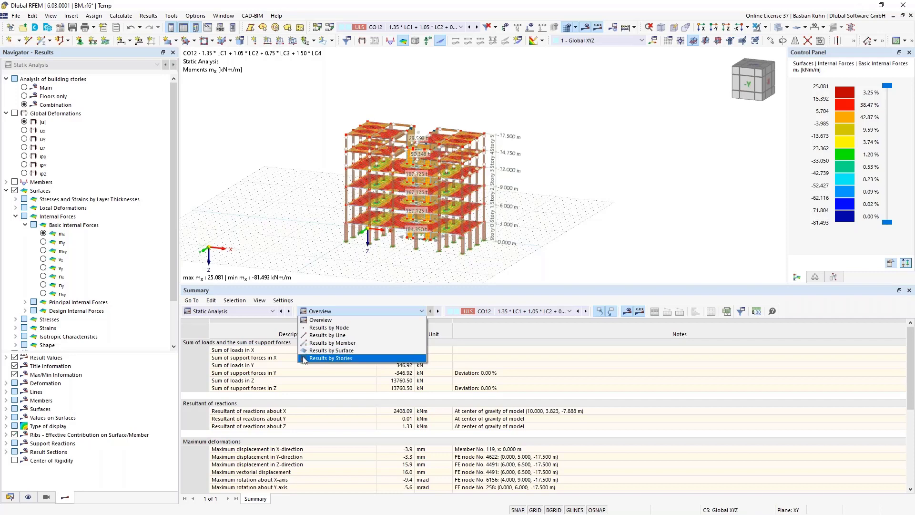
click(326, 360)
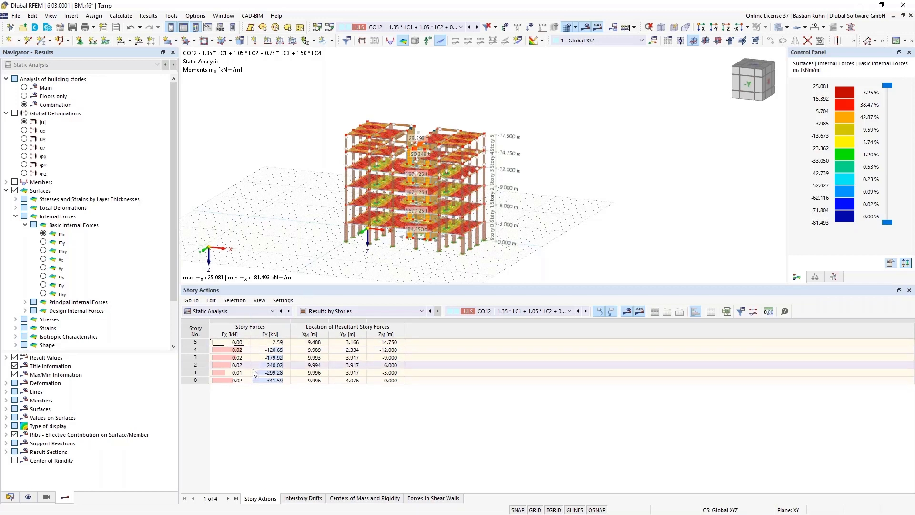
drag(265, 342, 266, 379)
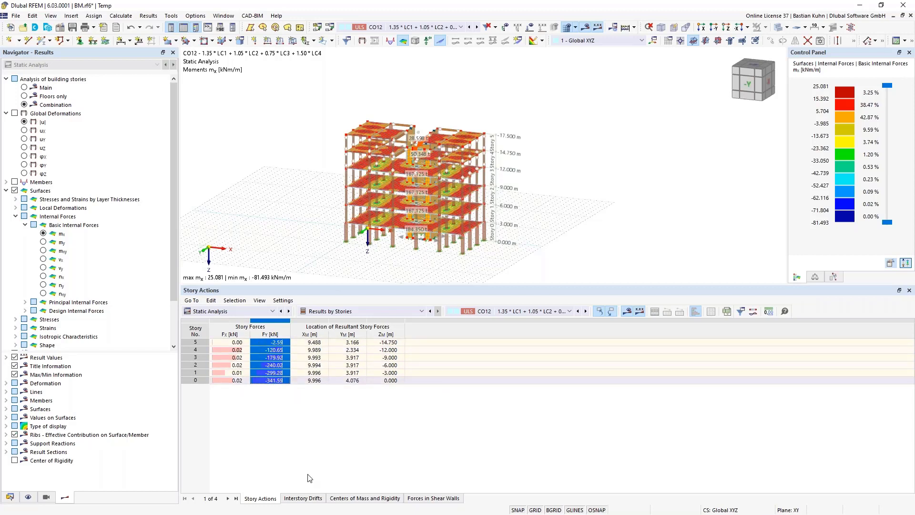
Review the Y displacements among the interstory drifts, and highlight the mass center coordinates of all stories.
click(303, 497)
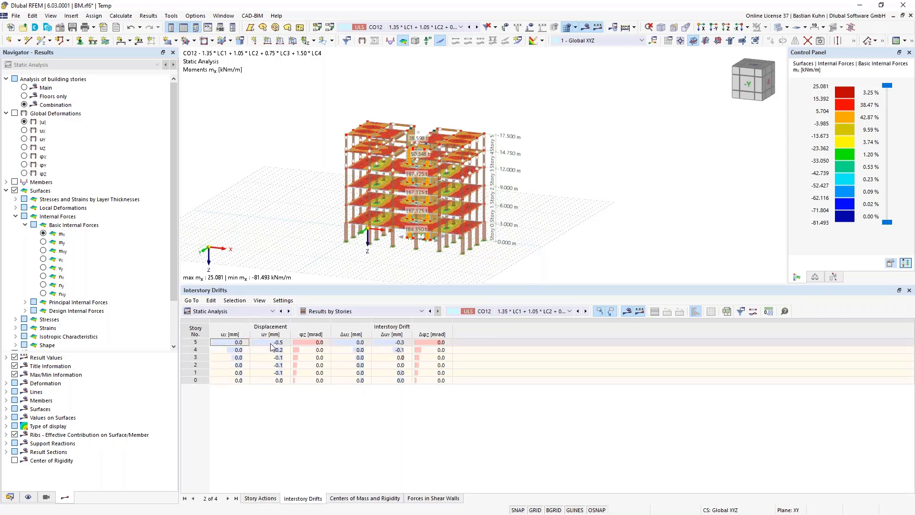
click(282, 332)
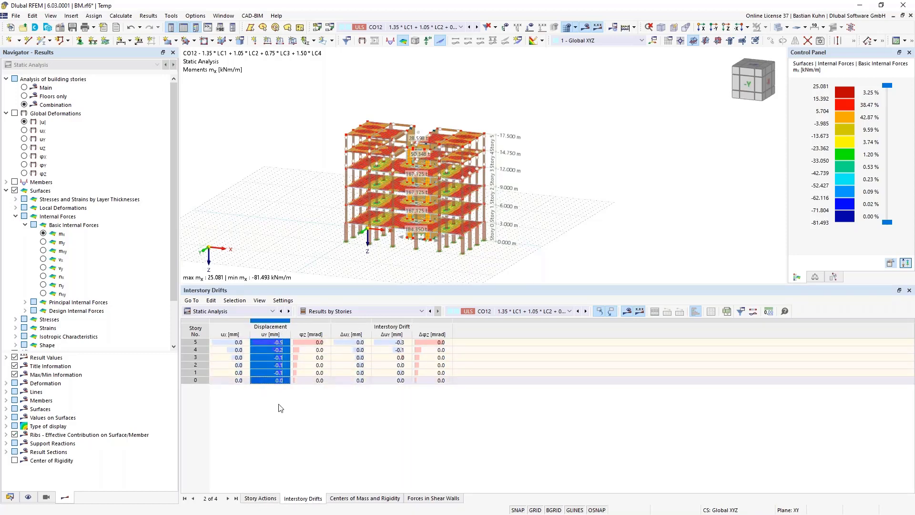
click(370, 499)
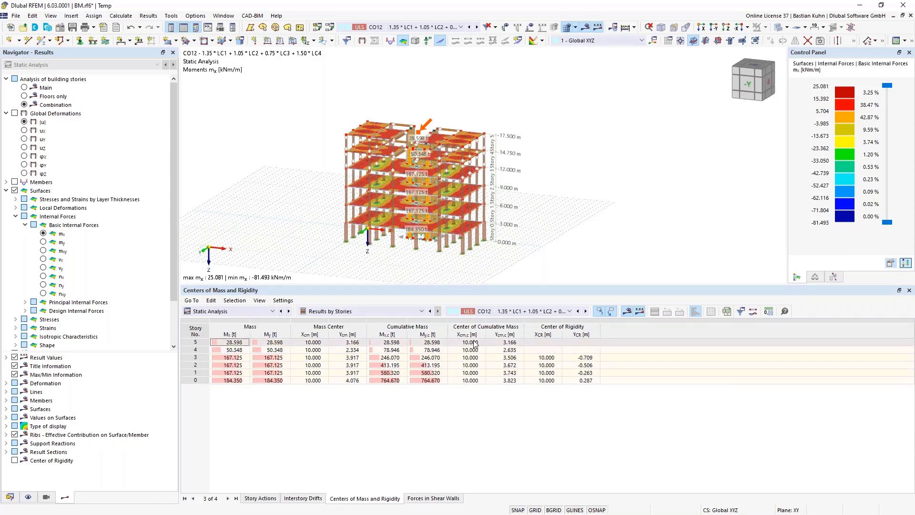
drag(309, 342, 351, 381)
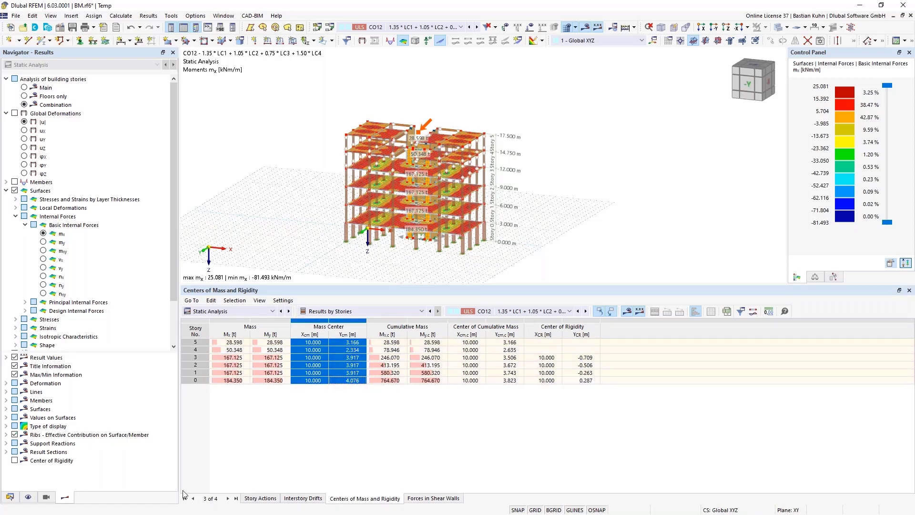
Hide the surface results in the model and locate the center of rigidity entry of story 2.
click(28, 496)
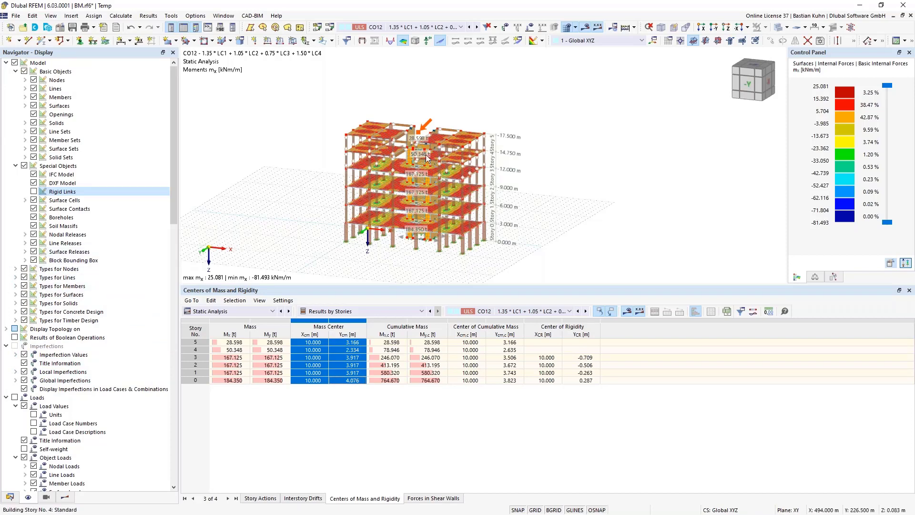
scroll(428, 153, up, 5)
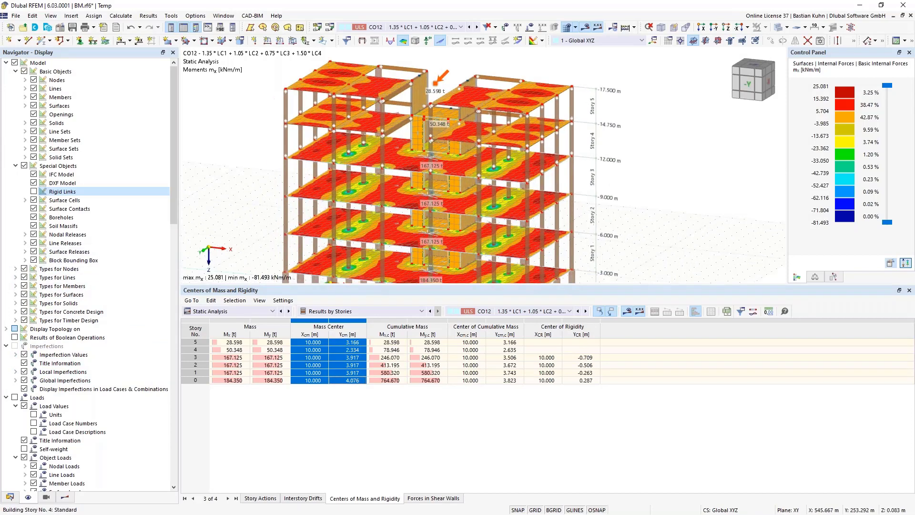
click(65, 497)
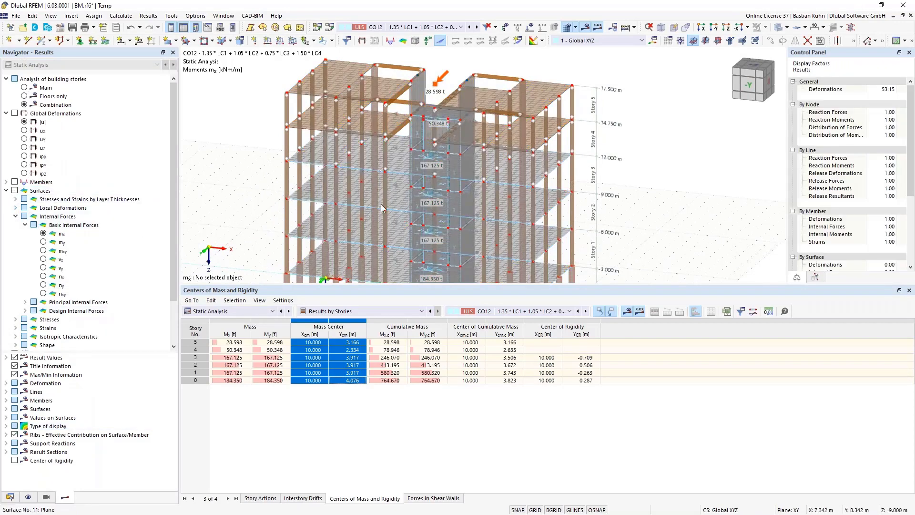
mouse_move(381, 208)
middle_down()
mouse_move(380, 184)
mouse_move(456, 193)
middle_up()
click(543, 365)
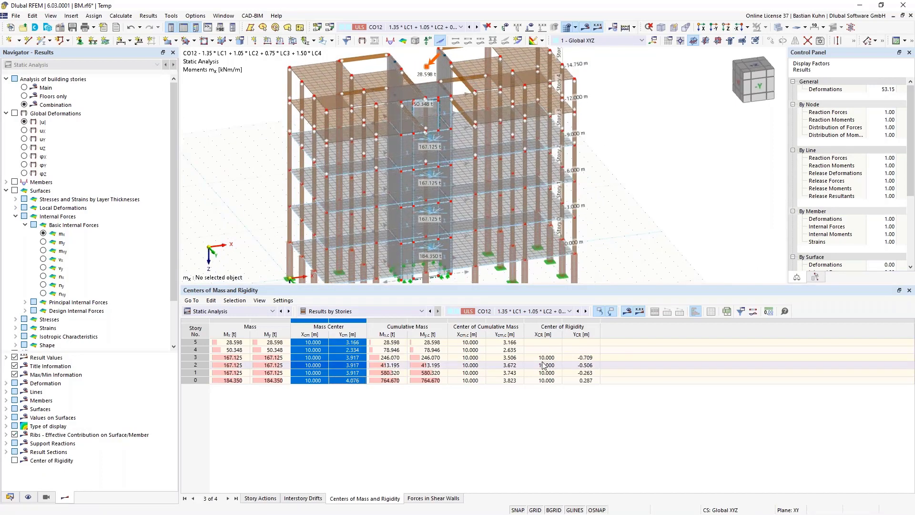
Turn off the mass display under the center of gravity settings of the building stories.
click(29, 497)
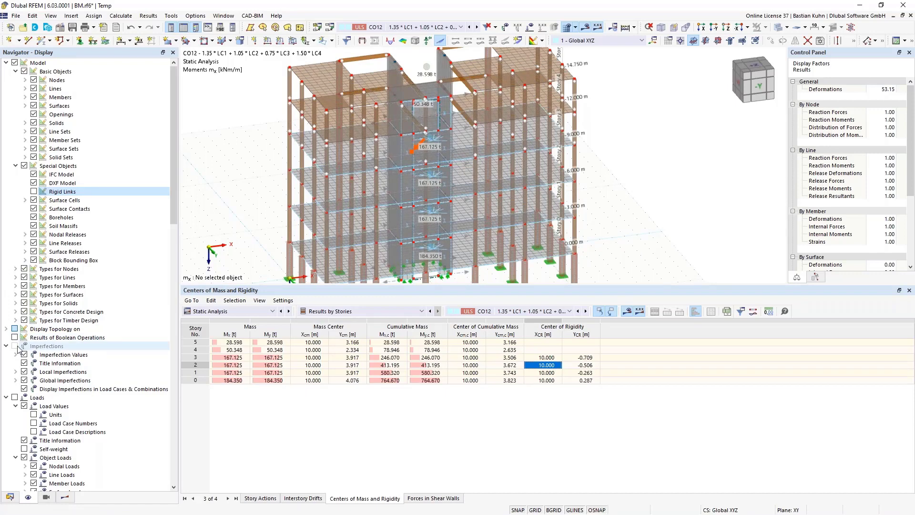
scroll(12, 336, down, 18)
scroll(12, 335, up, 3)
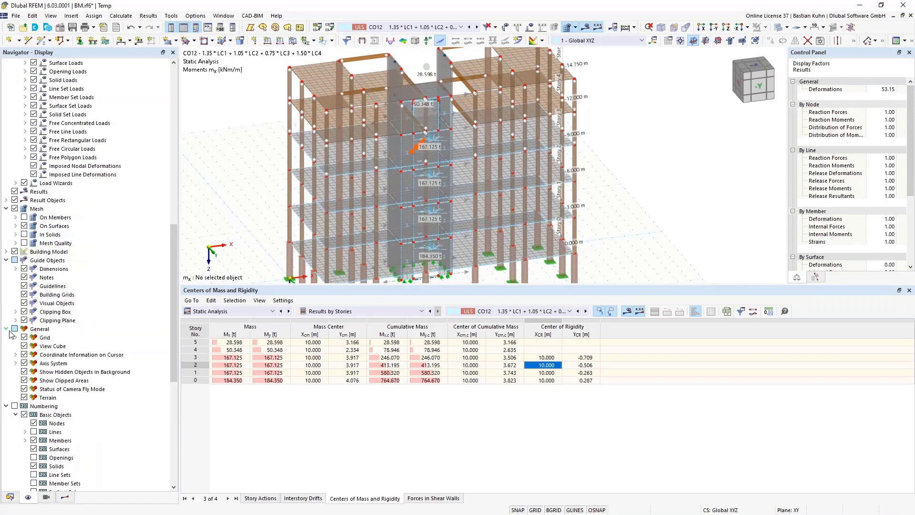
click(5, 251)
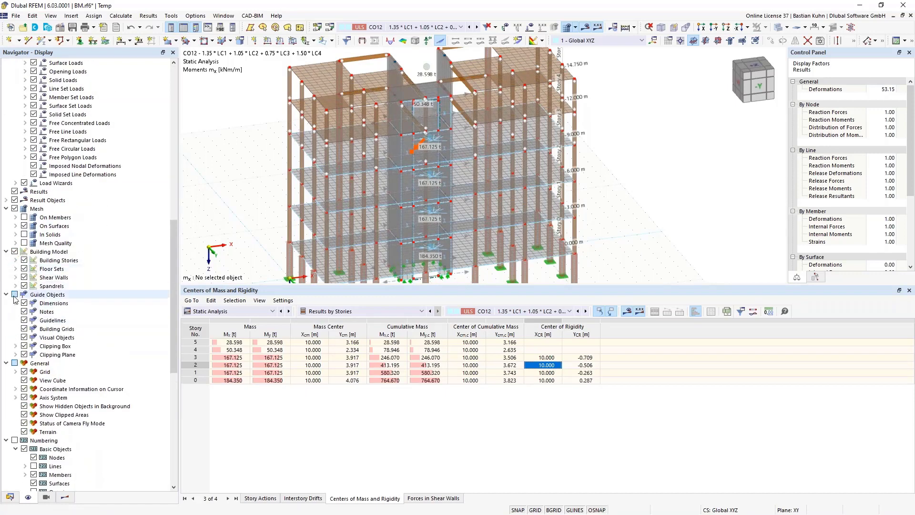
click(15, 260)
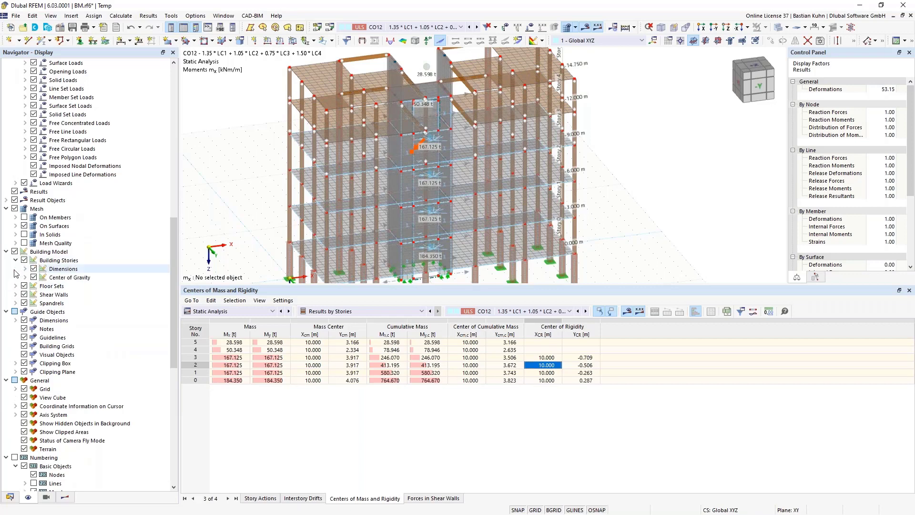
click(25, 277)
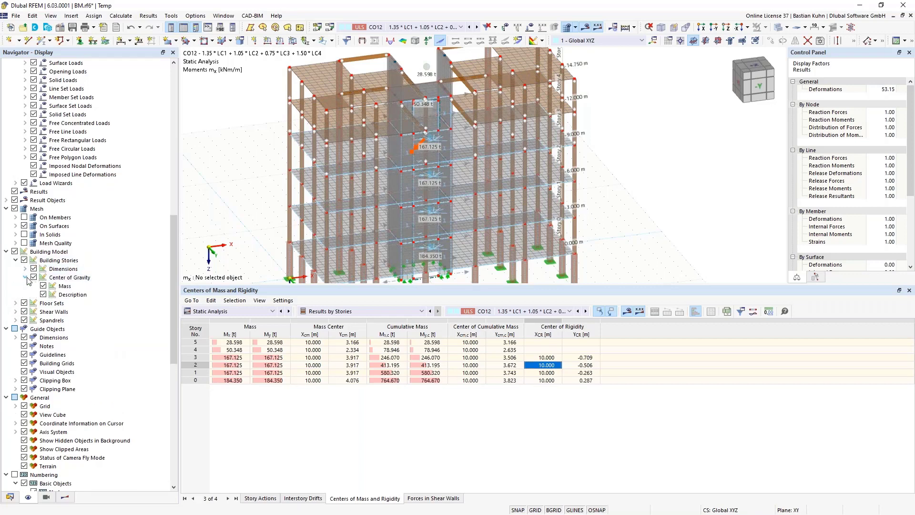
click(43, 286)
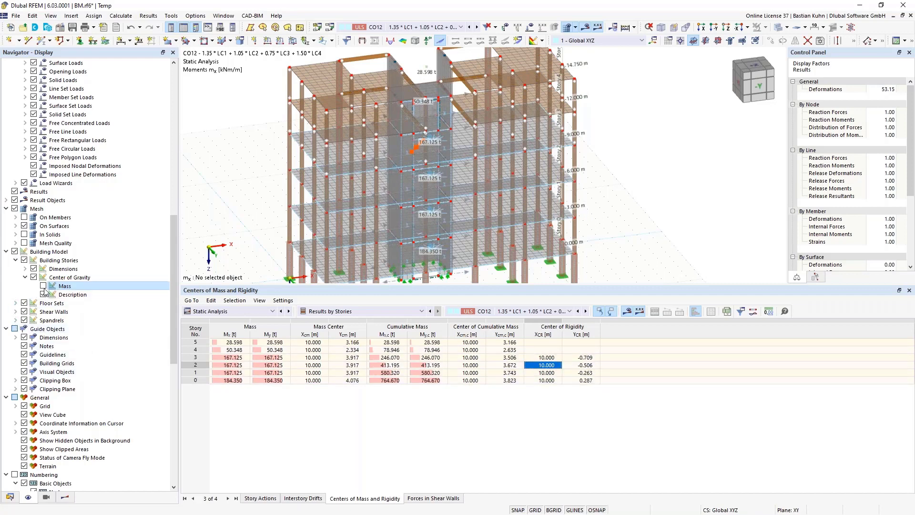
Look through the display options for story dimensions, floor sets, shear walls and spandrels, and open the table of forces in shear walls.
click(25, 268)
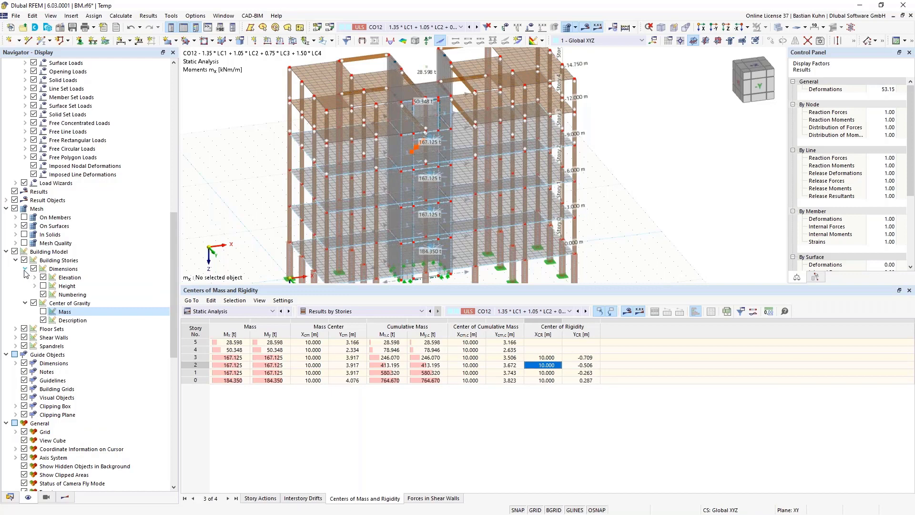
click(15, 328)
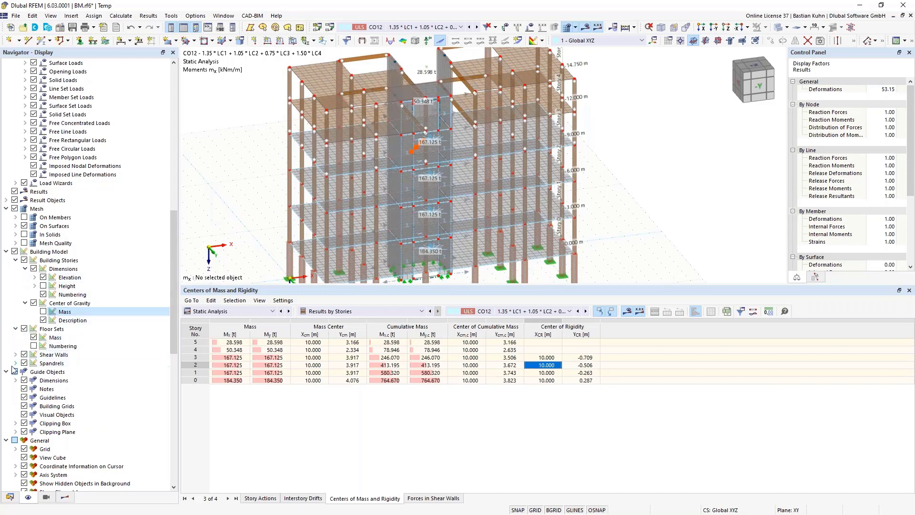
scroll(22, 343, up, 15)
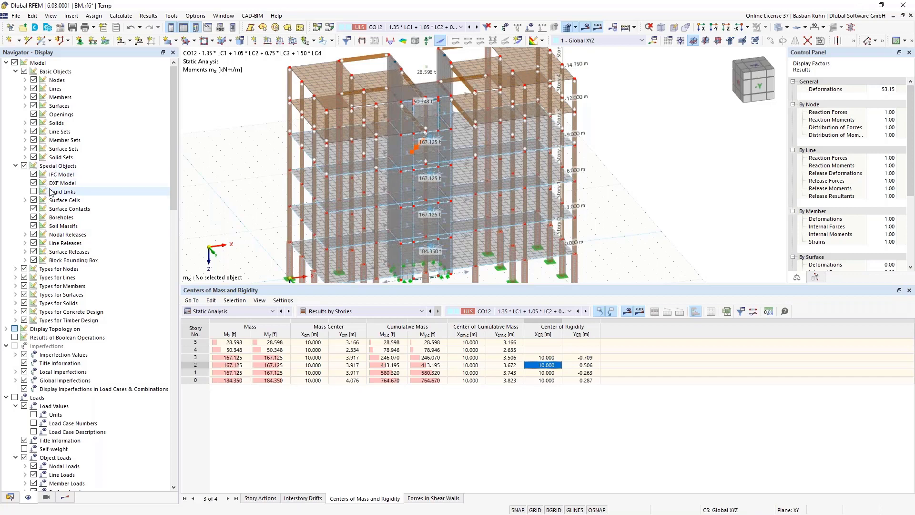
scroll(51, 191, down, 7)
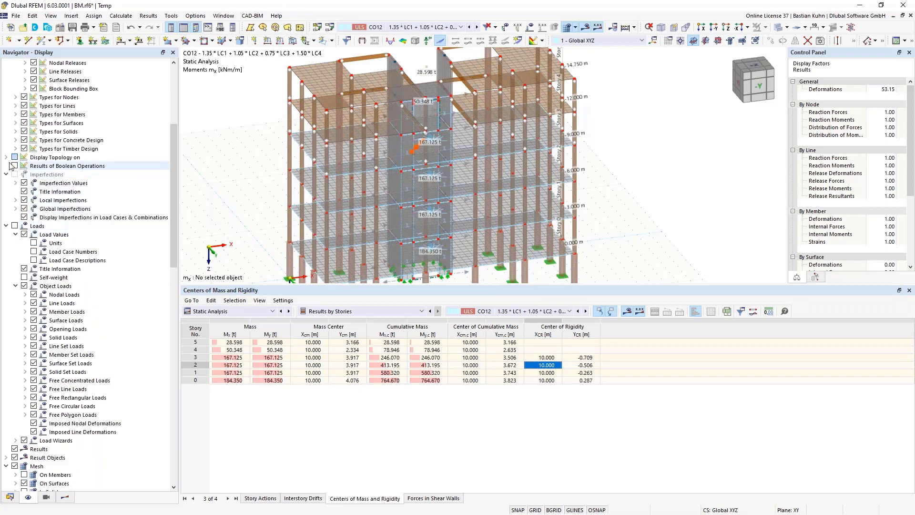
scroll(69, 277, down, 7)
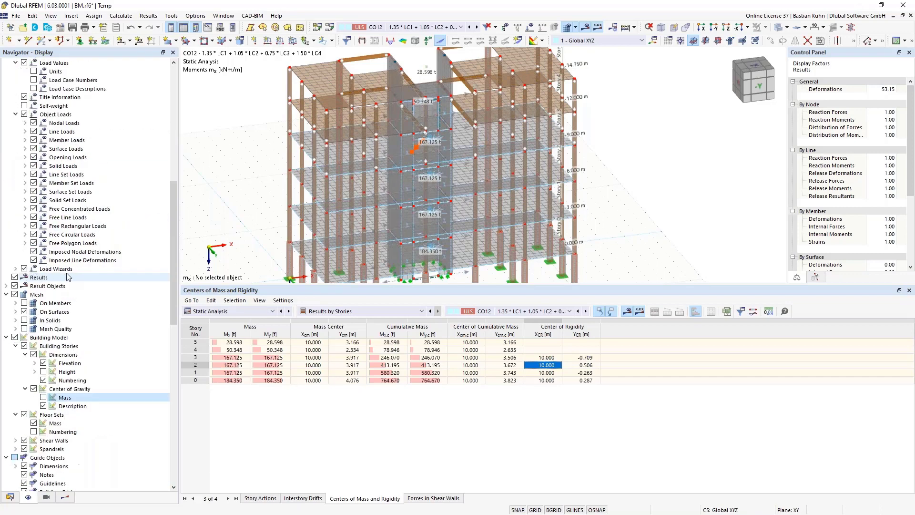
scroll(68, 276, down, 7)
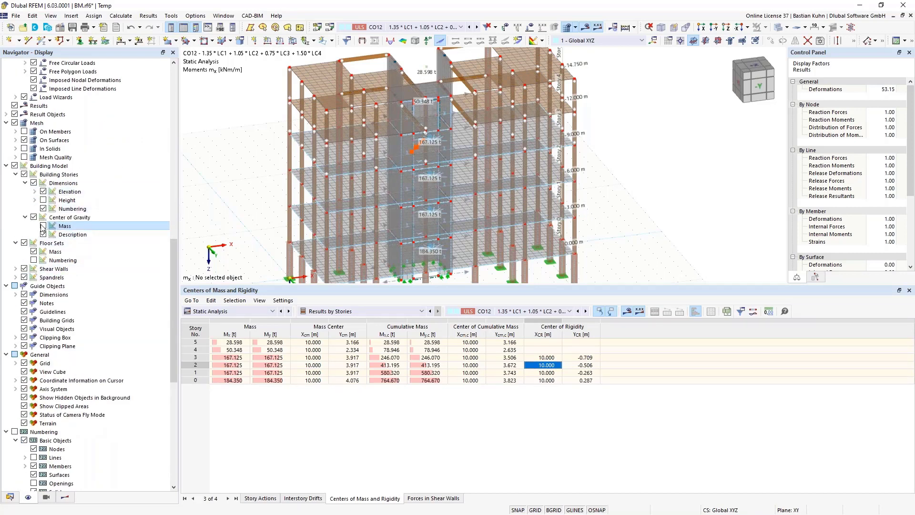
click(15, 269)
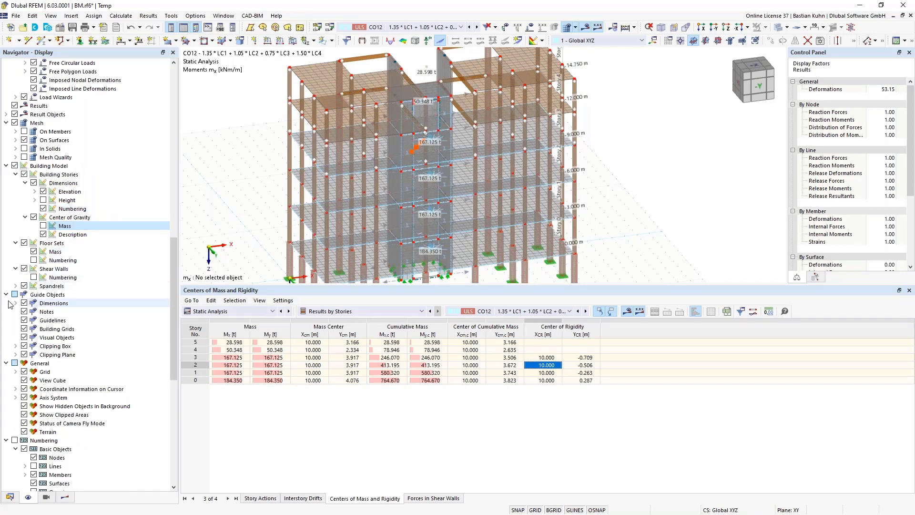
click(16, 286)
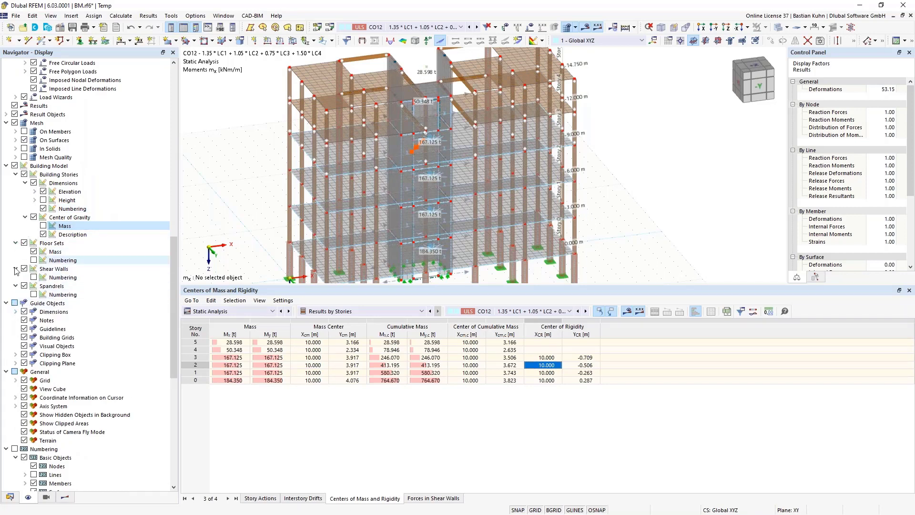
scroll(64, 314, down, 10)
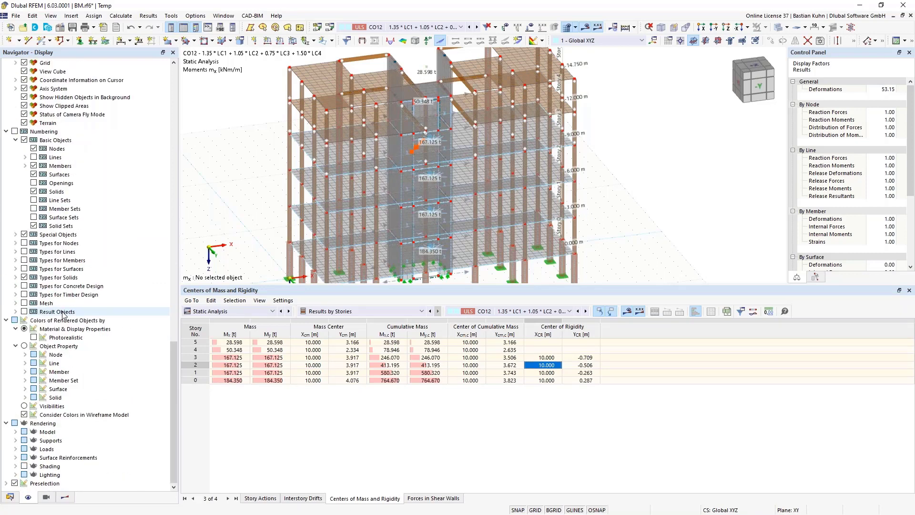
click(433, 498)
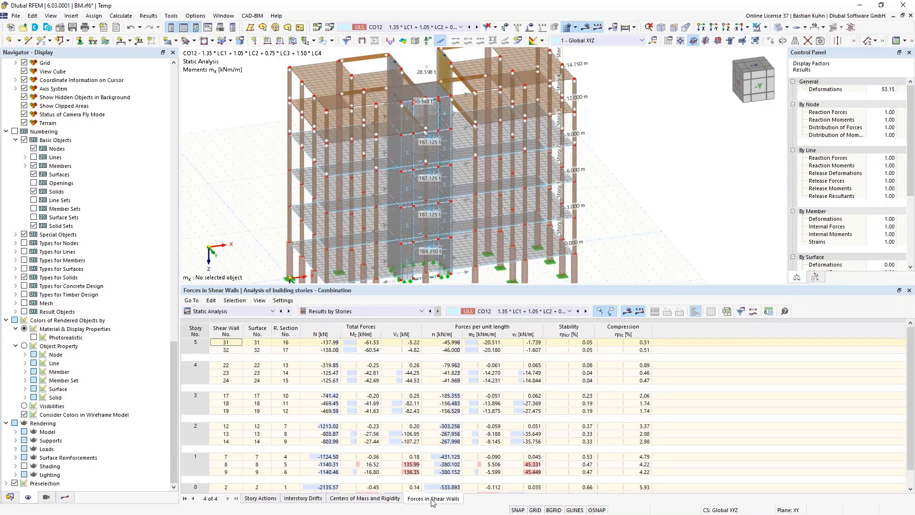
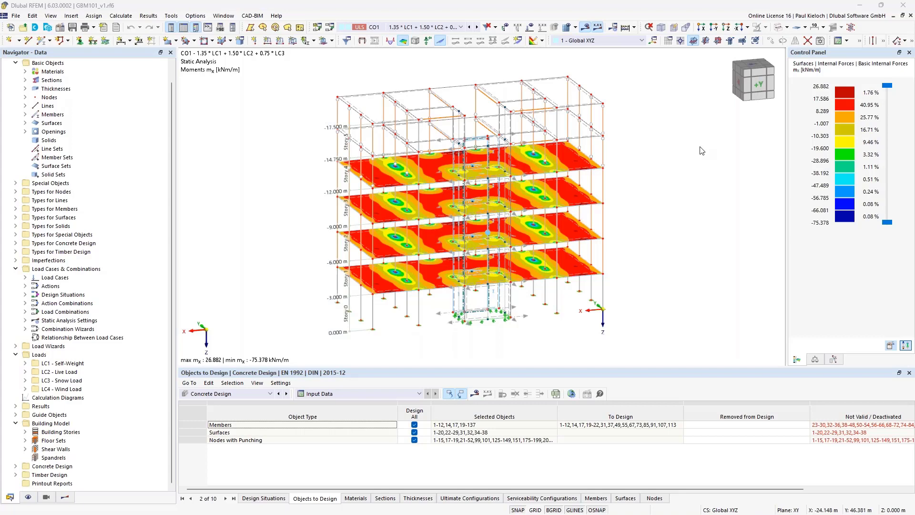
Look through the list of available load cases, design situations and load combinations.
click(461, 27)
click(461, 28)
click(461, 27)
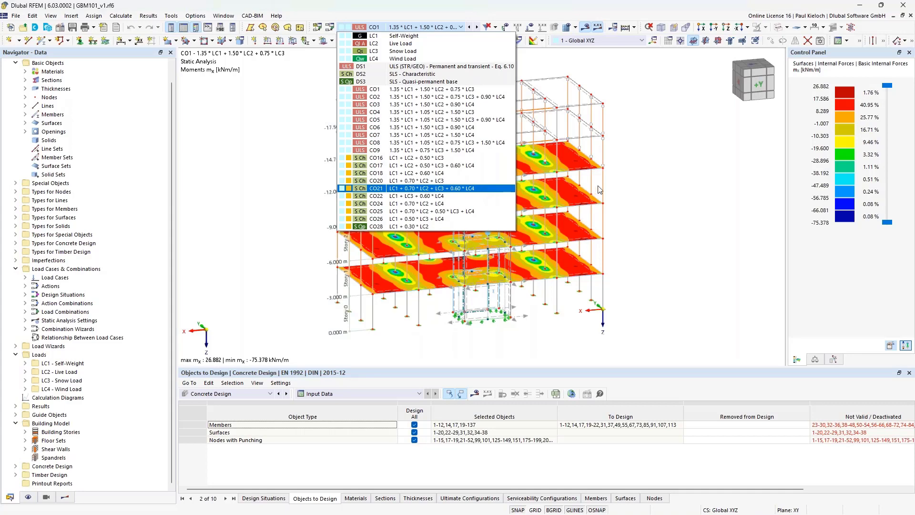
click(637, 187)
Inspect the properties of node 245 at a column connection in the floor slab at the -12.000 m level.
scroll(417, 188, up, 1)
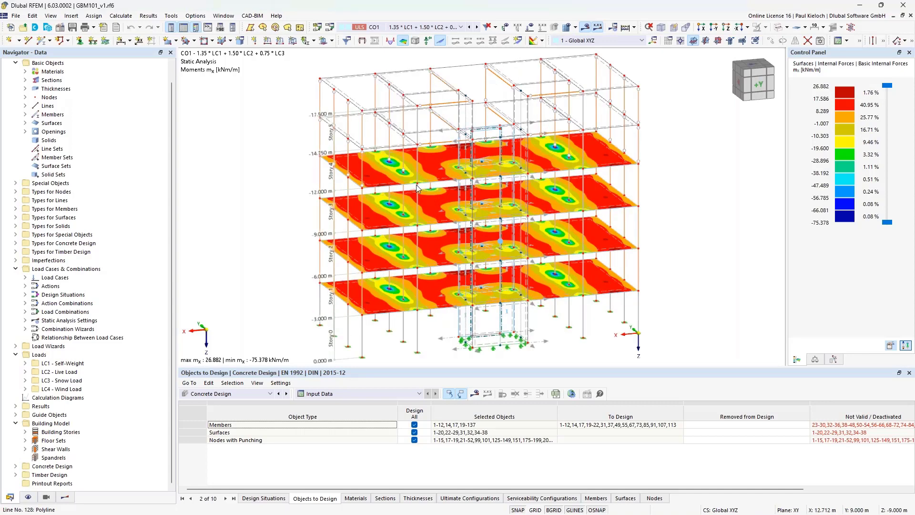
scroll(417, 188, up, 3)
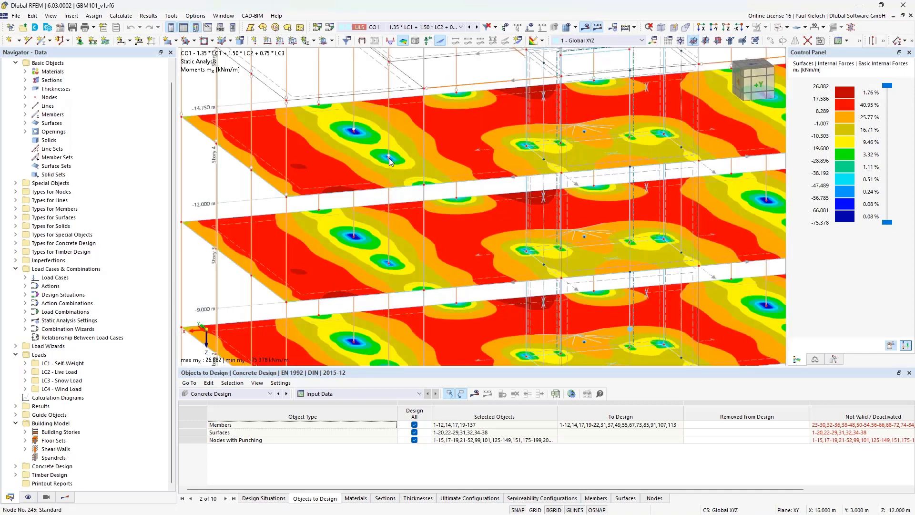
double_click(389, 161)
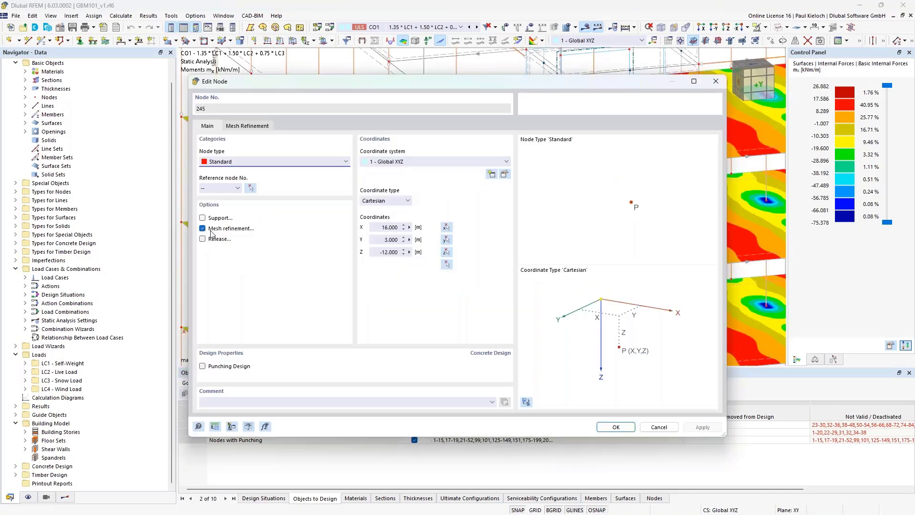
click(660, 428)
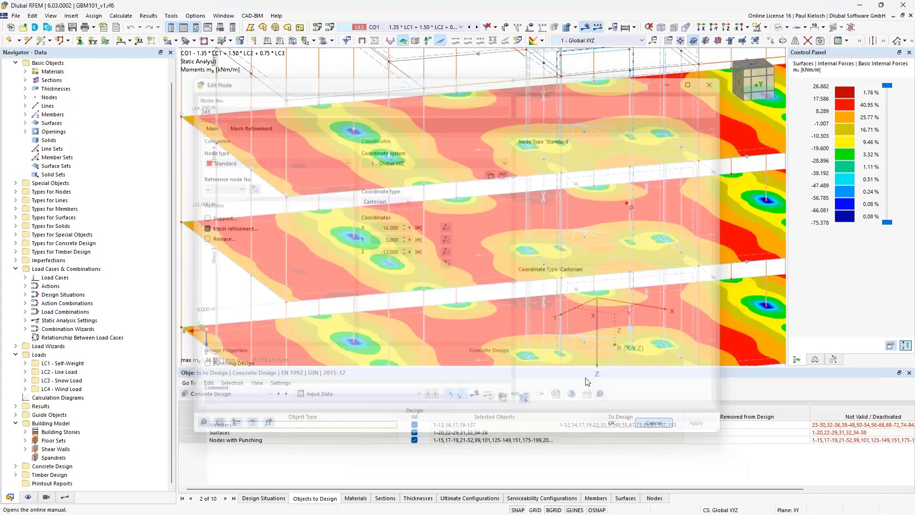
scroll(231, 190, down, 3)
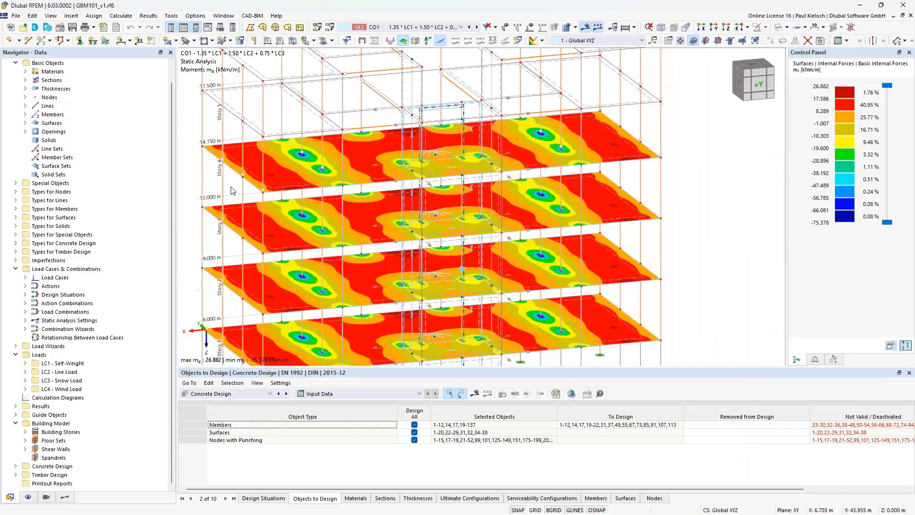
middle_drag(670, 208, 705, 160)
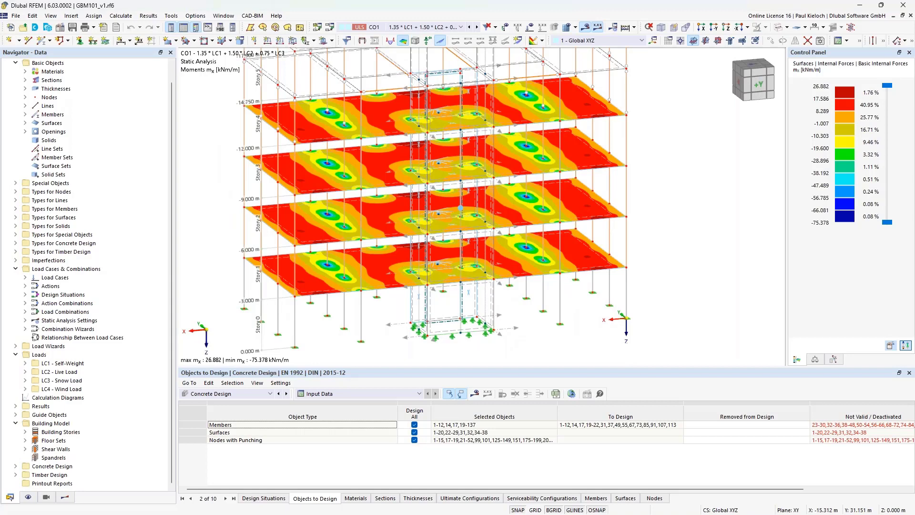
ctrl+middle_drag(697, 199, 708, 196)
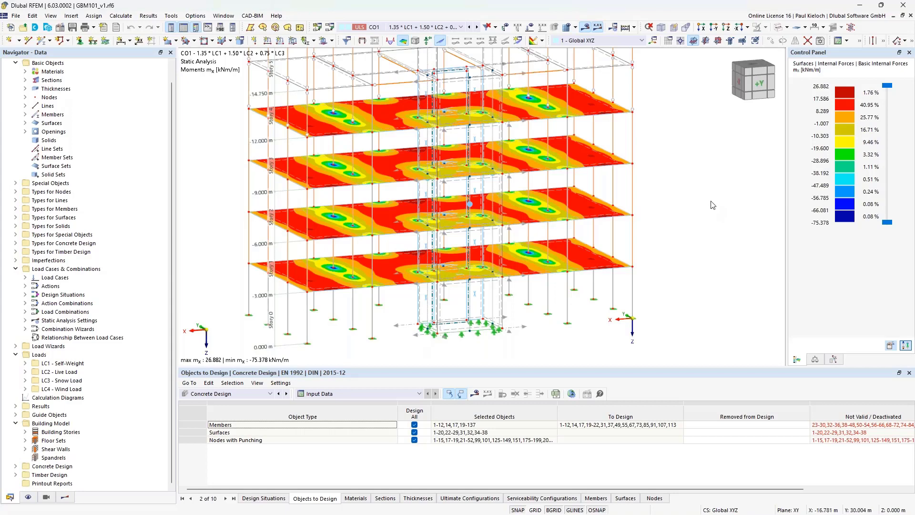
middle_drag(701, 204, 712, 200)
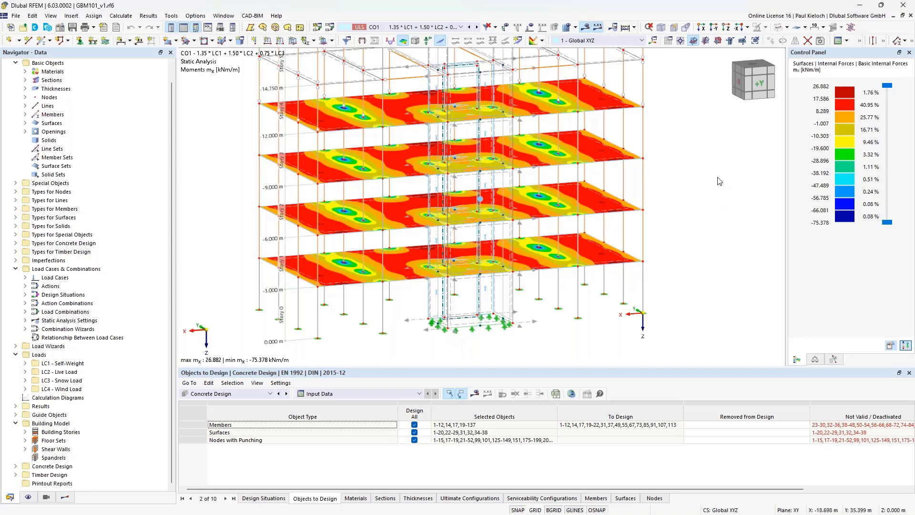
Inspect the properties of result beam member 125, which represents the shear wall in the lowest story of the core.
ctrl+middle_drag(719, 181, 696, 203)
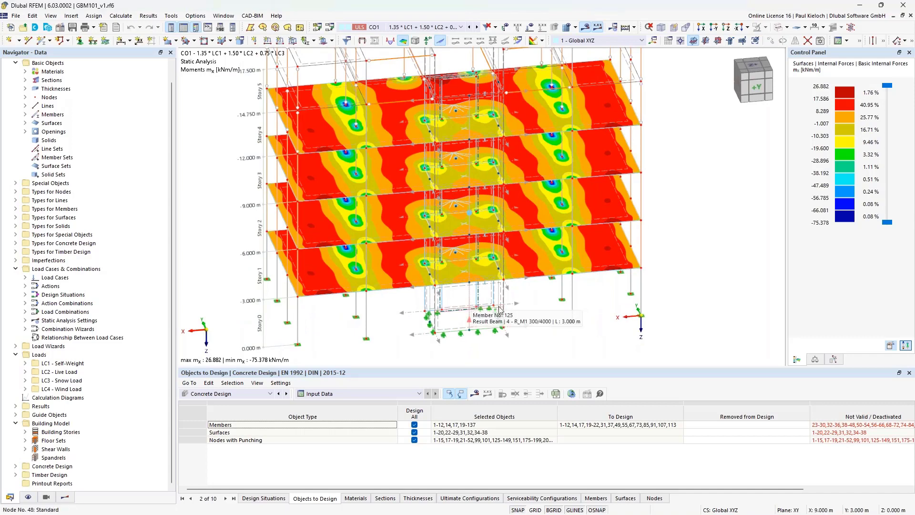
ctrl+middle_drag(498, 308, 401, 303)
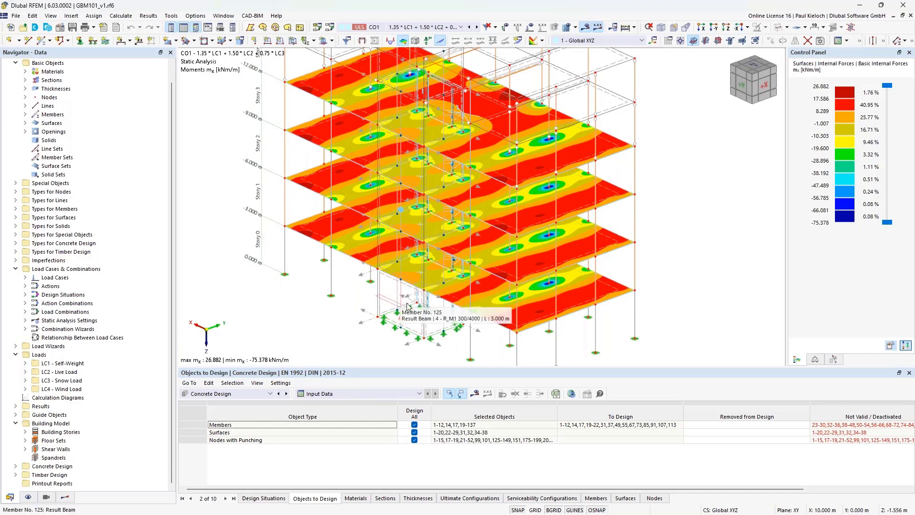
ctrl+middle_drag(401, 304, 421, 290)
scroll(422, 334, up, 5)
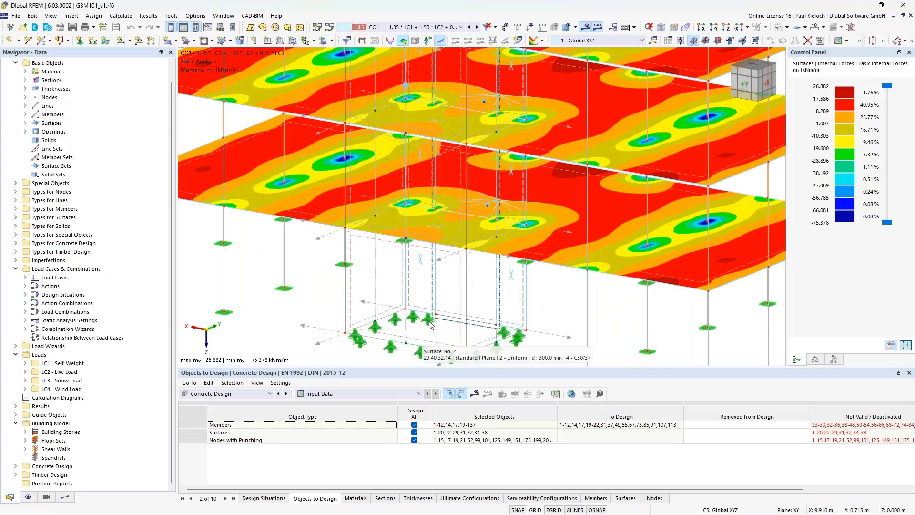
scroll(433, 303, up, 2)
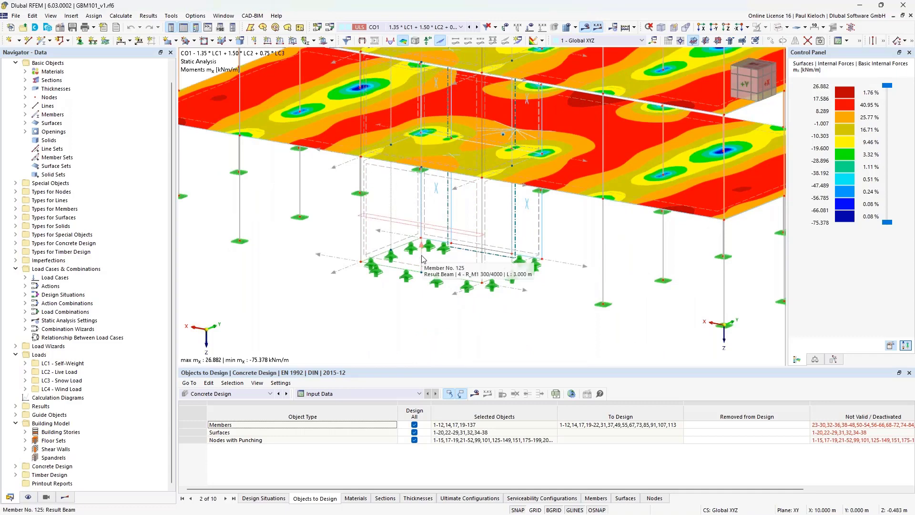
double_click(421, 259)
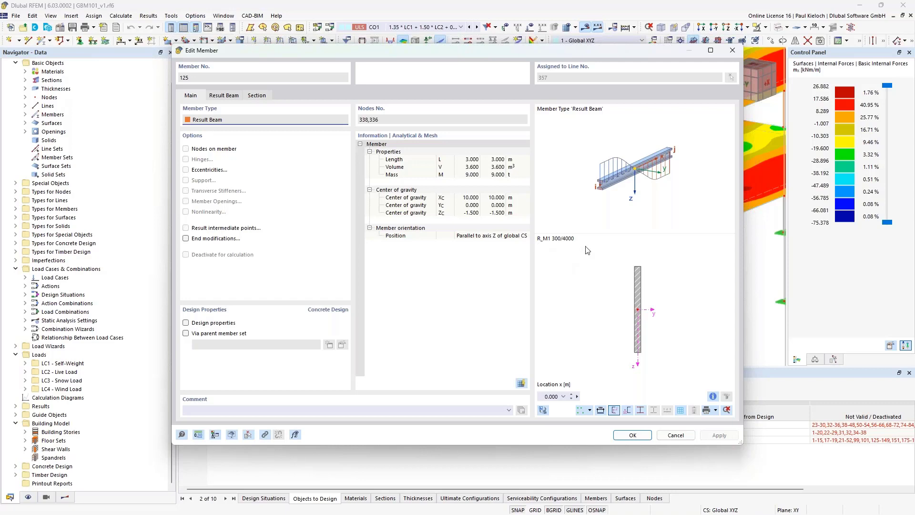
click(687, 440)
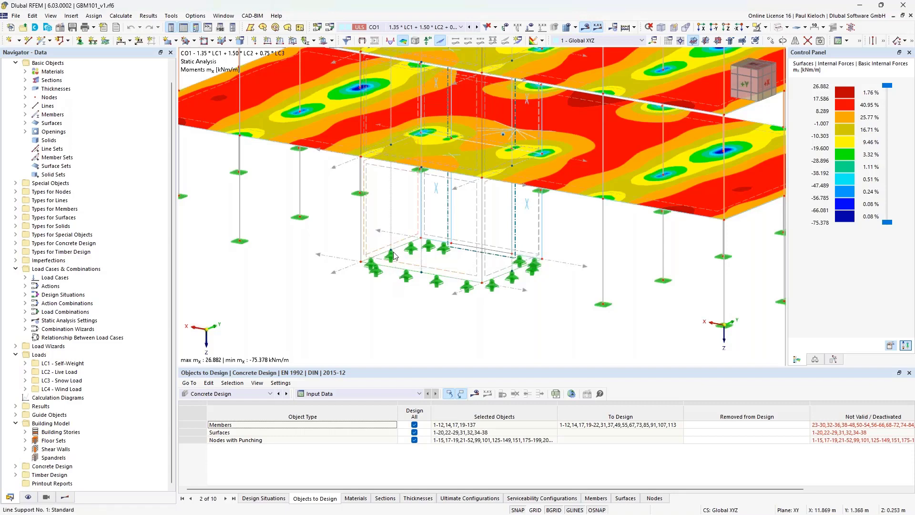
Inspect the properties of wall surface 2 in the lowest story of the core.
ctrl+middle_drag(389, 310, 398, 306)
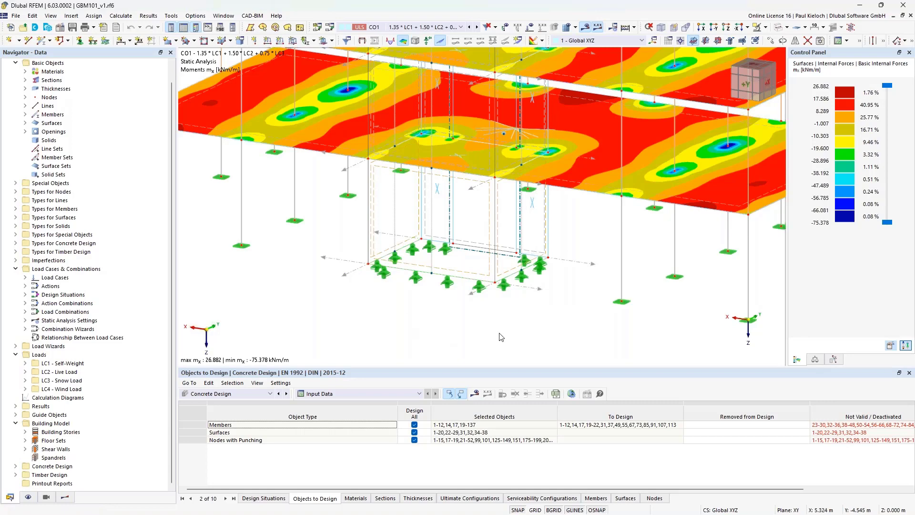
double_click(473, 278)
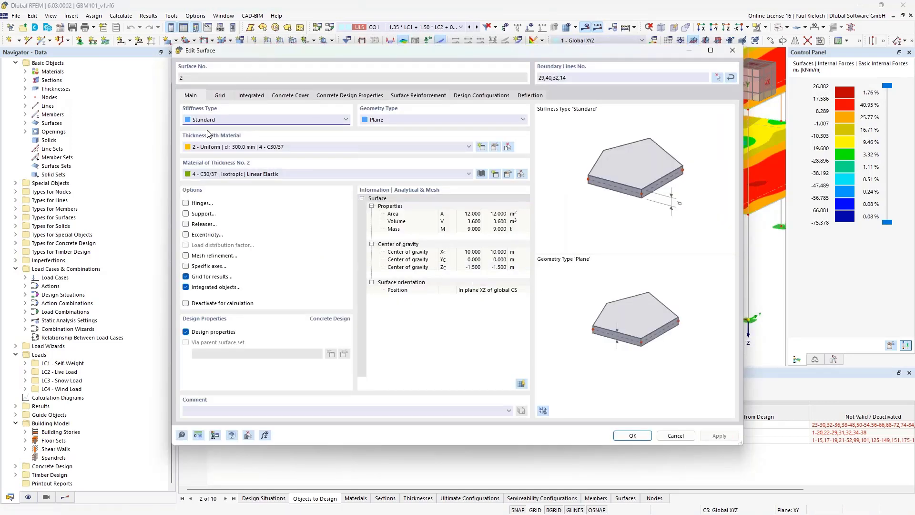
click(665, 434)
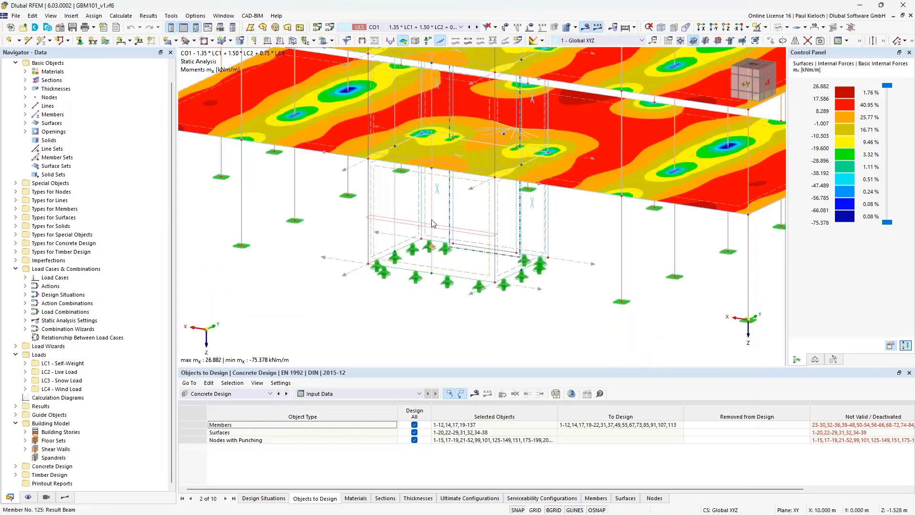
Inspect the properties of result beam member 125 in the lowest story of the core.
double_click(432, 223)
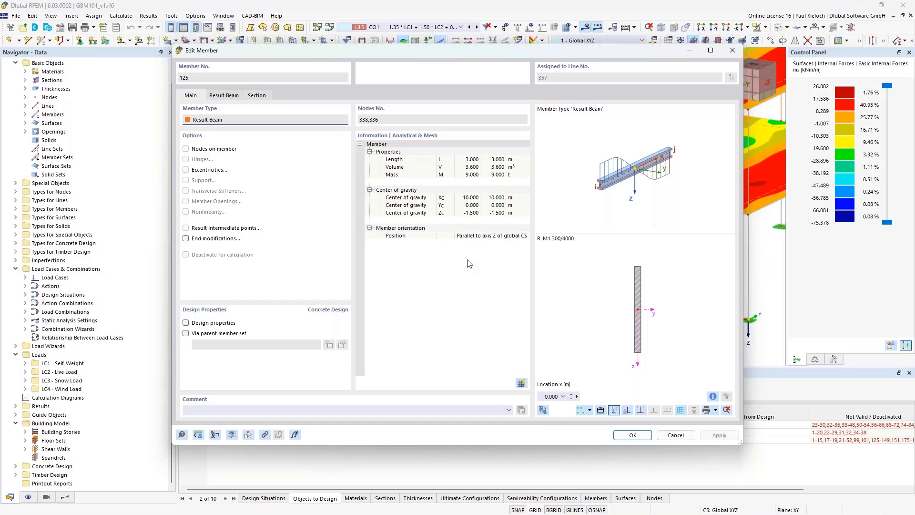
click(678, 436)
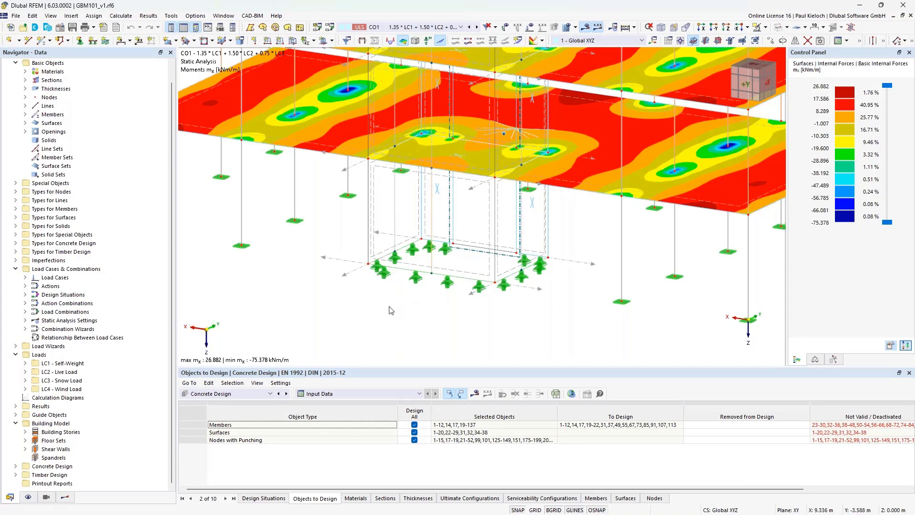
Enable the concrete design properties for result beam members 121-125, which run up the core wall.
ctrl+middle_drag(350, 301, 420, 333)
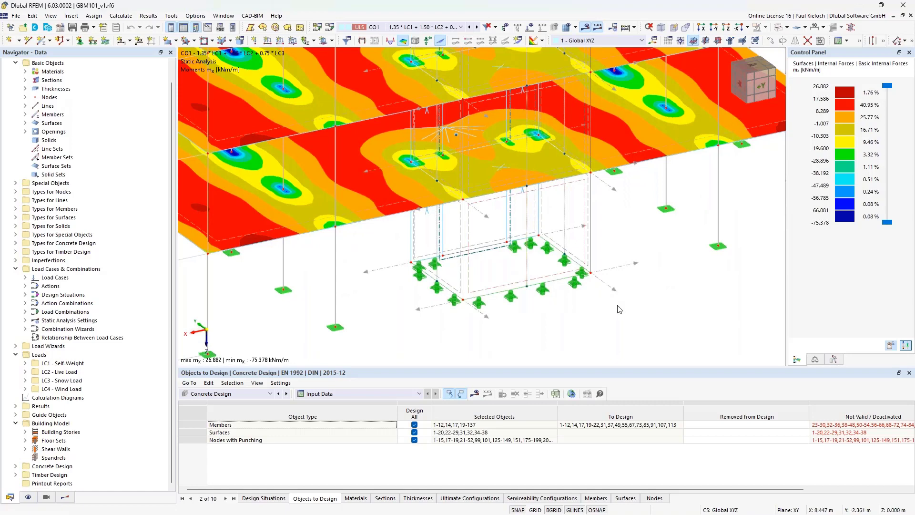
middle_drag(641, 293, 592, 298)
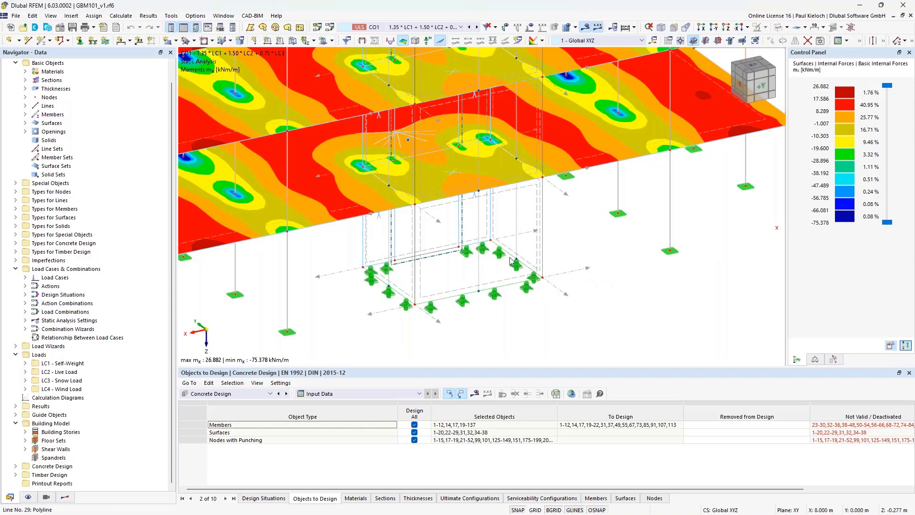
scroll(614, 248, down, 1)
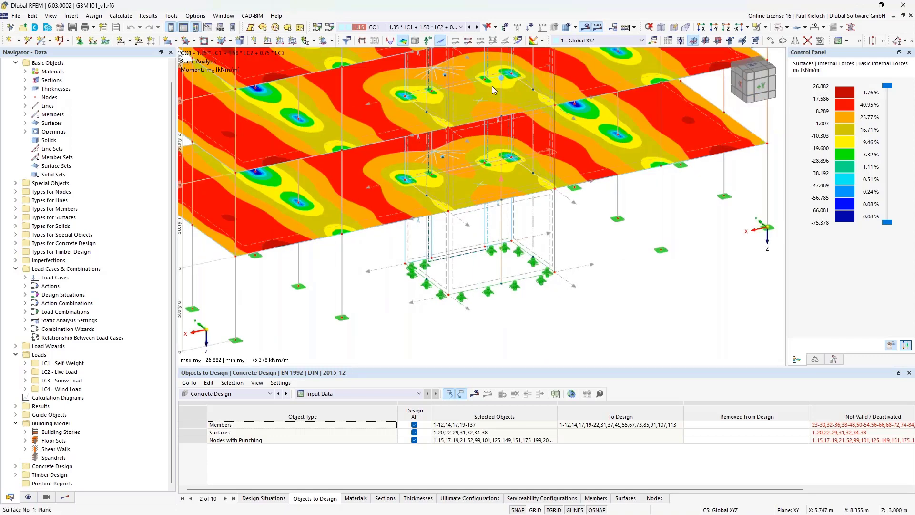
middle_drag(612, 66, 606, 243)
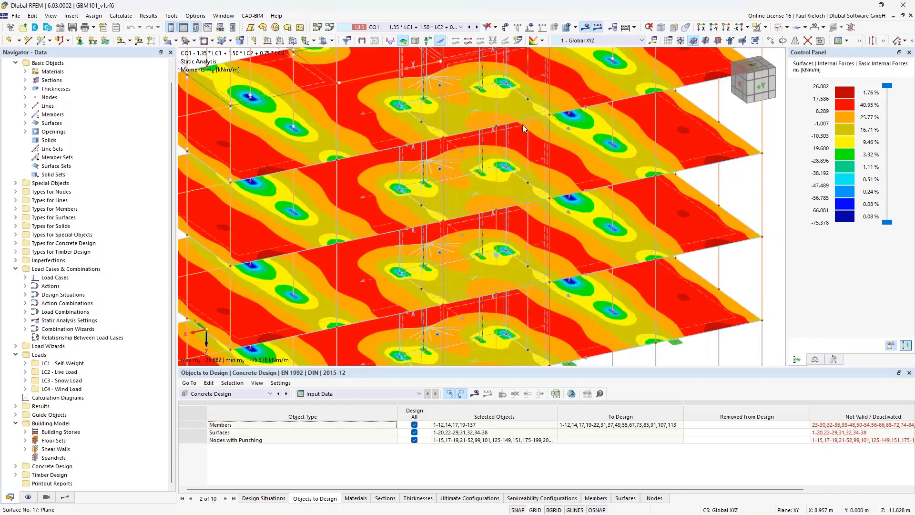
scroll(533, 110, down, 4)
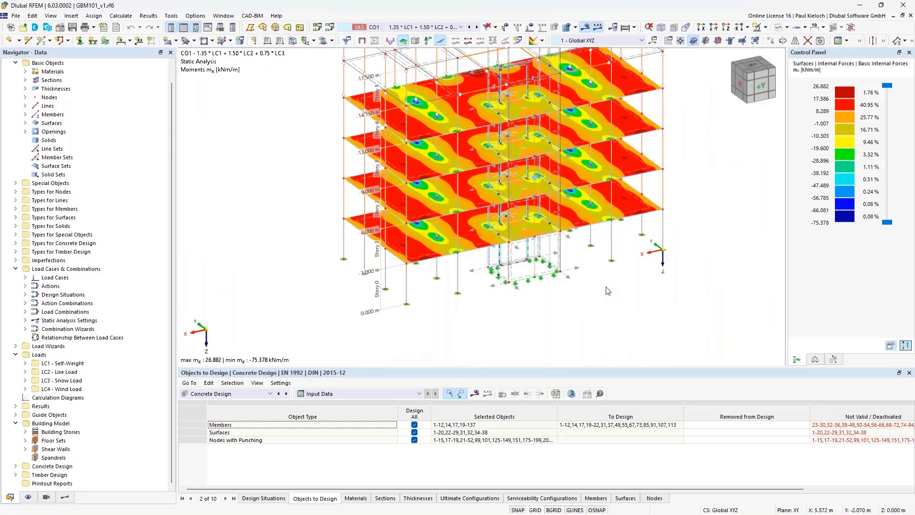
ctrl+middle_drag(607, 290, 576, 279)
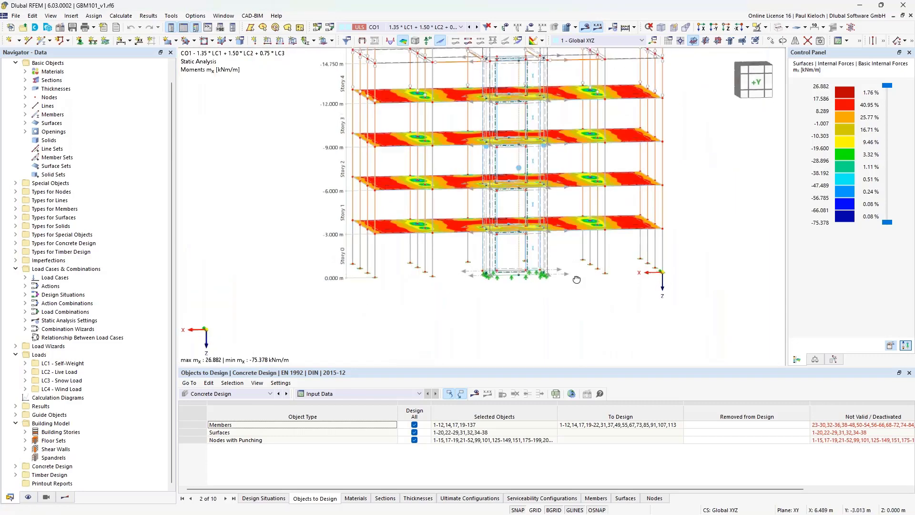
double_click(520, 251)
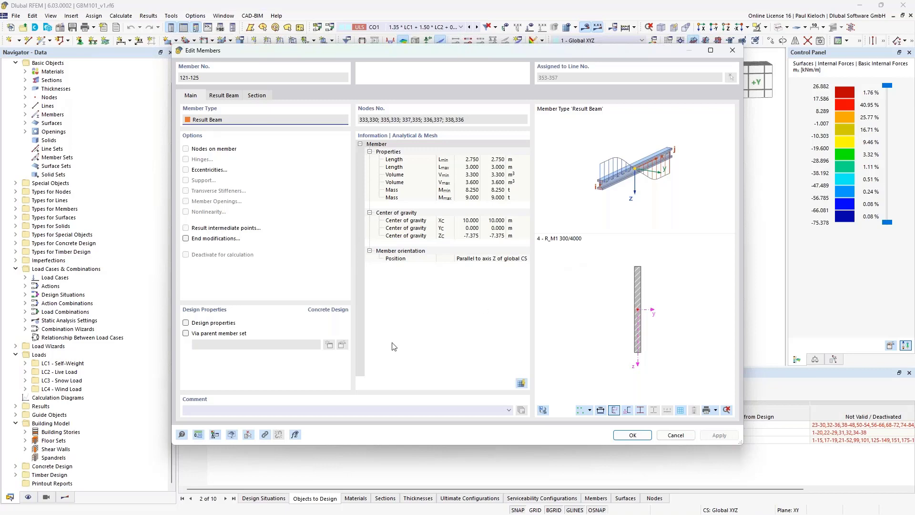
click(220, 323)
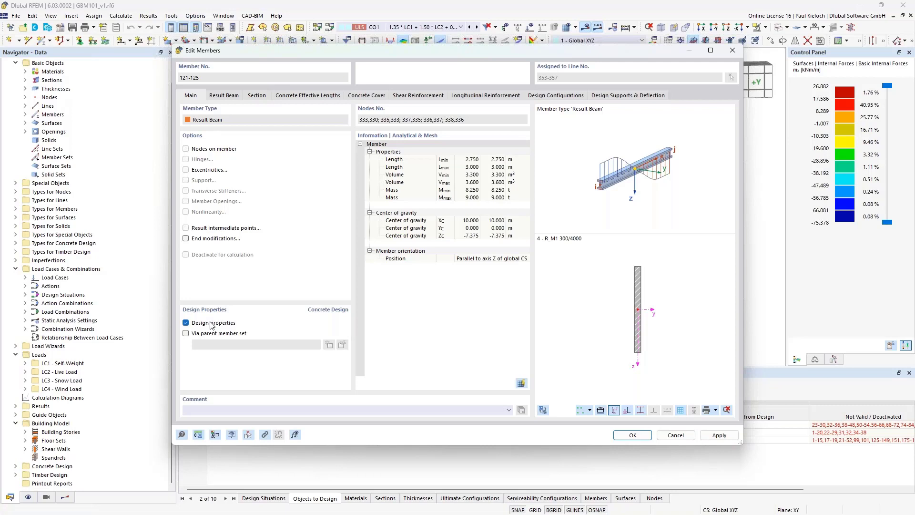
Look through the effective lengths, concrete cover, shear reinforcement and longitudinal reinforcement settings of result beam members 121-125.
click(332, 97)
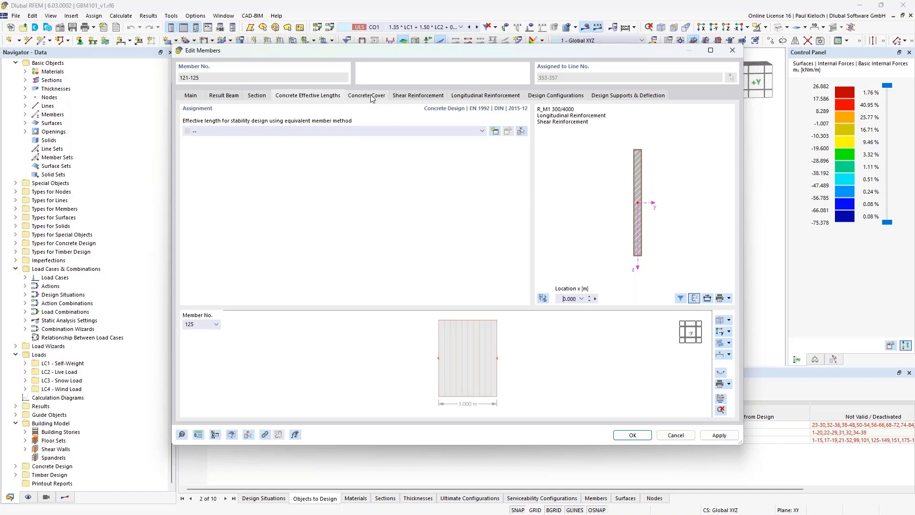
click(376, 99)
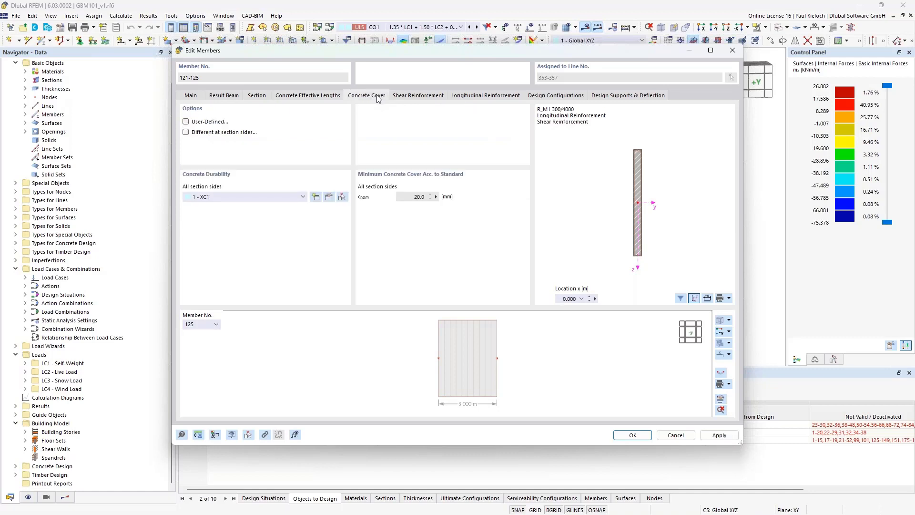
click(433, 98)
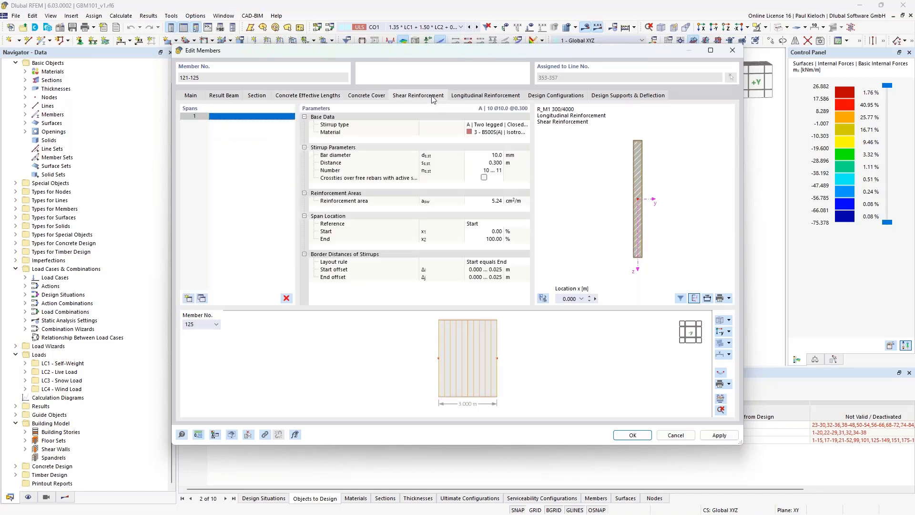
click(476, 97)
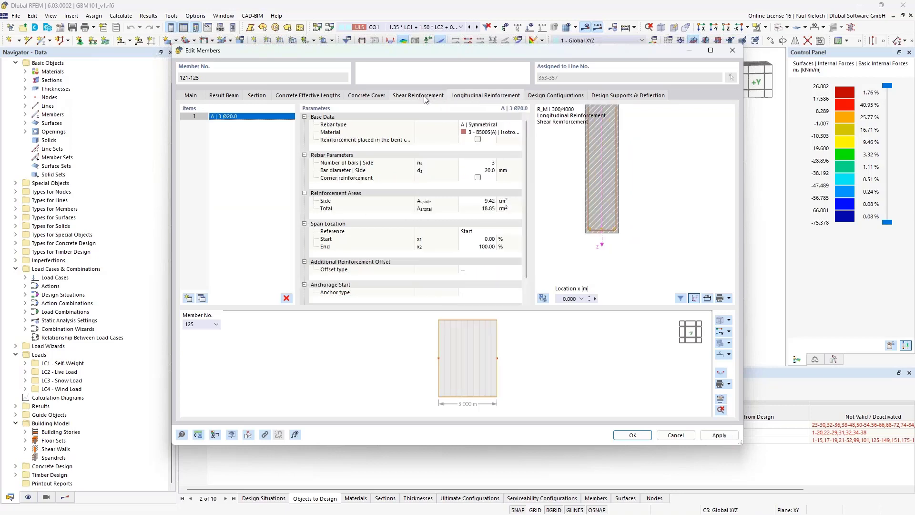
Set the stirrup distance of members 121-125 to 0.150 m and apply it, accepting the deletion of all results.
click(425, 97)
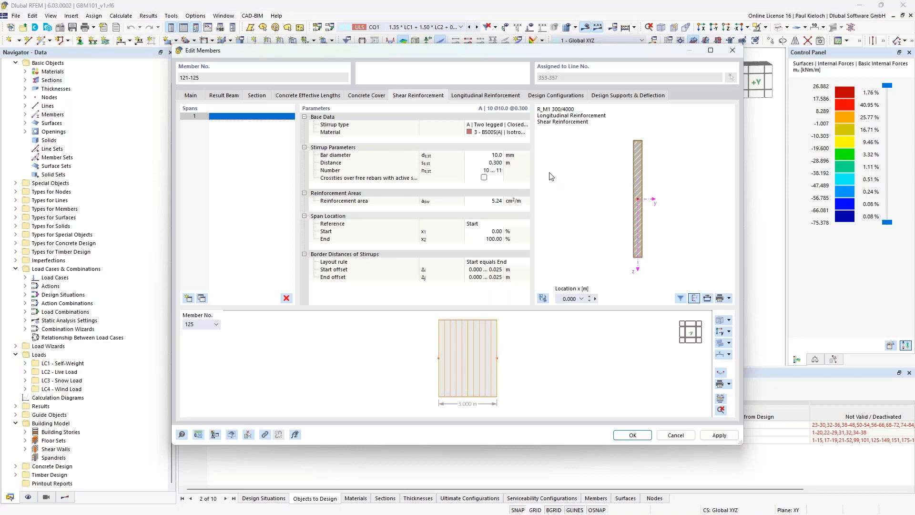
click(484, 164)
click(485, 164)
key(BackSpace)
text(,15)
key(Tab)
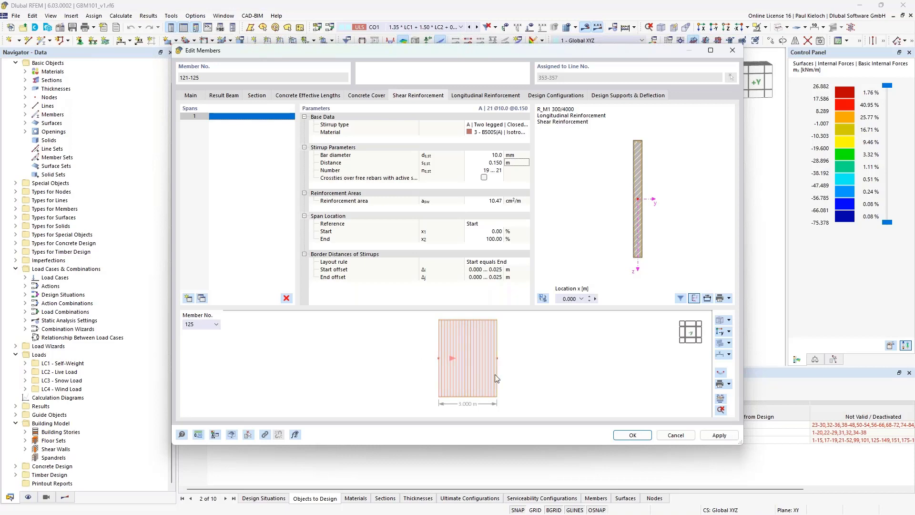
click(715, 434)
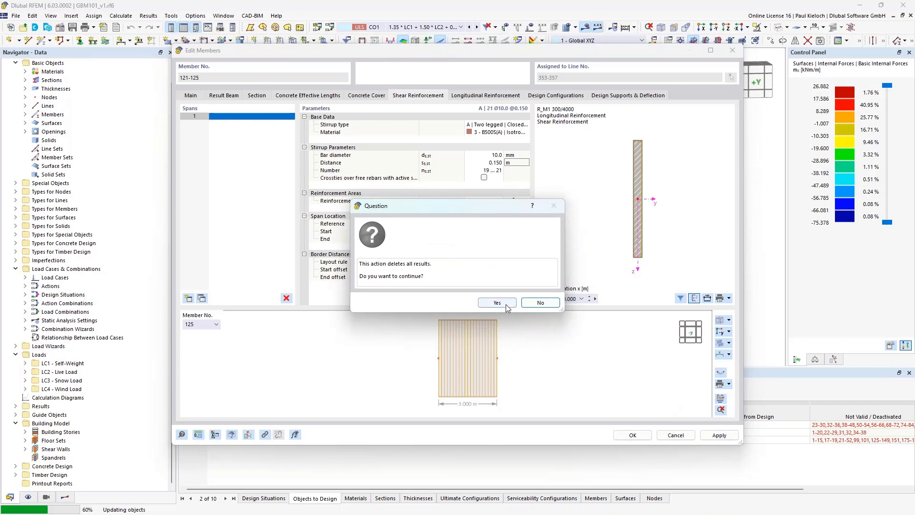
click(506, 305)
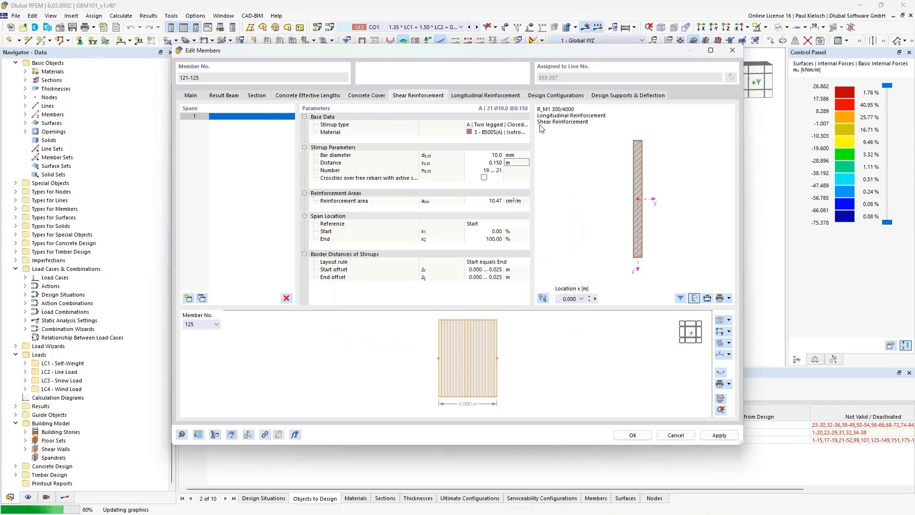
Change the rebar type of the longitudinal reinforcement to D | Line.
click(495, 99)
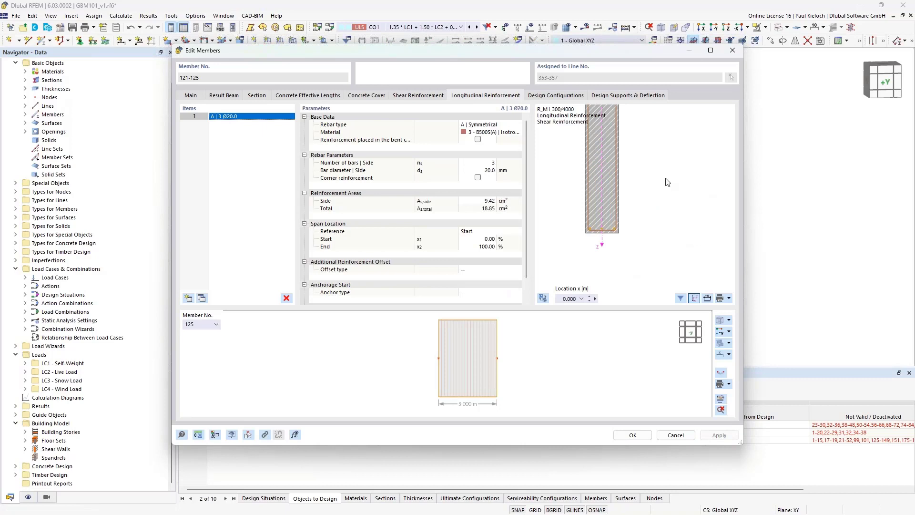
click(490, 125)
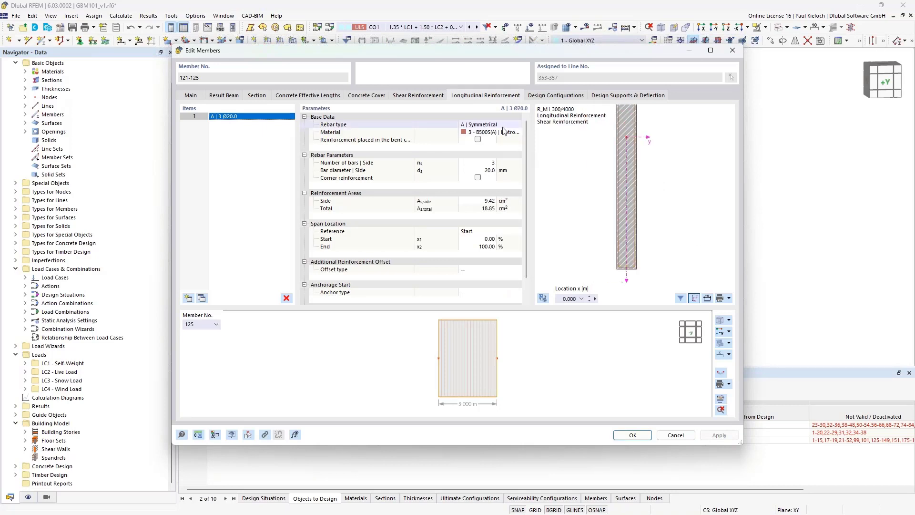
click(489, 124)
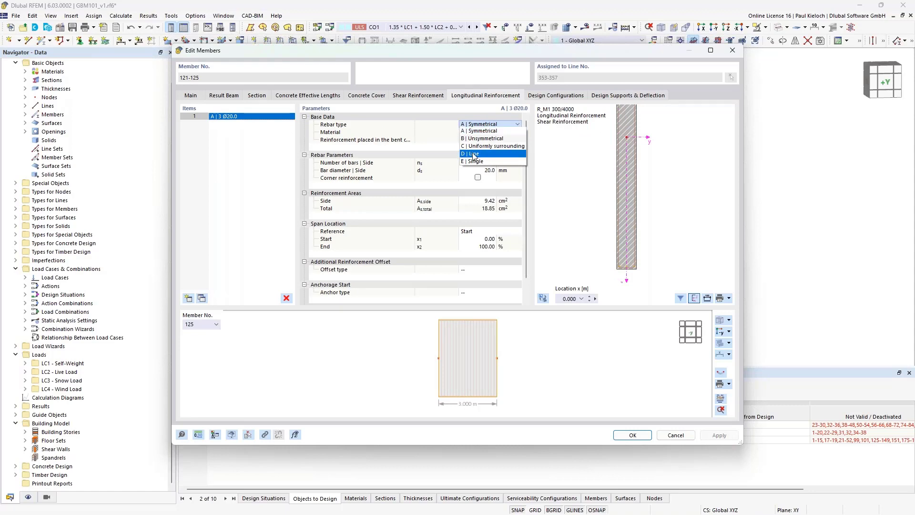
key(Escape)
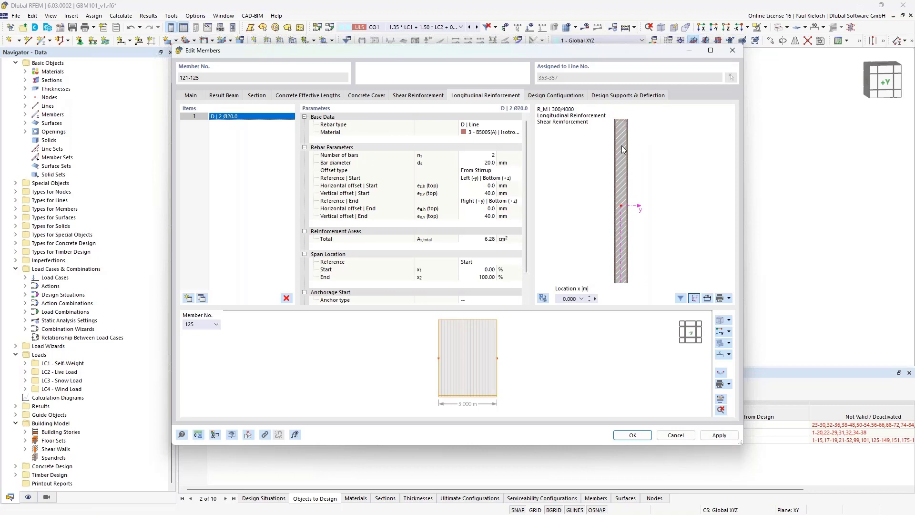
middle_drag(662, 211, 665, 207)
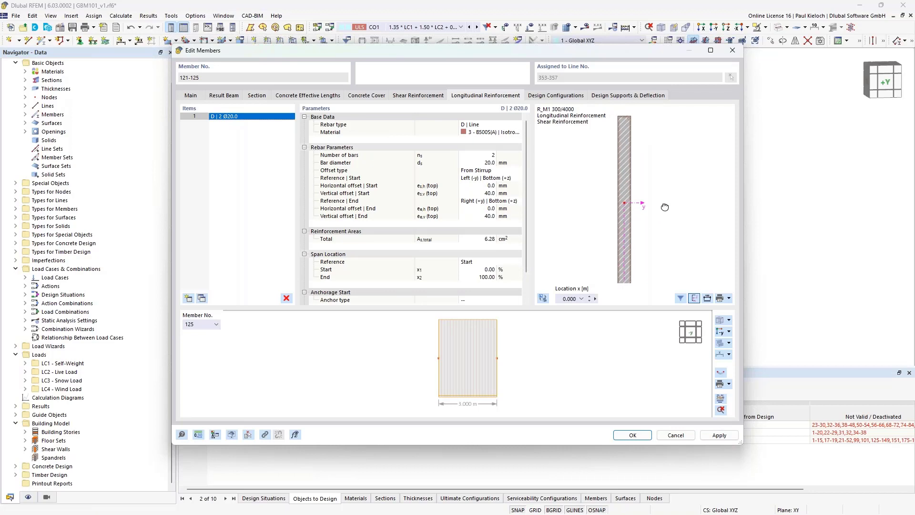
Set the line reinforcement to 26 bars with a bar diameter of 12 mm.
click(480, 157)
text(26)
click(509, 162)
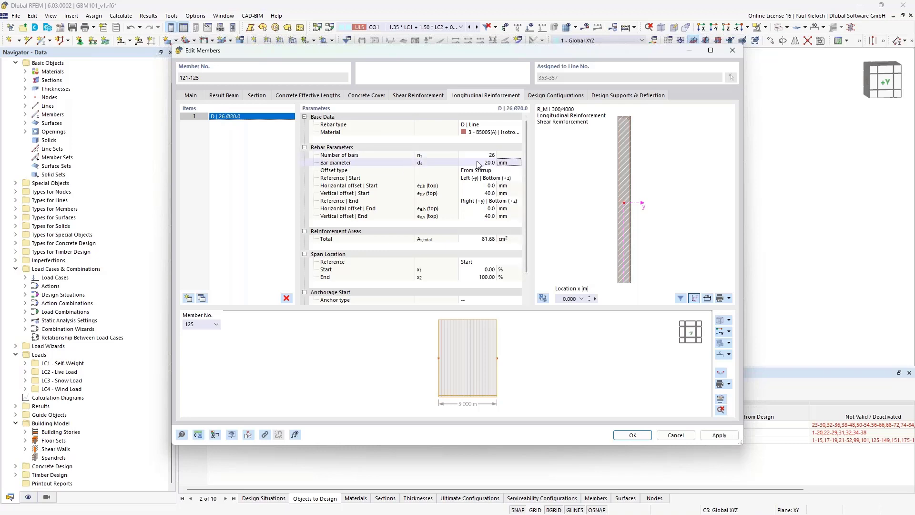
click(478, 162)
text(12)
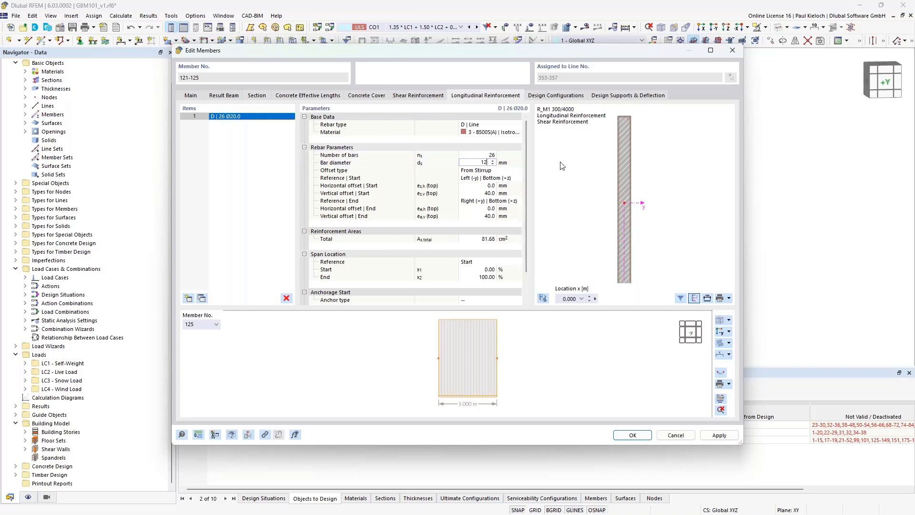
click(510, 165)
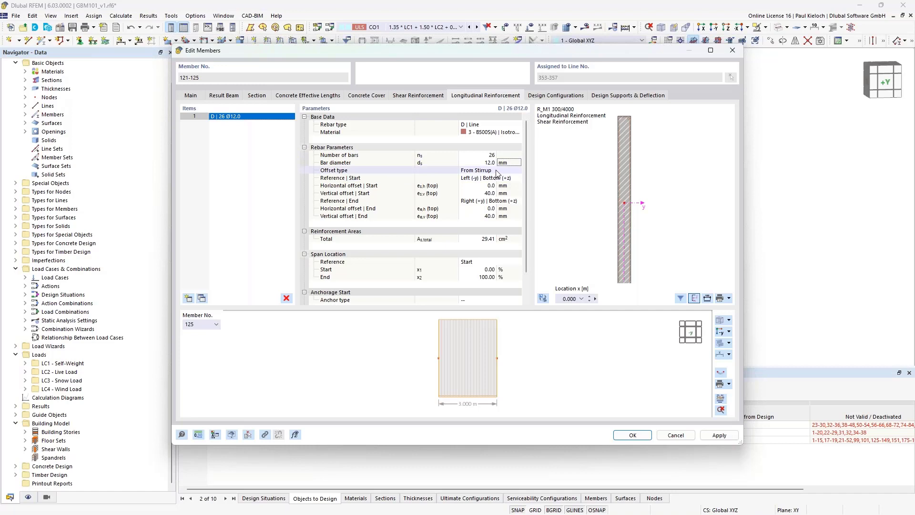
Set the rebar line's start reference to Left (-y) | Top (-z) and its end reference to Left (-y) | Bottom (+z).
click(491, 178)
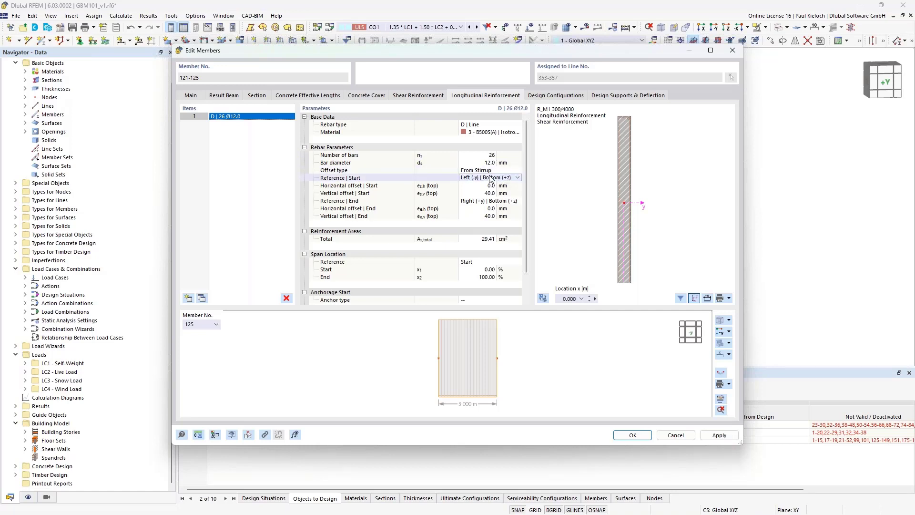
click(490, 177)
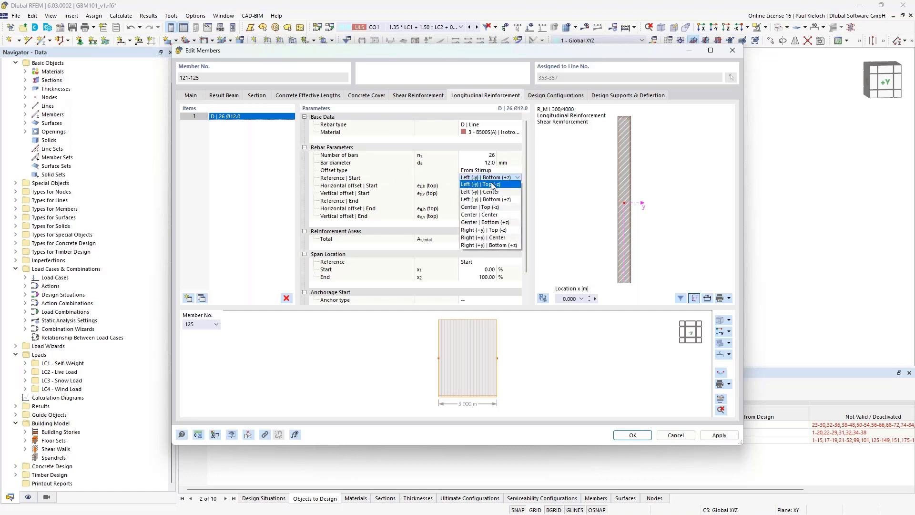
click(485, 185)
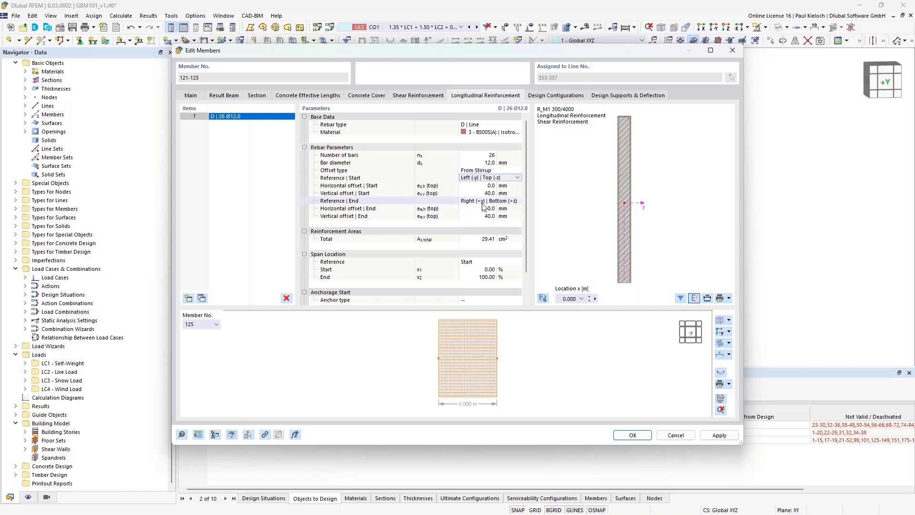
click(481, 203)
click(496, 202)
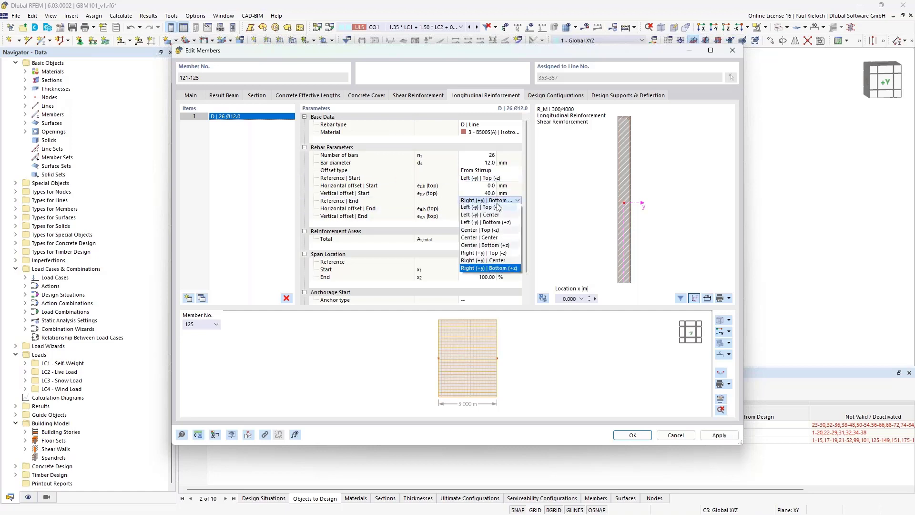
click(493, 222)
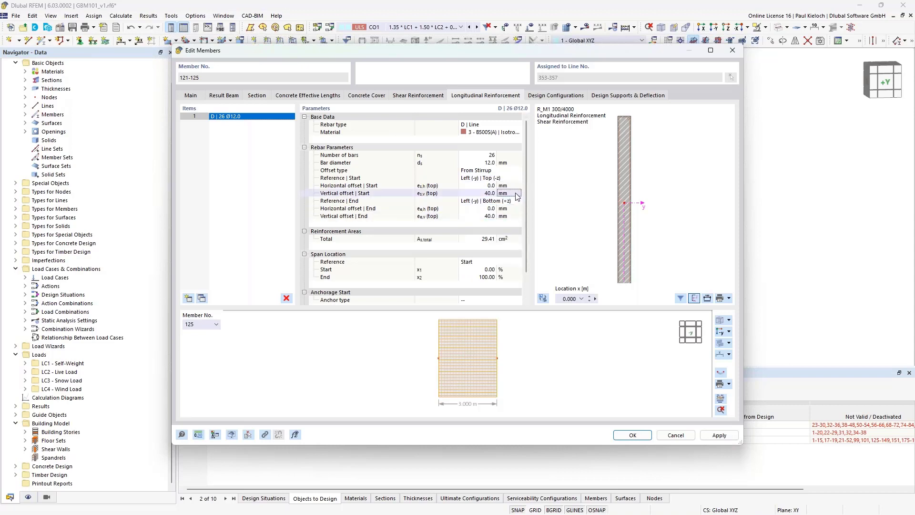
Set the vertical offset of the rebar line to 20 mm at both start and end.
scroll(626, 207, up, 2)
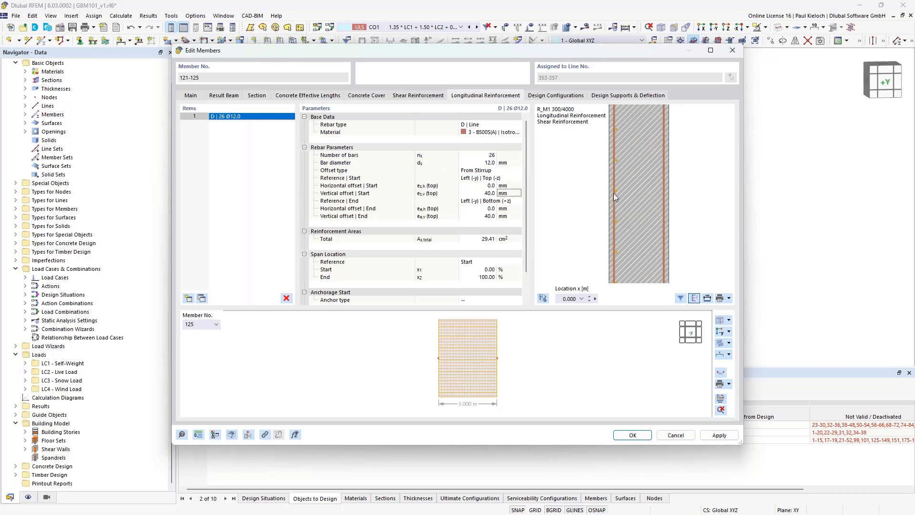
scroll(631, 192, down, 2)
scroll(633, 205, down, 2)
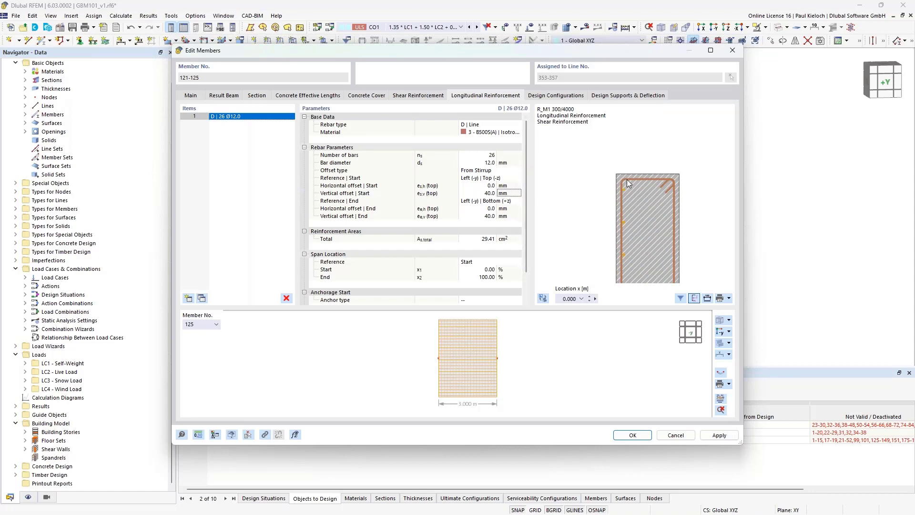
click(481, 193)
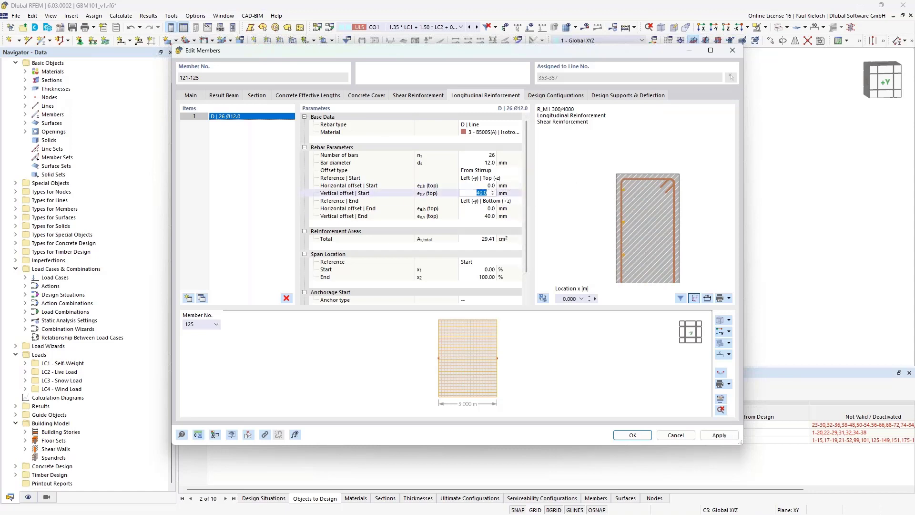
text(20)
click(482, 216)
text(20)
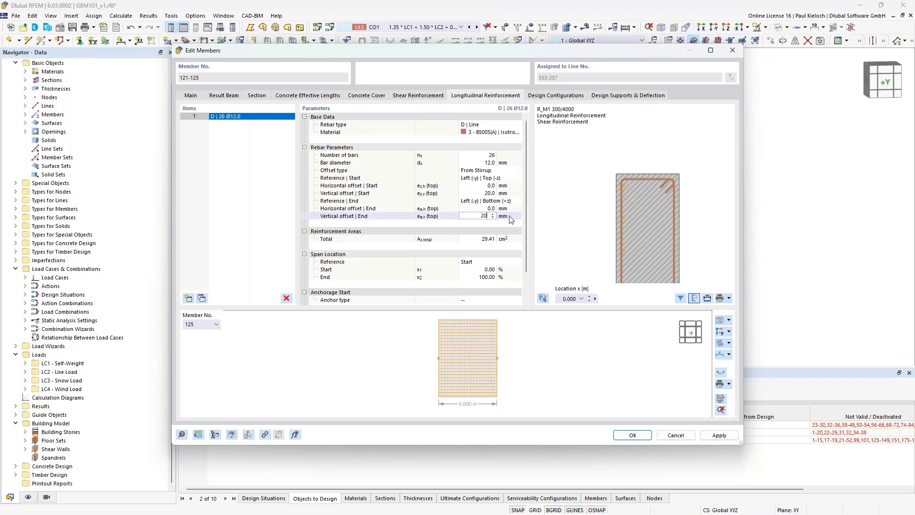
Duplicate the rebar line as a second item with start reference Right (+y) | Top (-z) and end reference Right (+y) | Bottom (+z).
click(510, 217)
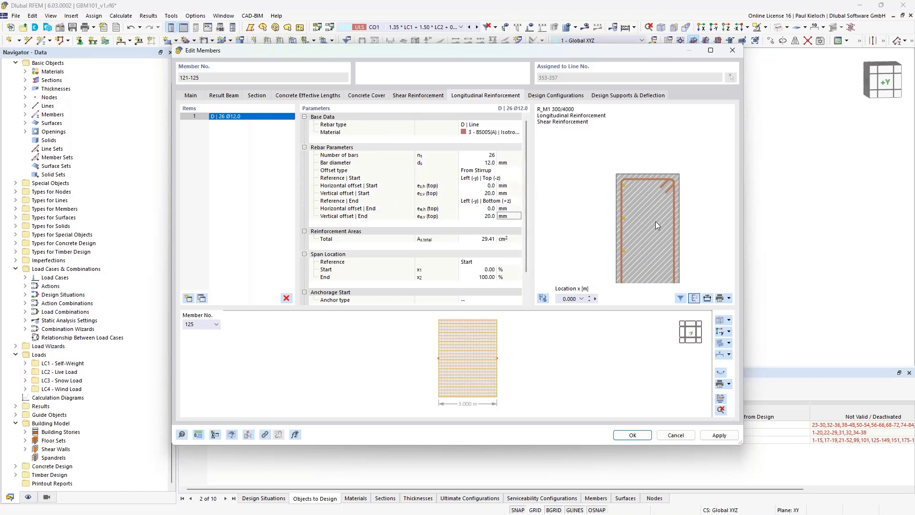
click(719, 435)
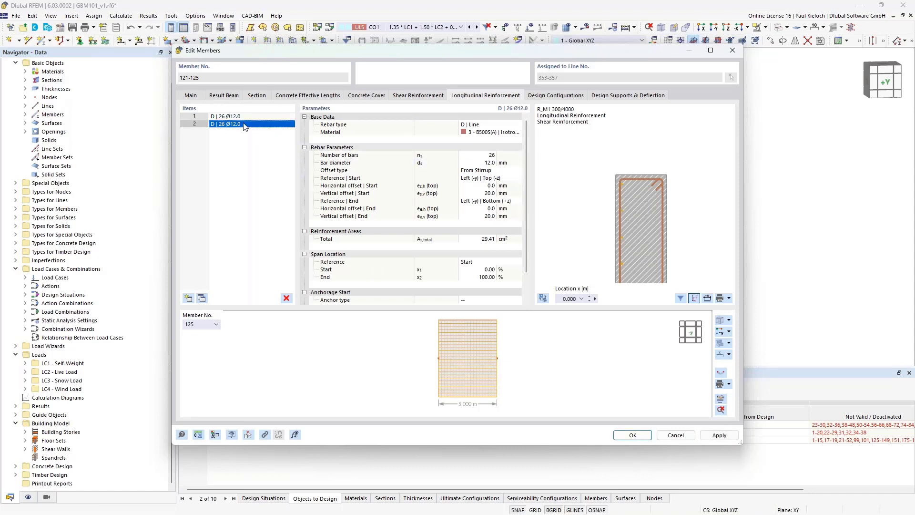
click(511, 180)
click(518, 178)
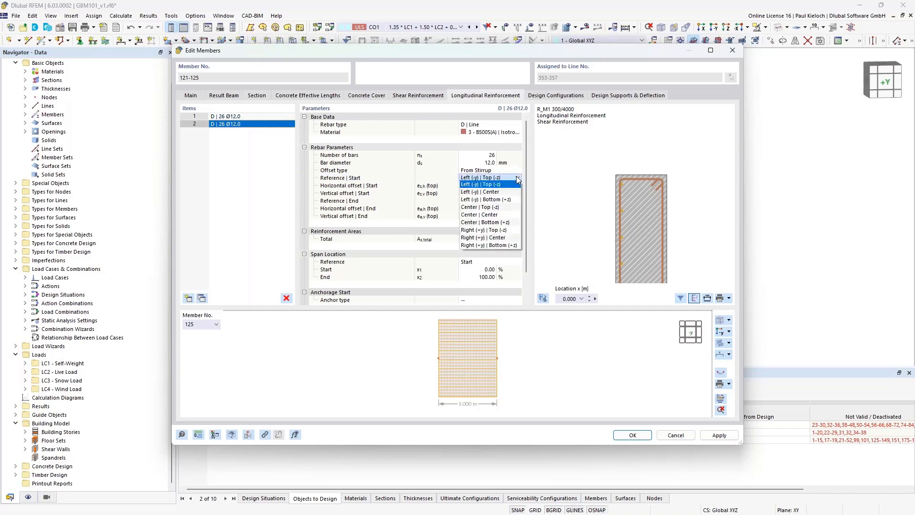
click(495, 230)
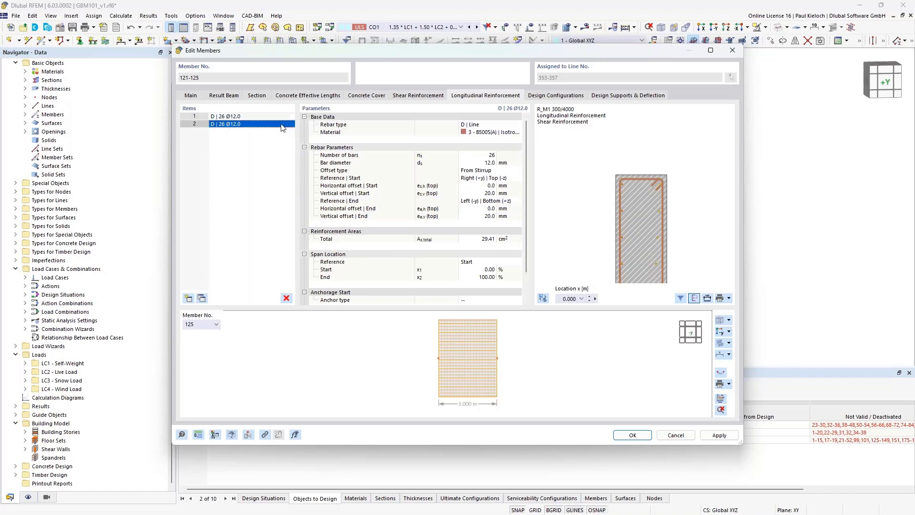
click(491, 201)
click(518, 201)
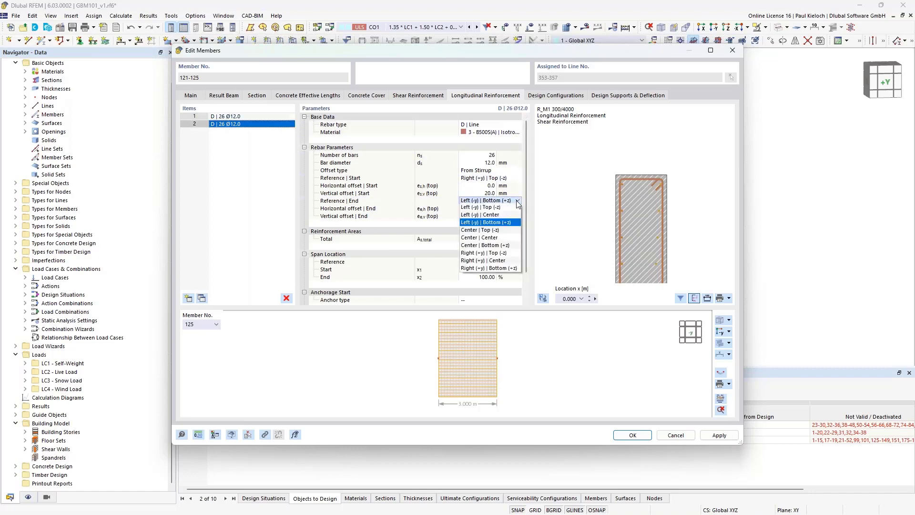
click(497, 268)
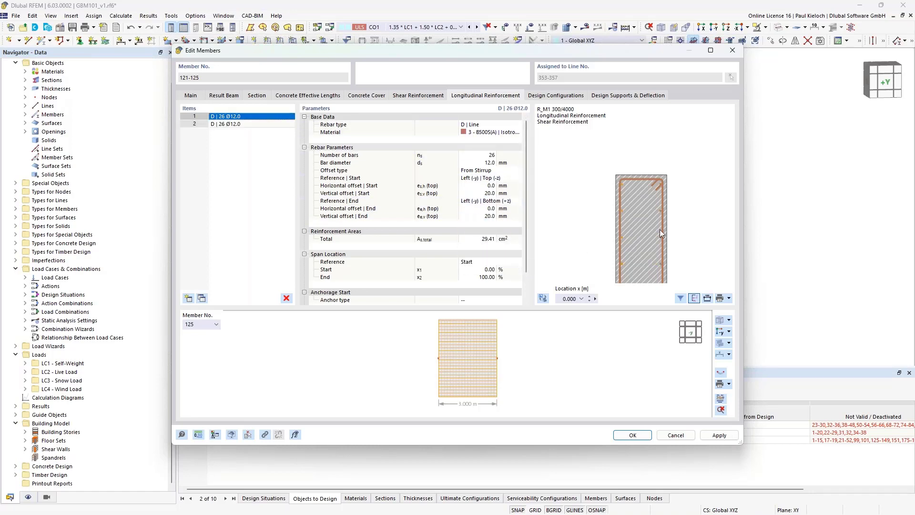
click(715, 434)
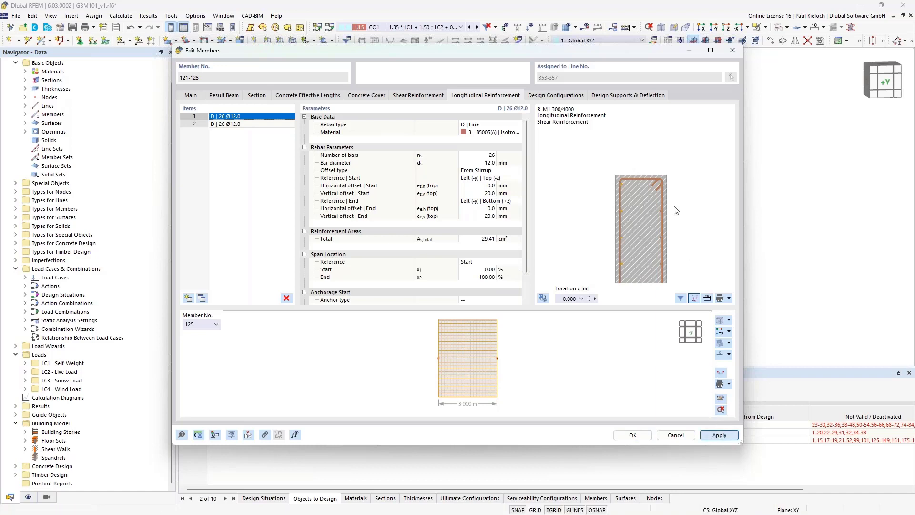
Examine the longitudinal bars along both faces of the wall cross-section, from its upper end to its lower end.
scroll(671, 208, down, 2)
middle_drag(671, 217, 653, 122)
middle_drag(658, 196, 643, 129)
middle_drag(644, 230, 645, 147)
middle_drag(647, 210, 654, 156)
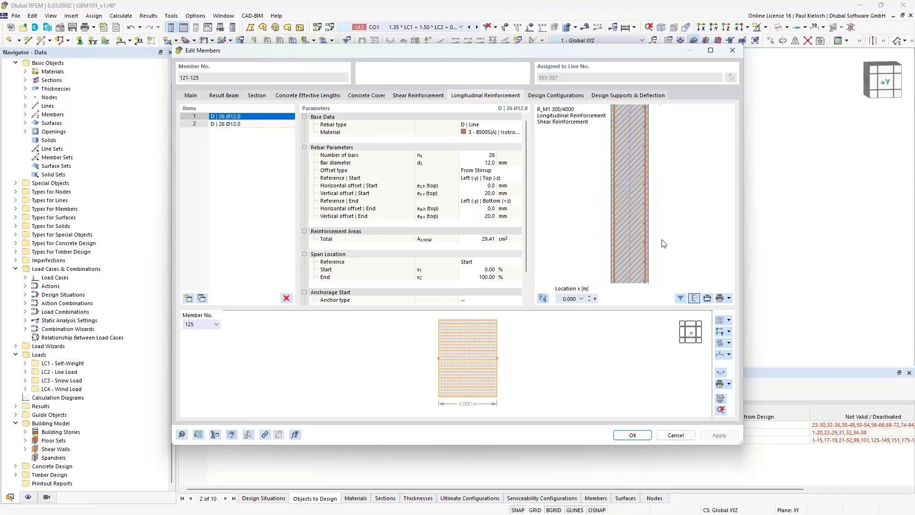
middle_drag(663, 243, 652, 154)
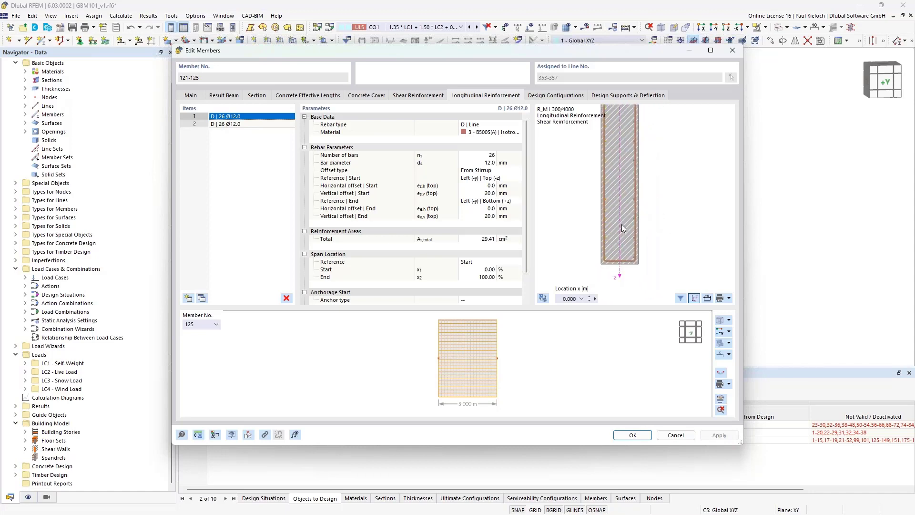
scroll(641, 213, down, 2)
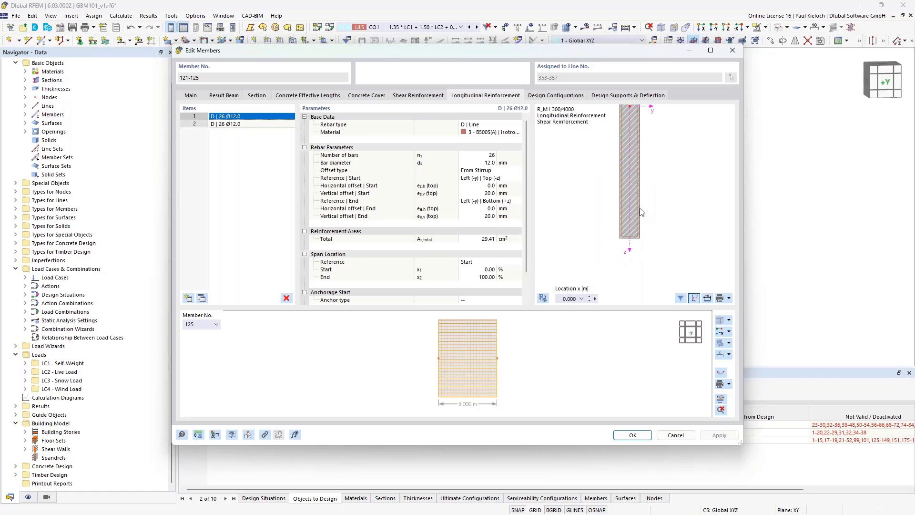
scroll(627, 187, up, 4)
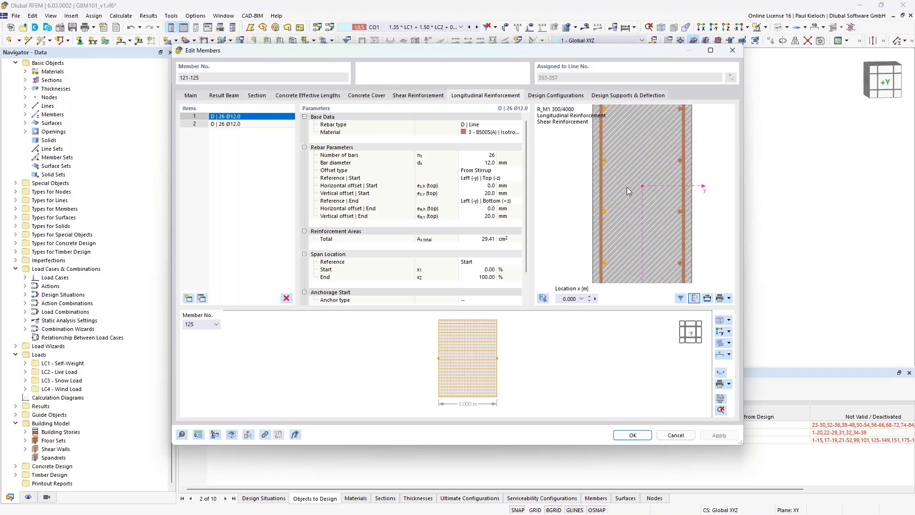
scroll(627, 188, down, 2)
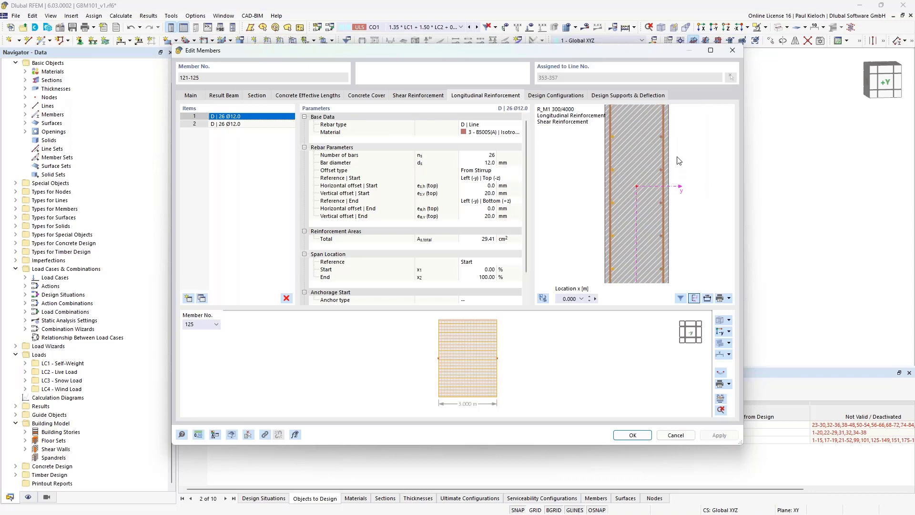
mouse_move(677, 157)
middle_down()
mouse_move(677, 166)
mouse_move(688, 164)
middle_up()
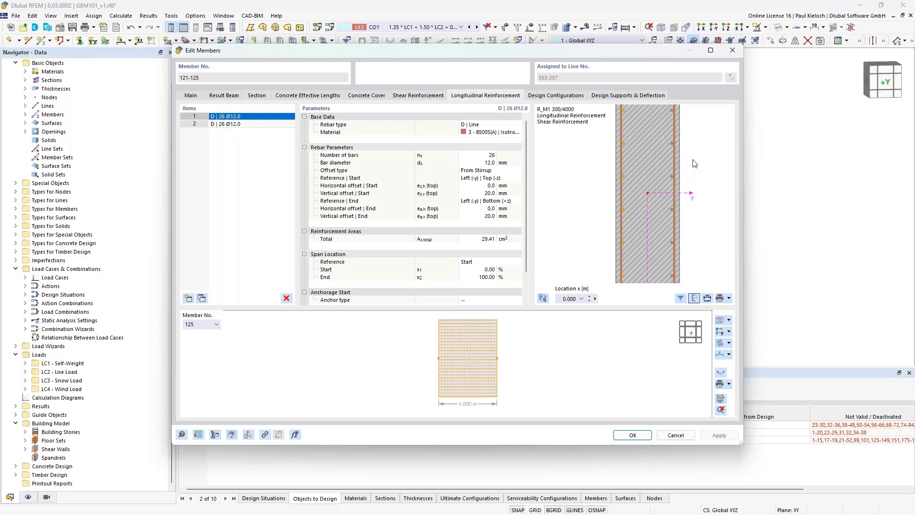
Activate crossties over free rebars in the shear reinforcement of members 121-125.
click(435, 97)
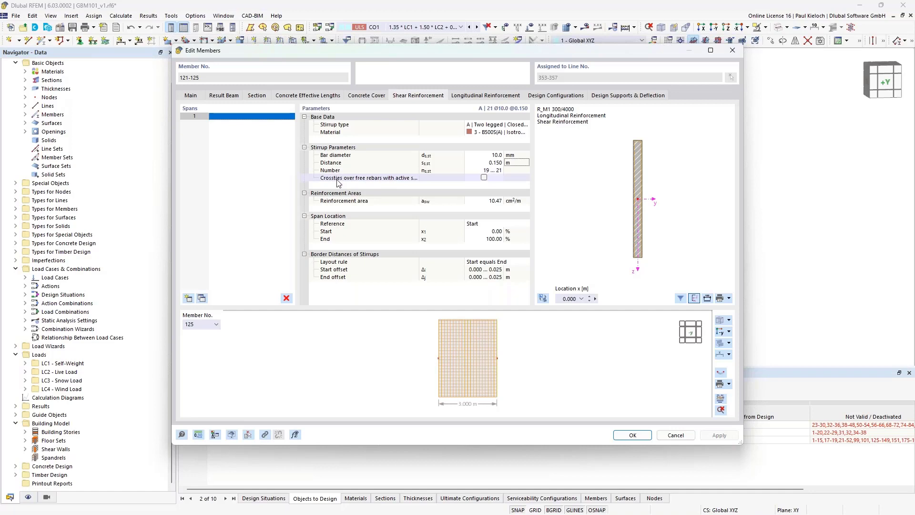
scroll(635, 144, up, 4)
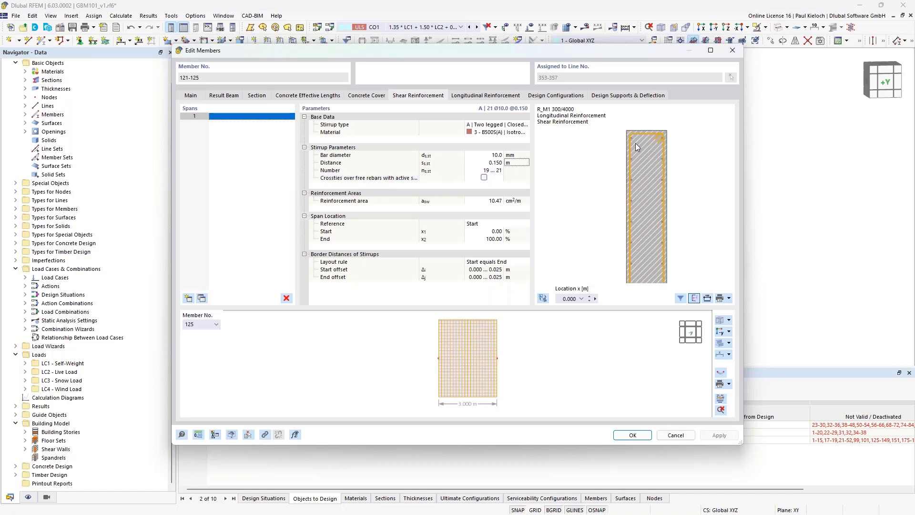
scroll(635, 143, up, 3)
middle_drag(700, 136, 677, 149)
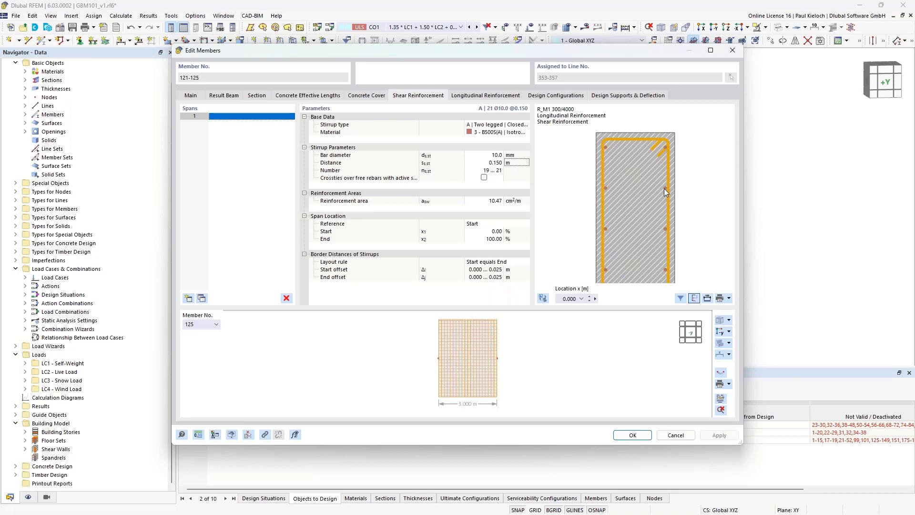
click(484, 178)
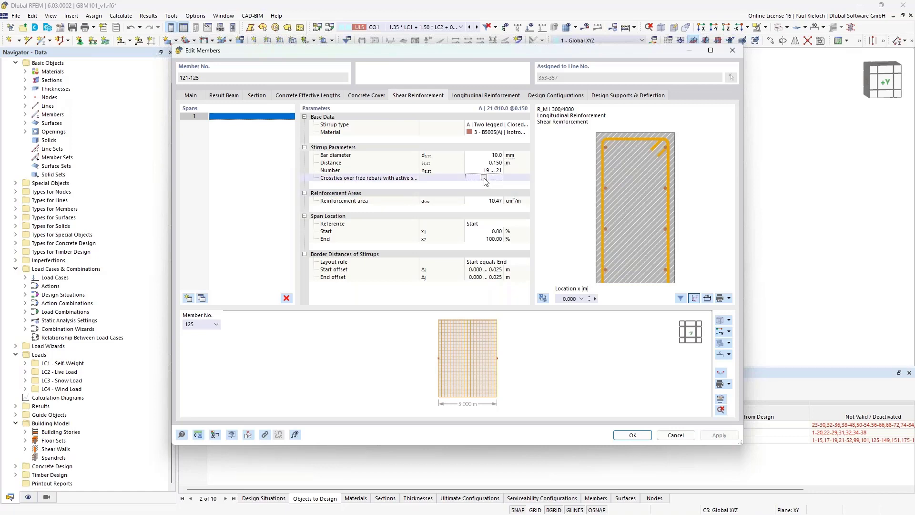
click(484, 178)
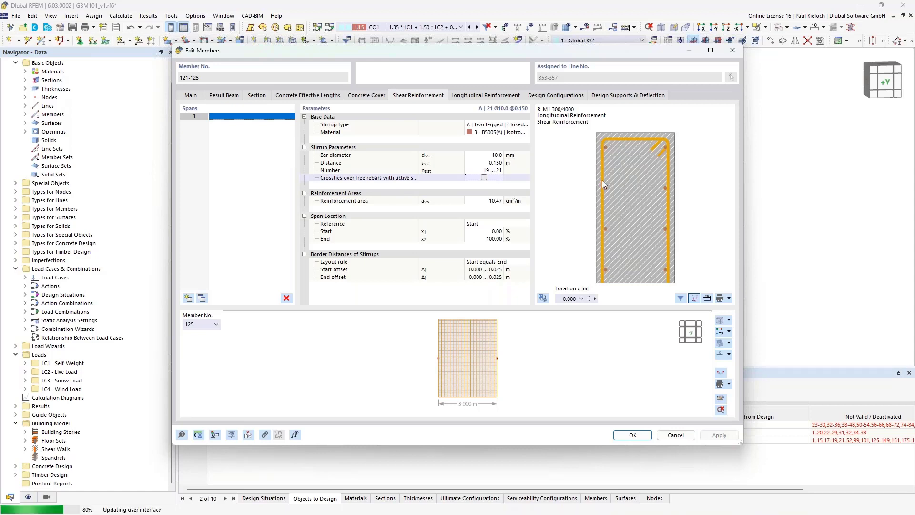
Deactivate the crossties at the second, third and fourth rebar rows from the upper end of the wall cross-section.
middle_drag(647, 216, 655, 186)
scroll(654, 186, down, 5)
scroll(648, 187, up, 3)
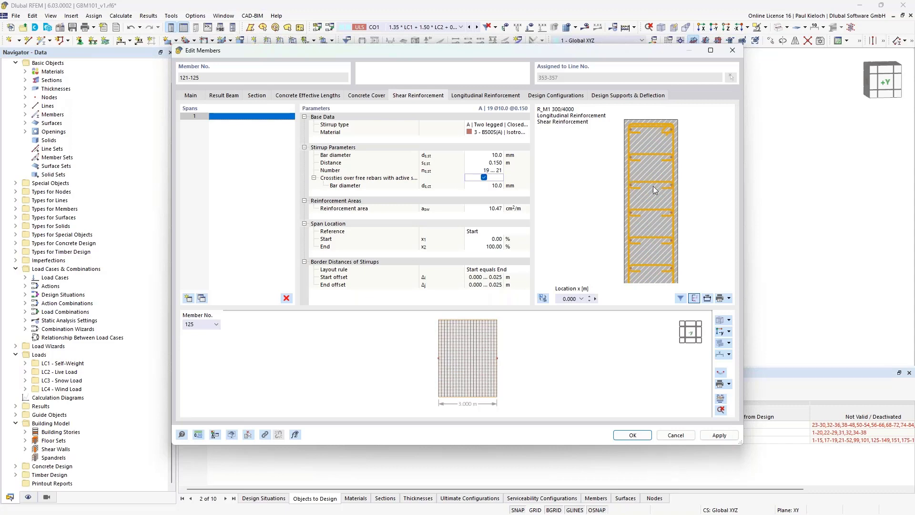
scroll(665, 142, up, 1)
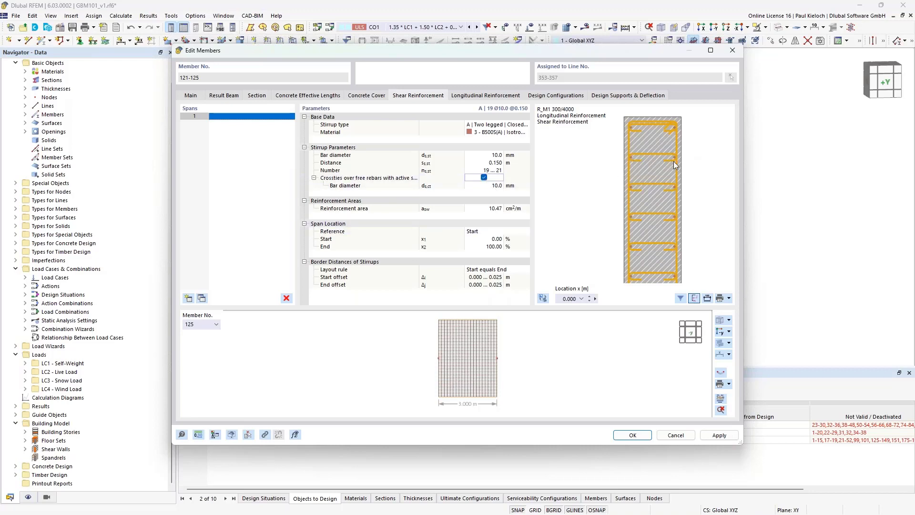
mouse_move(715, 157)
middle_down()
mouse_move(691, 166)
mouse_move(701, 166)
middle_up()
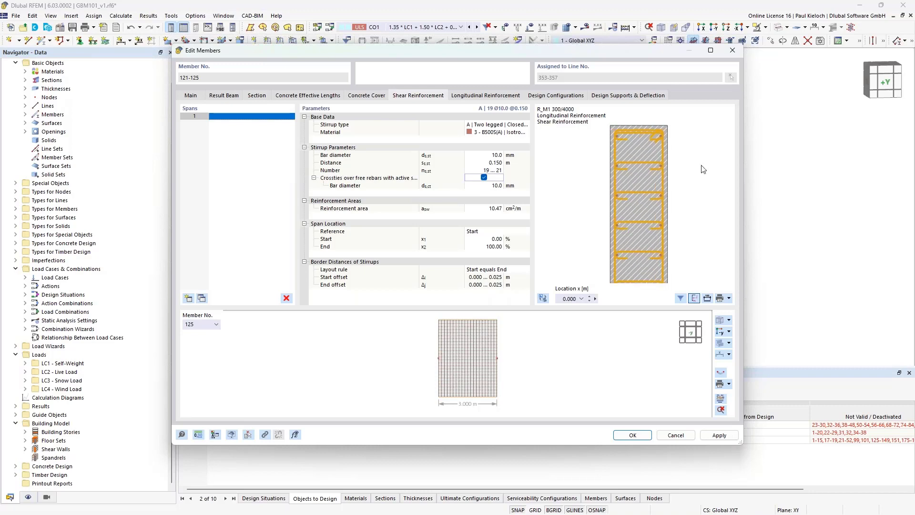
click(616, 166)
click(617, 195)
Deactivate further crossties in the upper half of the wall cross-section, keeping one tied row between the untied groups.
scroll(639, 145, down, 4)
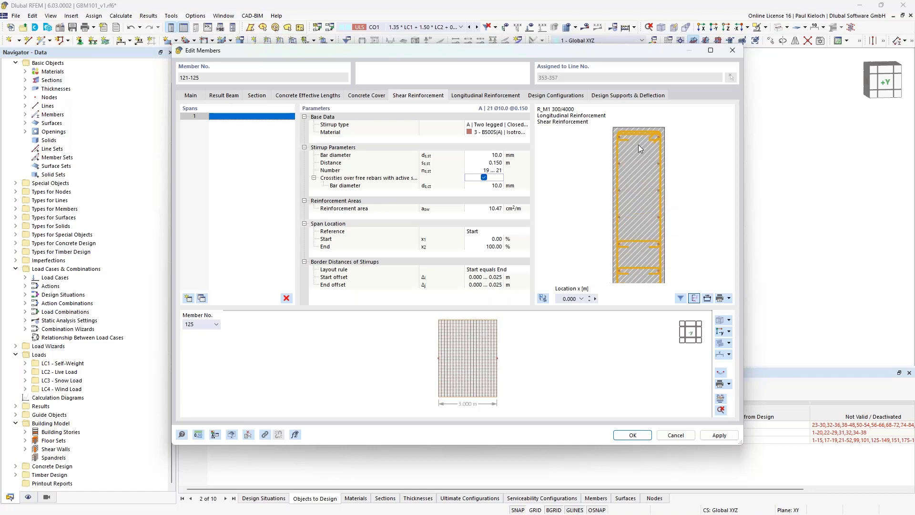
middle_drag(641, 220, 627, 170)
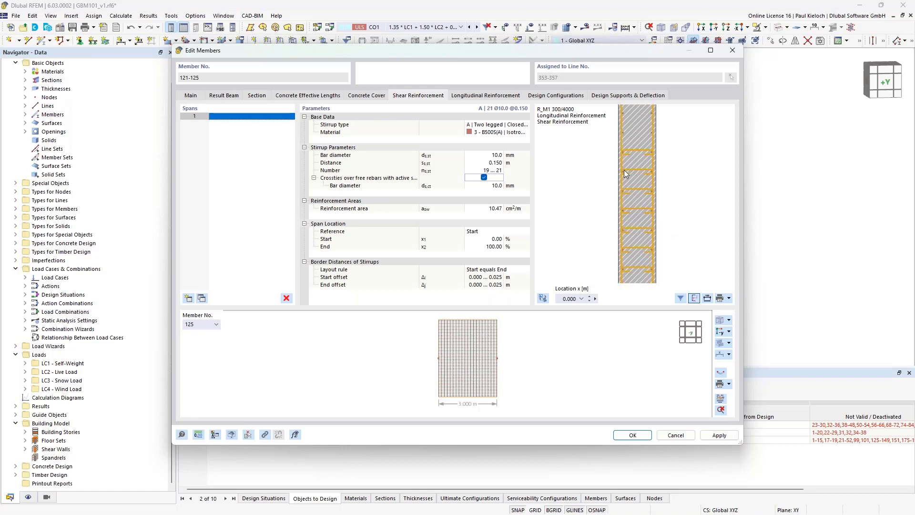
click(622, 171)
click(623, 209)
Deactivate groups of crossties in the lower half of the wall cross-section, keeping intermediate tied rows, and accept the member changes.
scroll(669, 225, down, 2)
middle_drag(668, 216, 662, 139)
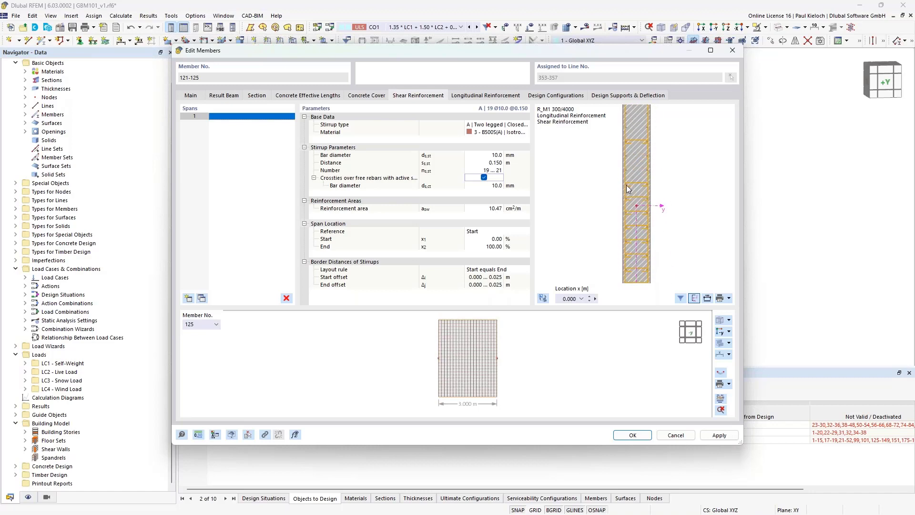
middle_drag(677, 262, 680, 230)
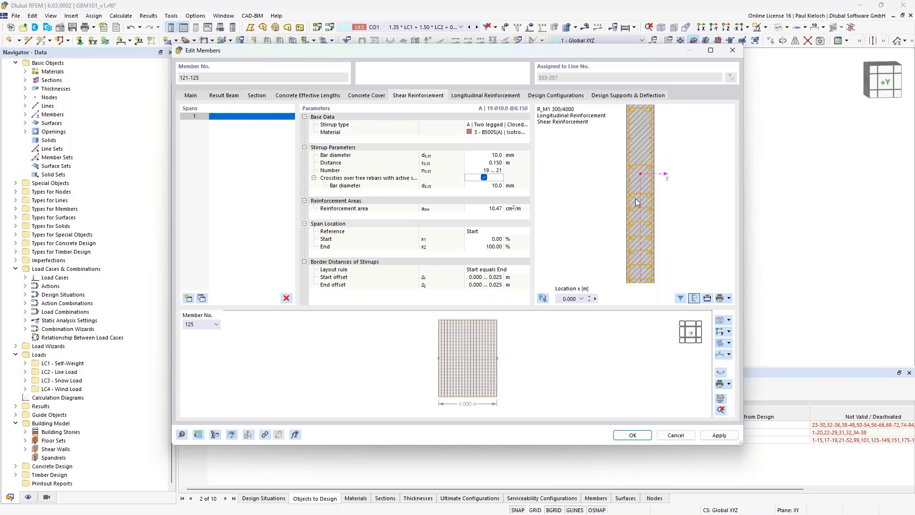
scroll(632, 199, up, 2)
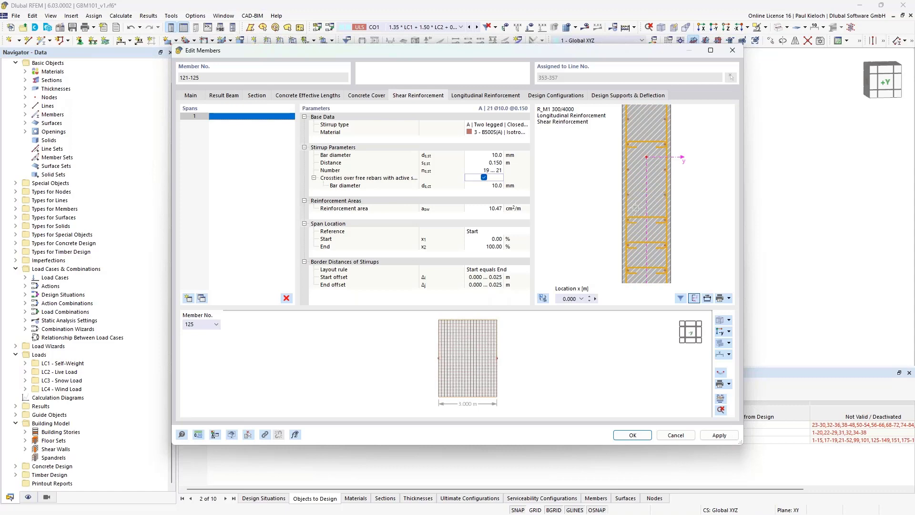
scroll(665, 188, down, 2)
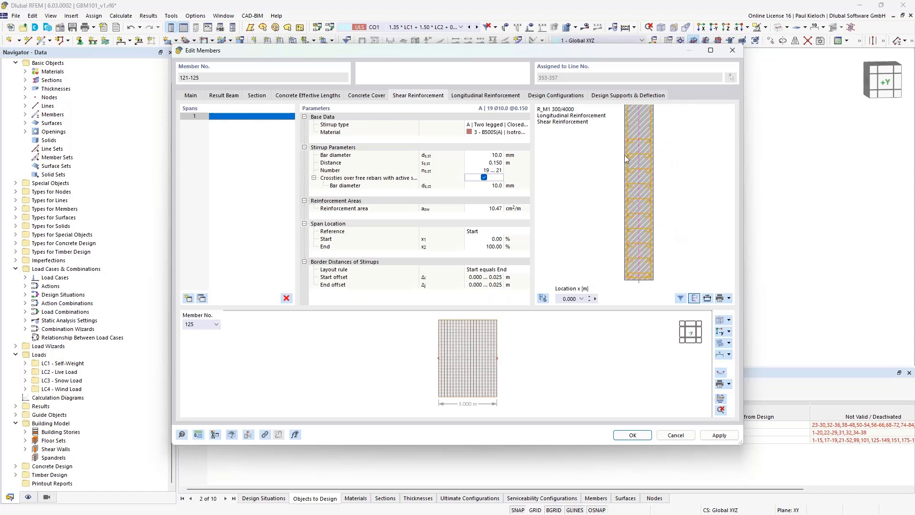
scroll(636, 161, up, 2)
click(630, 157)
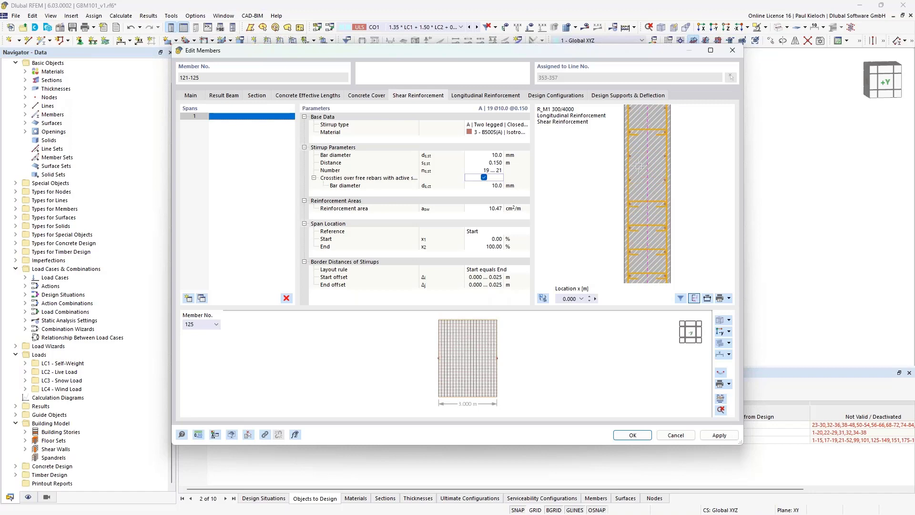
scroll(633, 190, down, 2)
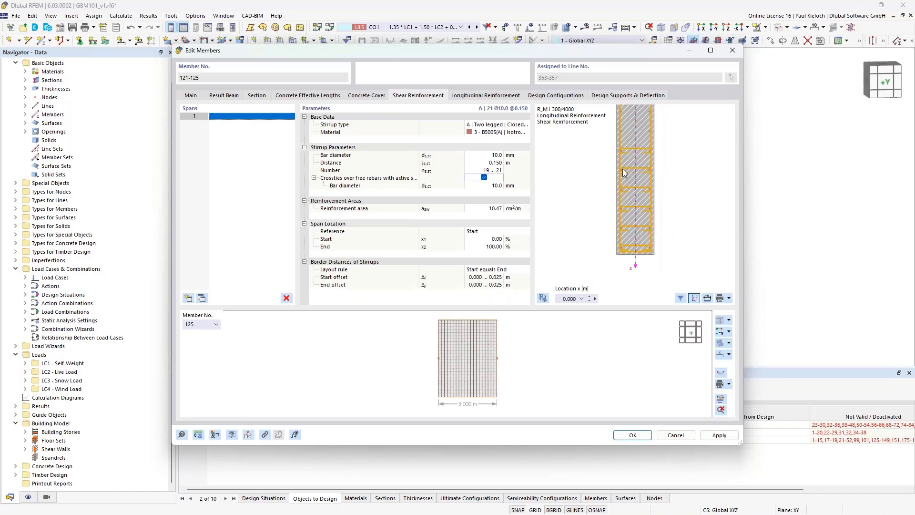
click(621, 187)
click(623, 210)
click(720, 435)
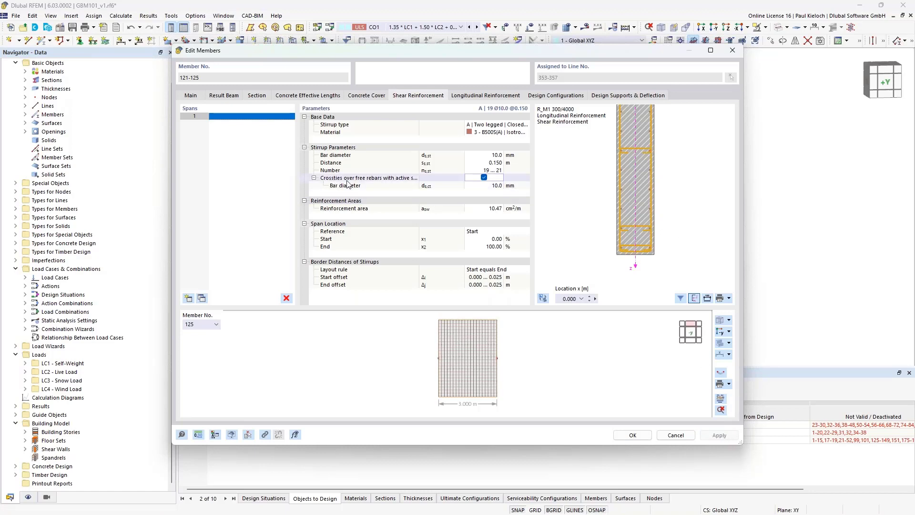
click(641, 436)
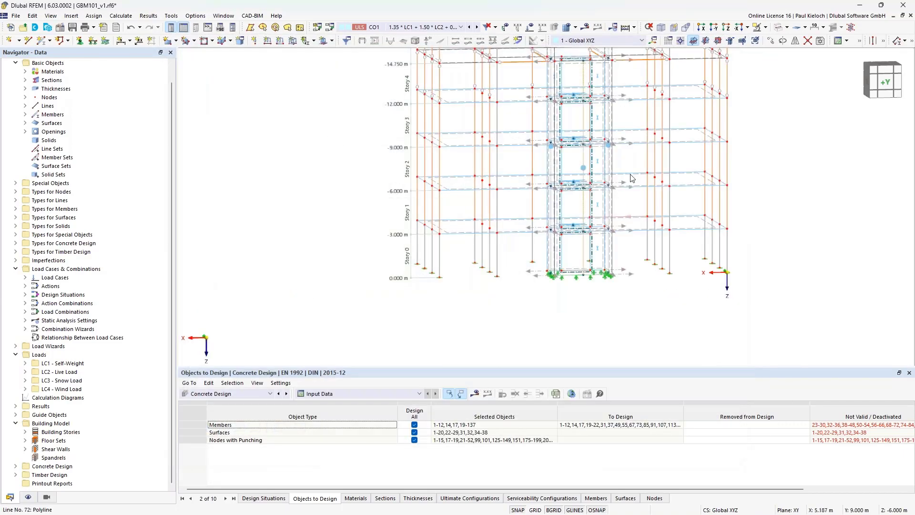
Turn on the display of Types for Concrete Design to show the reinforcement of the core wall and columns in the model.
middle_drag(632, 210, 555, 208)
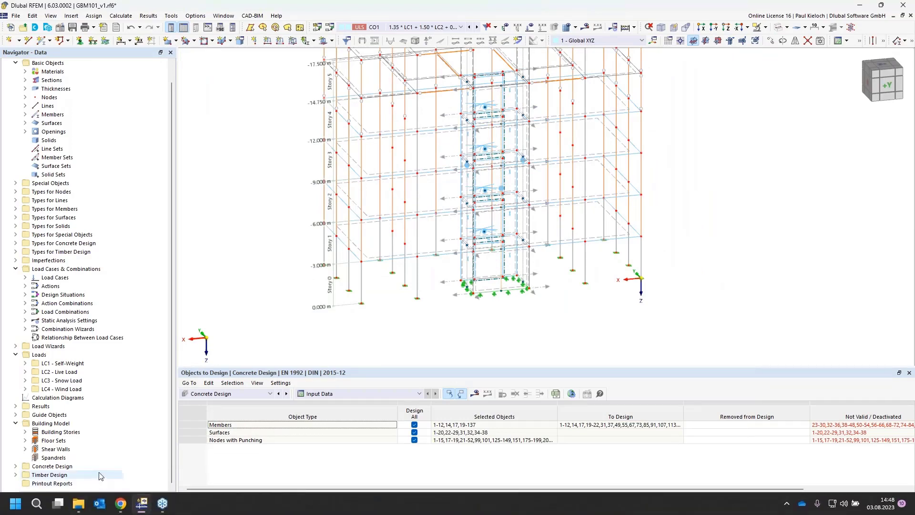
click(28, 496)
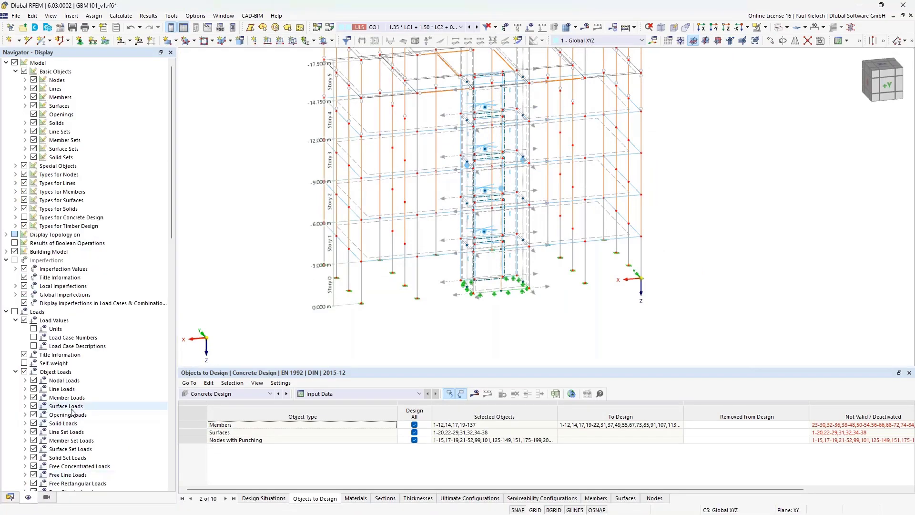
click(24, 217)
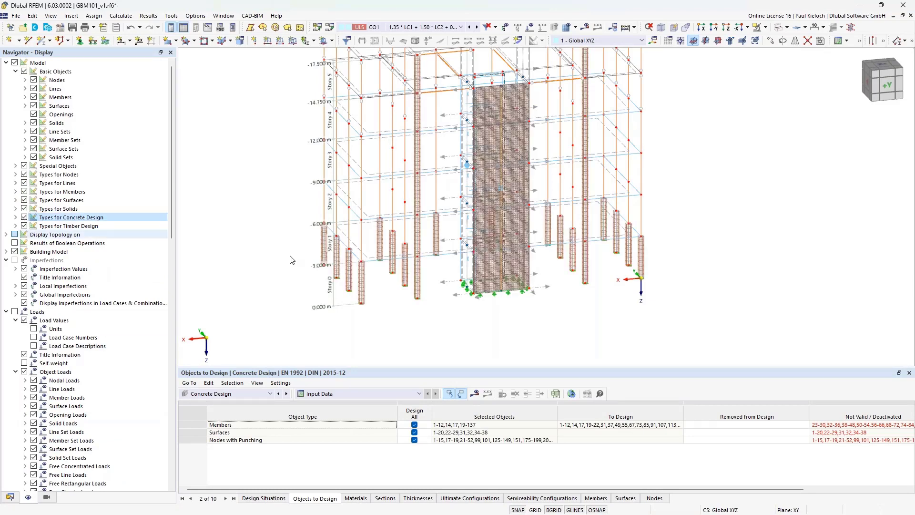
scroll(399, 235, up, 2)
scroll(400, 235, up, 10)
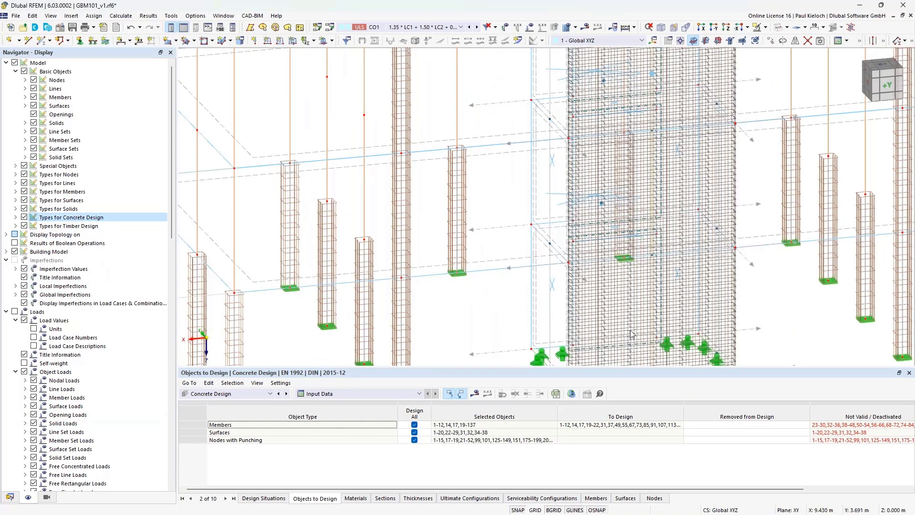
Turn off the display of Types for Concrete Design so the reinforcement is hidden in the model.
scroll(500, 156, down, 5)
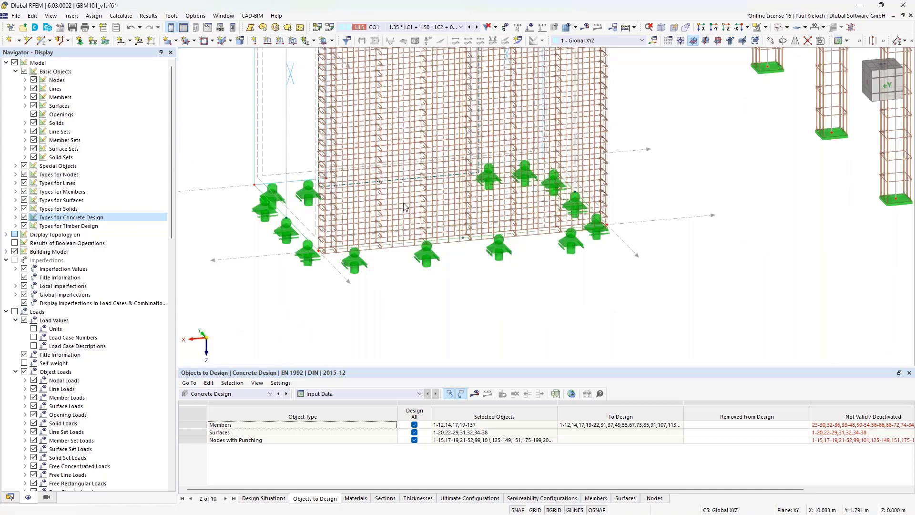
click(24, 217)
scroll(340, 274, down, 4)
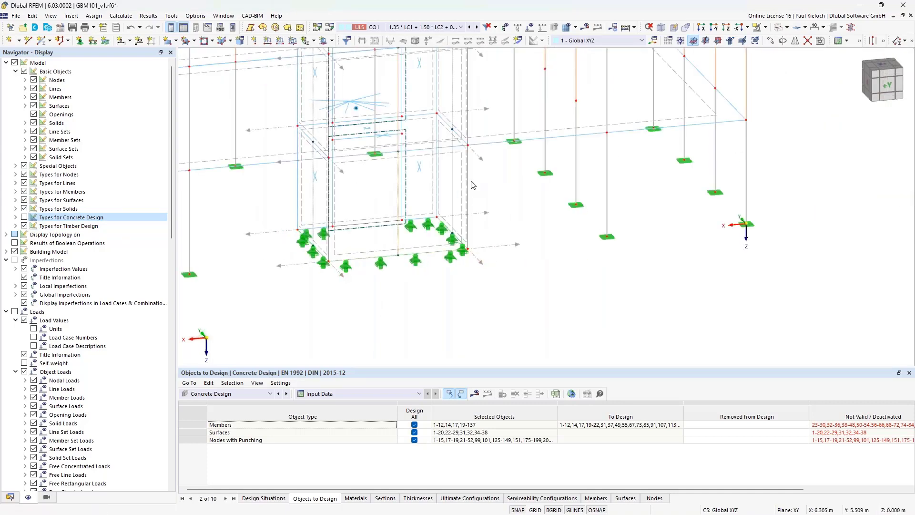
ctrl+middle_drag(472, 190, 500, 243)
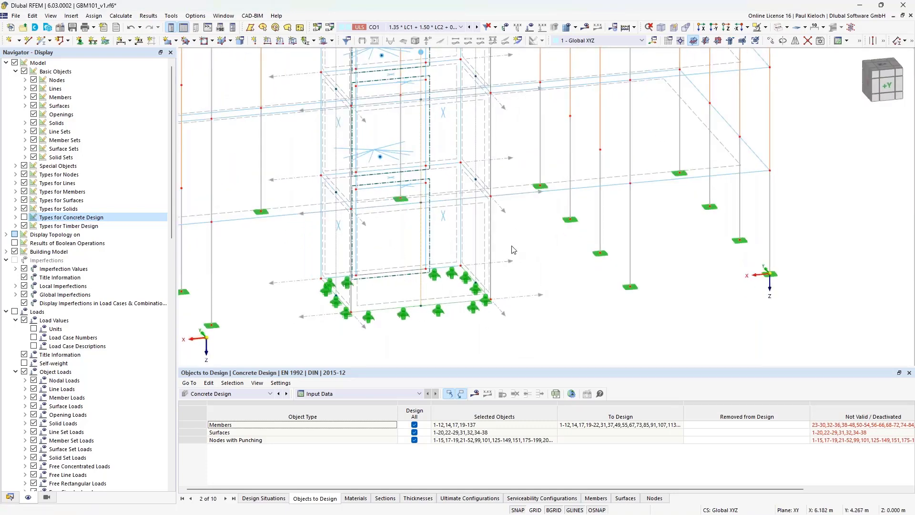
scroll(513, 250, down, 1)
scroll(514, 249, down, 1)
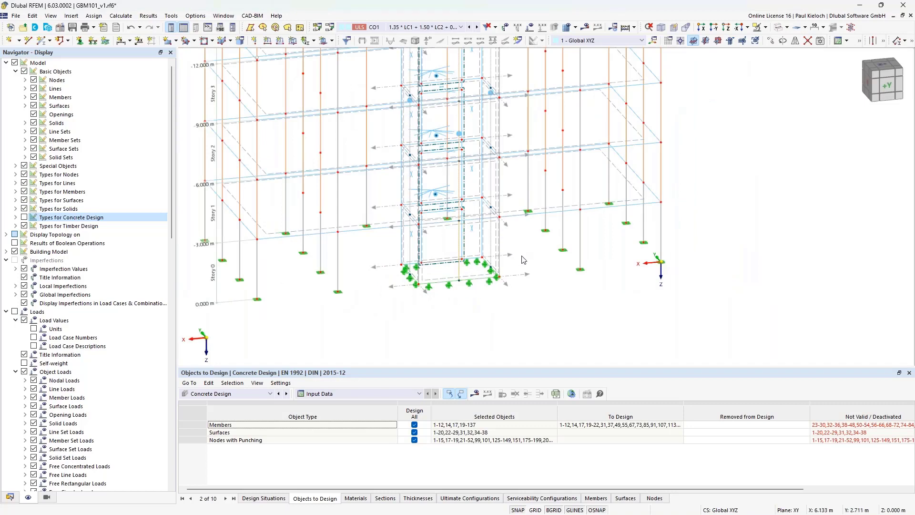
Deactivate designing all objects for members, surfaces and nodes with punching in the concrete design's objects to design.
click(414, 424)
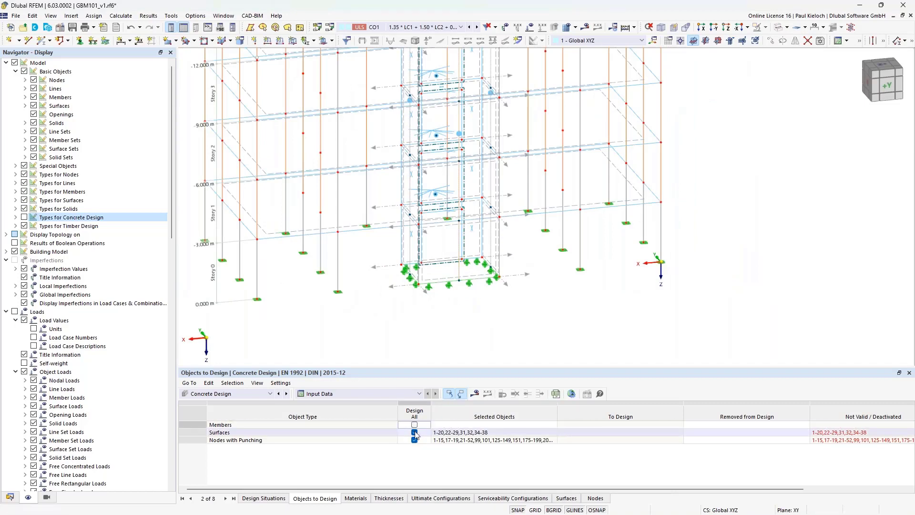
click(414, 433)
click(414, 440)
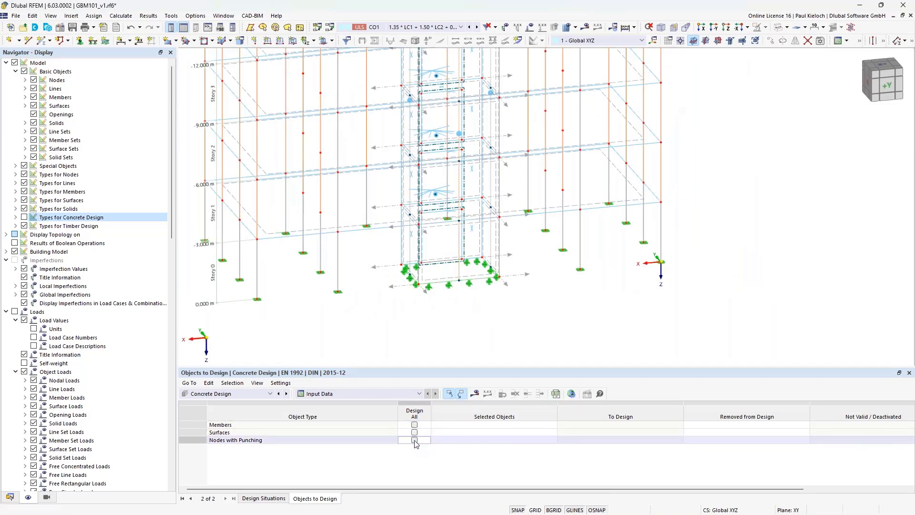
Graphically pick the core's result beams 121-125 as the only members selected for concrete design.
click(465, 426)
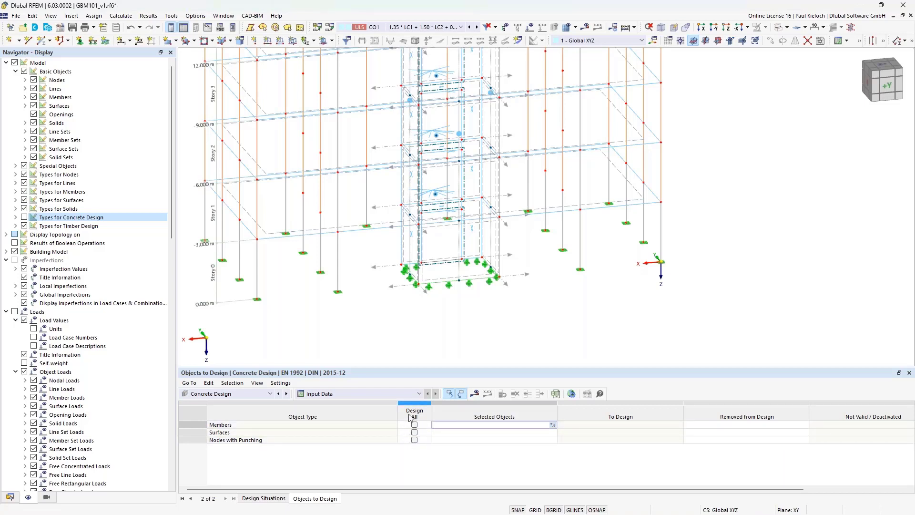
click(553, 424)
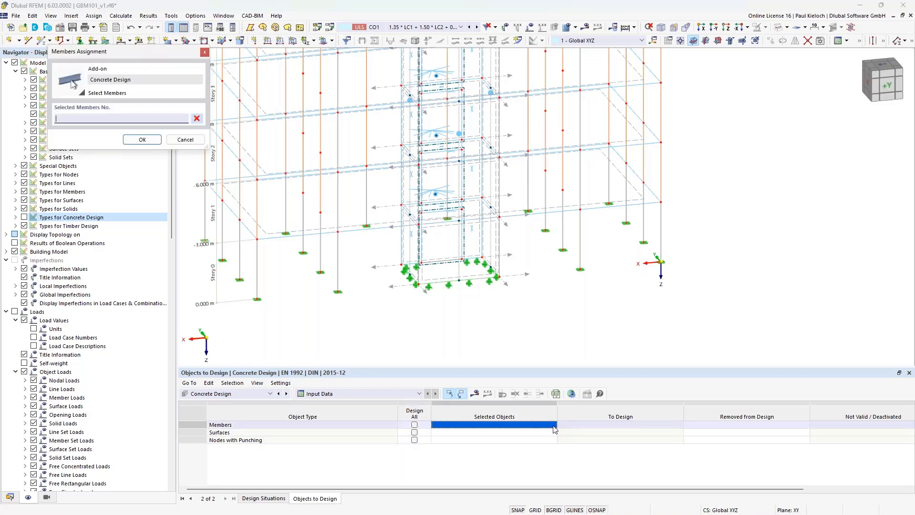
click(459, 244)
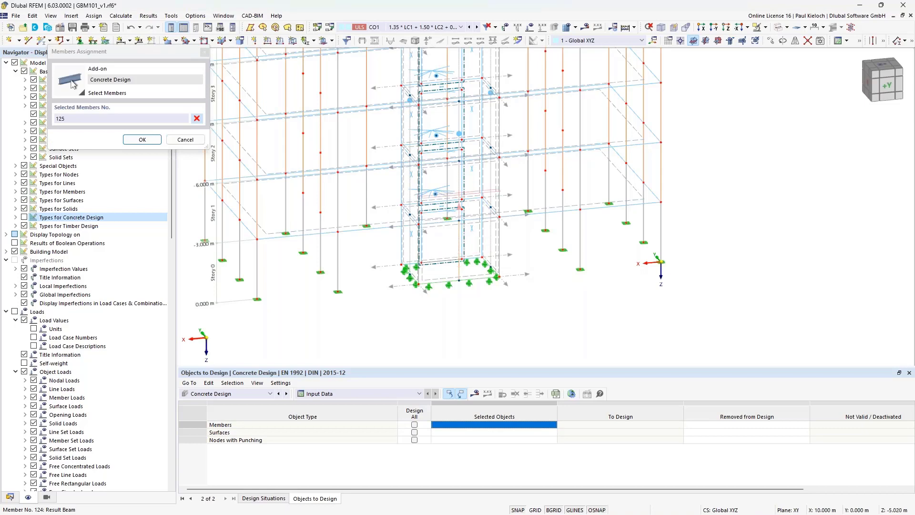
click(459, 174)
click(458, 114)
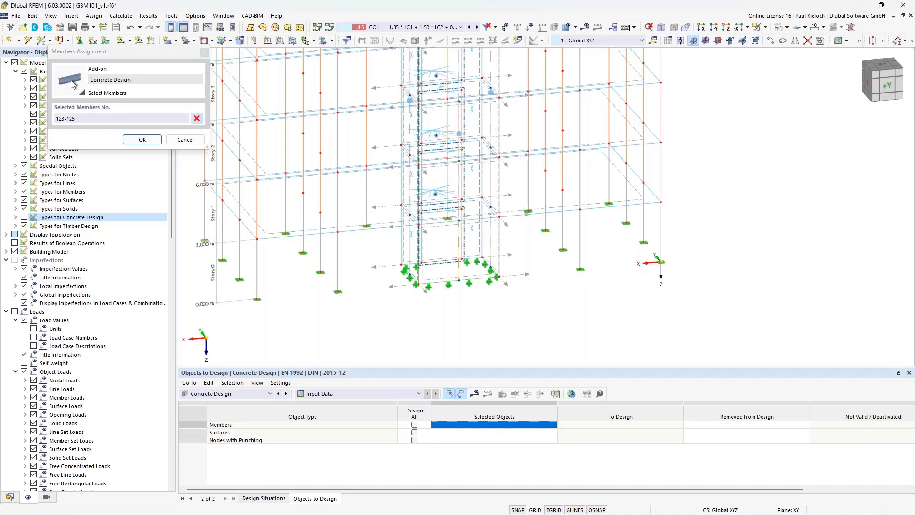
middle_drag(454, 56, 454, 116)
click(457, 115)
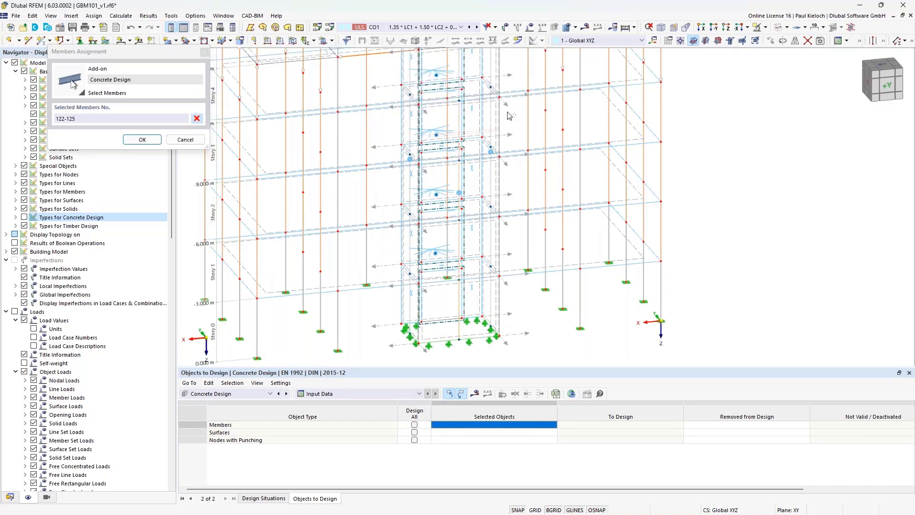
middle_drag(514, 172, 530, 253)
click(468, 152)
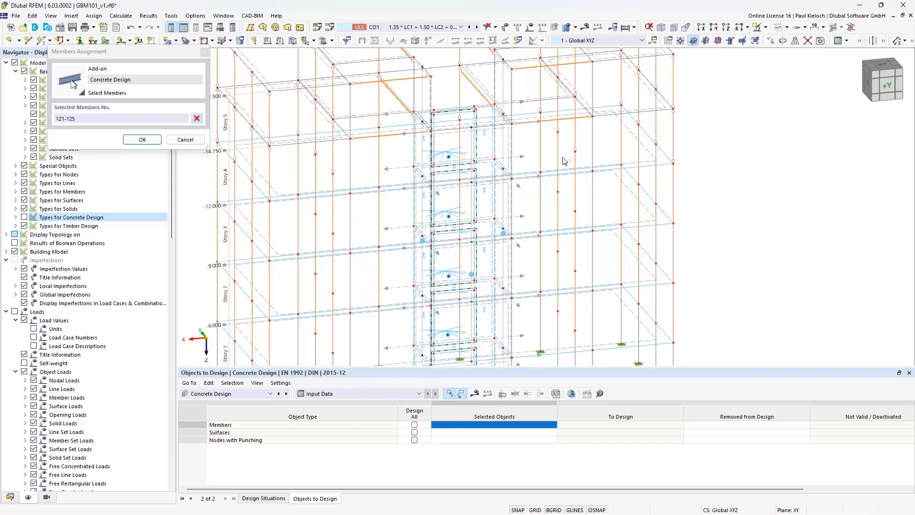
click(133, 139)
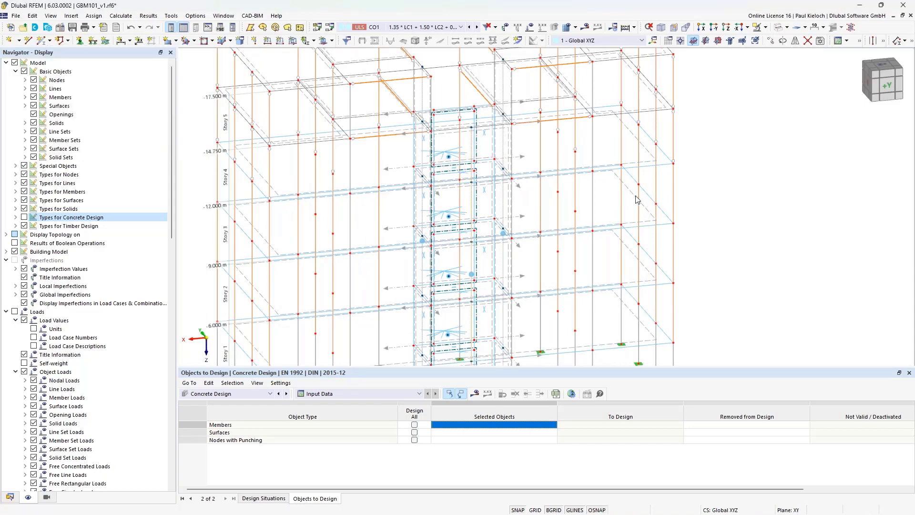
Create a new building-model spandrel from surface cell 32 above the core's uppermost door opening.
scroll(646, 181, down, 5)
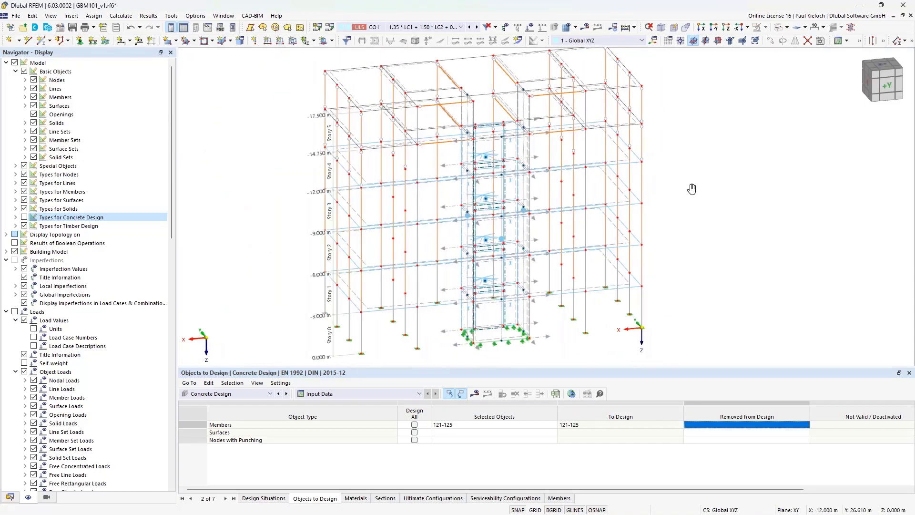
ctrl+middle_drag(647, 181, 689, 188)
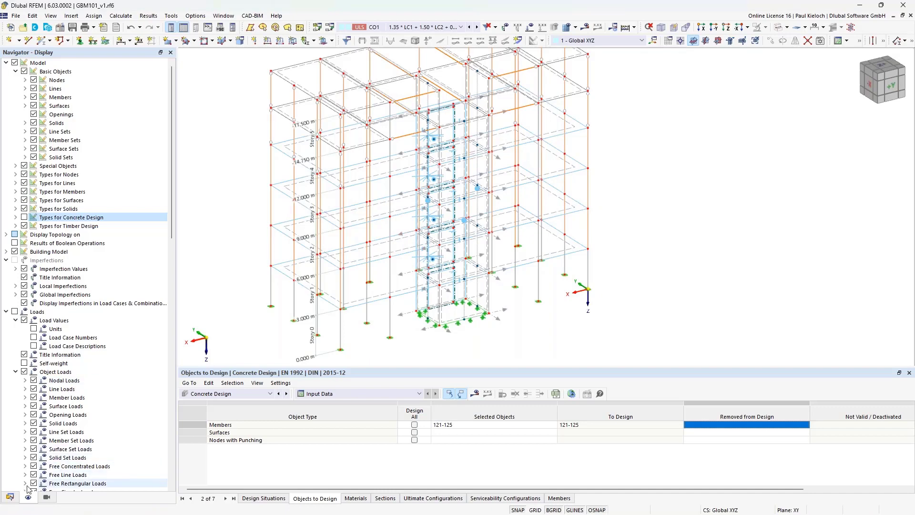
click(10, 496)
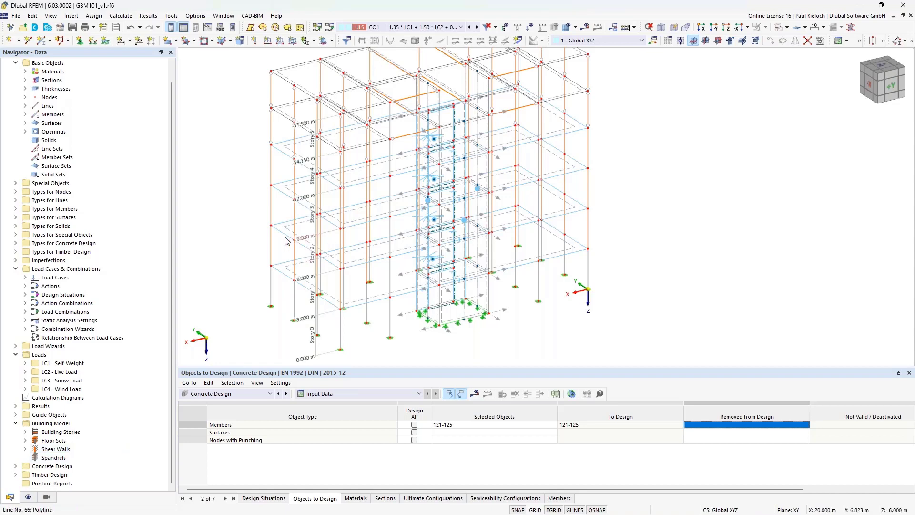
ctrl+middle_drag(286, 241, 538, 226)
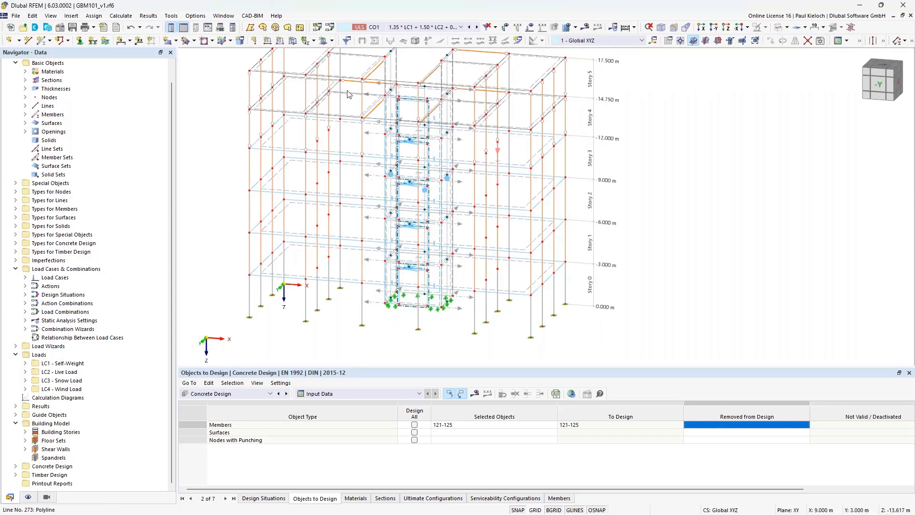
scroll(411, 138, up, 5)
scroll(410, 138, up, 1)
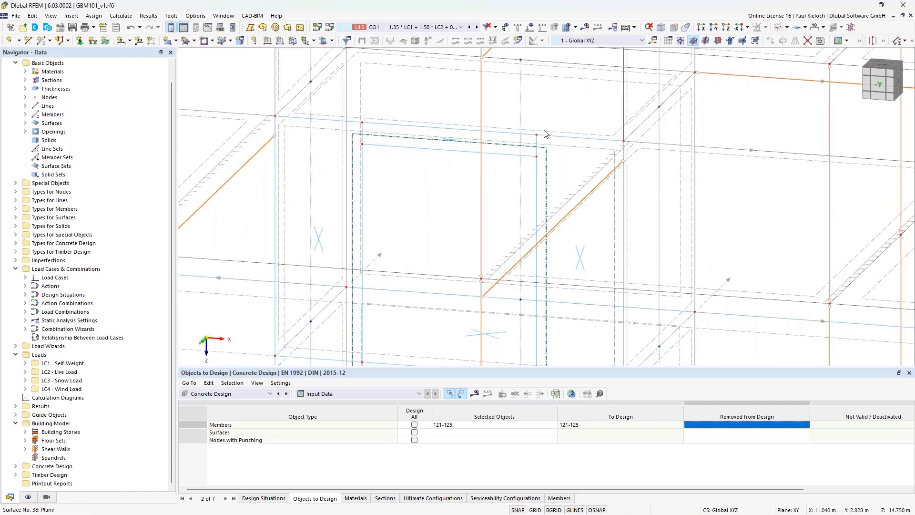
middle_drag(455, 158, 479, 162)
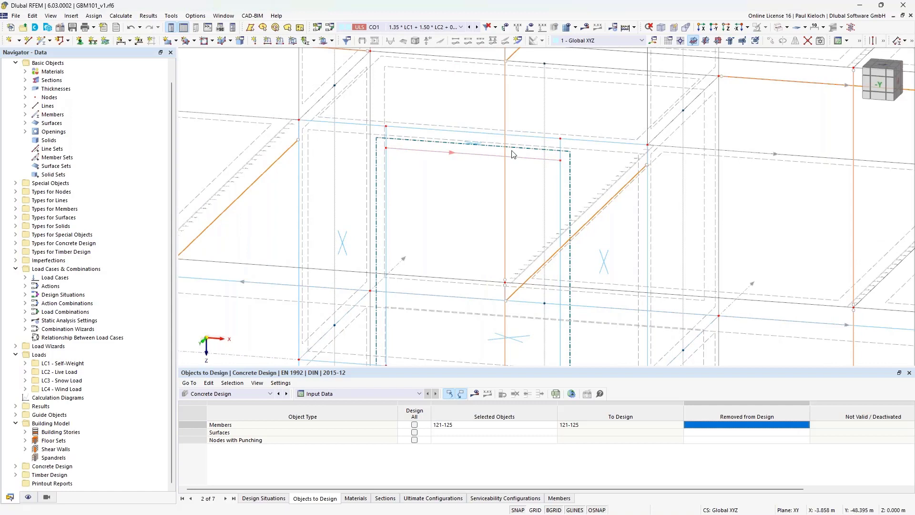
right_click(54, 460)
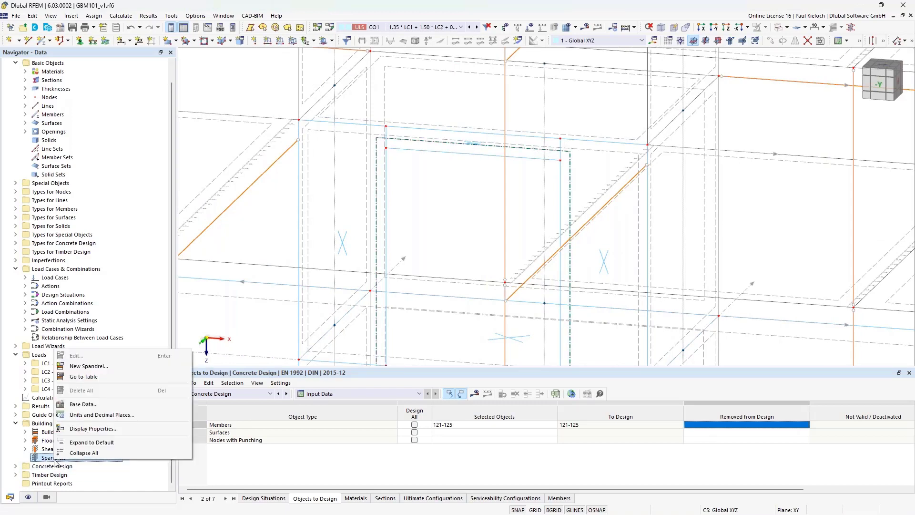
click(107, 367)
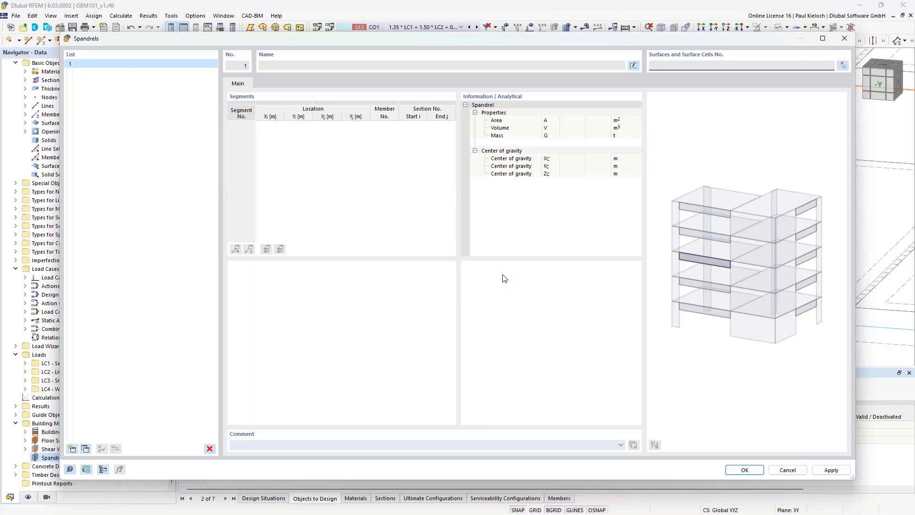
click(842, 67)
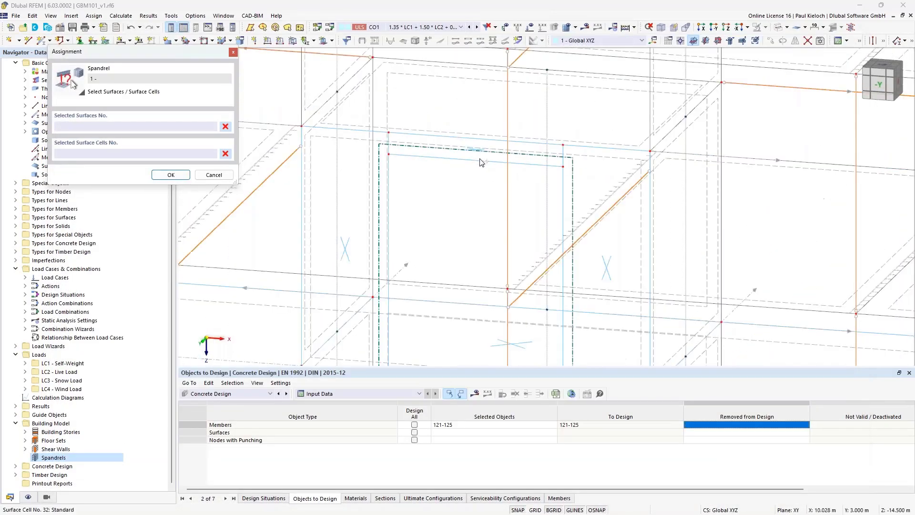
scroll(478, 170, up, 5)
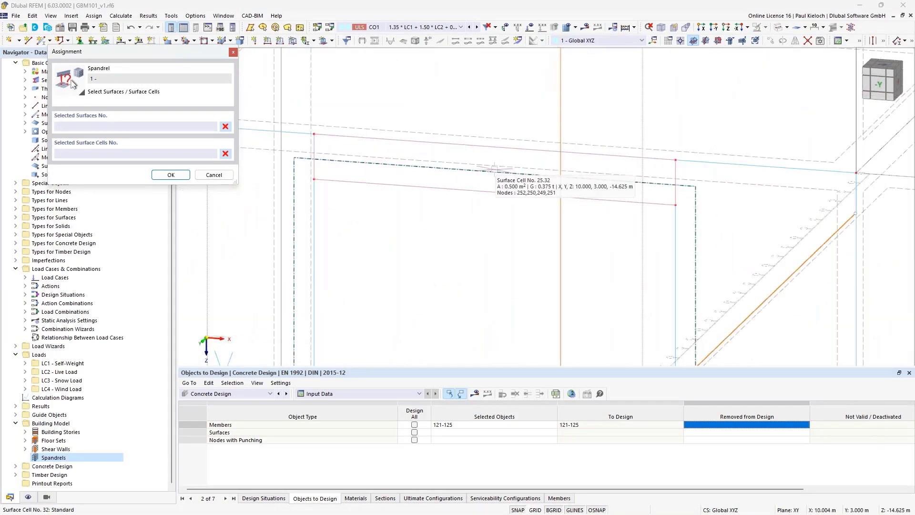
click(181, 174)
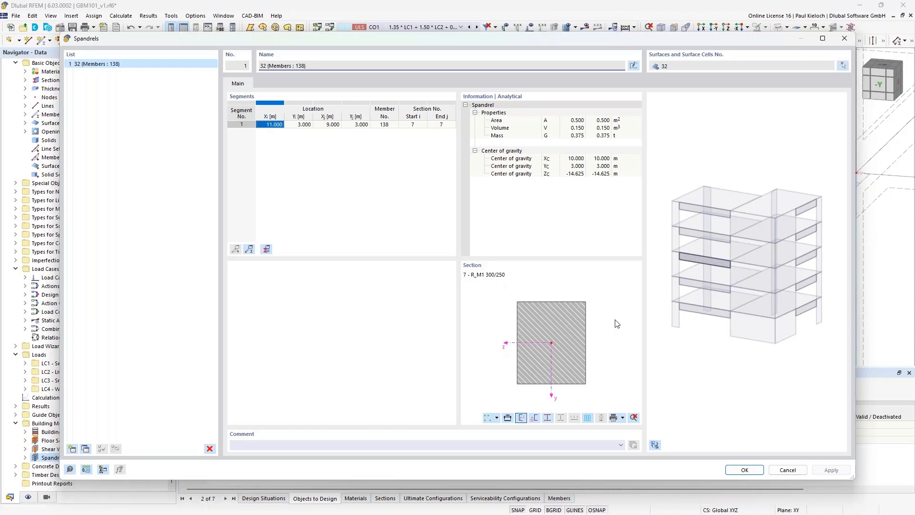
Add a second spandrel and assign it surface cell 24 above the core's door opening one storey lower.
click(72, 448)
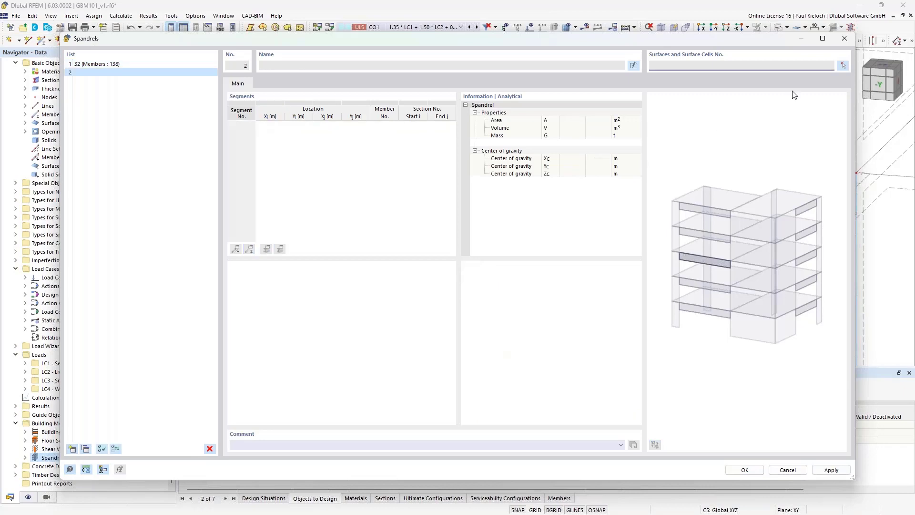
click(843, 66)
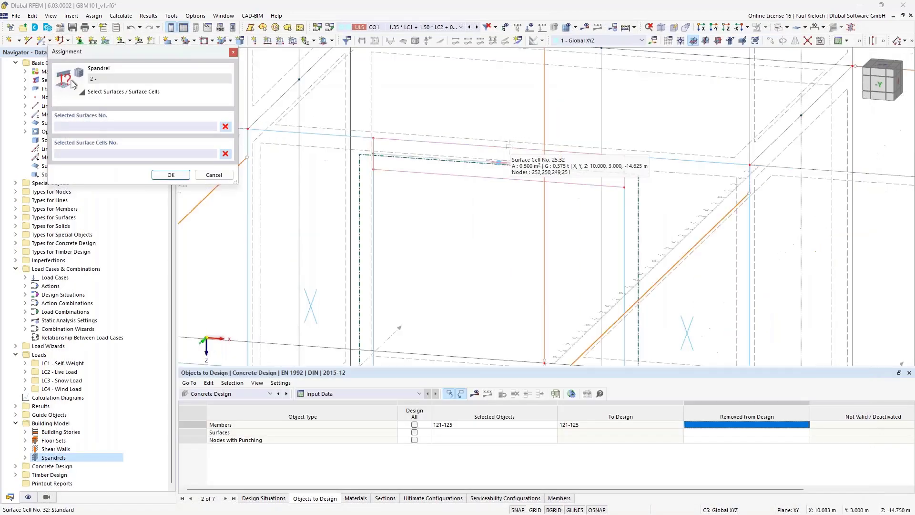
scroll(509, 147, down, 3)
middle_drag(537, 233, 527, 153)
scroll(512, 262, down, 1)
middle_drag(484, 311, 474, 213)
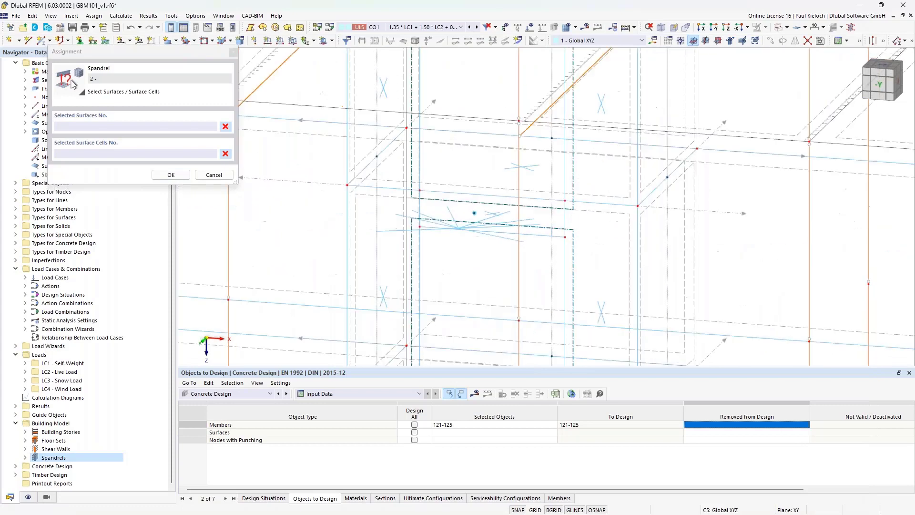
scroll(489, 212, up, 3)
click(496, 210)
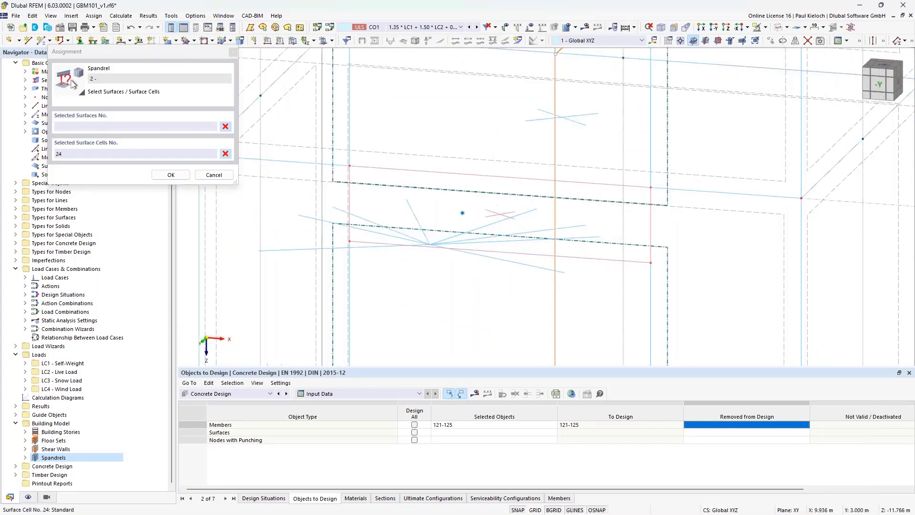
click(171, 174)
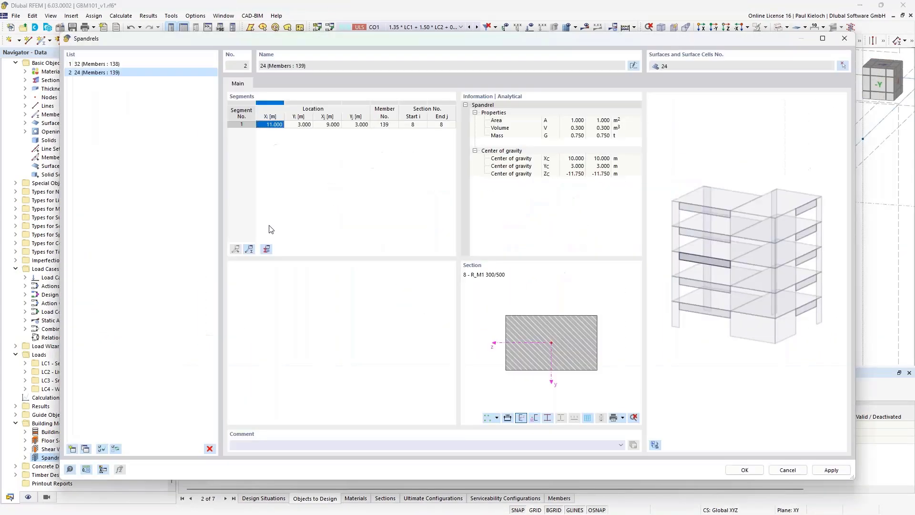
Add a third spandrel and assign it surface cell 19 above the next lower door opening of the core.
click(72, 449)
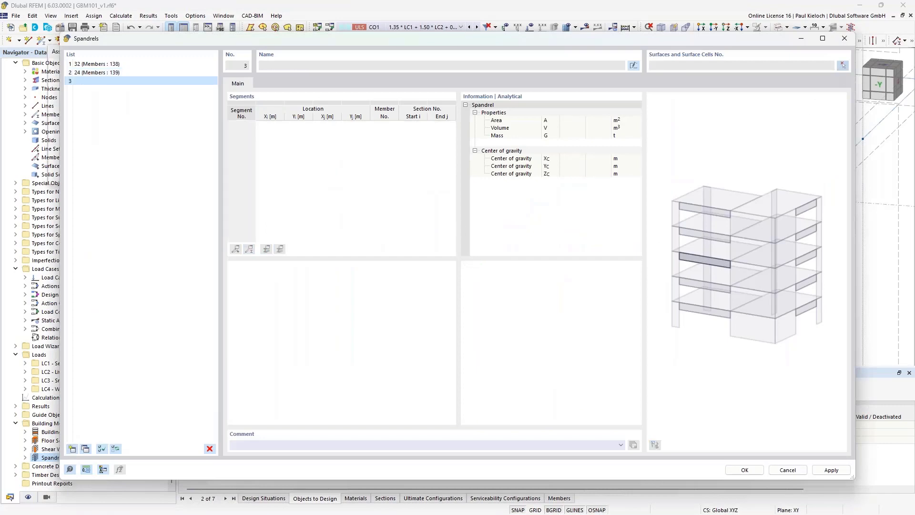
click(843, 65)
middle_drag(541, 343, 527, 196)
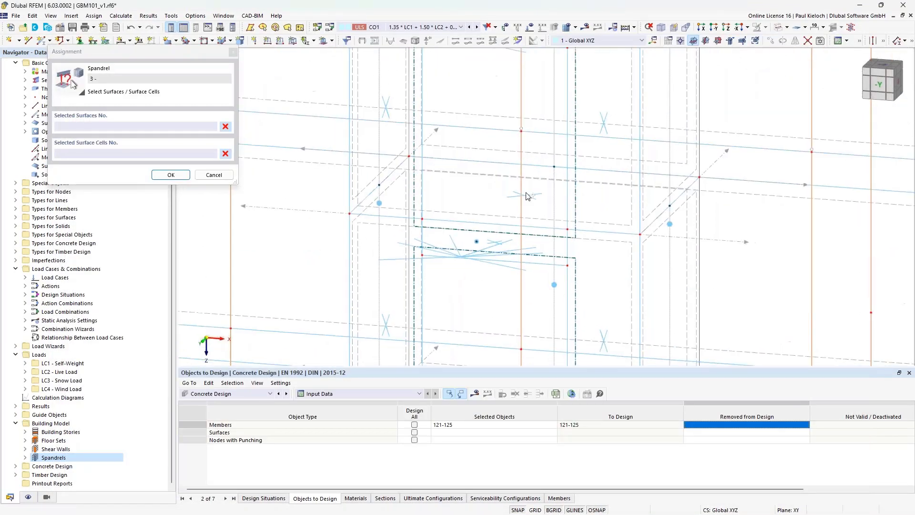
scroll(496, 241, up, 4)
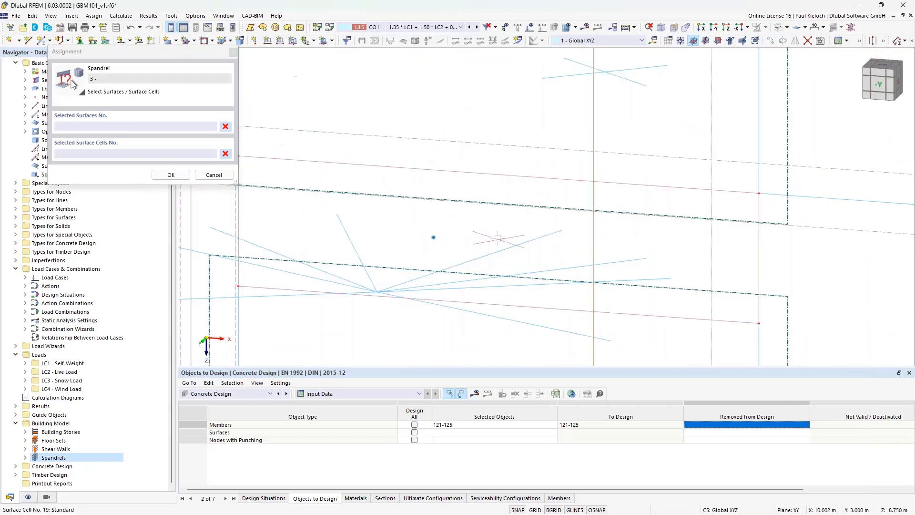
scroll(498, 237, down, 3)
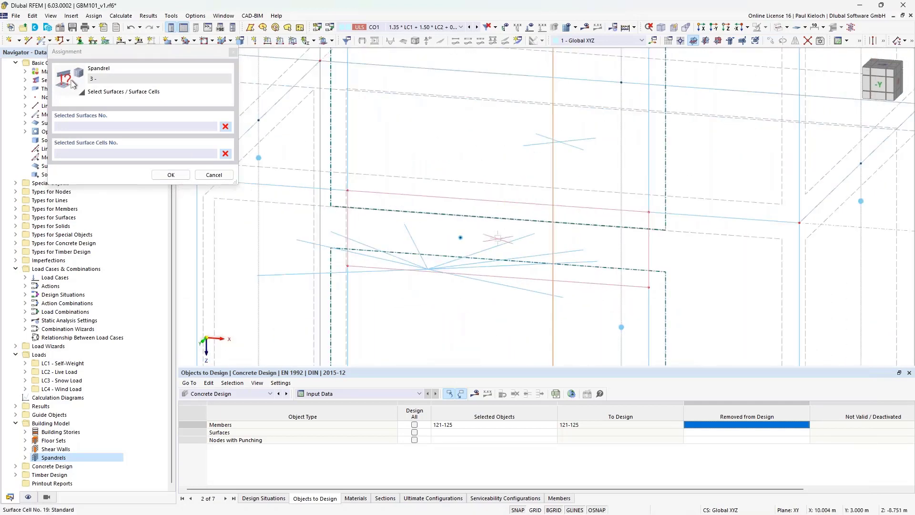
click(497, 237)
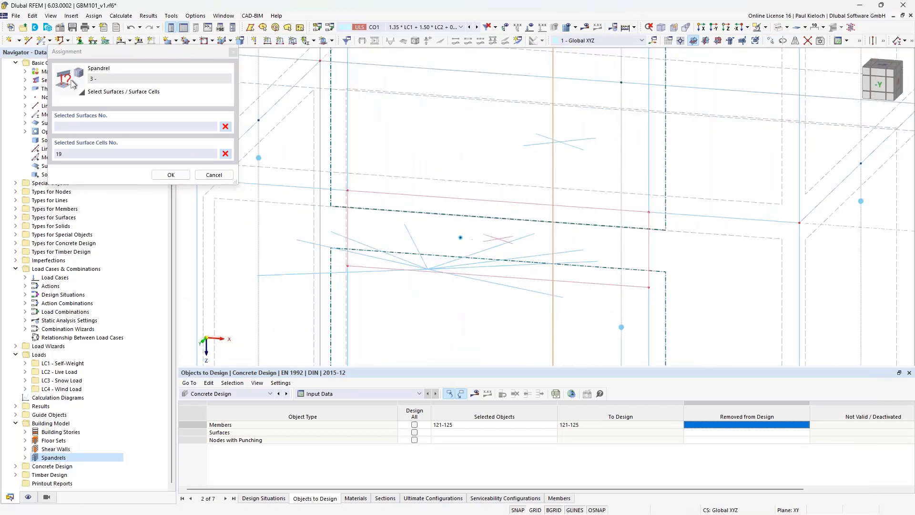
click(171, 175)
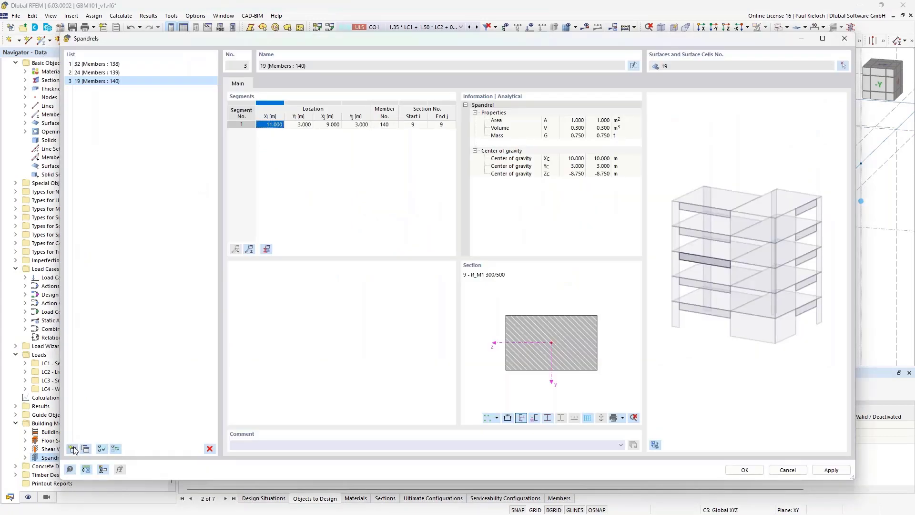
Add a fourth spandrel and assign it surface cell 14 above the core's next lower door opening.
click(72, 448)
click(842, 66)
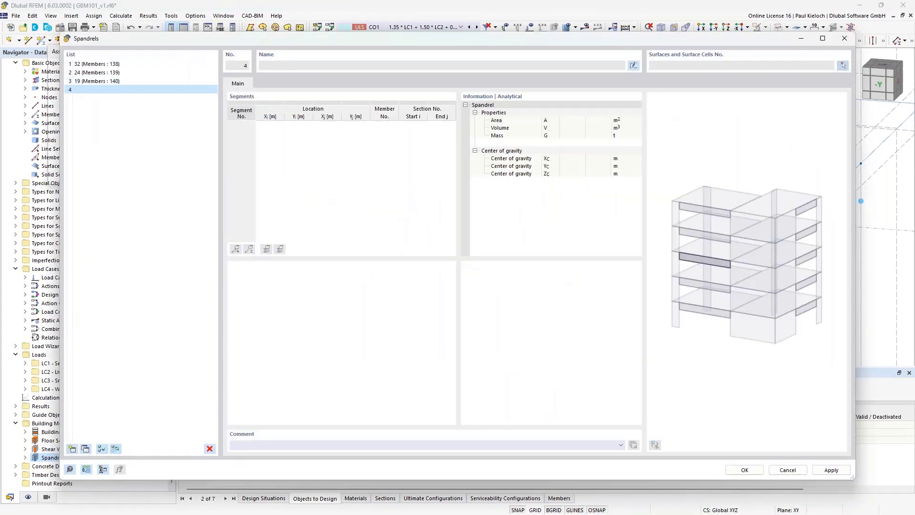
scroll(496, 191, up, 4)
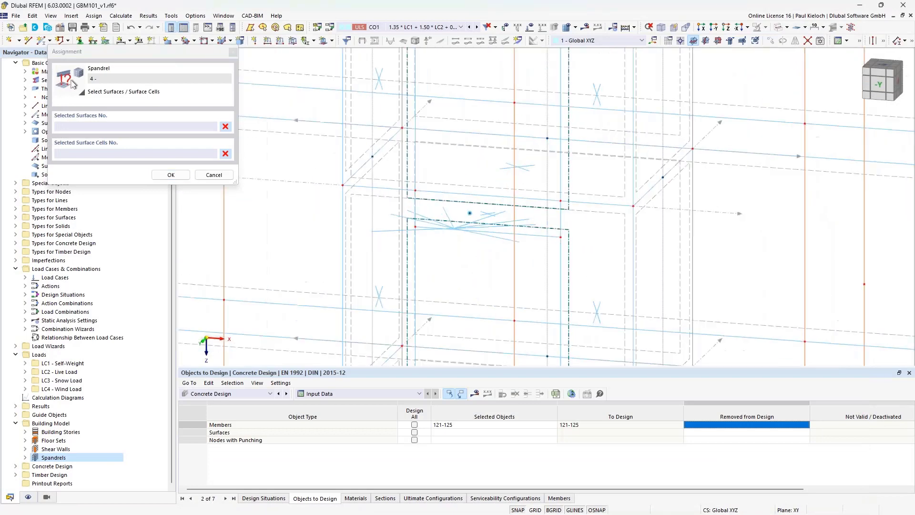
click(494, 182)
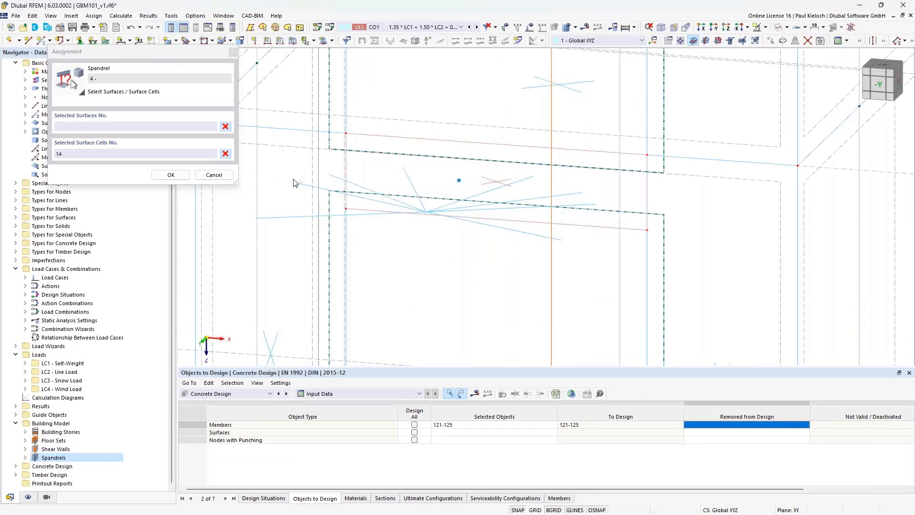
click(171, 175)
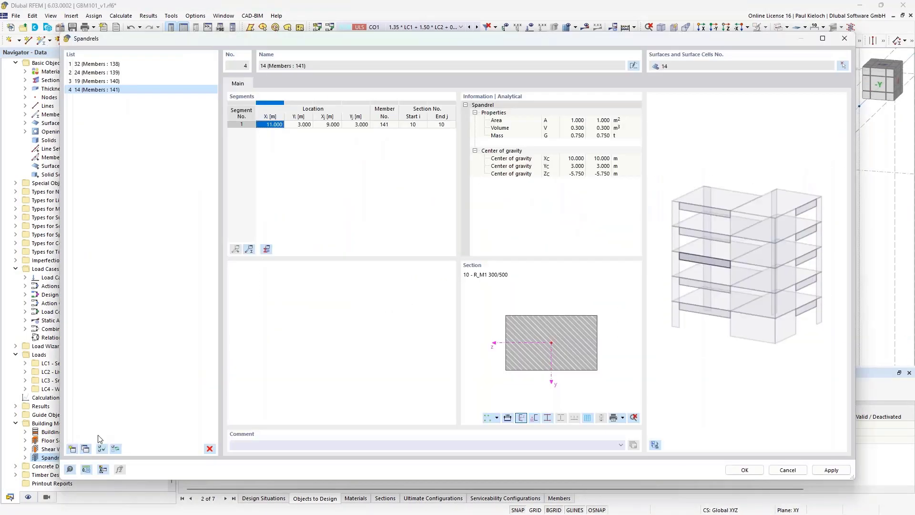
Add a fifth spandrel from surface cell 9 above the core's lowest door opening and accept the spandrel definitions.
click(72, 449)
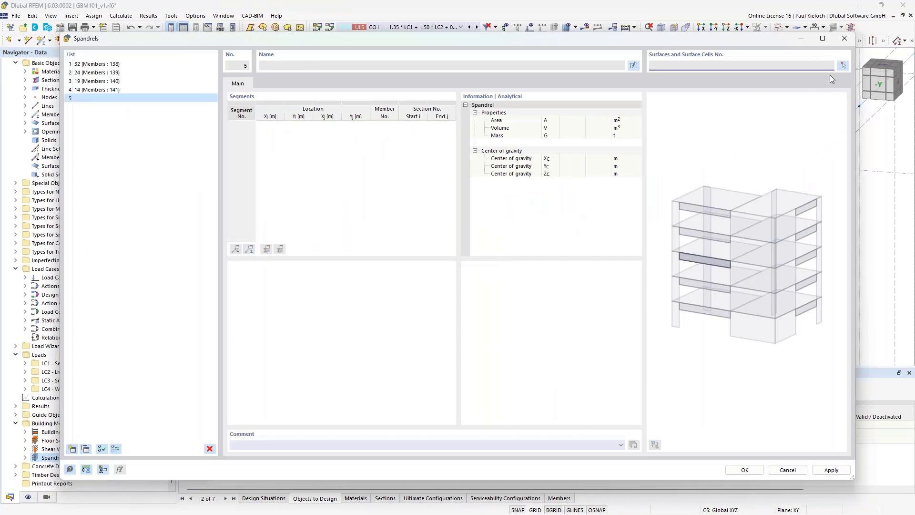
click(843, 66)
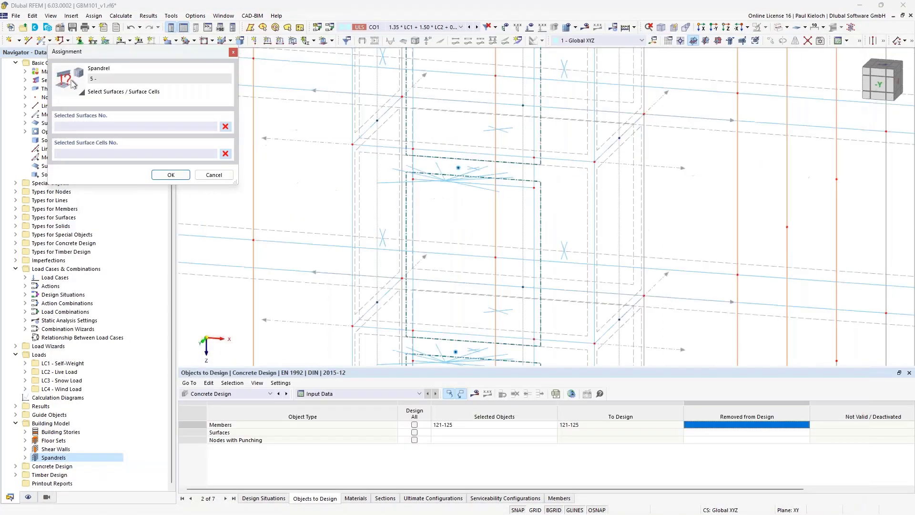
scroll(474, 145, up, 5)
click(415, 162)
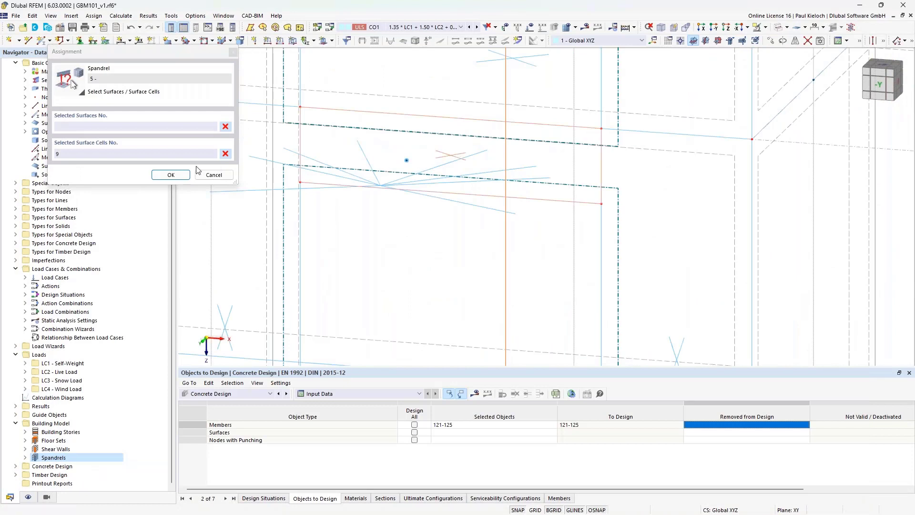
click(170, 175)
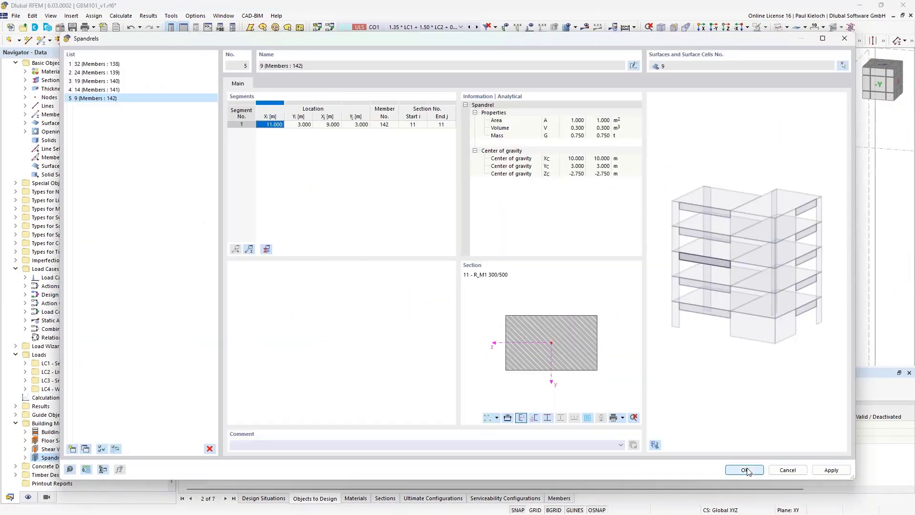
key(Return)
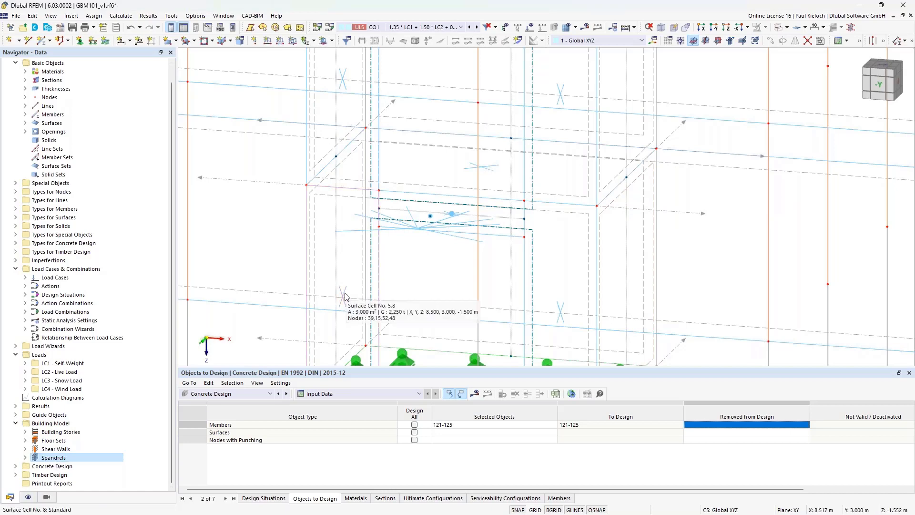
Open the uppermost spandrel's result beam, member 138, for editing and activate its concrete design properties.
scroll(345, 297, down, 3)
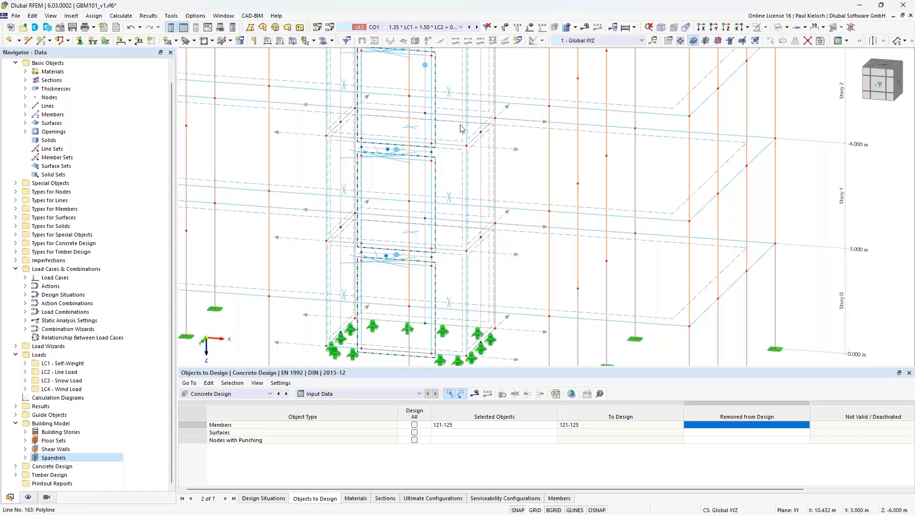
middle_drag(529, 152, 537, 257)
middle_drag(538, 110, 553, 207)
middle_drag(540, 148, 544, 211)
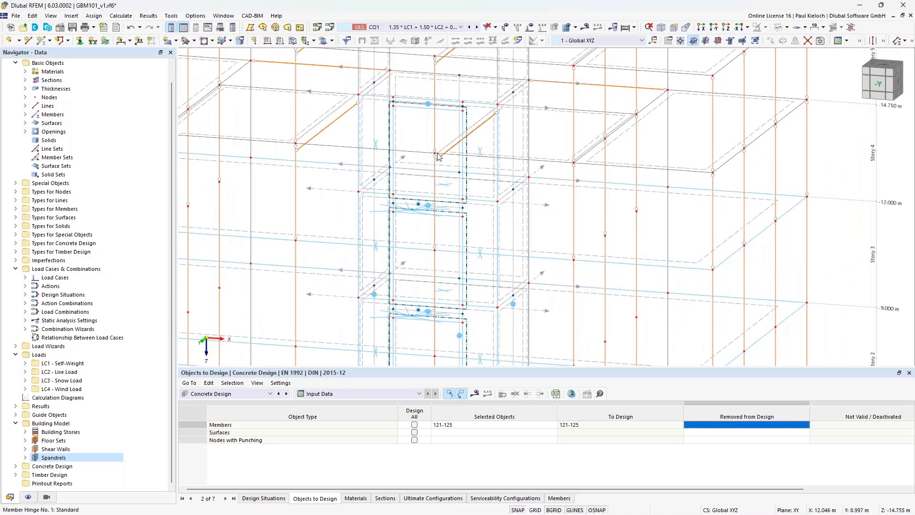
scroll(403, 138, up, 5)
scroll(389, 105, up, 3)
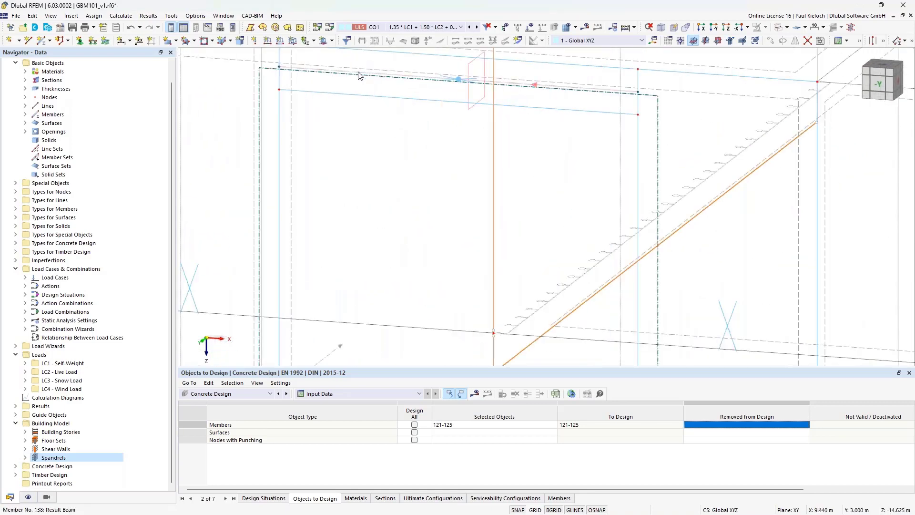
double_click(359, 75)
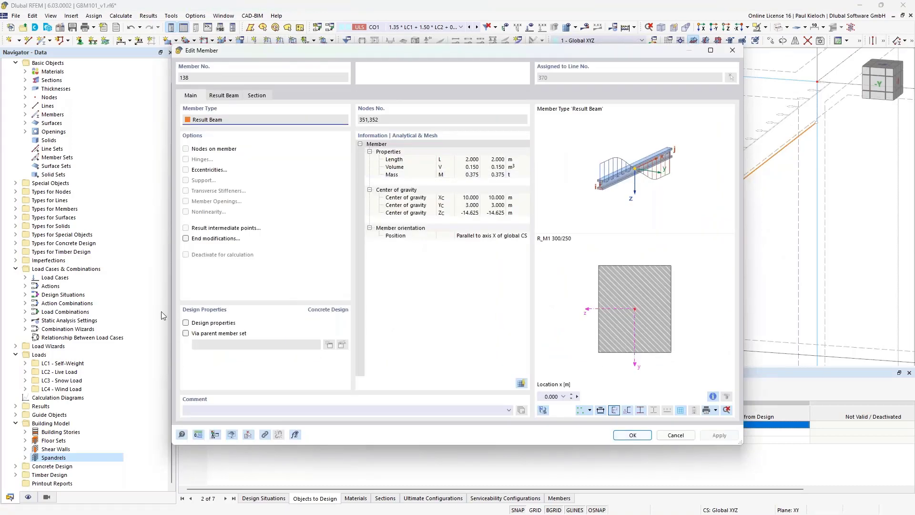
click(186, 324)
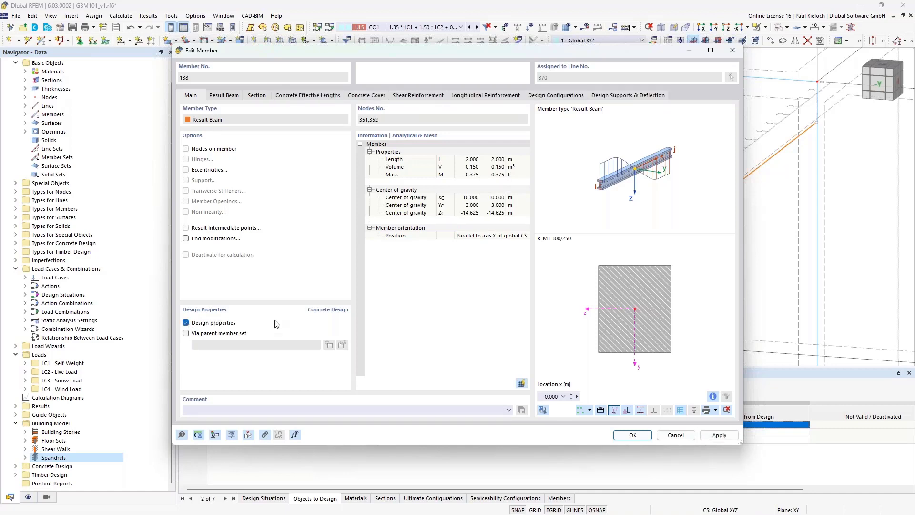
Set the stirrup distance in member 138's shear reinforcement to 0.150 m.
click(413, 97)
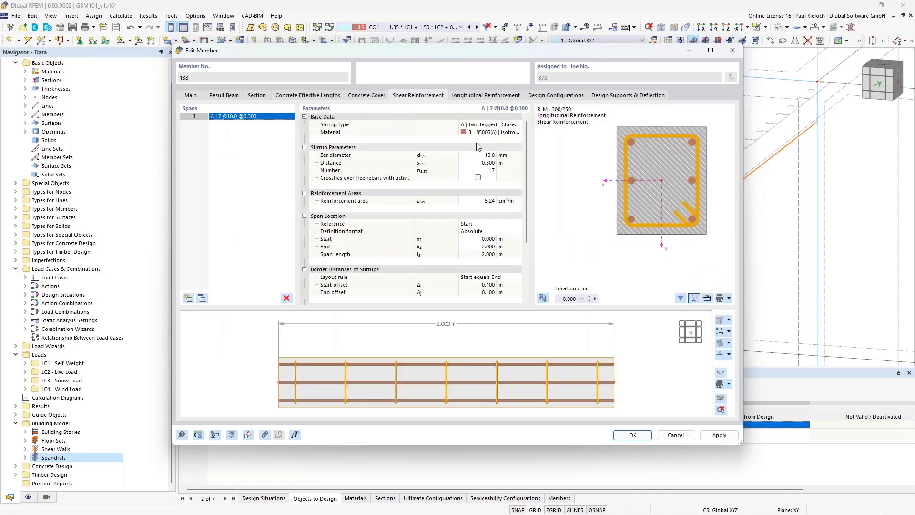
click(478, 162)
key(BackSpace)
text(,15)
click(515, 164)
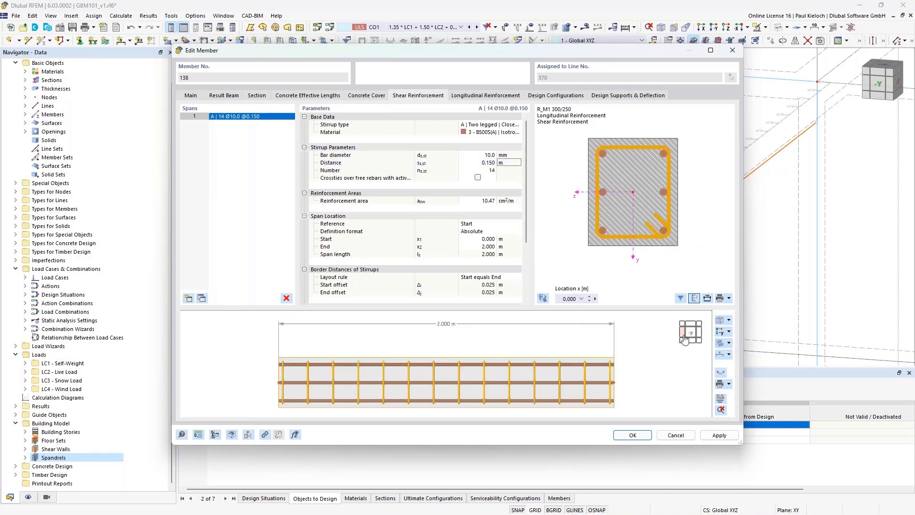
click(720, 332)
scroll(572, 370, down, 3)
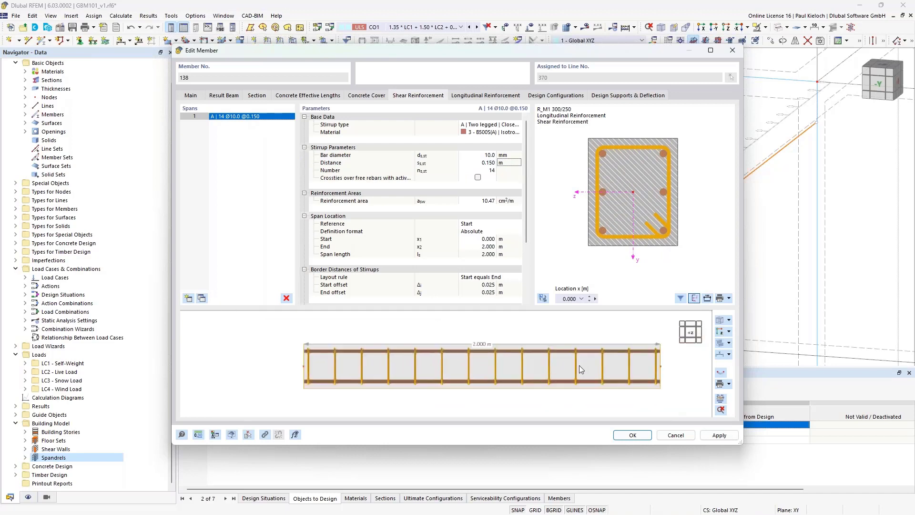
click(719, 332)
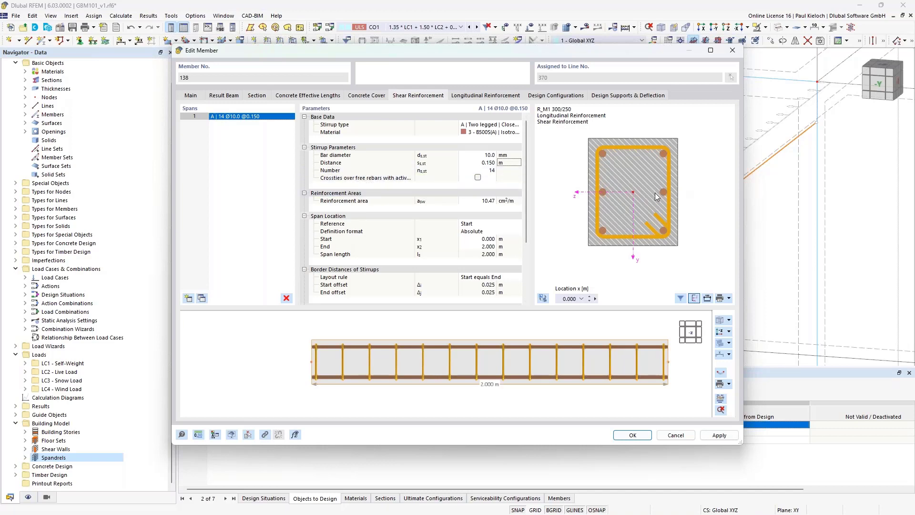
Set member 138's longitudinal reinforcement to uniformly surrounding with 8 bars of 12 mm diameter and apply it.
click(515, 96)
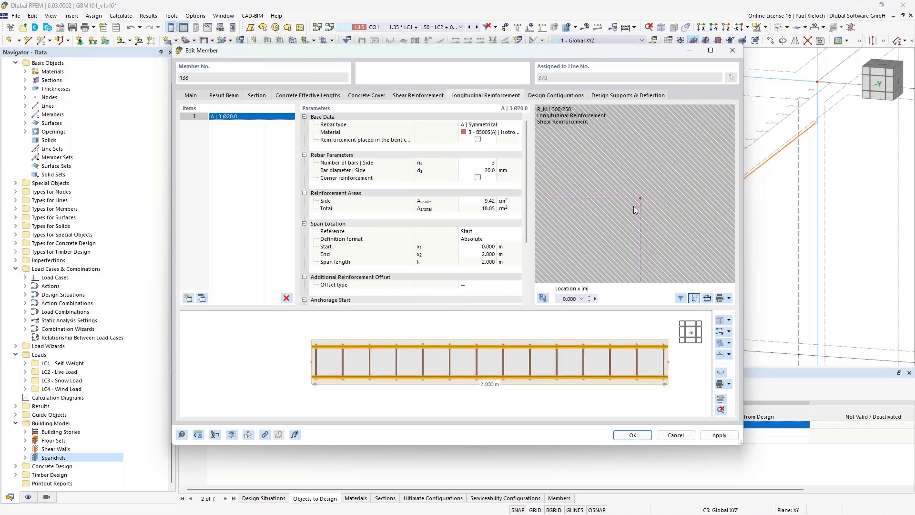
click(486, 124)
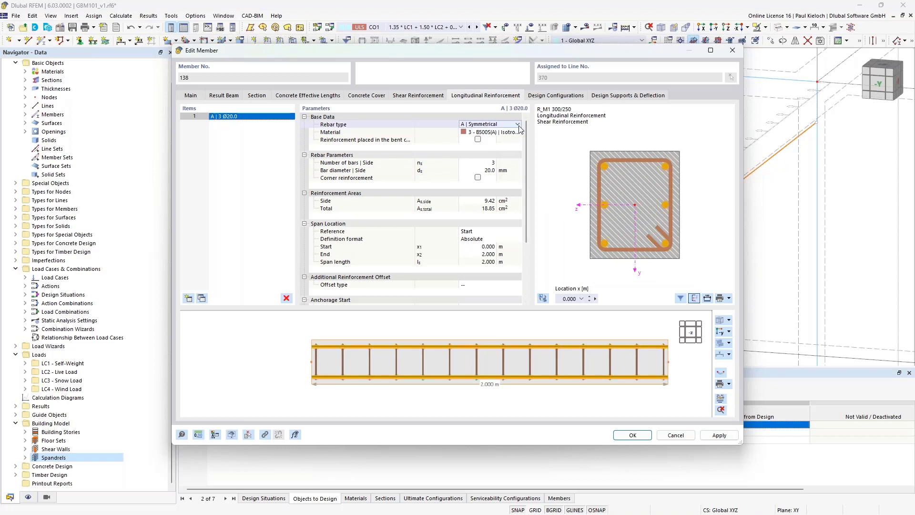
click(491, 124)
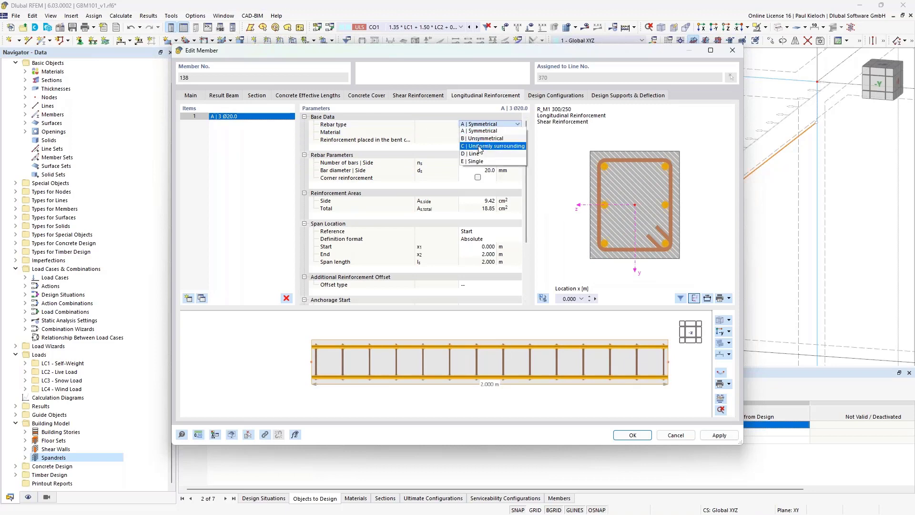
click(492, 146)
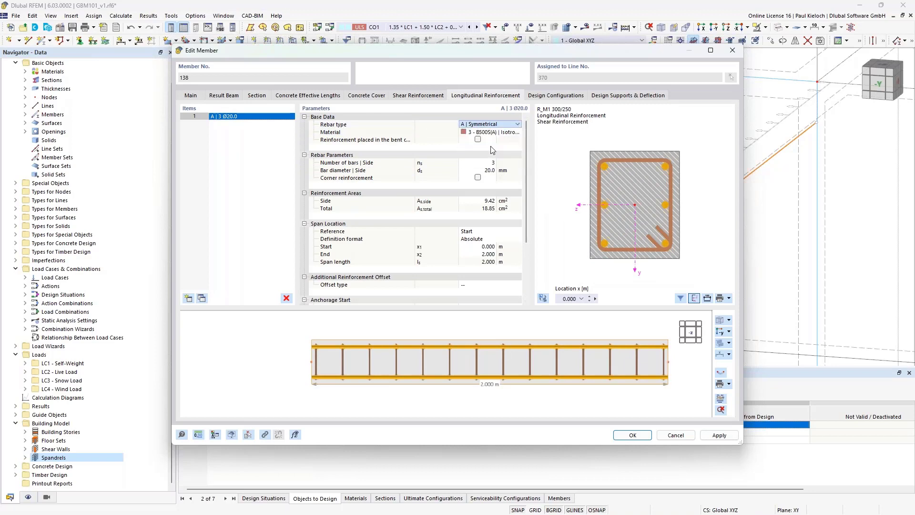
click(480, 163)
click(479, 163)
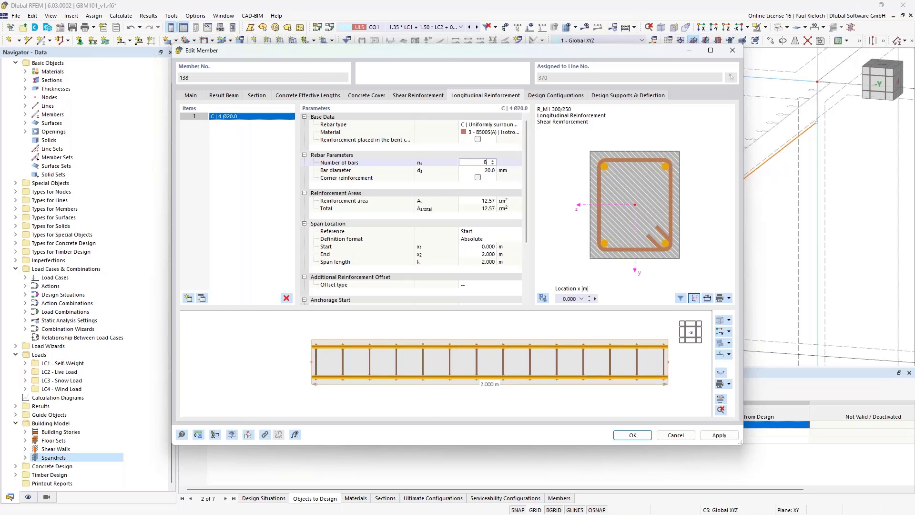
click(480, 171)
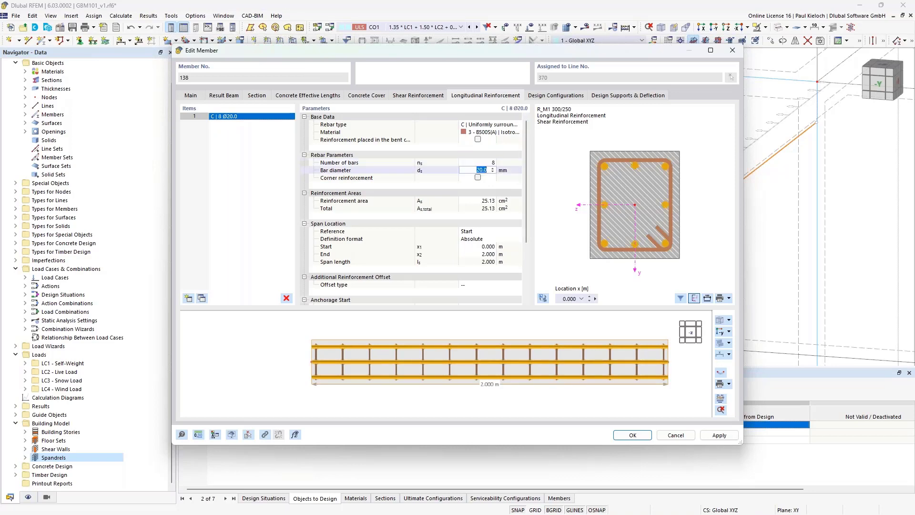
text(12)
click(516, 170)
click(714, 434)
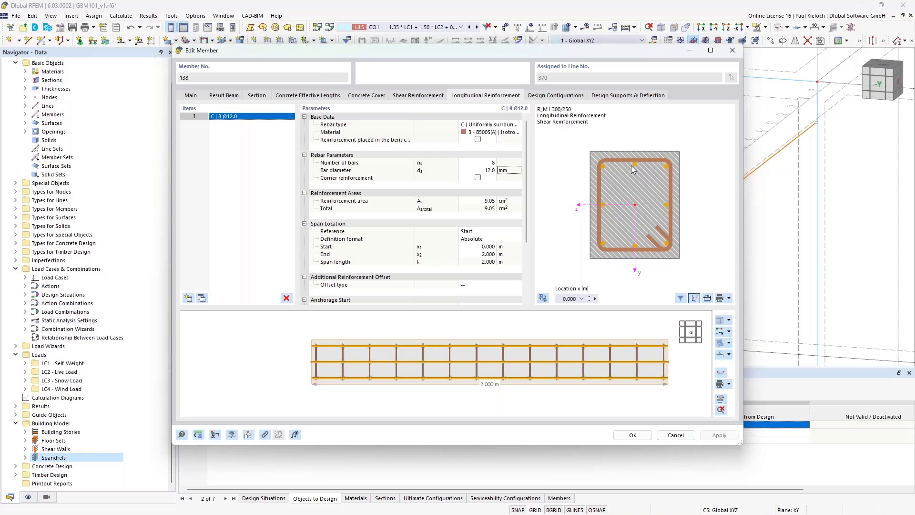
Try crossties over the free rebars in member 138's shear reinforcement, toggle them at individual bars, and deactivate them before accepting the member.
click(433, 96)
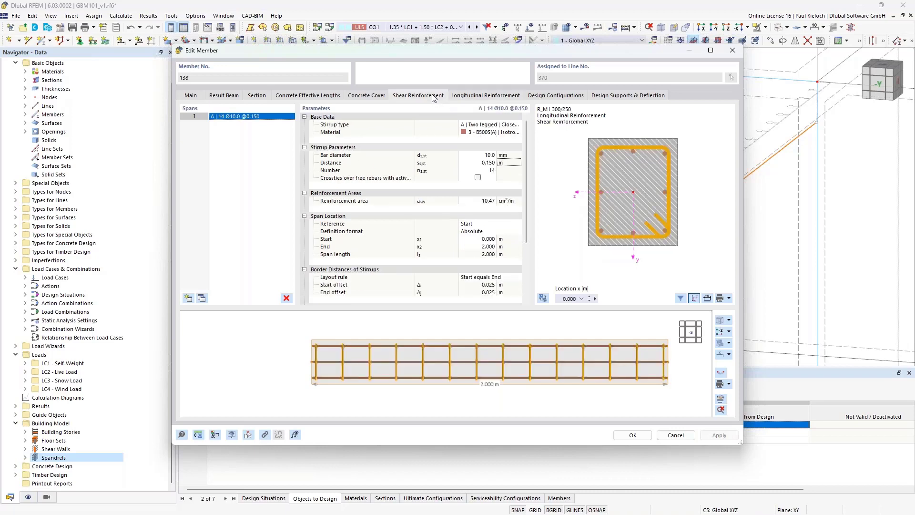
click(477, 178)
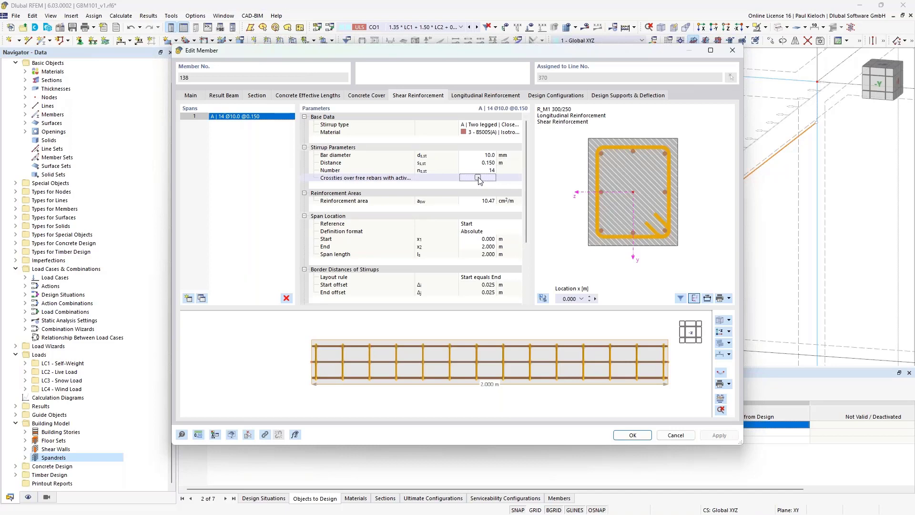
click(478, 177)
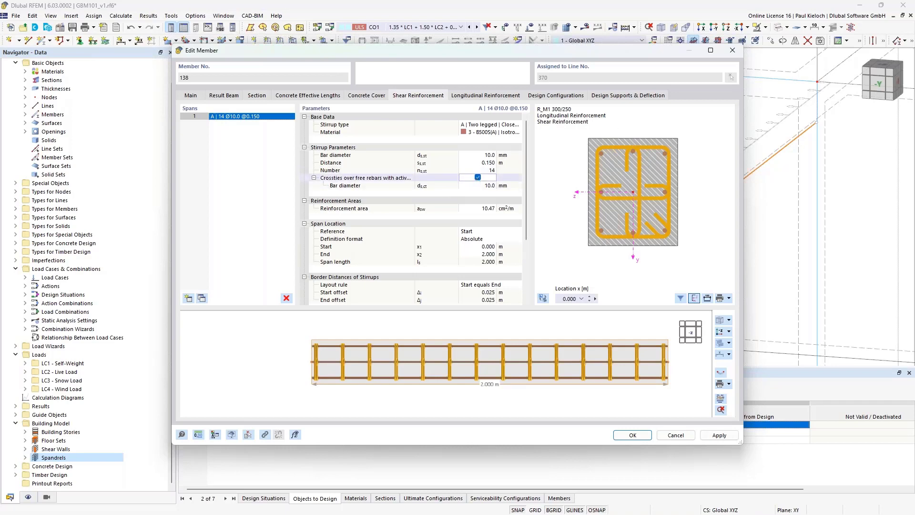
click(633, 151)
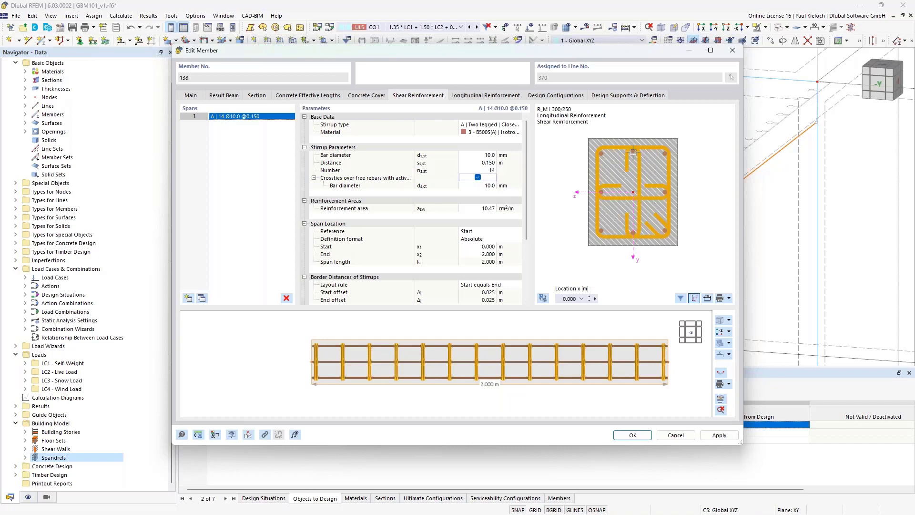
click(632, 184)
click(619, 193)
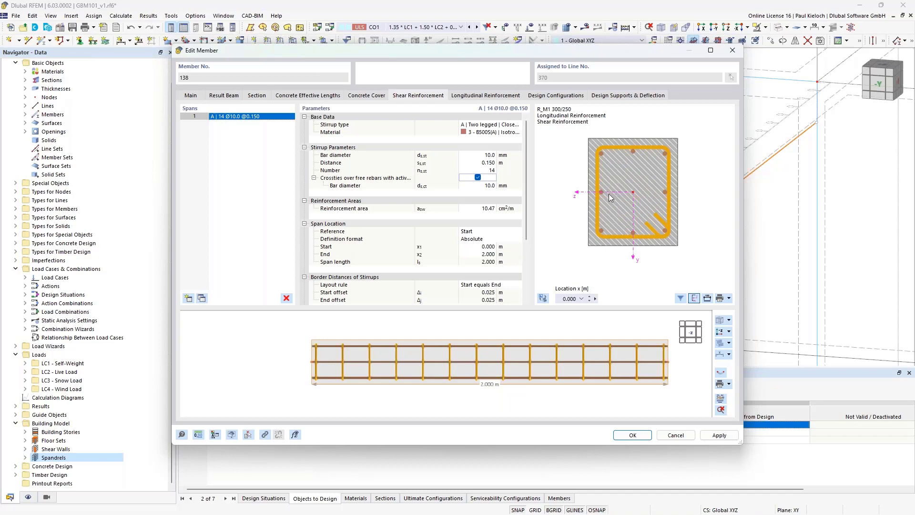
click(632, 152)
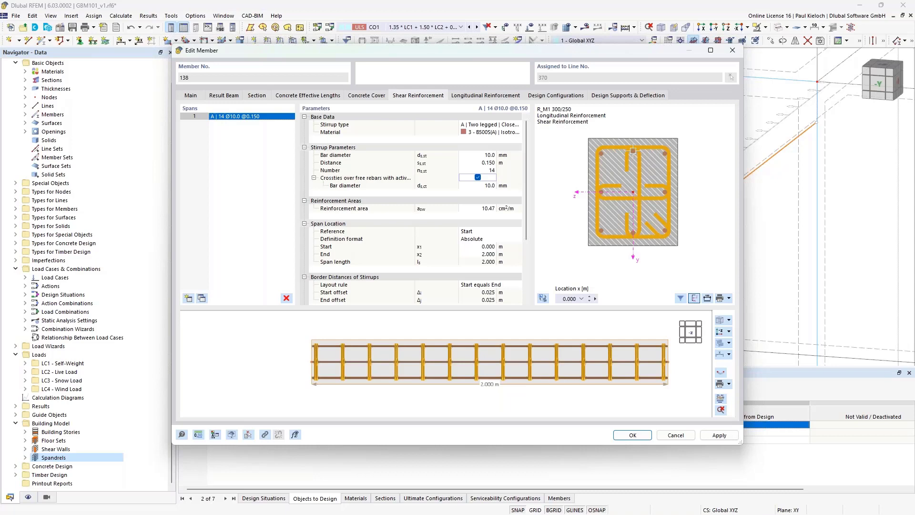
click(477, 177)
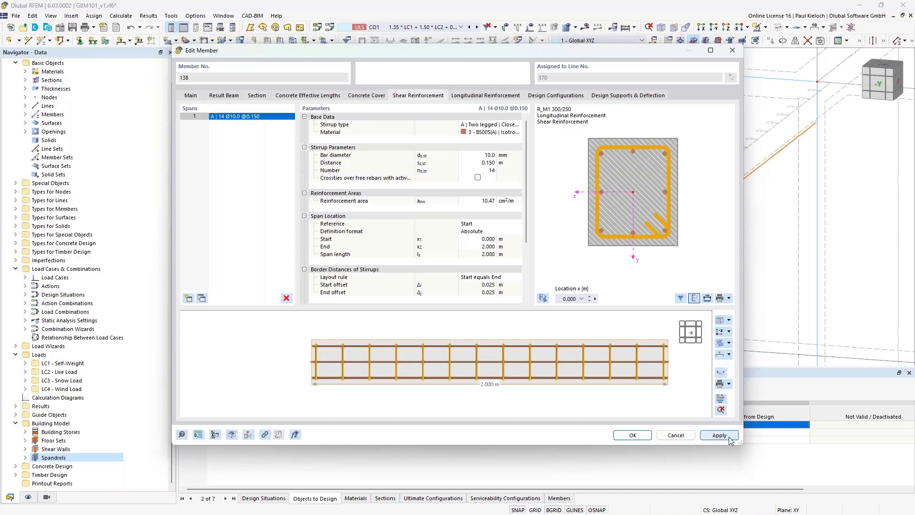
click(636, 435)
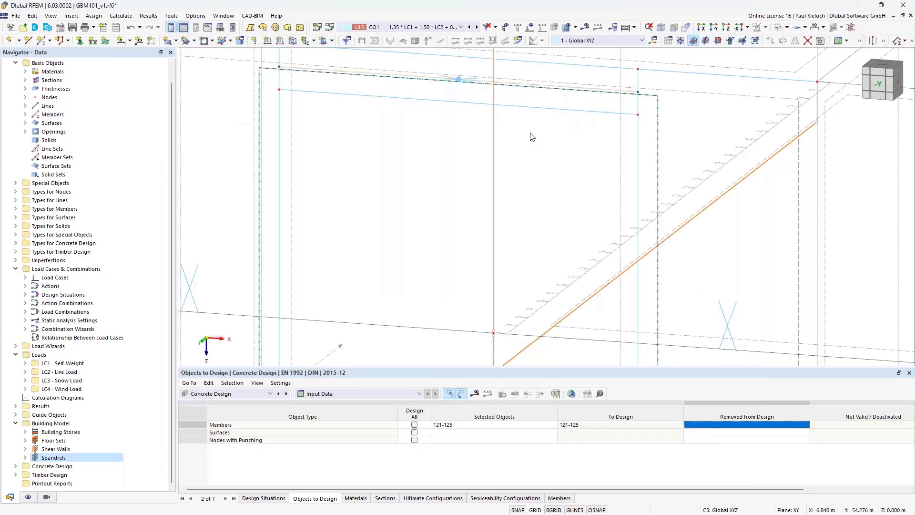
scroll(532, 143, down, 5)
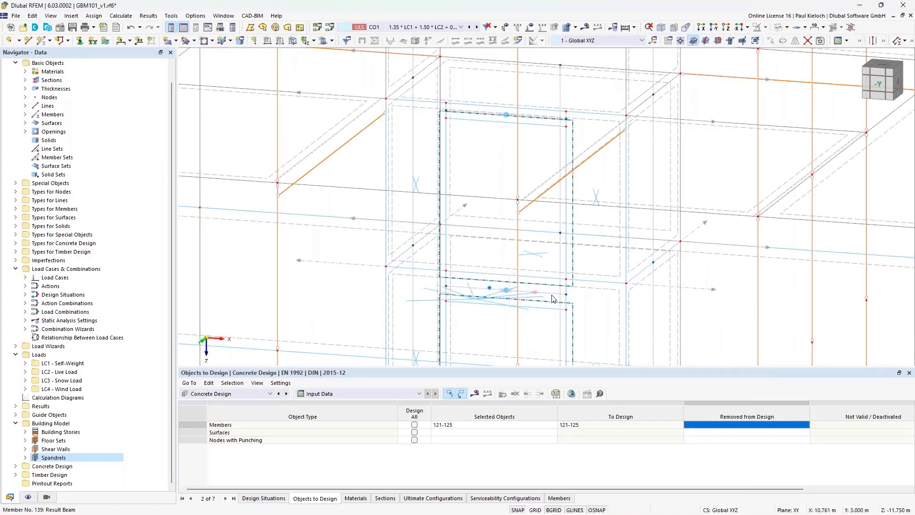
scroll(555, 307, down, 4)
scroll(555, 311, up, 4)
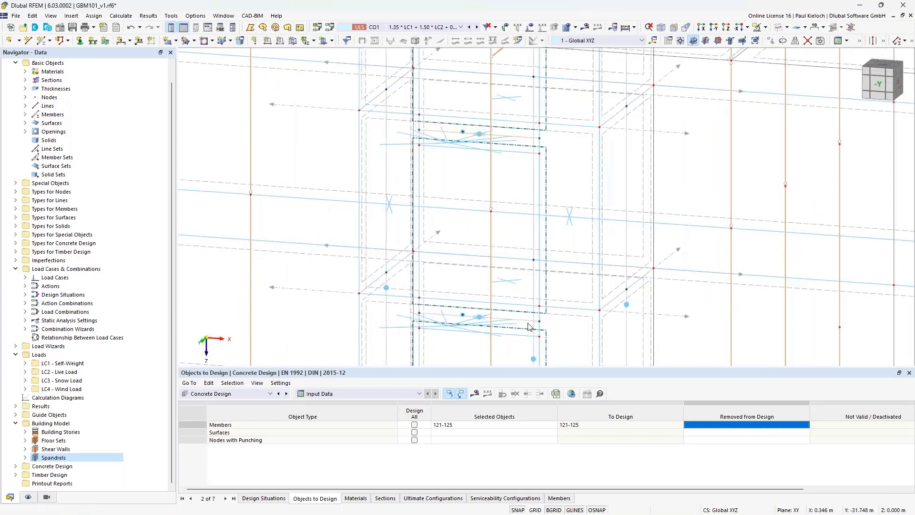
Open the four lower spandrels' result beams, members 139-142, for editing together and activate their concrete design properties.
scroll(523, 219, up, 2)
scroll(523, 219, down, 3)
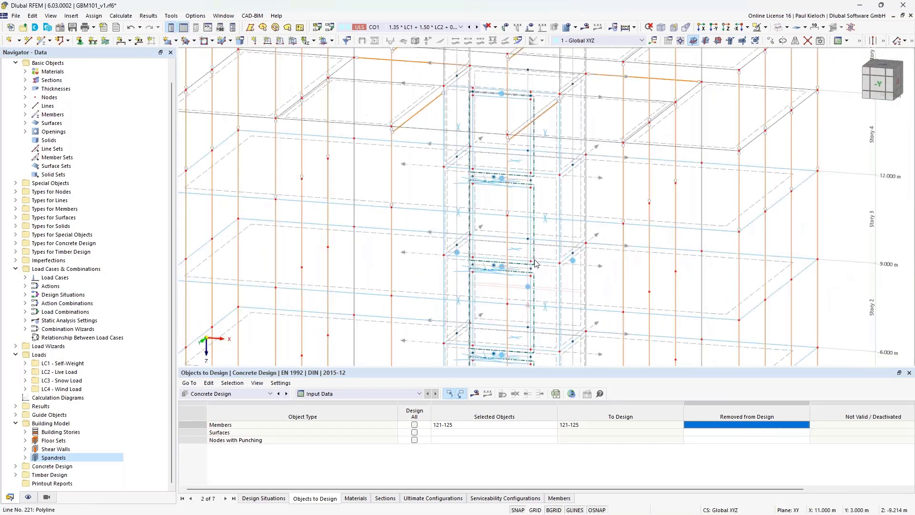
scroll(562, 248, up, 5)
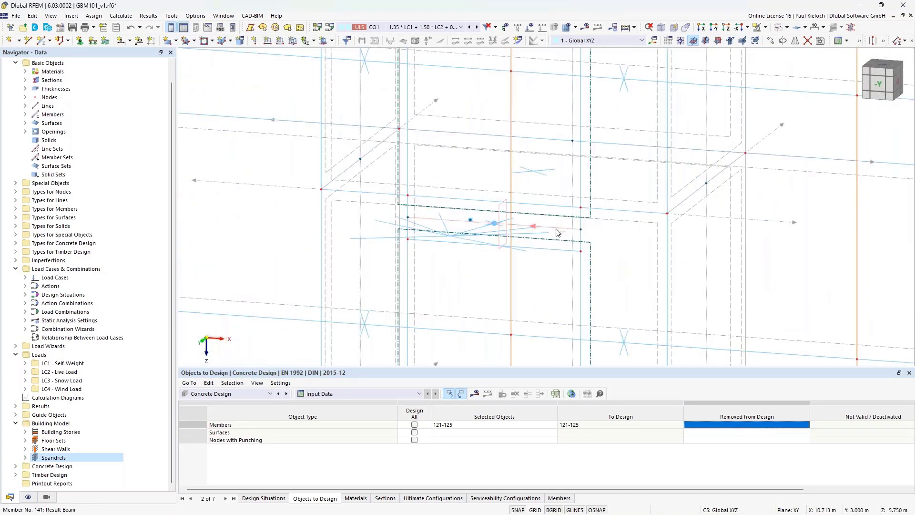
scroll(554, 234, down, 3)
scroll(559, 334, down, 2)
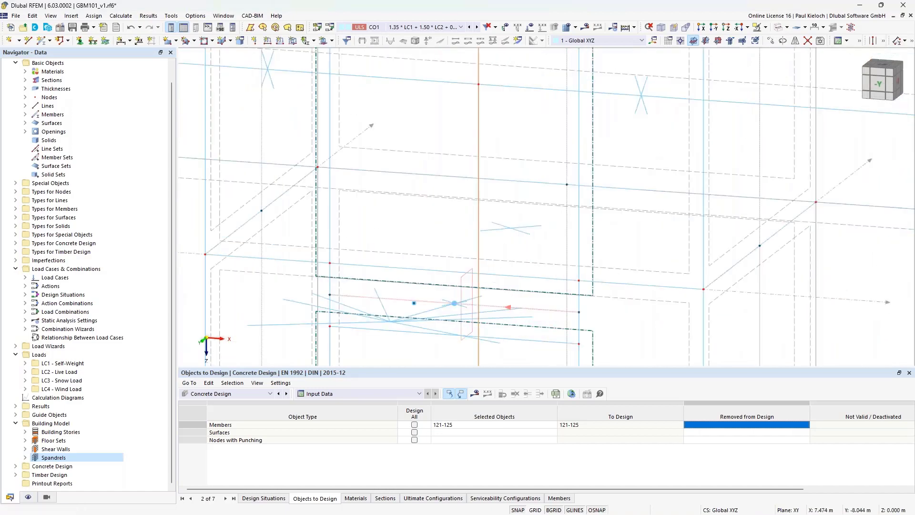
scroll(538, 200, down, 3)
scroll(546, 255, up, 5)
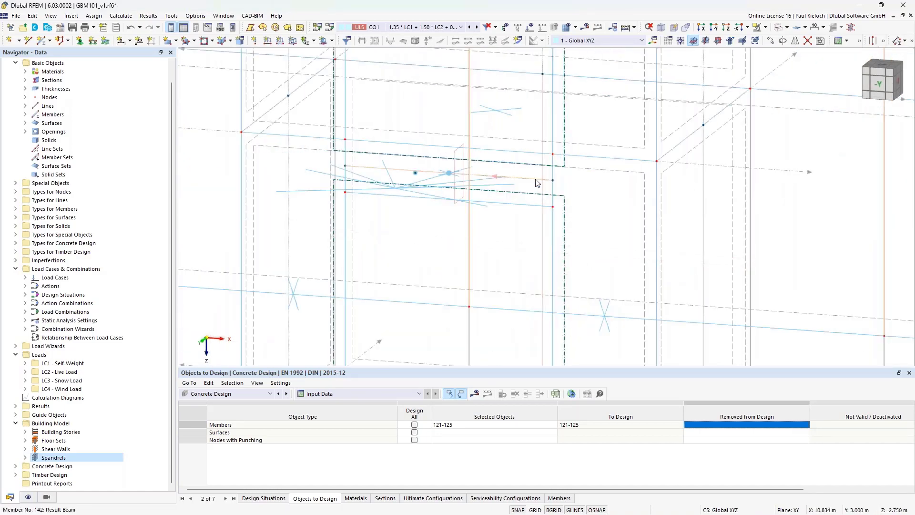
double_click(538, 183)
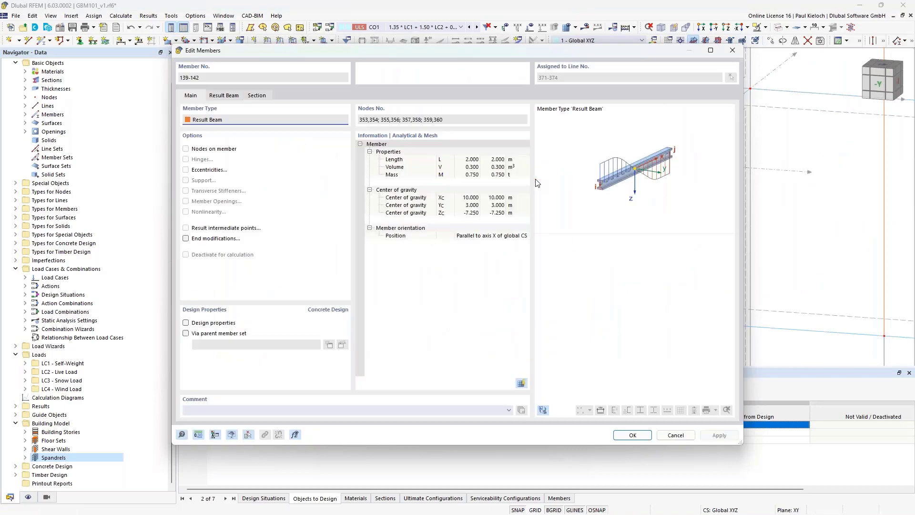
click(212, 323)
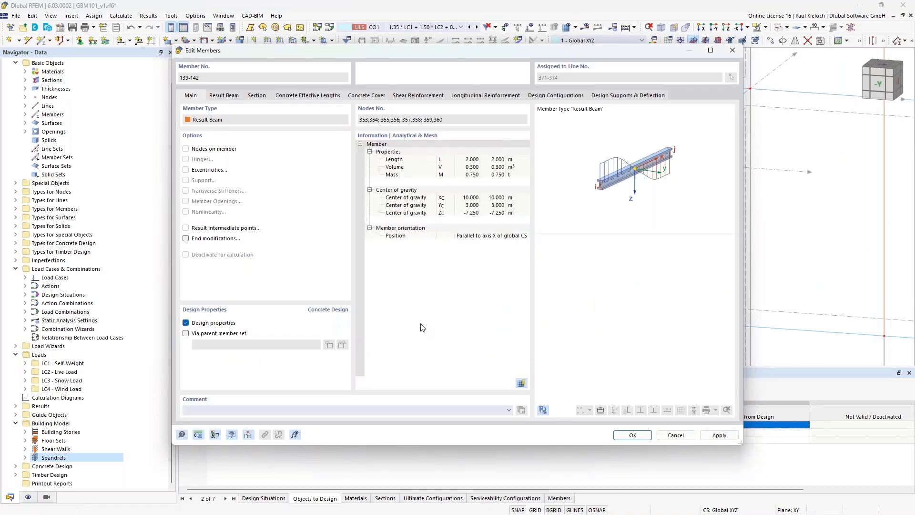
Transfer the properties of the uppermost spandrel's result beam, member 138, to members 139-142 and apply them.
click(250, 435)
scroll(471, 295, down, 5)
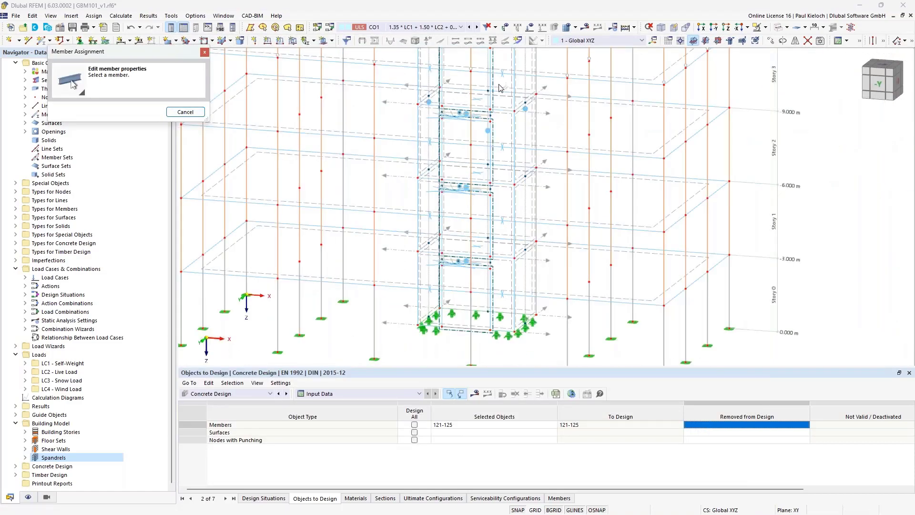
middle_drag(500, 87, 504, 210)
scroll(500, 210, up, 7)
scroll(503, 212, down, 1)
scroll(501, 239, down, 3)
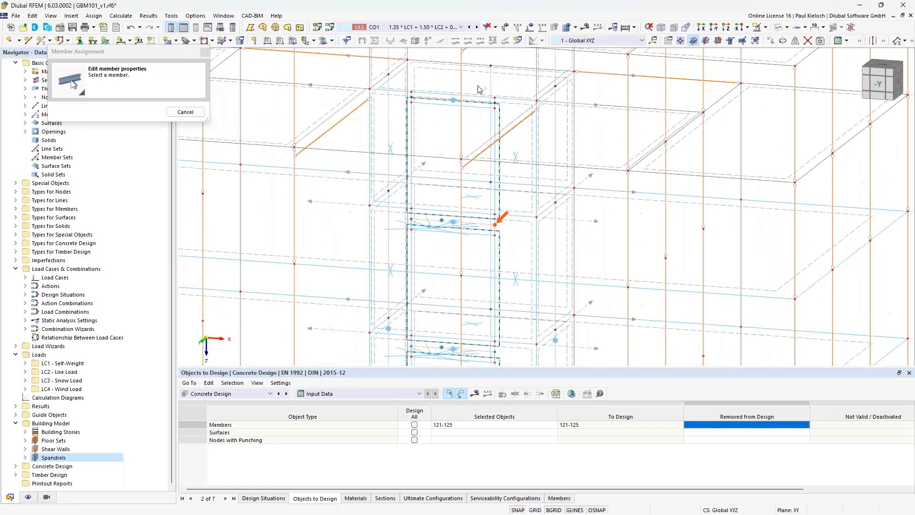
scroll(478, 86, up, 6)
click(497, 136)
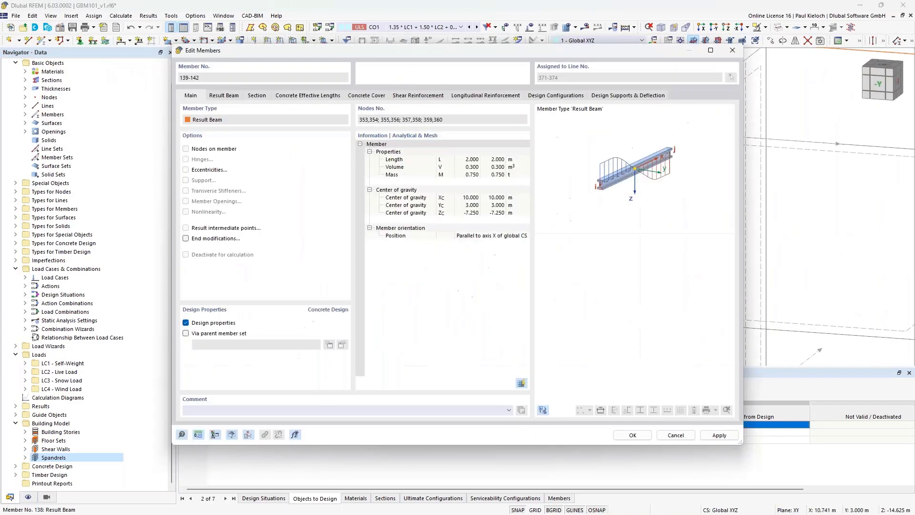
click(731, 437)
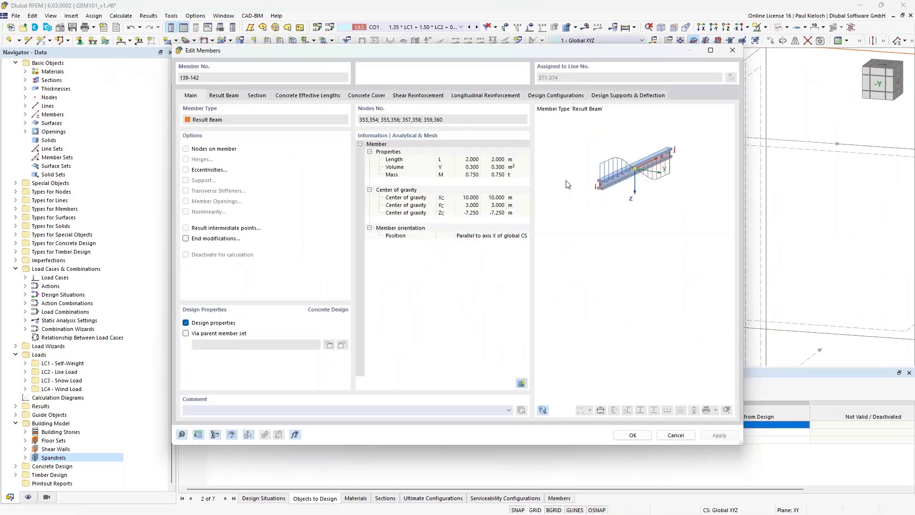
Review the shear reinforcement of members 139-142, set their longitudinal reinforcement to 10 bars, and accept the members.
click(435, 97)
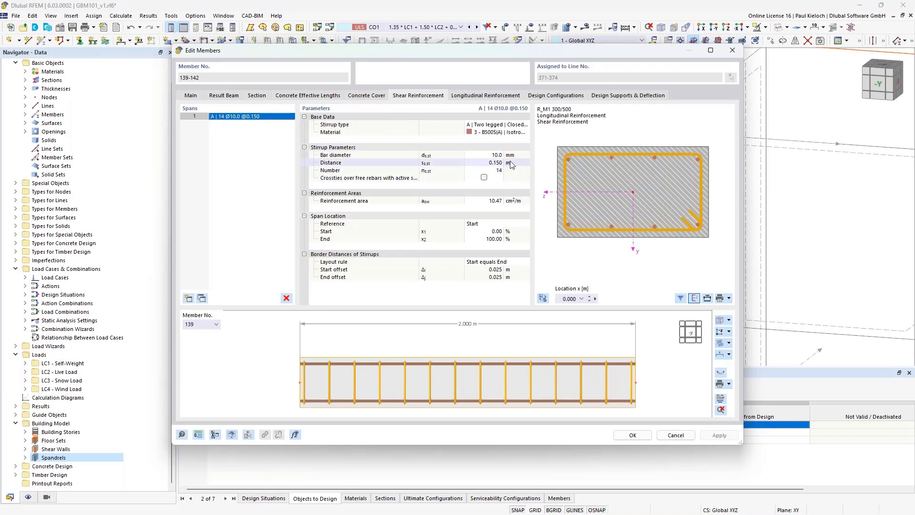
click(515, 97)
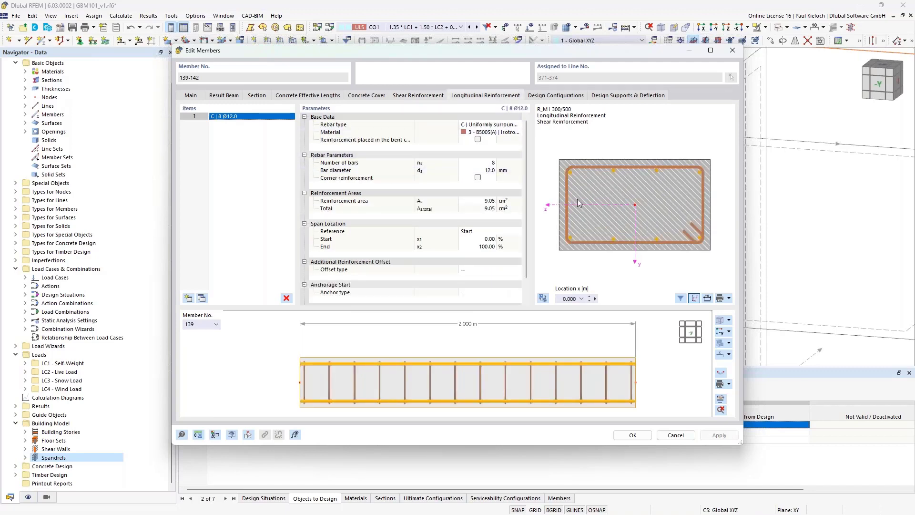
click(483, 162)
text(10)
click(520, 170)
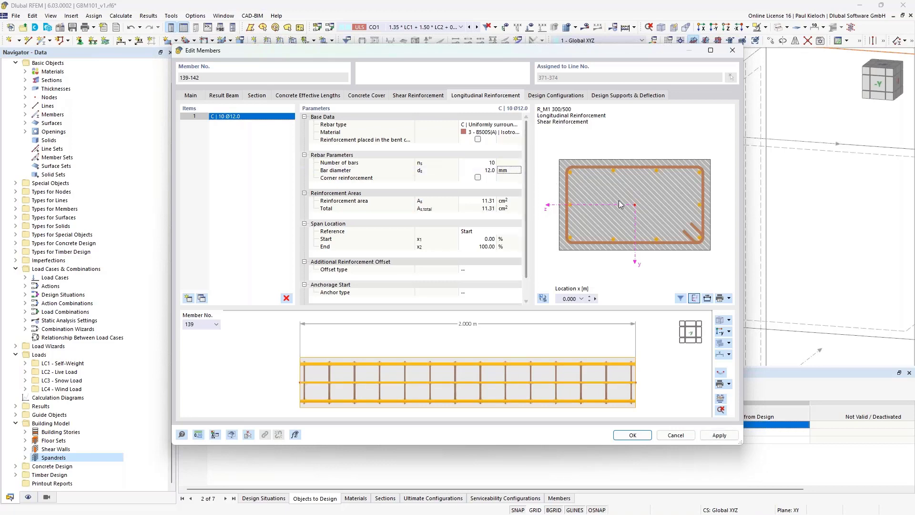
click(632, 436)
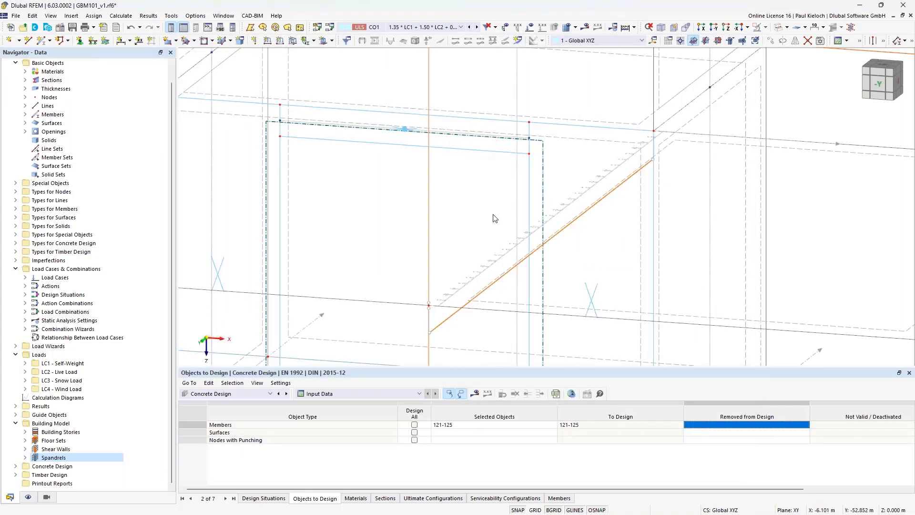
scroll(550, 155, down, 3)
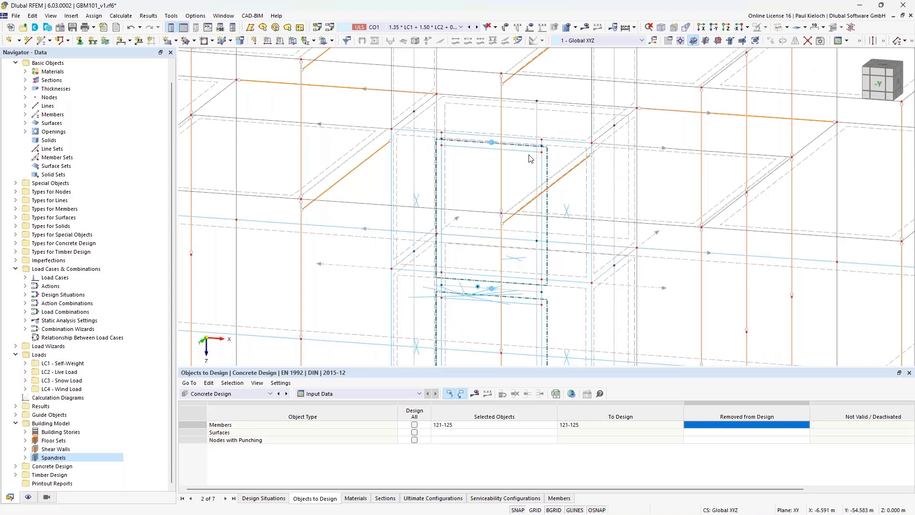
click(74, 451)
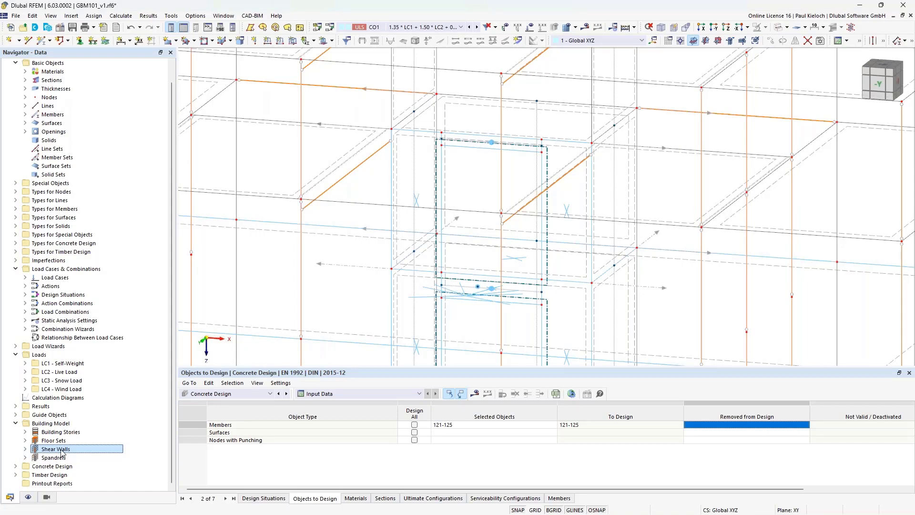
click(55, 458)
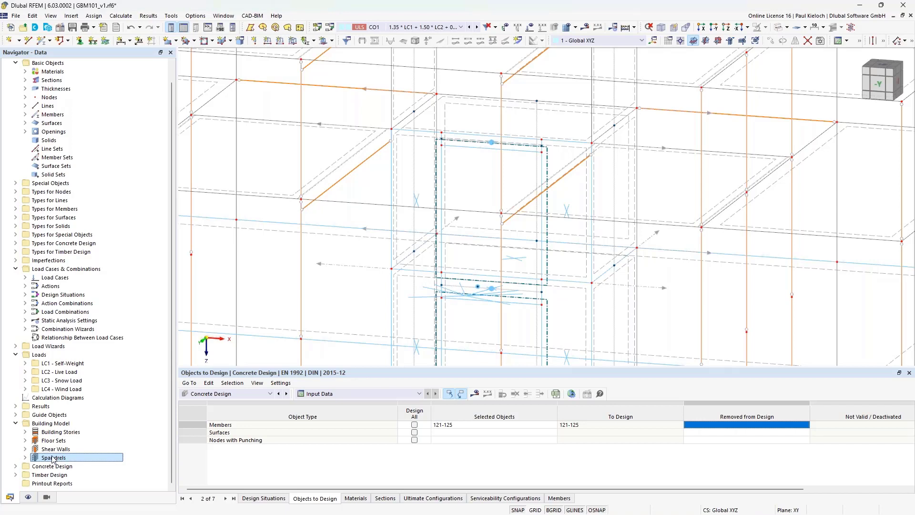
key(Up)
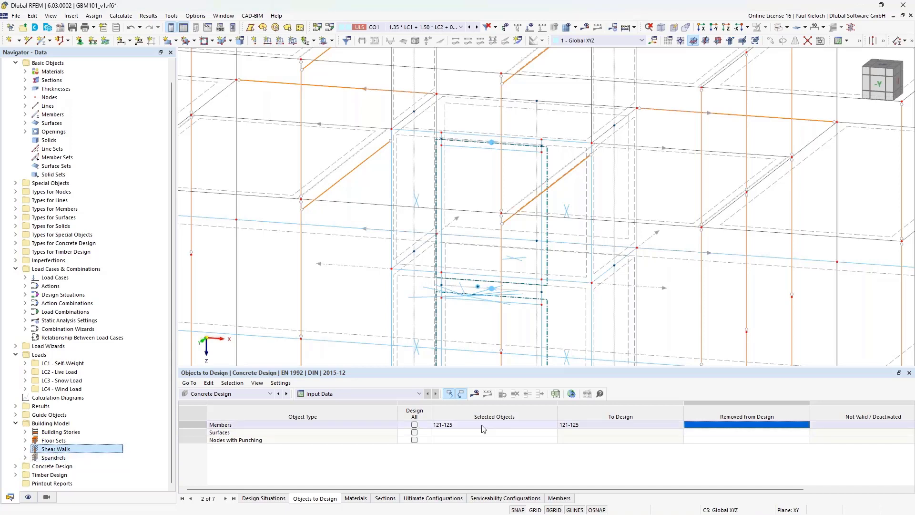
Add the spandrels' result beams, members 138-142, to the members selected for concrete design and save the model.
click(524, 425)
click(558, 425)
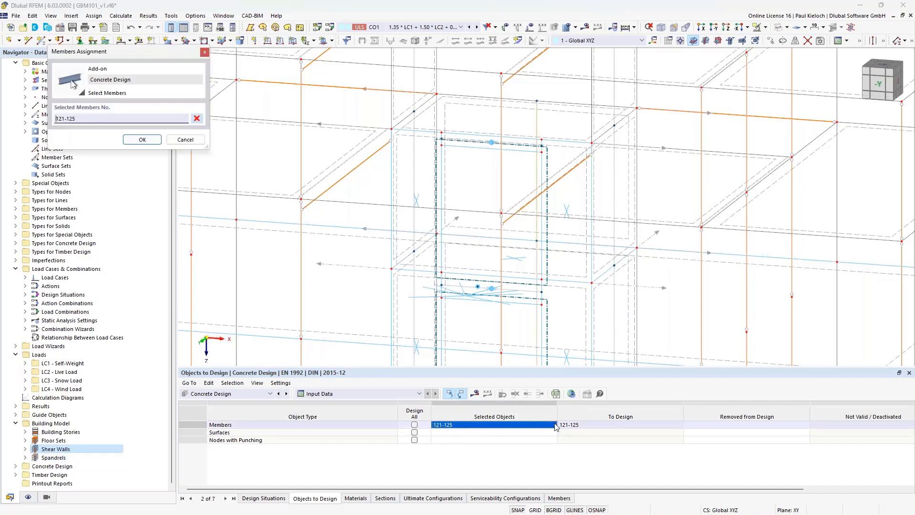
click(524, 144)
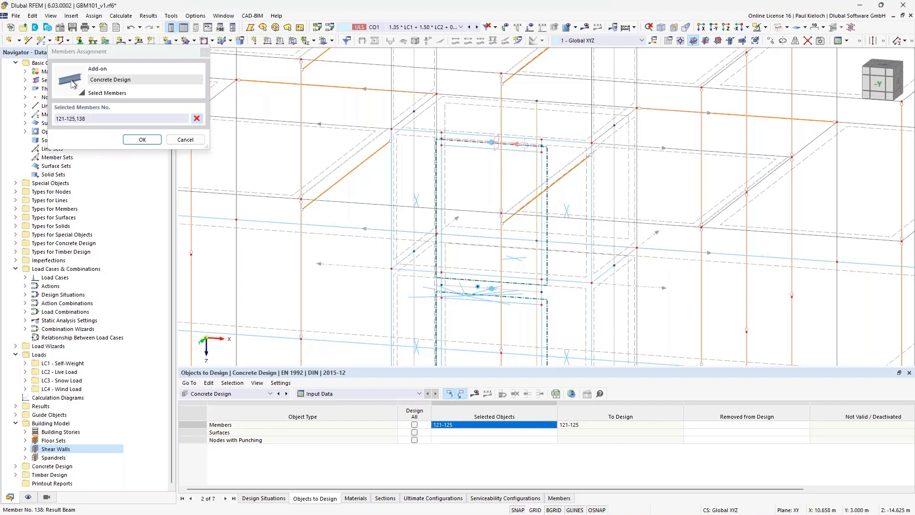
click(528, 288)
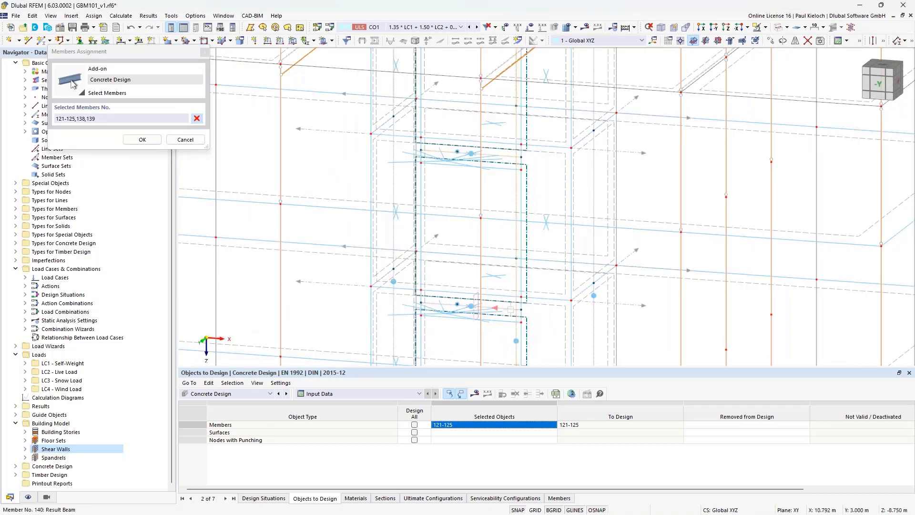
click(514, 334)
middle_drag(515, 333, 501, 183)
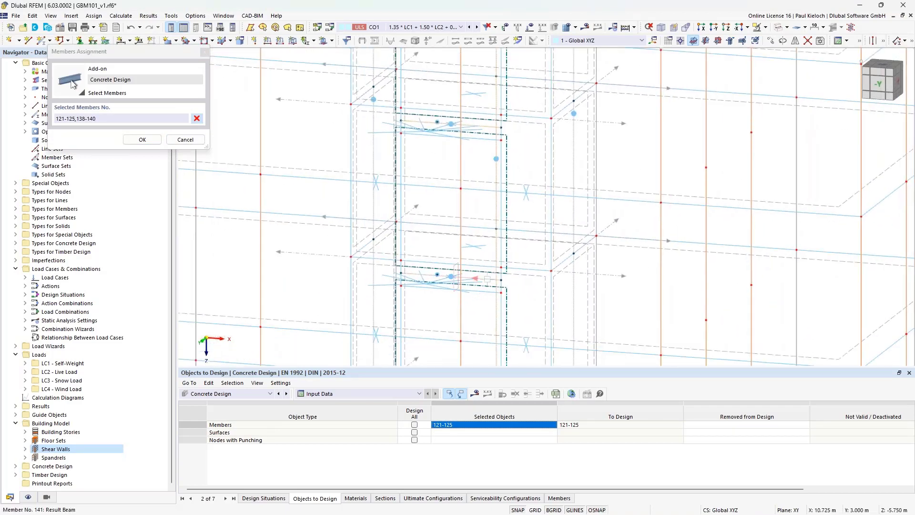
click(501, 306)
middle_drag(486, 335, 465, 116)
click(453, 236)
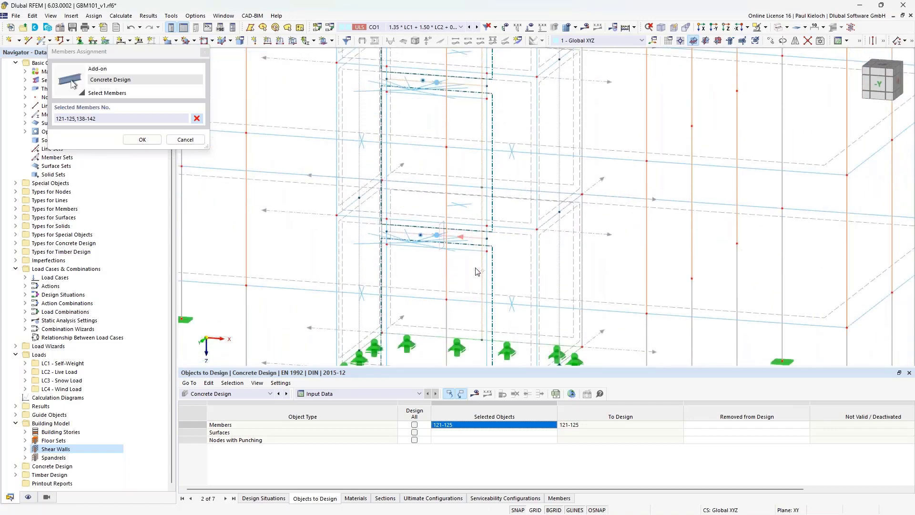
middle_drag(476, 292, 471, 174)
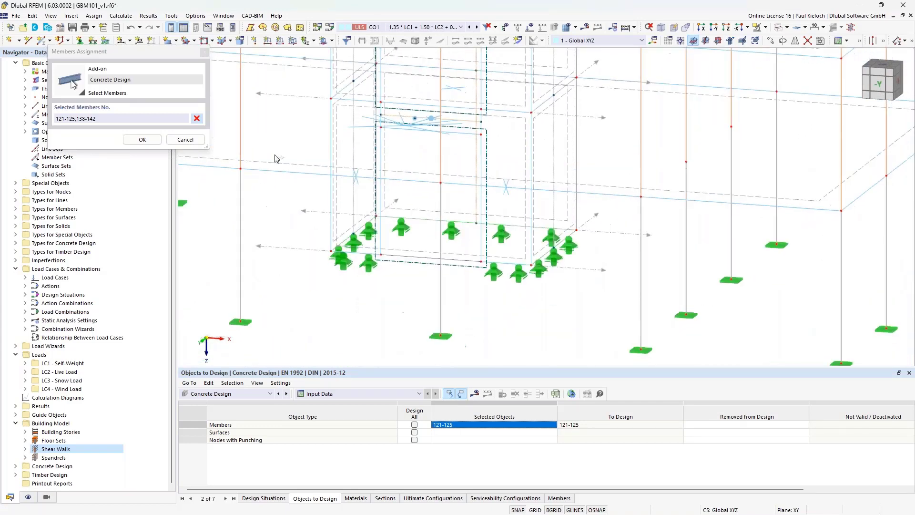
click(142, 139)
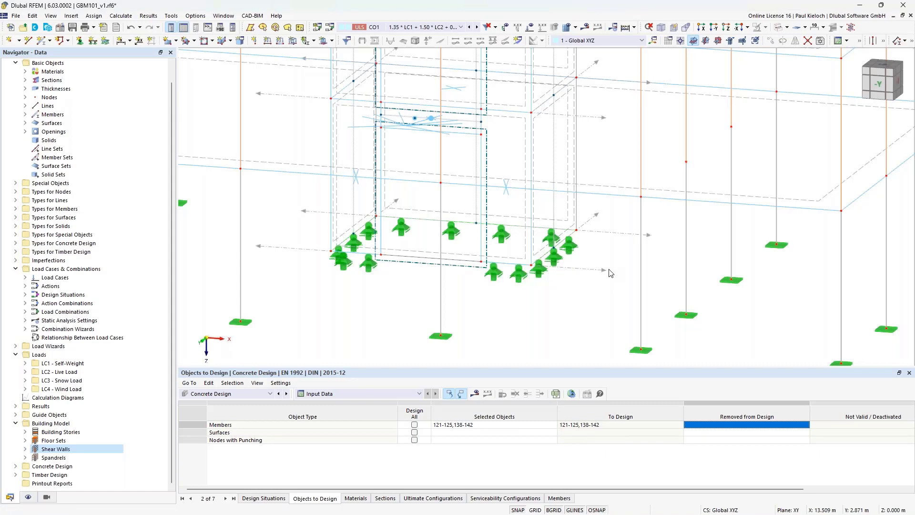
key(ctrl+s)
Open floor slab surfaces 1, 6, 11 and 16 for editing and review their concrete cover, reinforcement directions and surface reinforcement.
scroll(614, 305, down, 2)
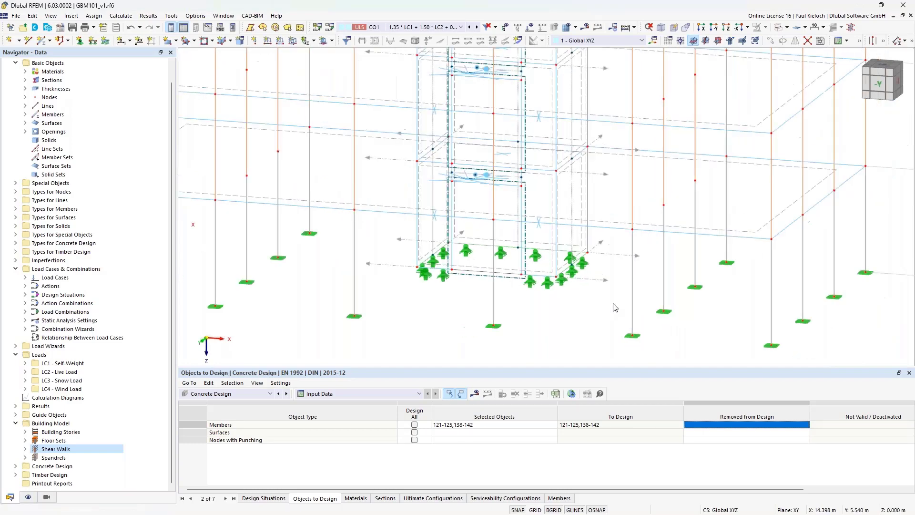
scroll(614, 305, down, 3)
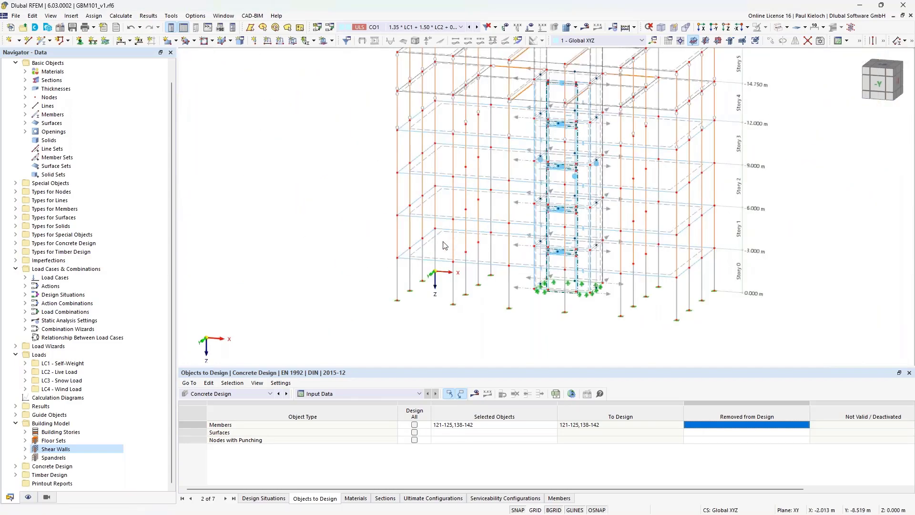
middle_drag(444, 244, 426, 240)
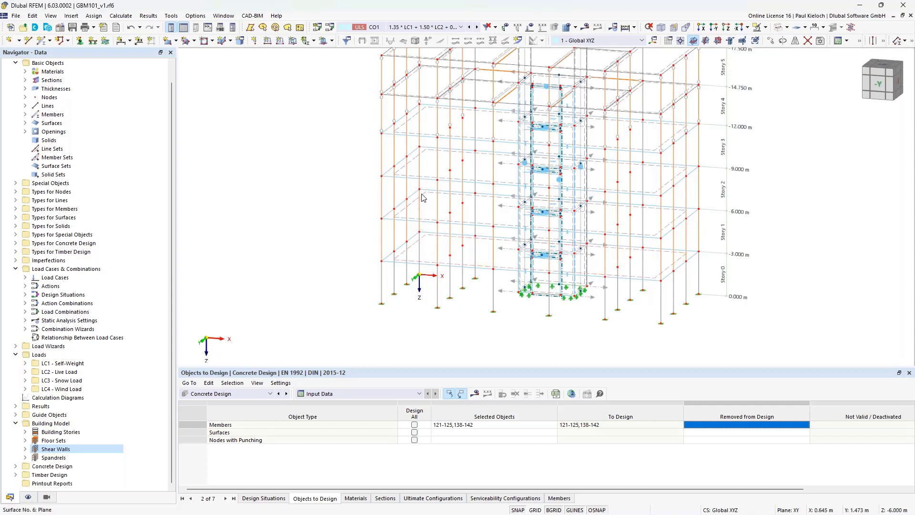
double_click(424, 114)
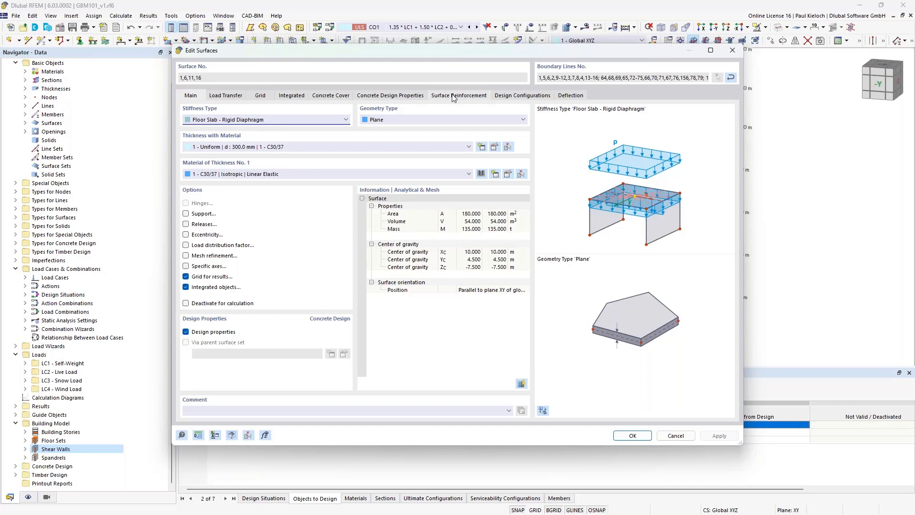
click(334, 96)
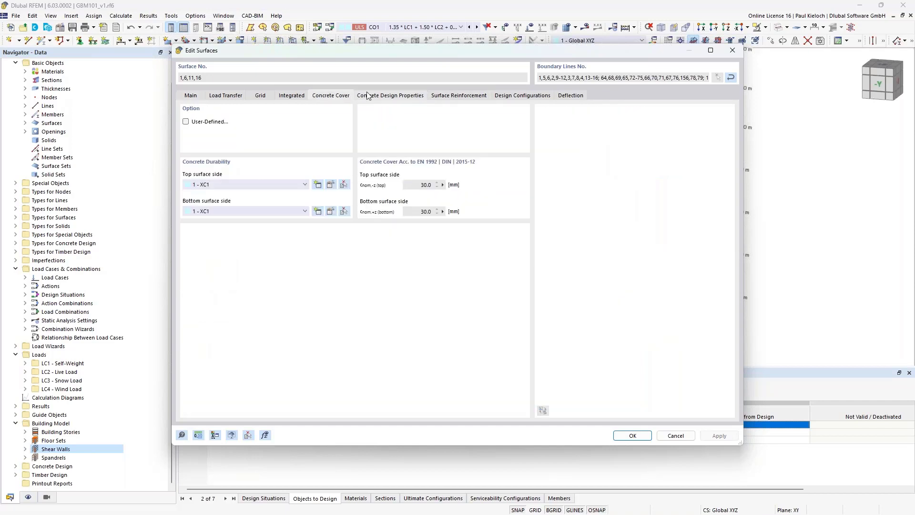
click(418, 96)
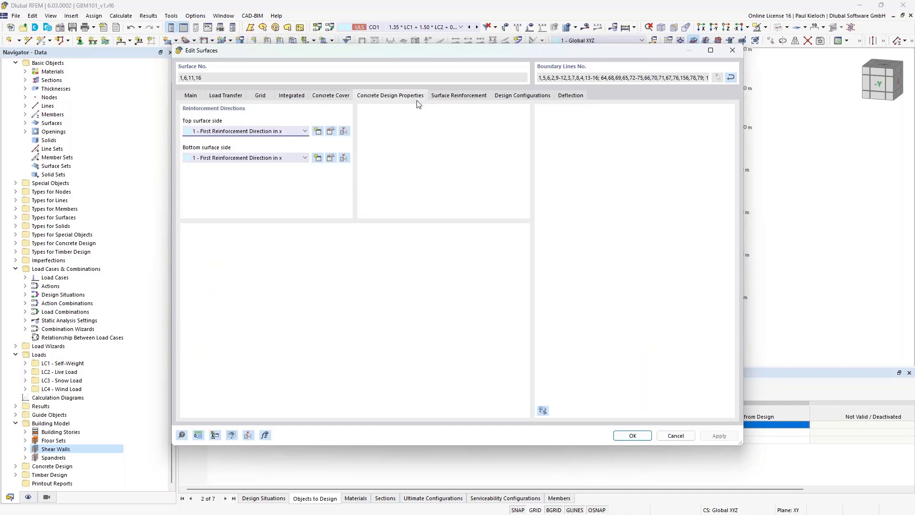
click(457, 97)
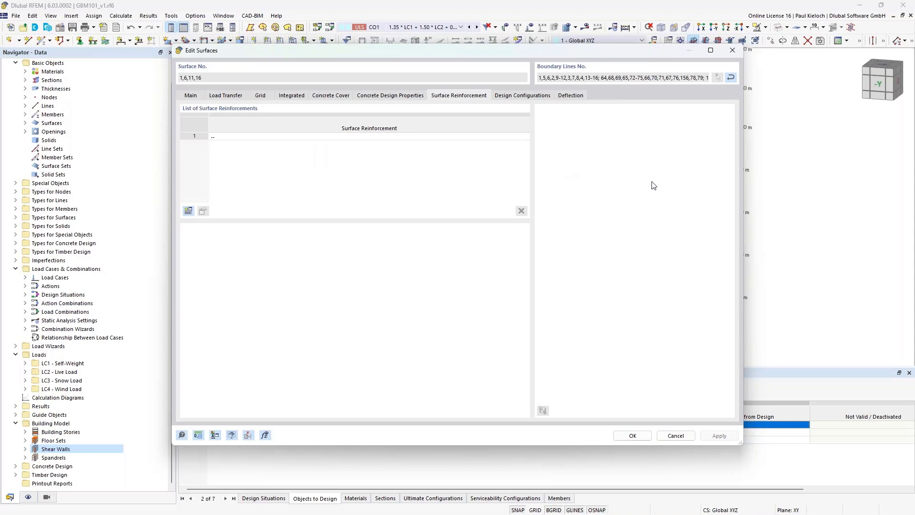
Create a Q424A mesh reinforcement on the top and bottom of floor slab surfaces 1, 6, 11 and 16, and accept the surfaces.
click(189, 211)
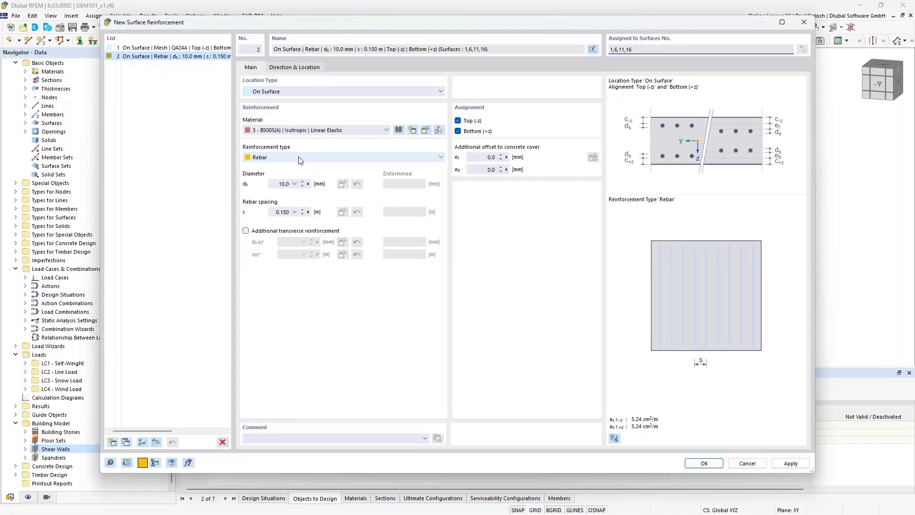
click(300, 159)
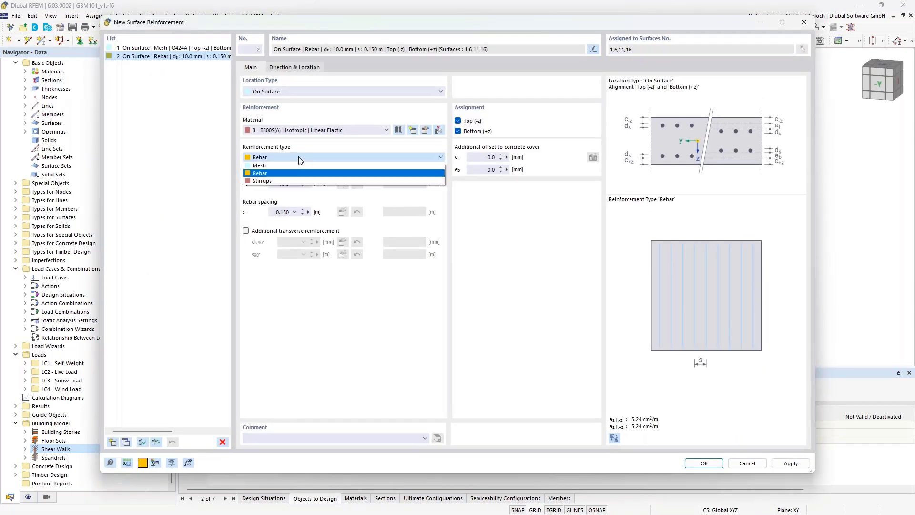
click(260, 166)
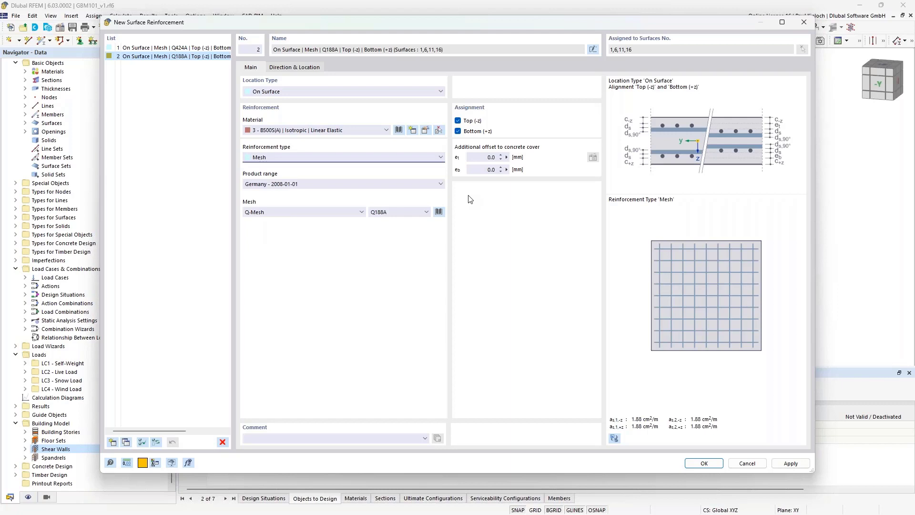
click(421, 212)
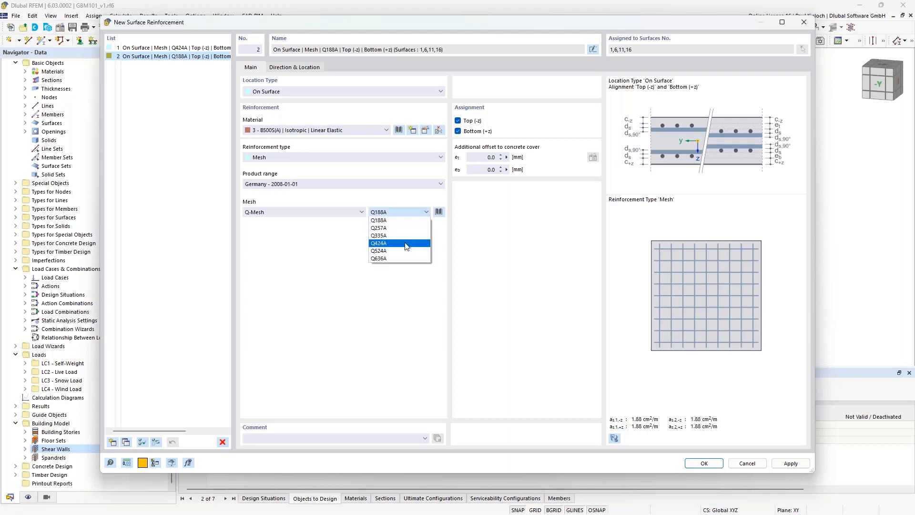
click(377, 244)
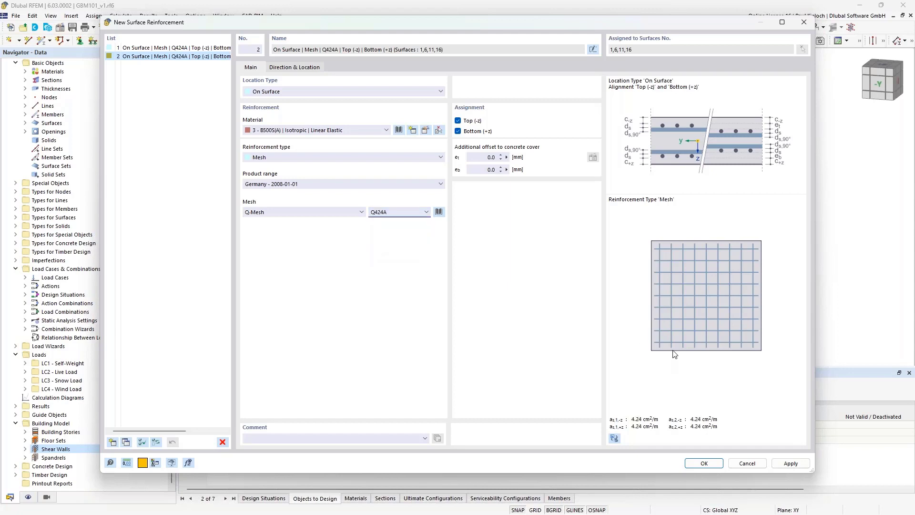
click(704, 462)
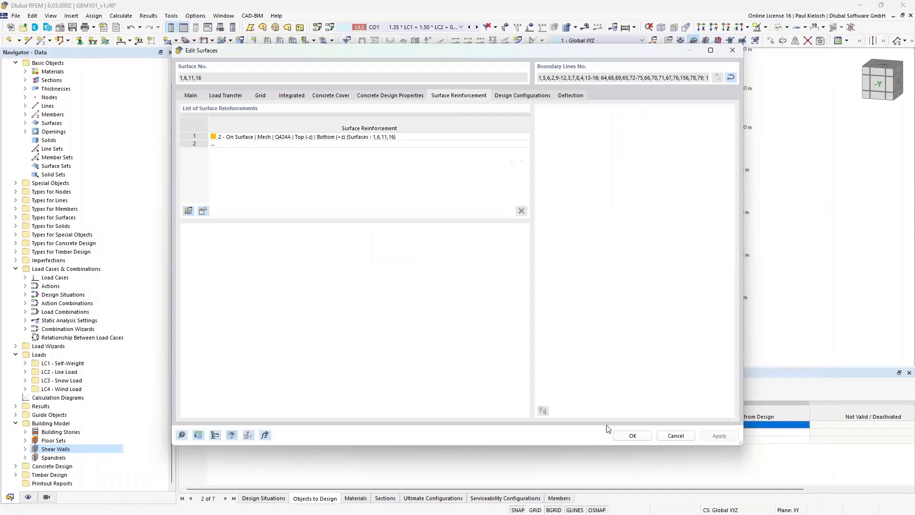
click(632, 435)
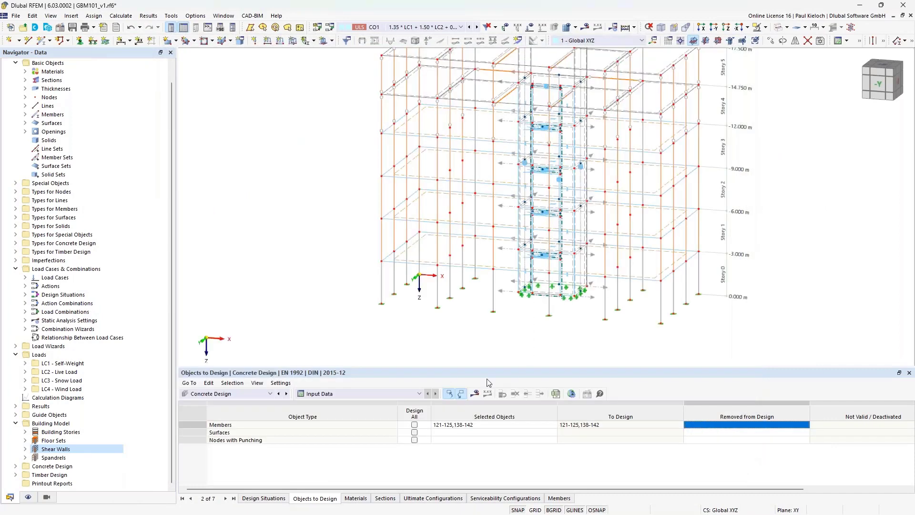
Check the surface reinforcement assigned to the lowest floor slab, surface 1, without changing it.
double_click(490, 270)
click(456, 96)
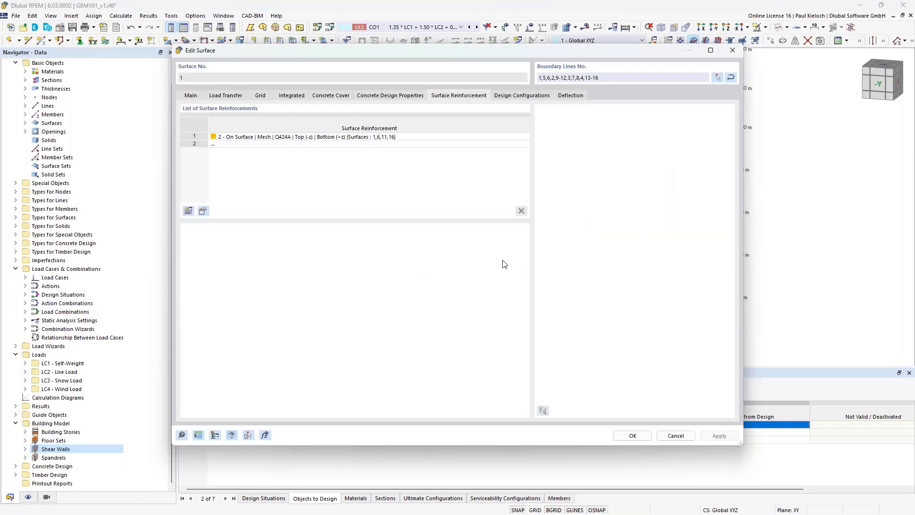
click(675, 436)
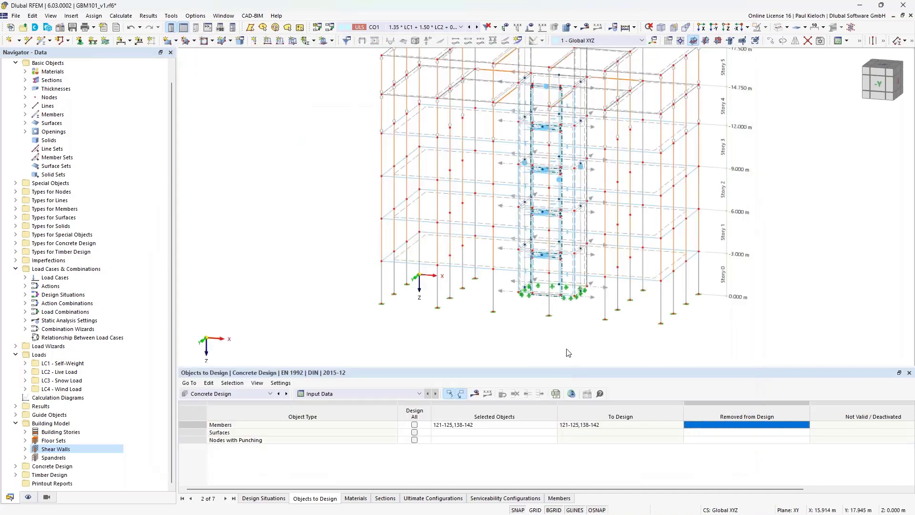
Add floor slab surfaces 1, 6, 11 and 16 to the surfaces selected for concrete design.
click(481, 434)
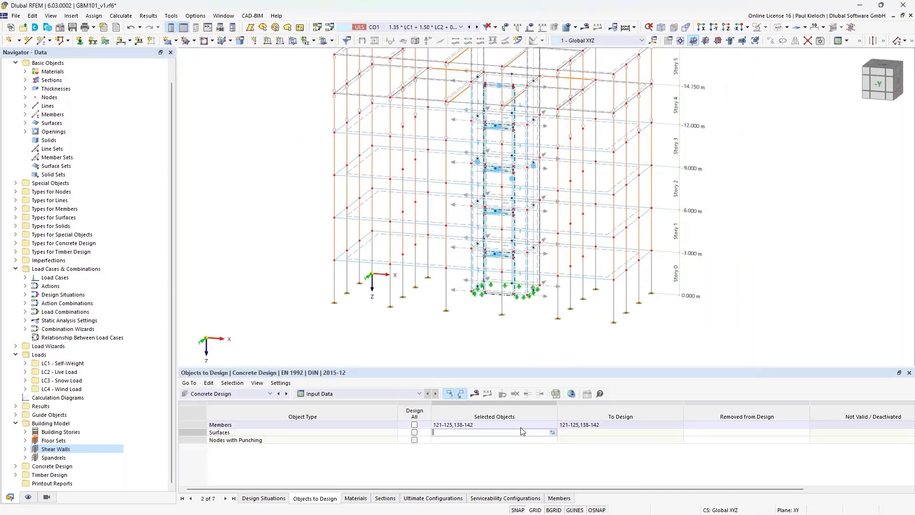
click(545, 431)
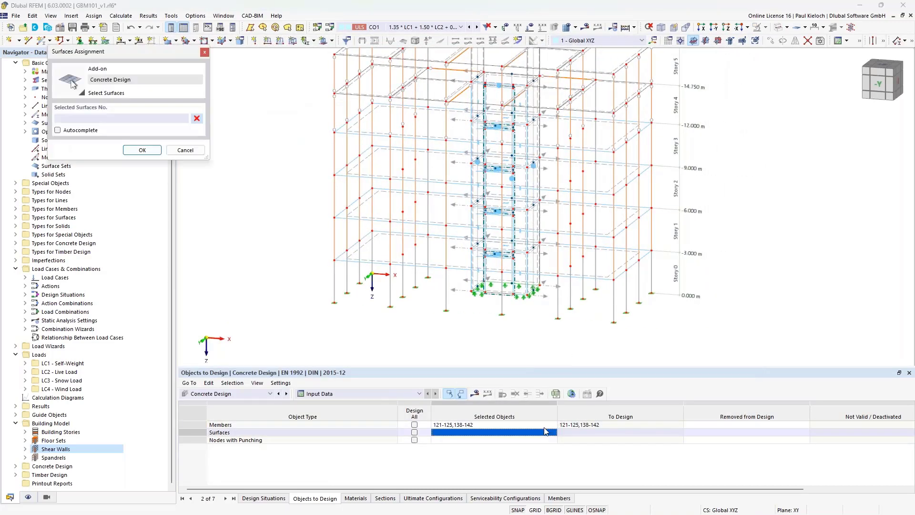
click(382, 260)
click(381, 216)
click(383, 175)
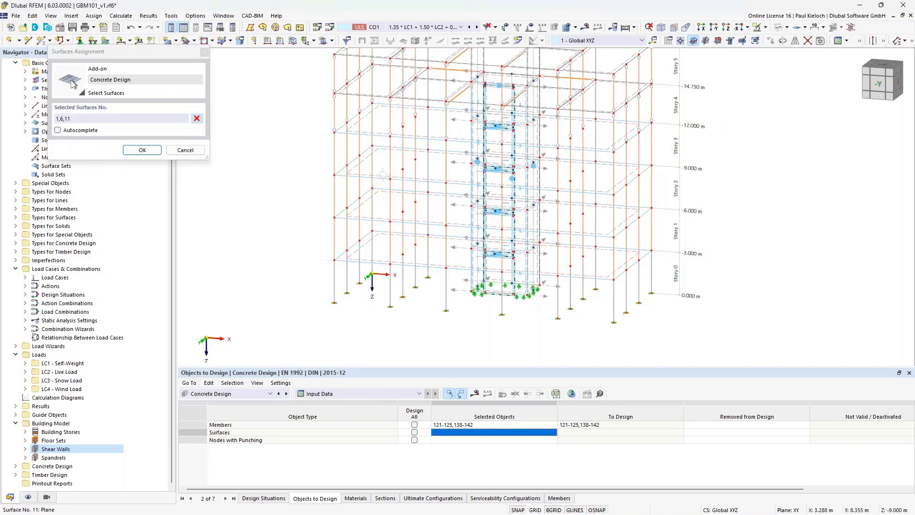
click(382, 138)
click(142, 150)
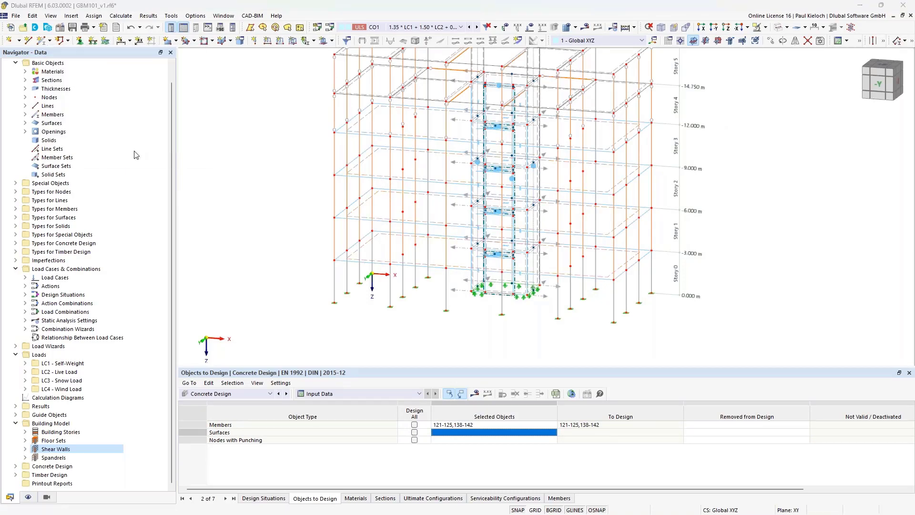
Assign top-story wall surfaces 31 and 32 a new rebar reinforcement with additional transverse reinforcement, 10 mm bars at 0.150 m spacing both ways.
middle_drag(779, 235, 756, 252)
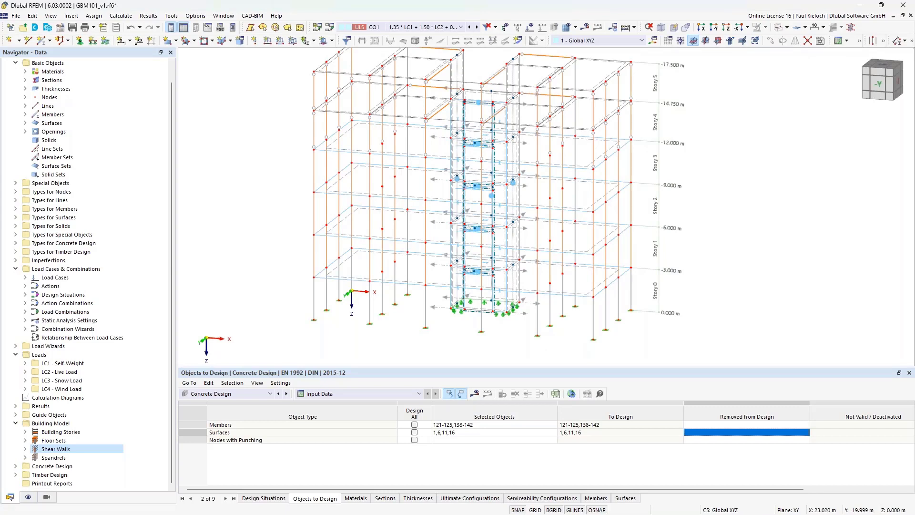
middle_drag(759, 160, 740, 212)
scroll(467, 102, up, 6)
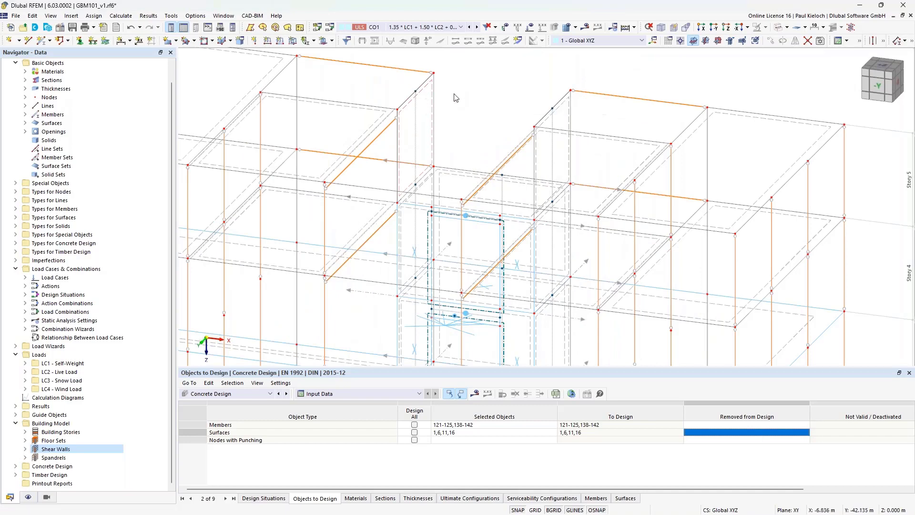
ctrl+middle_drag(492, 90, 432, 87)
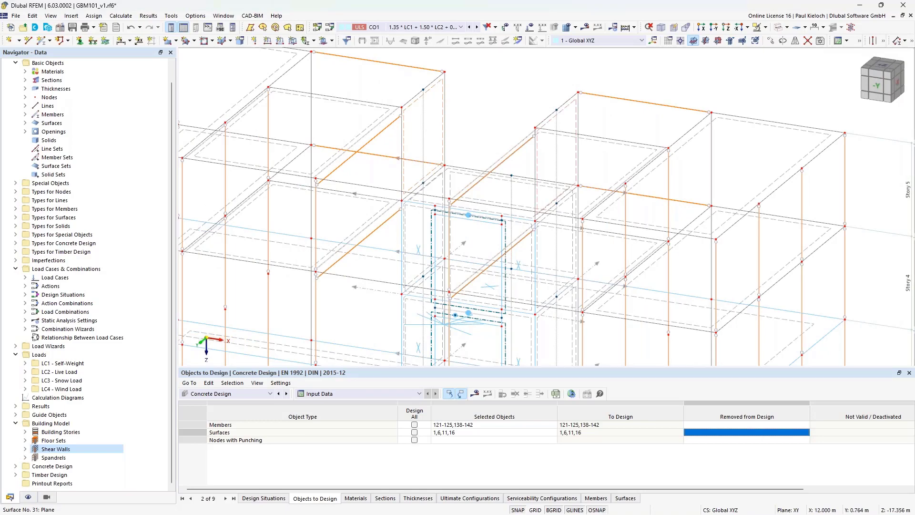
double_click(567, 106)
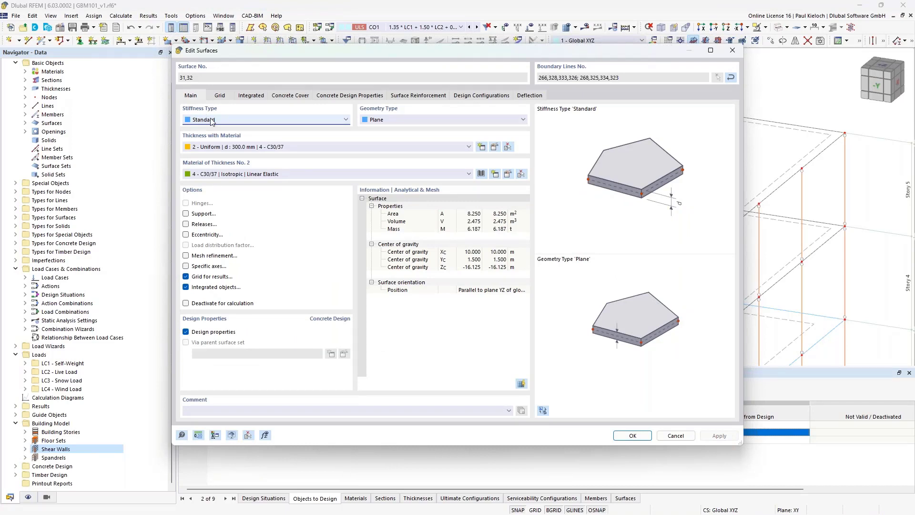
click(409, 100)
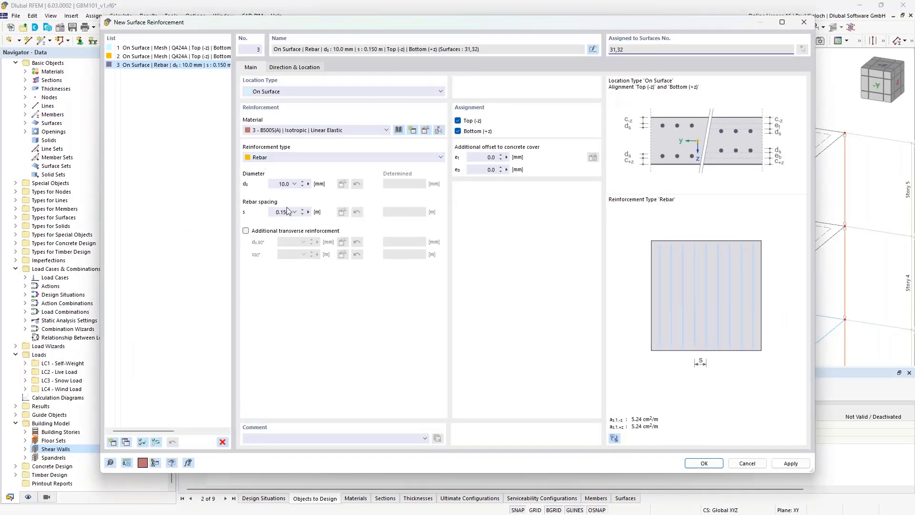
click(285, 233)
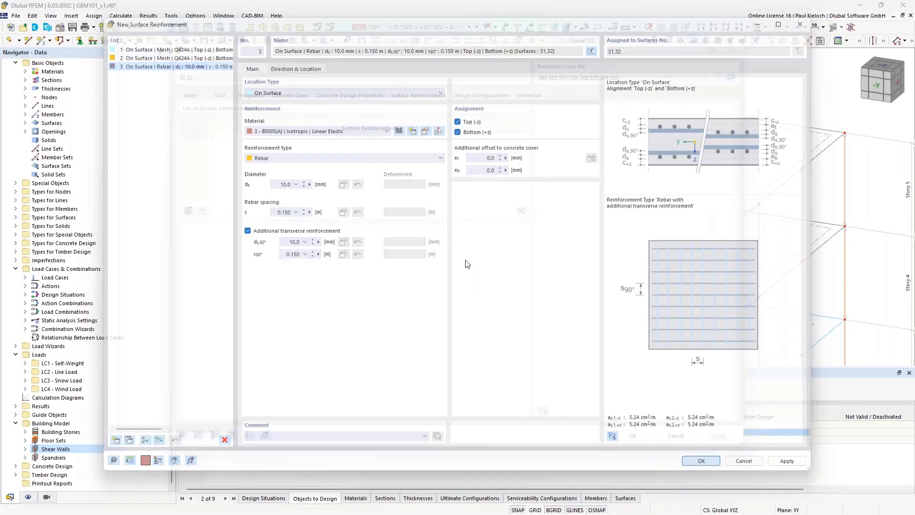
click(704, 463)
click(627, 437)
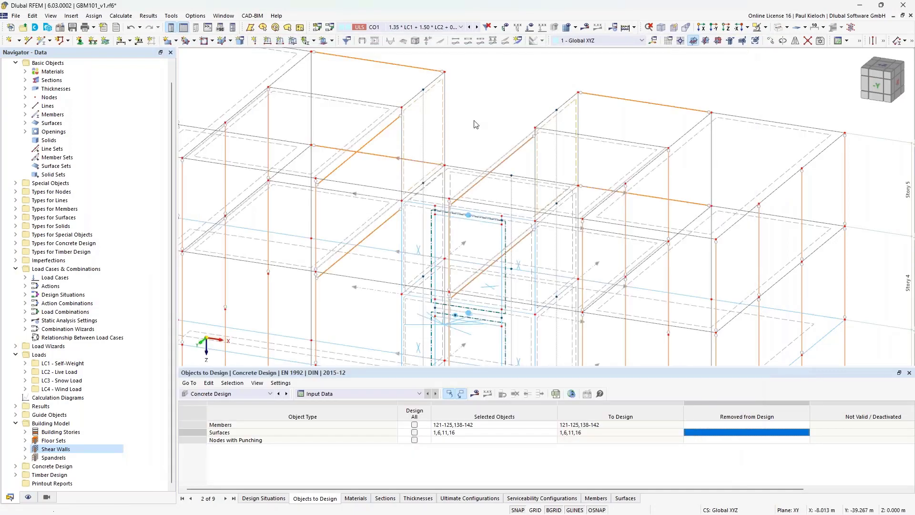
Add wall surfaces 31 and 32 to the surfaces selected for concrete design and save the model.
click(480, 433)
click(552, 433)
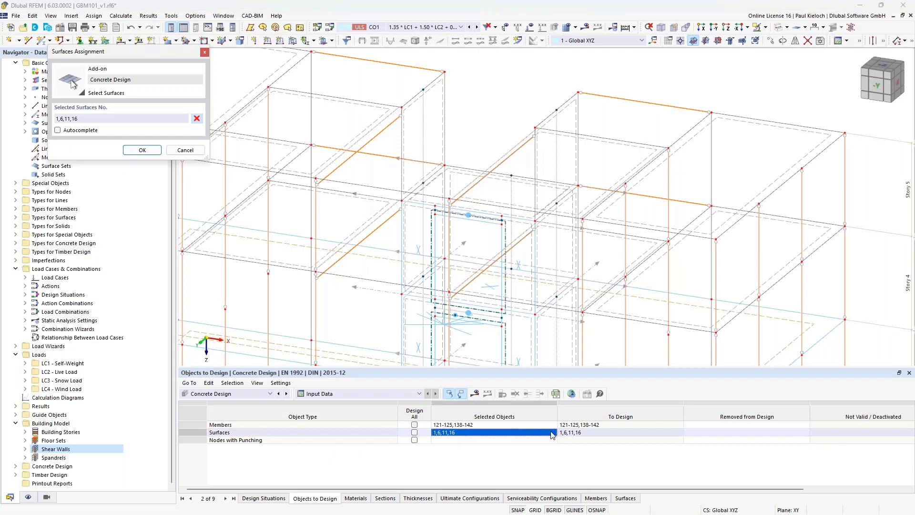
click(429, 91)
click(548, 132)
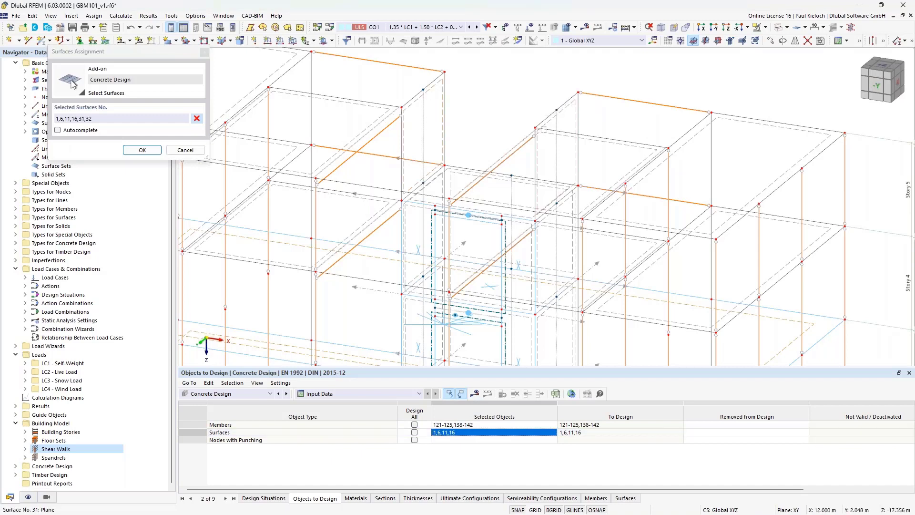
click(143, 150)
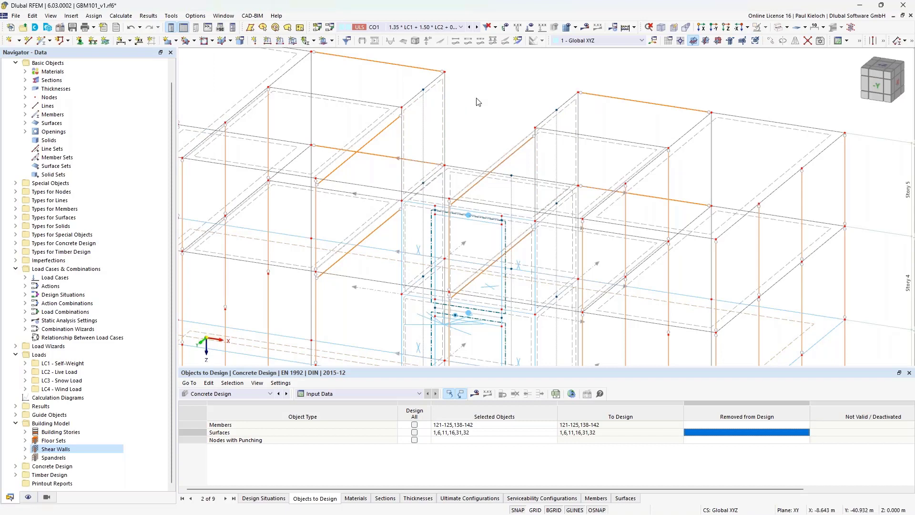
key(ctrl+s)
Calculate the concrete design and examine the floor slab results in the model and the enlarged errors and warnings table.
click(475, 396)
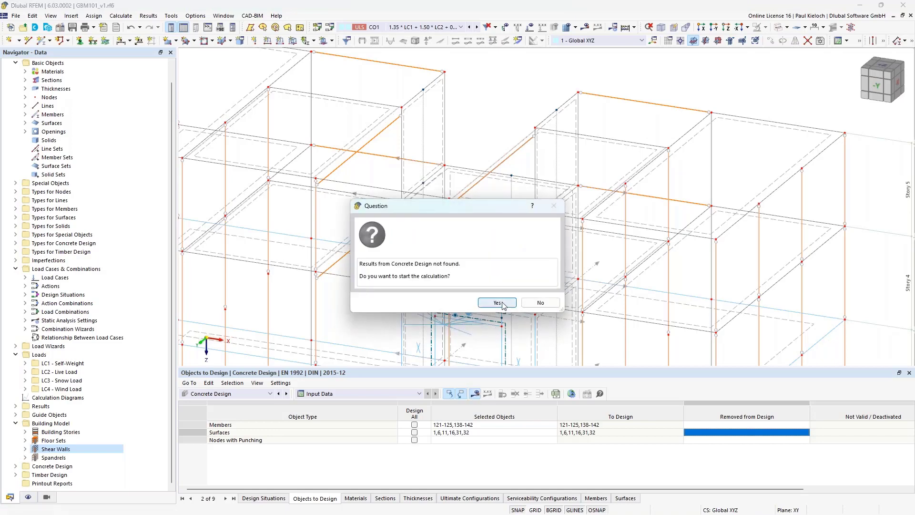
click(496, 303)
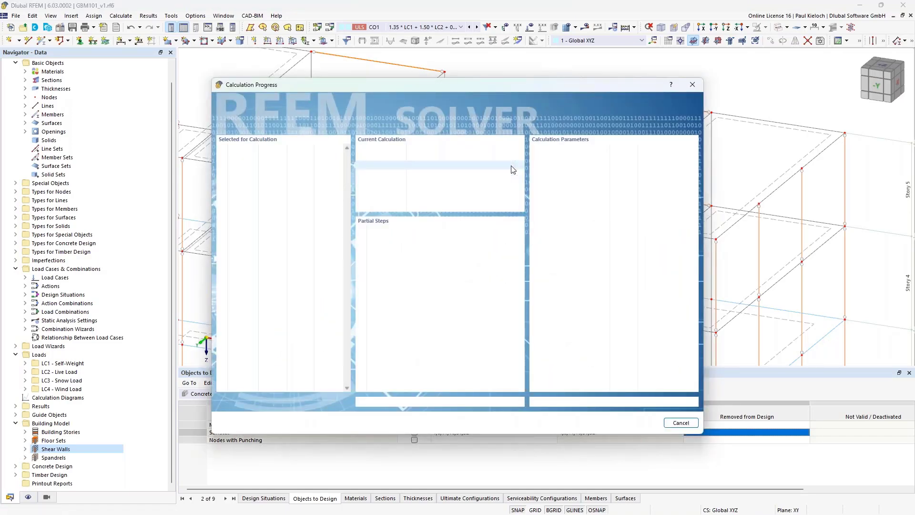
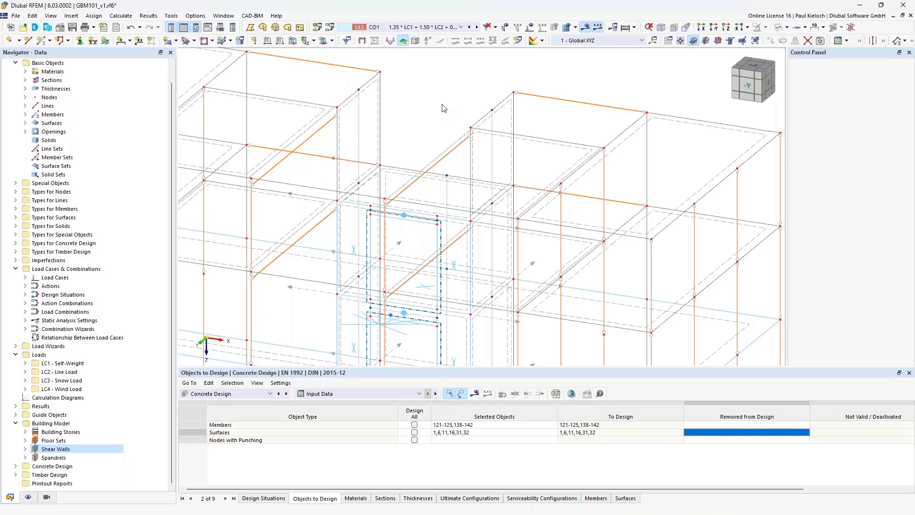
scroll(445, 104, down, 4)
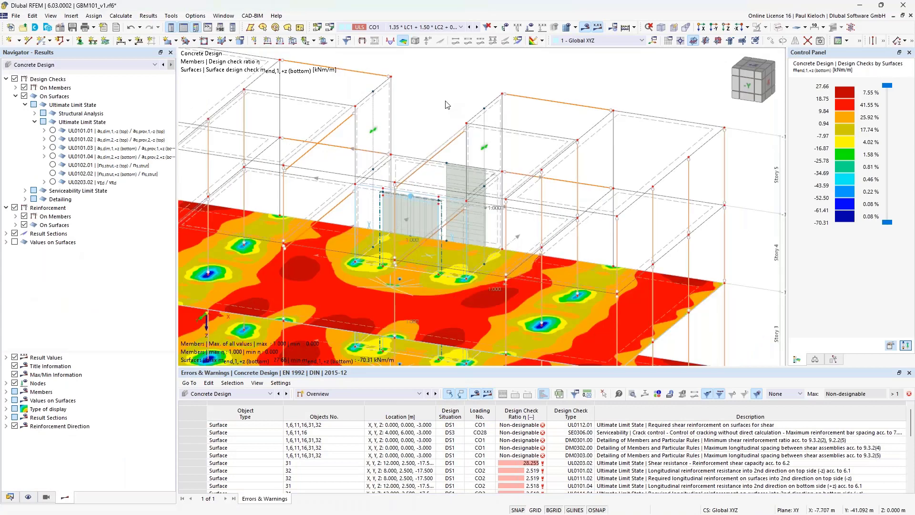
ctrl+middle_drag(579, 169, 344, 103)
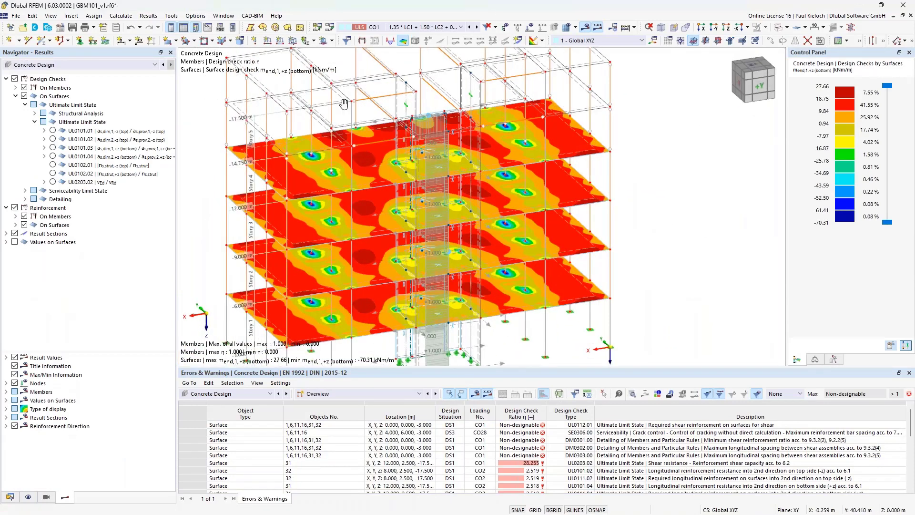
middle_drag(556, 320, 564, 256)
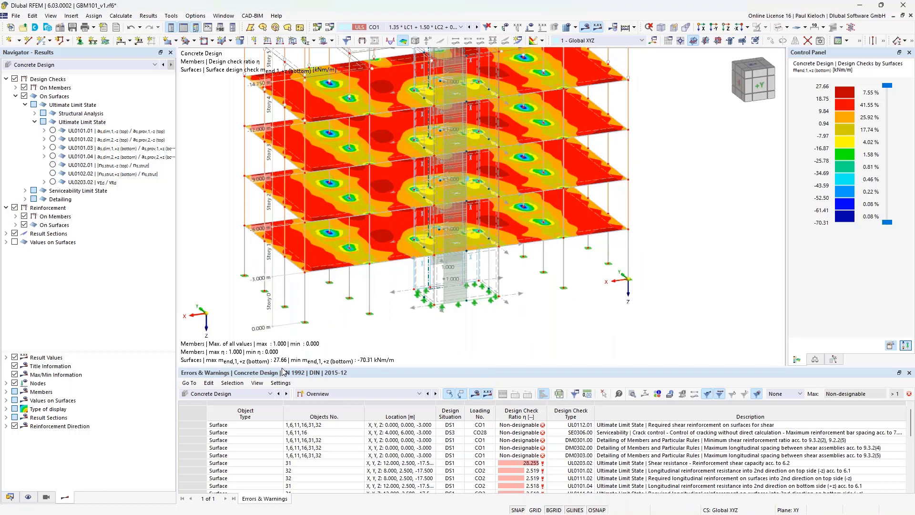
drag(283, 369, 286, 320)
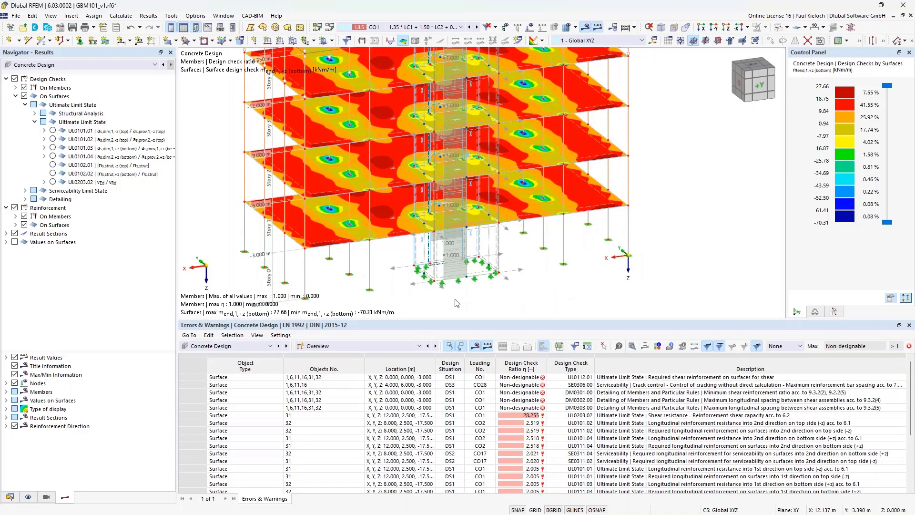
Show the design ratios on members, listed by member, in an enlarged results table.
click(11, 497)
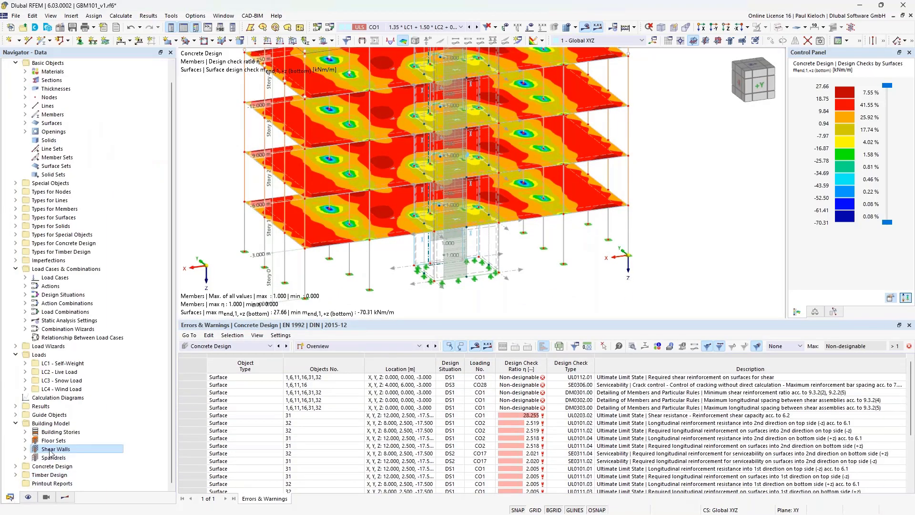
click(56, 424)
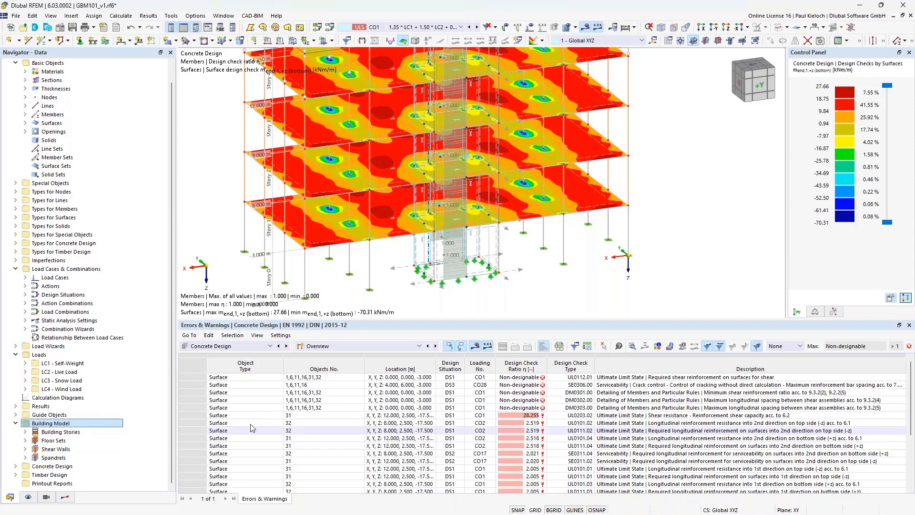
click(361, 348)
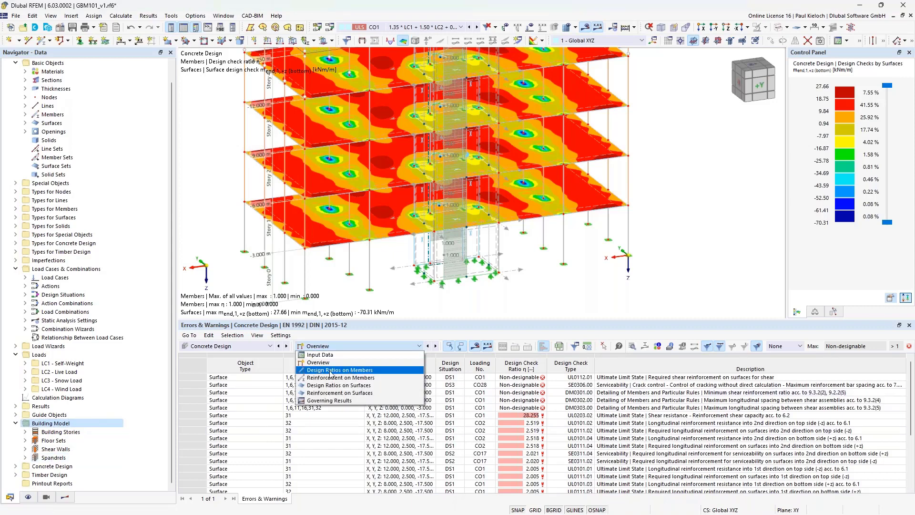
click(348, 370)
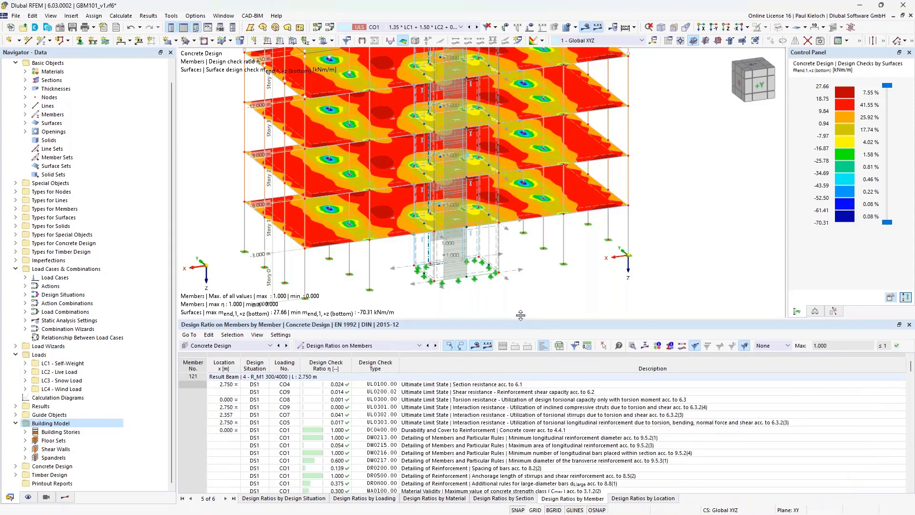
drag(521, 318, 521, 291)
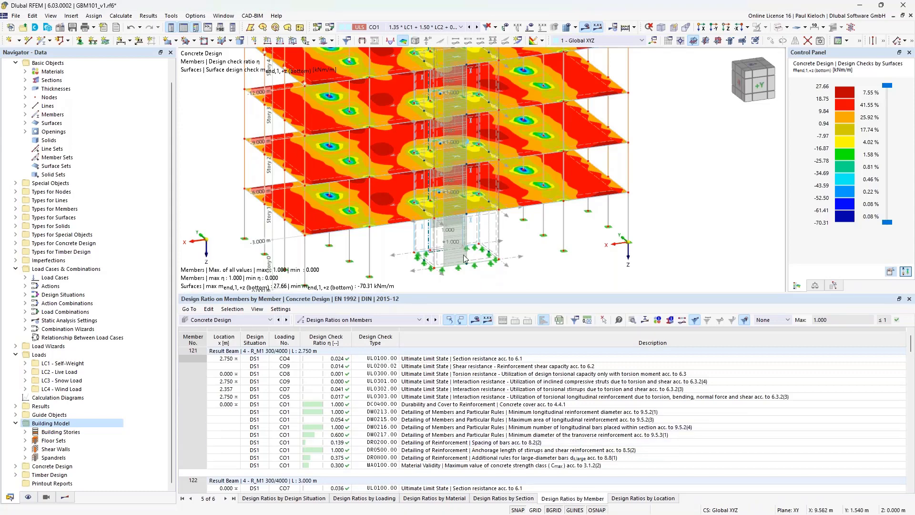
Select result beam member 125 at the base of the building core and review its design checks.
scroll(465, 257, up, 5)
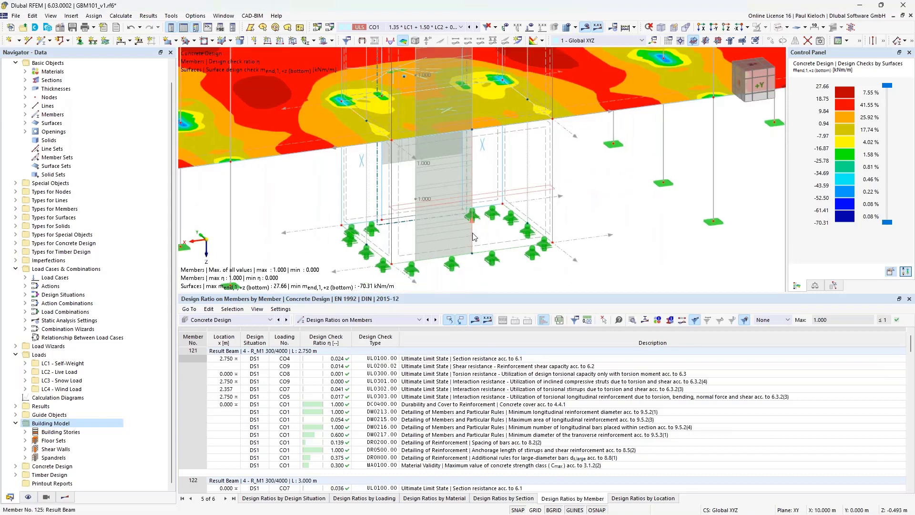
click(473, 237)
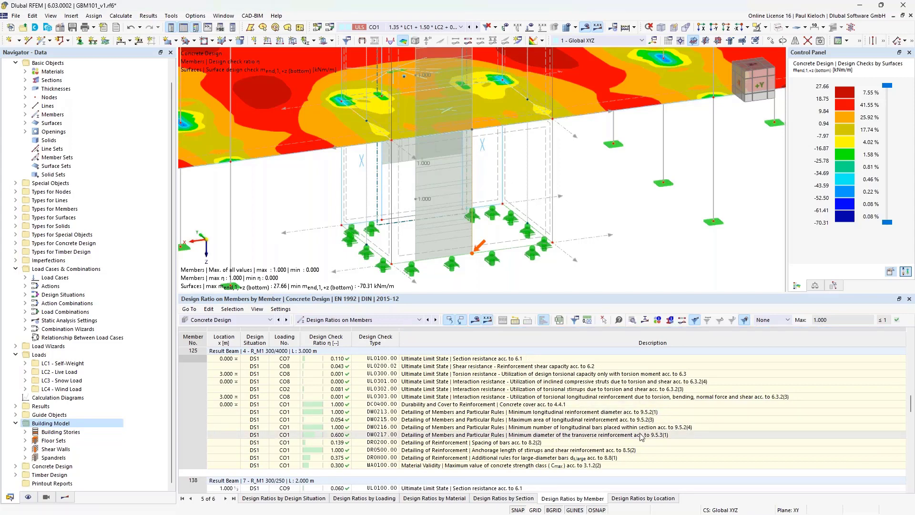
scroll(593, 238, down, 4)
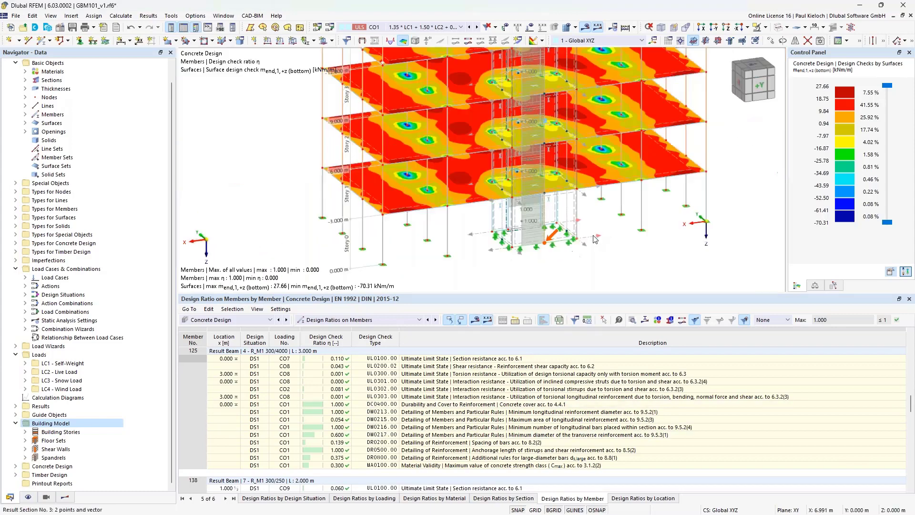
Review the design checks of result beam member 138 in the upper core, highlighting its maximum reinforcement check DM0201.00.
middle_drag(593, 67, 575, 149)
scroll(575, 149, up, 5)
scroll(576, 149, up, 2)
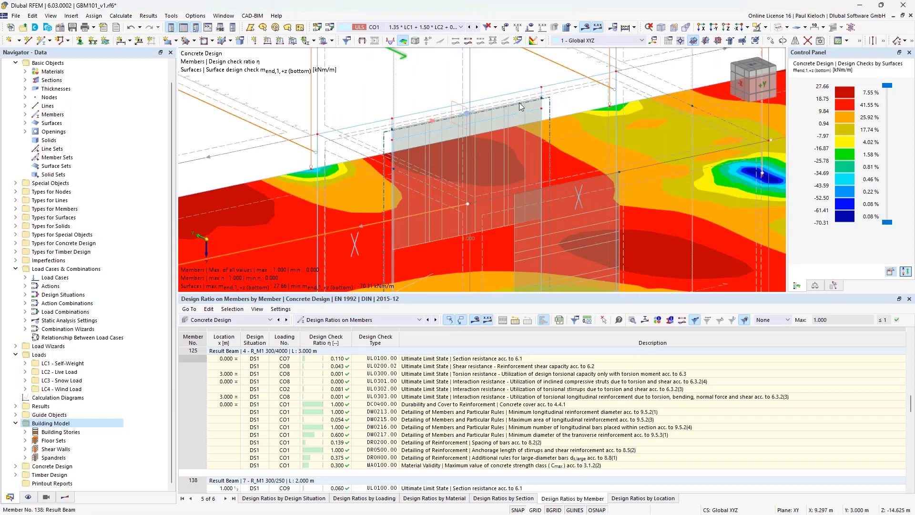
scroll(576, 416, down, 6)
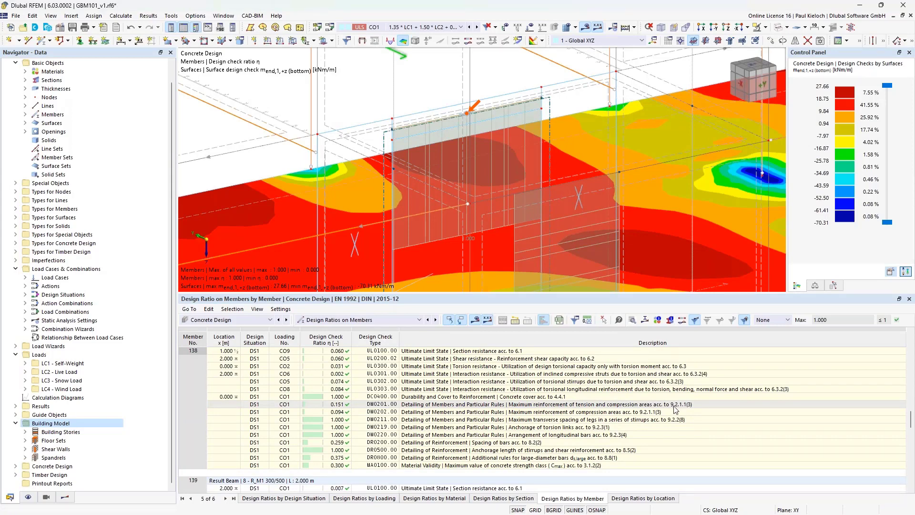
click(675, 405)
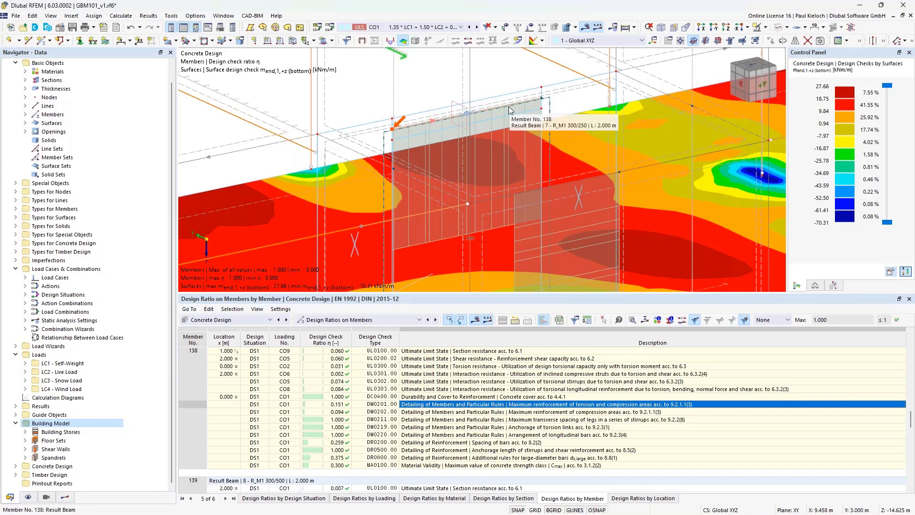
Show the concrete design input data with the objects to design, and reduce the table height to enlarge the model view.
scroll(508, 107, down, 5)
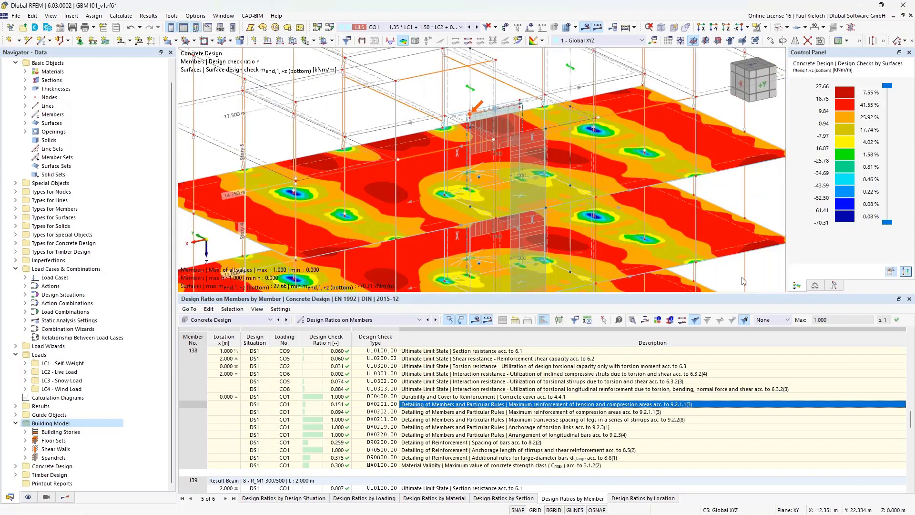
middle_drag(758, 216, 678, 184)
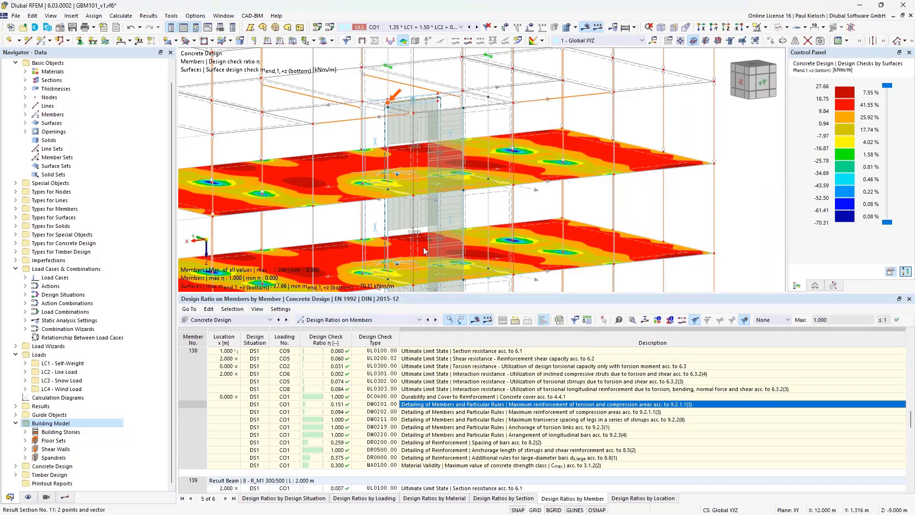
middle_drag(692, 218, 752, 194)
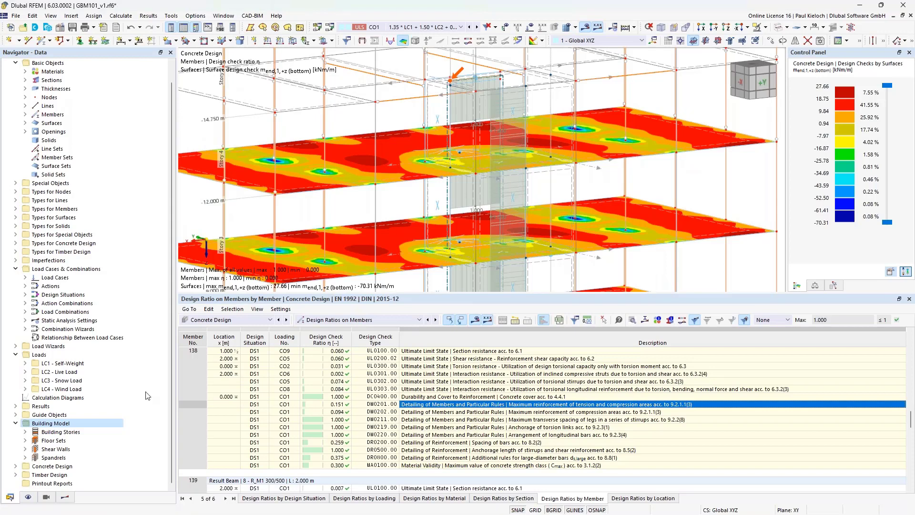
click(337, 320)
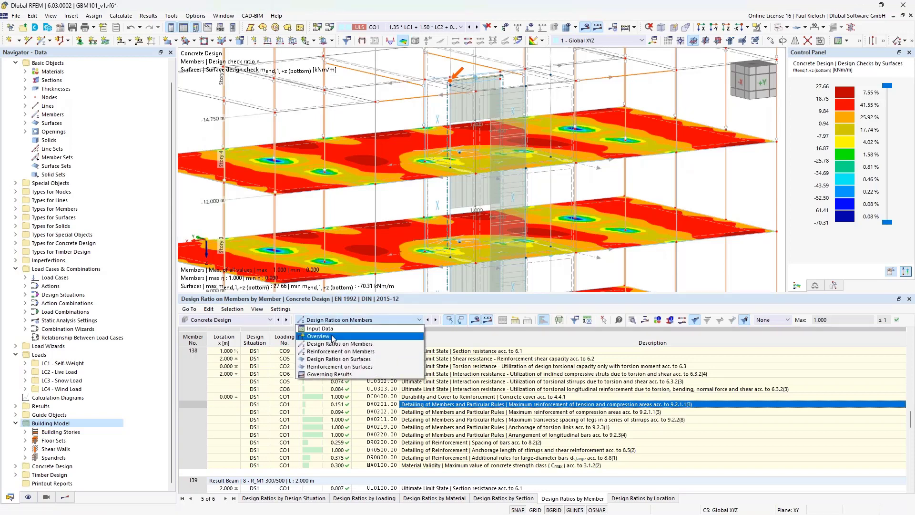
click(337, 329)
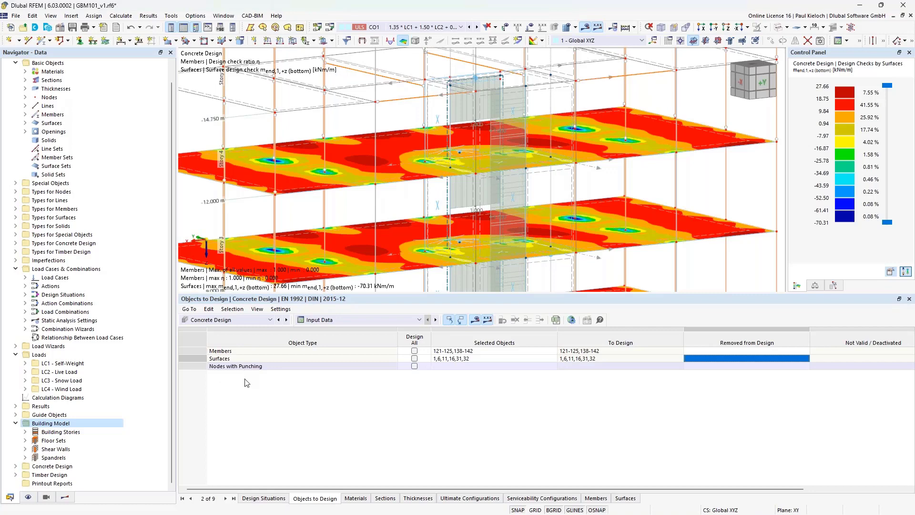
click(216, 353)
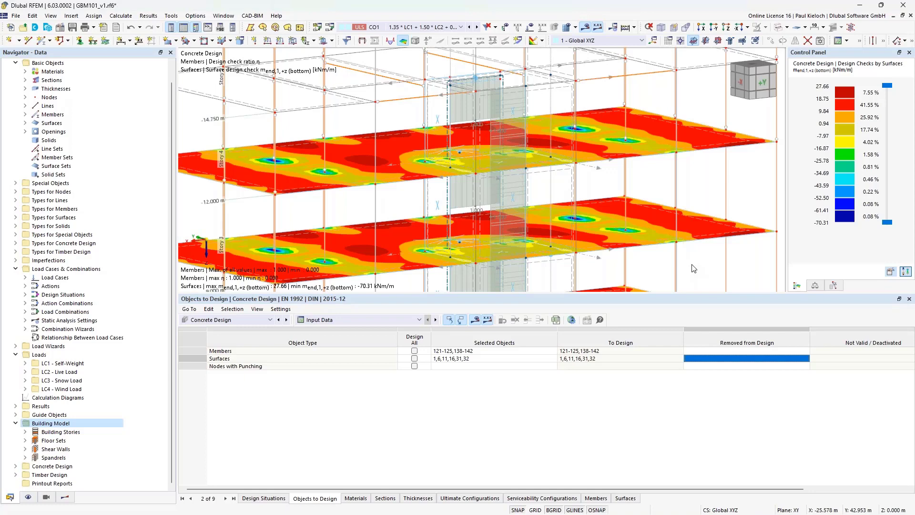
middle_drag(697, 253, 715, 211)
scroll(725, 221, down, 1)
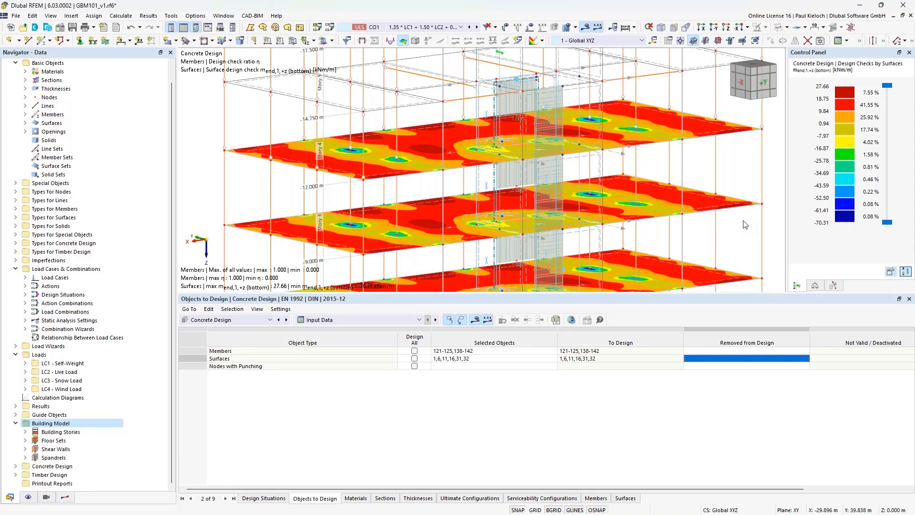
middle_drag(729, 223, 718, 230)
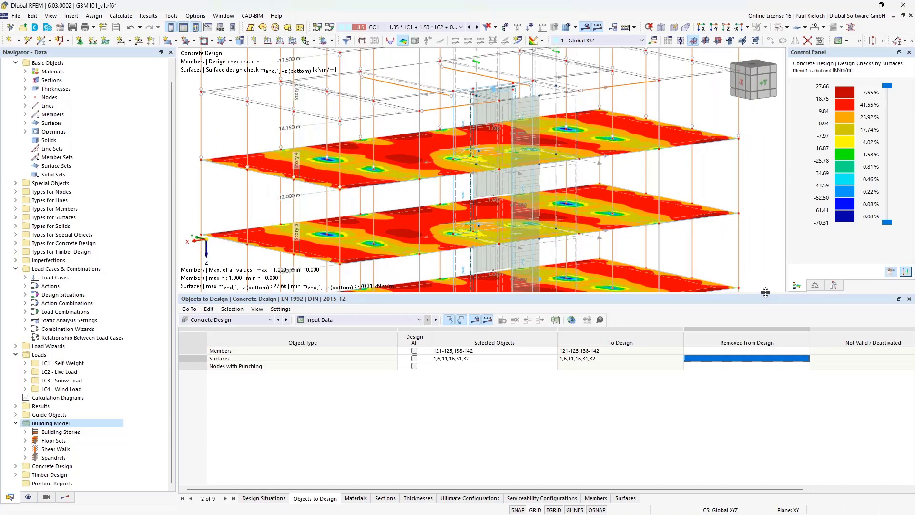
drag(765, 293, 765, 381)
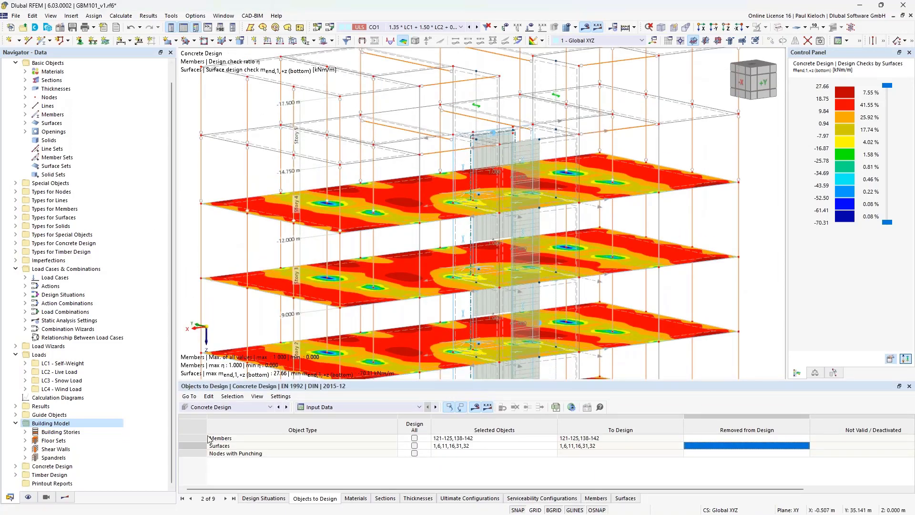
Show the concrete design results tree, hide the design checks on members, and widen the navigator to fit the surface check names.
click(65, 497)
scroll(353, 205, down, 1)
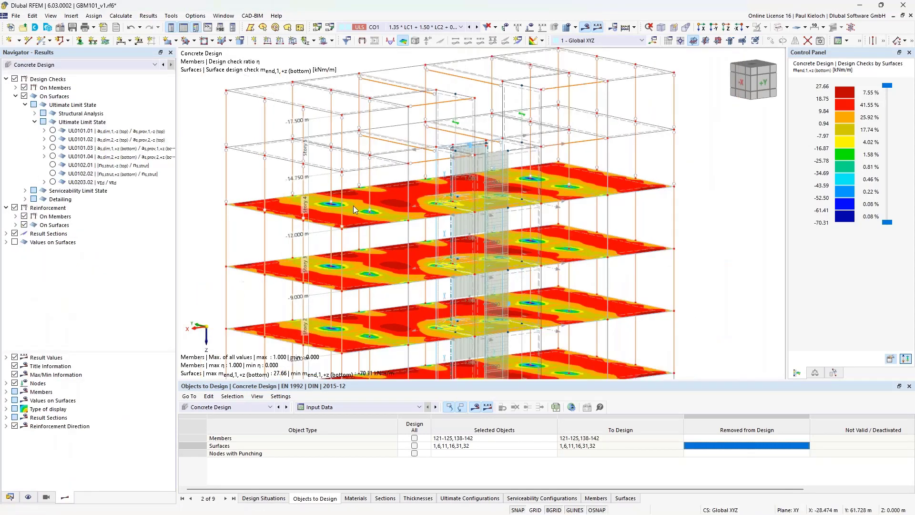
scroll(353, 205, down, 1)
ctrl+middle_drag(252, 225, 506, 226)
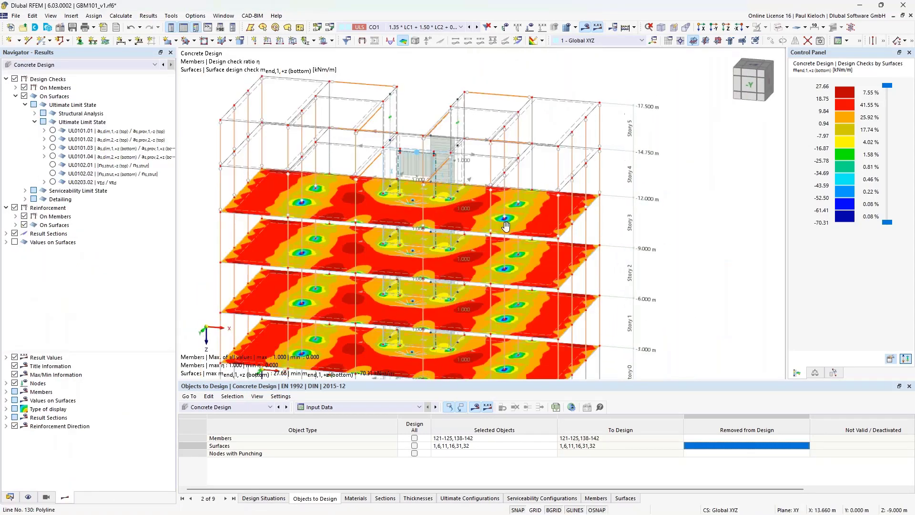
click(24, 88)
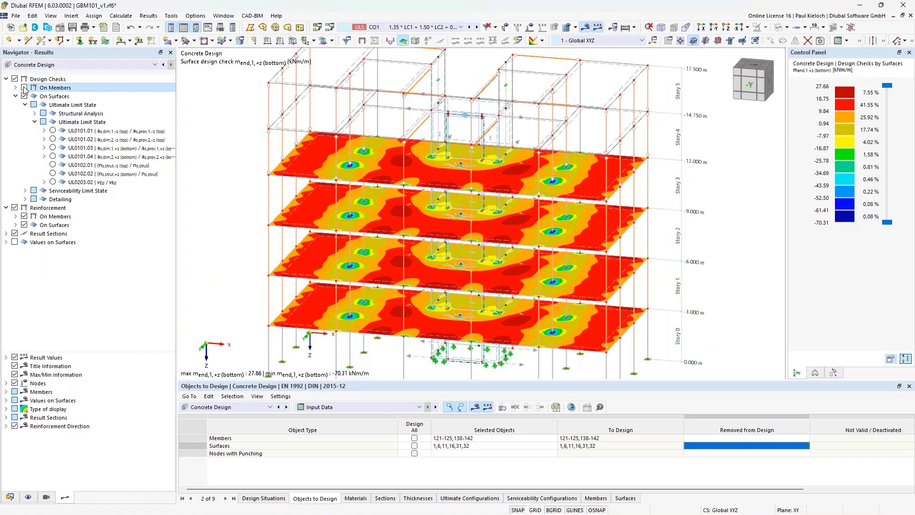
click(72, 97)
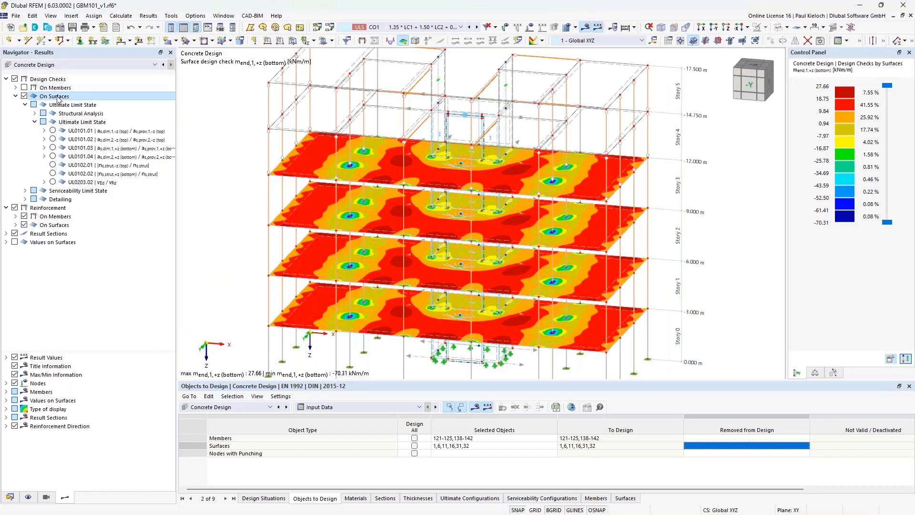
ctrl+middle_drag(667, 208, 684, 183)
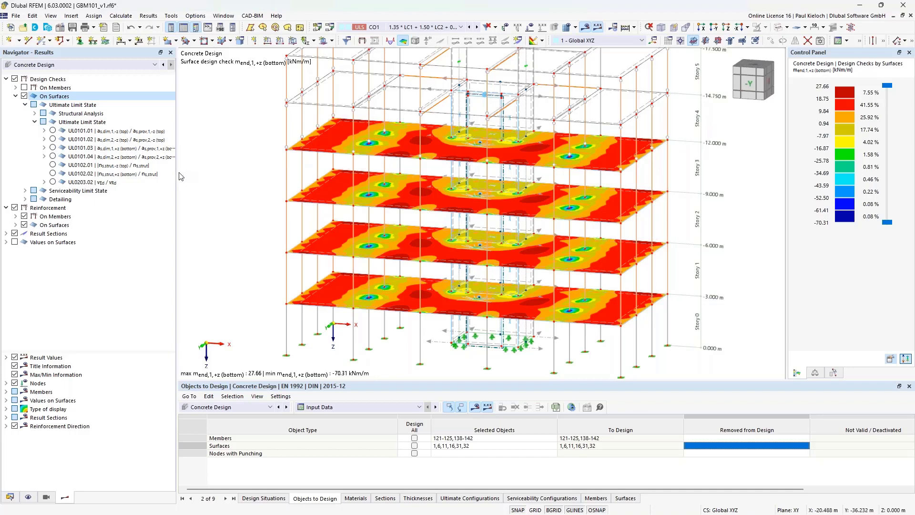
drag(182, 169, 200, 170)
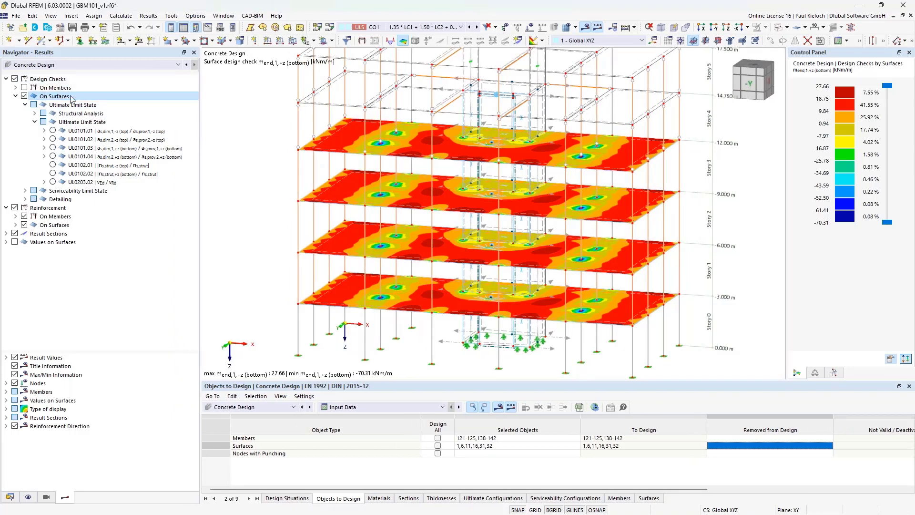
Display the ultimate limit state surface check UL0101.03, required versus provided bottom reinforcement in direction 1, on the building model.
click(81, 123)
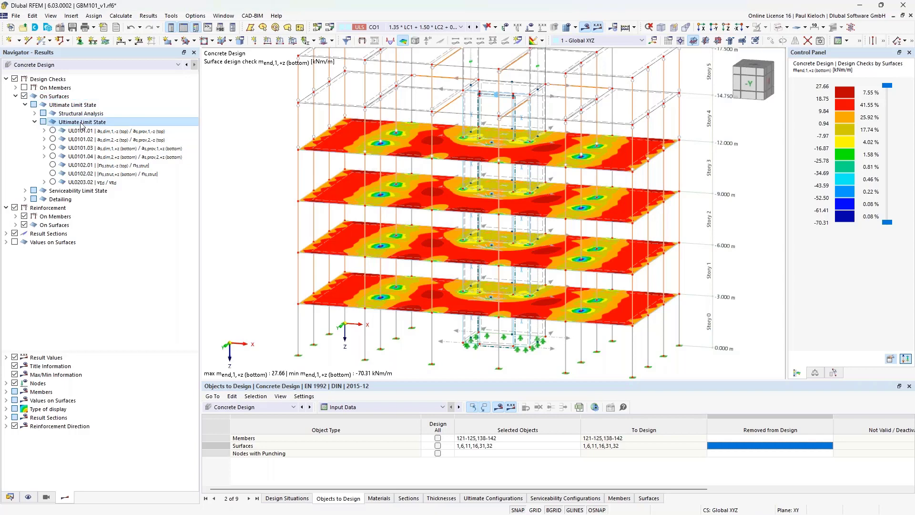
click(53, 148)
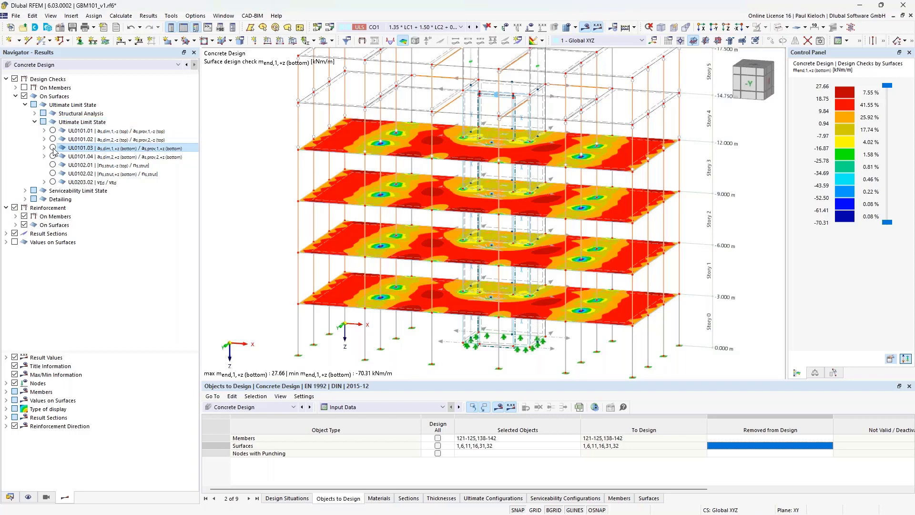
ctrl+middle_drag(468, 182, 640, 173)
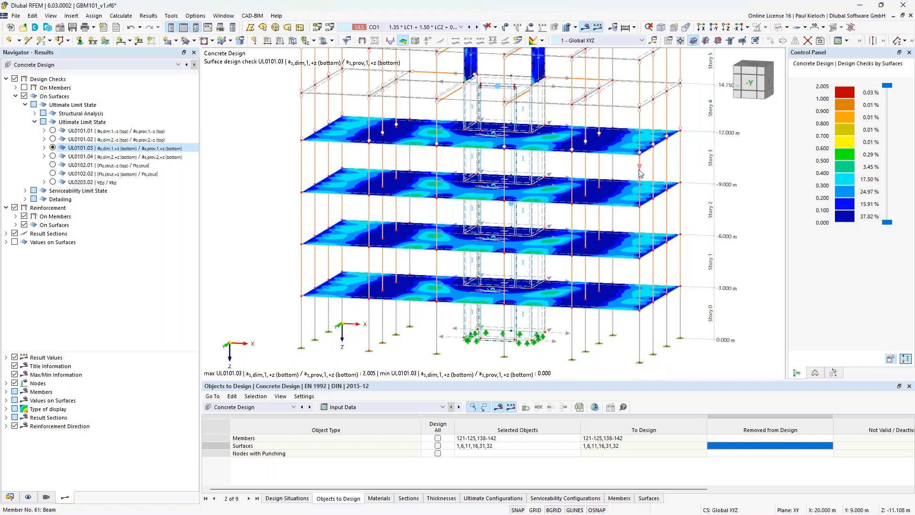
Display the required bottom reinforcement as,dim,1,+z of check UL0101.03 and examine it on the floor slabs and top-story walls.
click(44, 149)
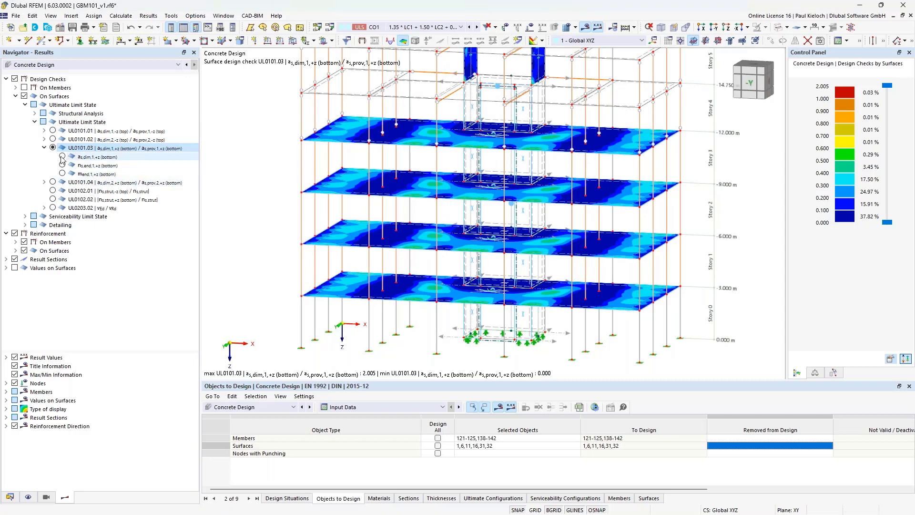
click(62, 157)
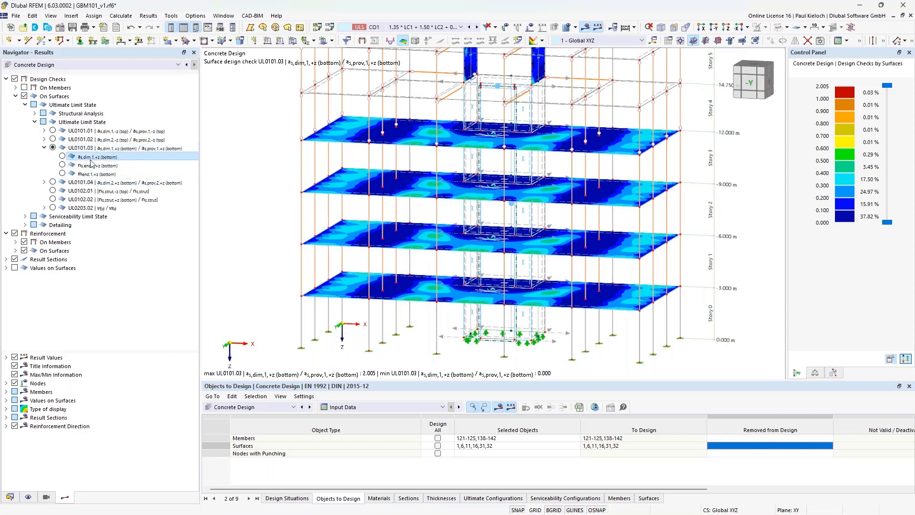
click(62, 157)
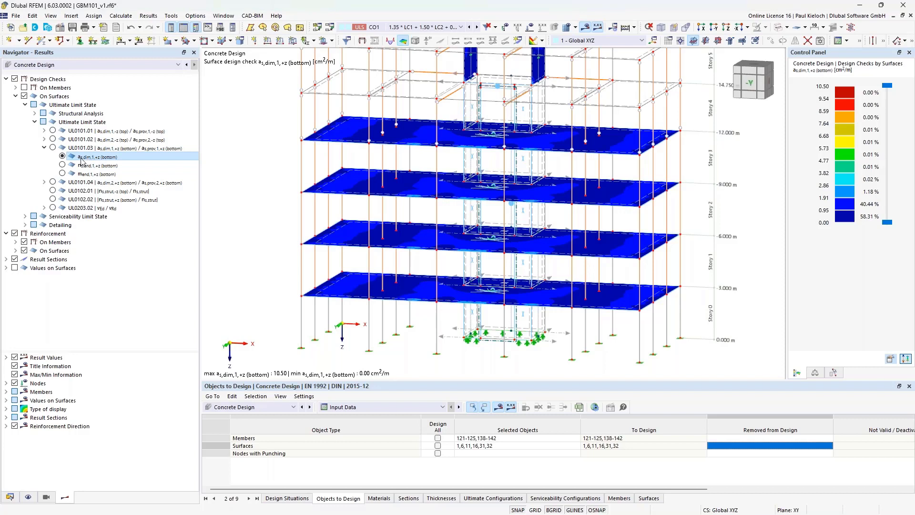
click(95, 166)
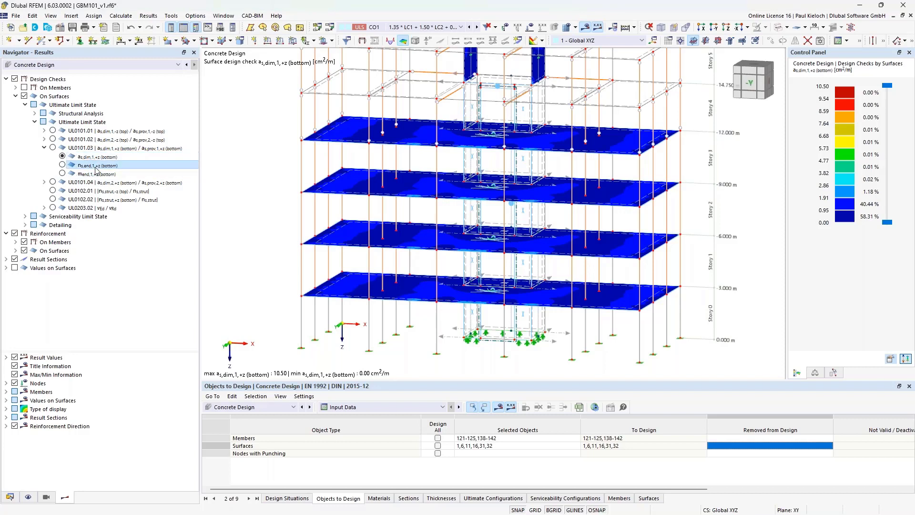
click(100, 174)
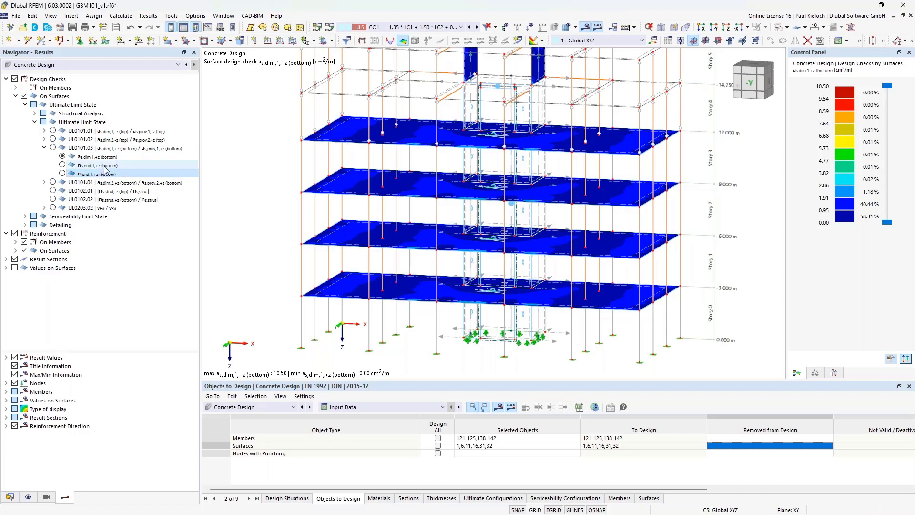
click(105, 167)
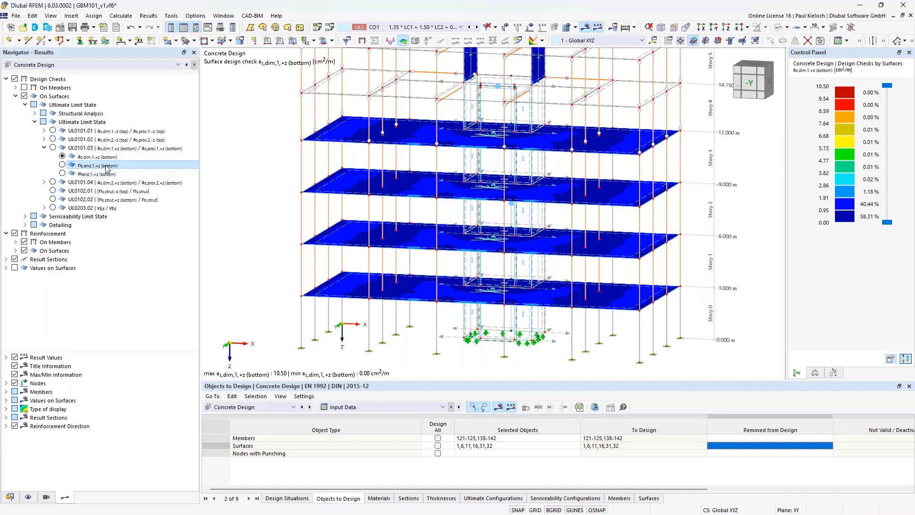
click(106, 174)
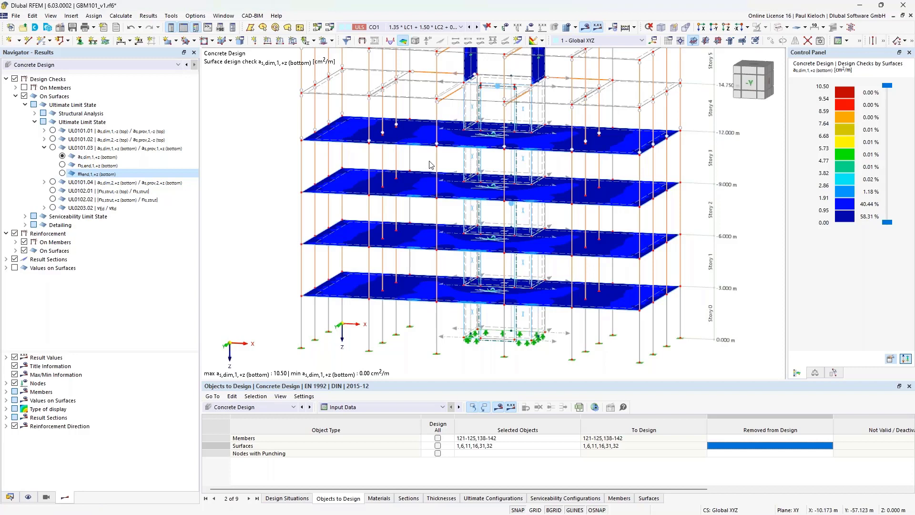
click(125, 166)
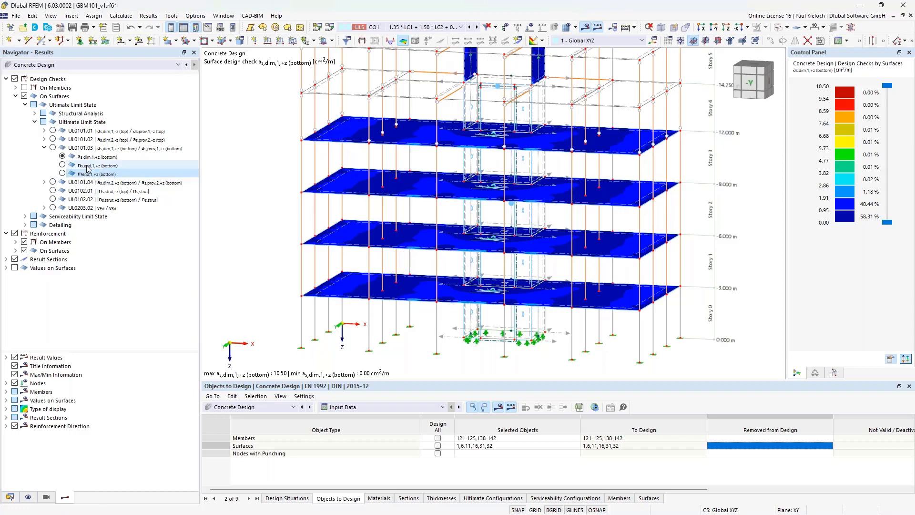
ctrl+middle_drag(315, 167, 532, 186)
scroll(531, 128, up, 3)
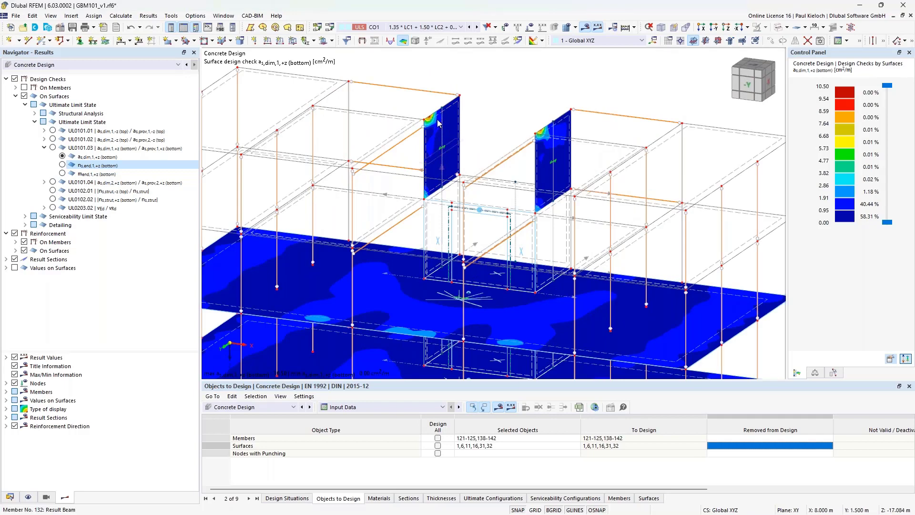
Display the bottom design axial force ns,end,1,+z on the walls, followed by the design moment mend,1,+z on the floor slabs.
click(63, 166)
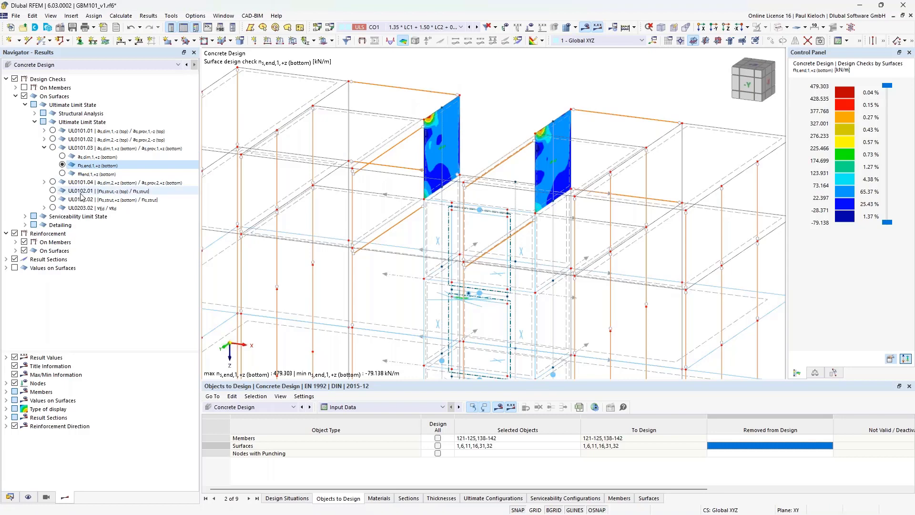
click(62, 174)
scroll(493, 147, down, 5)
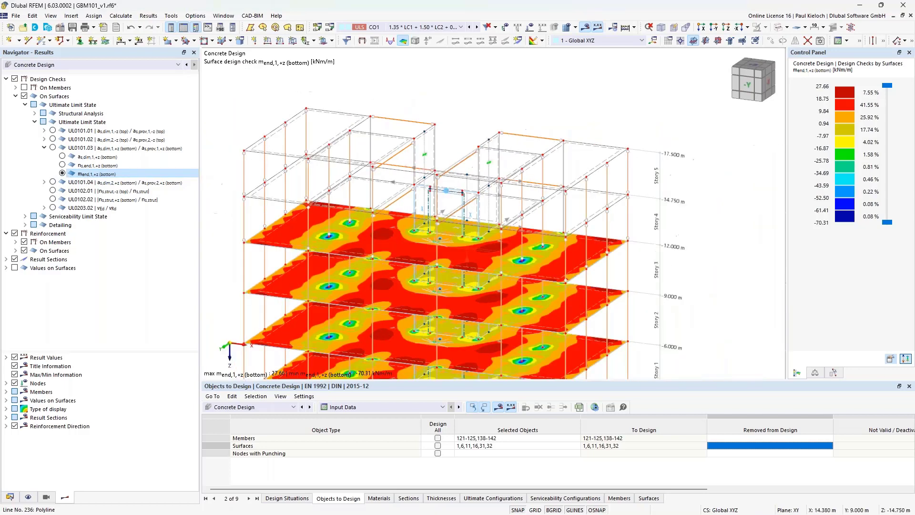
Show the model data tree, open the base data of model GBM101_v1 and close it without changes.
mouse_move(492, 147)
ctrl+middle_down()
mouse_move(510, 128)
mouse_move(506, 145)
ctrl+middle_up()
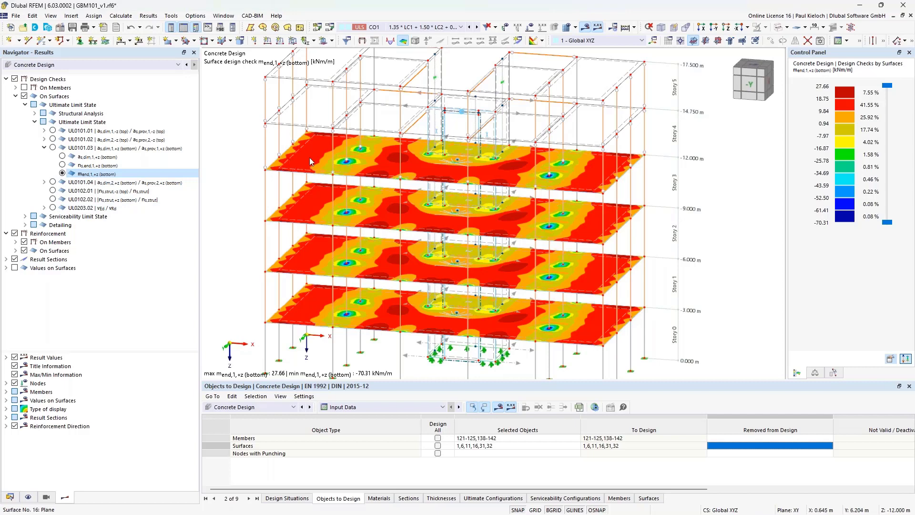
double_click(288, 161)
click(10, 496)
scroll(91, 119, up, 1)
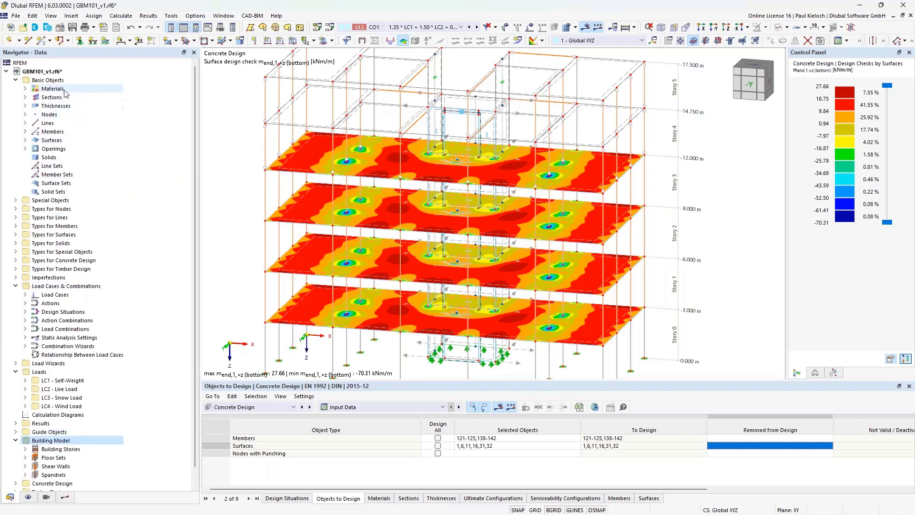
right_click(56, 74)
click(84, 79)
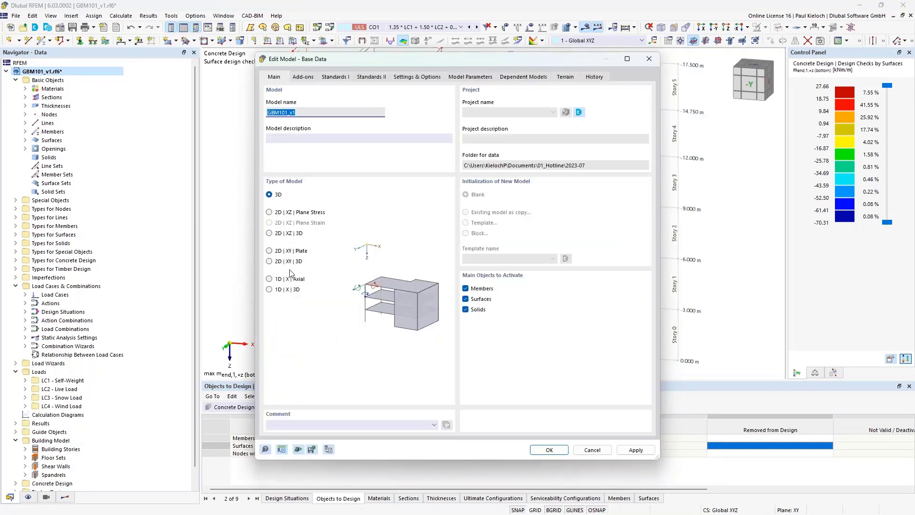
click(592, 450)
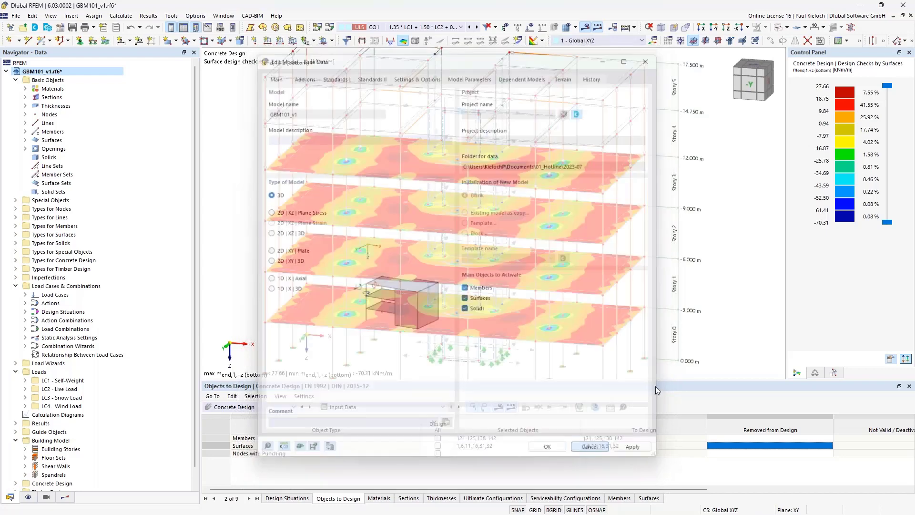
Return to the concrete design results tree and view the whole building with its bottom design moments.
scroll(643, 174, down, 4)
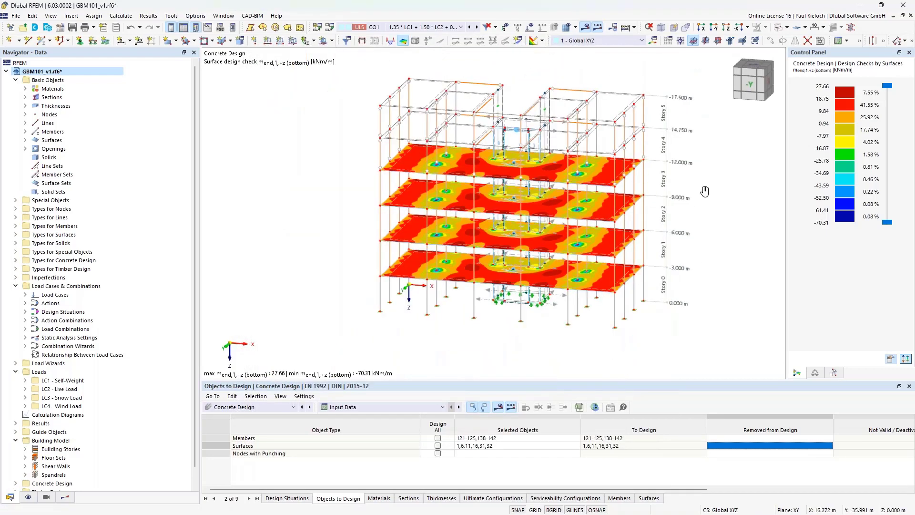
scroll(703, 191, down, 2)
middle_drag(703, 191, 639, 200)
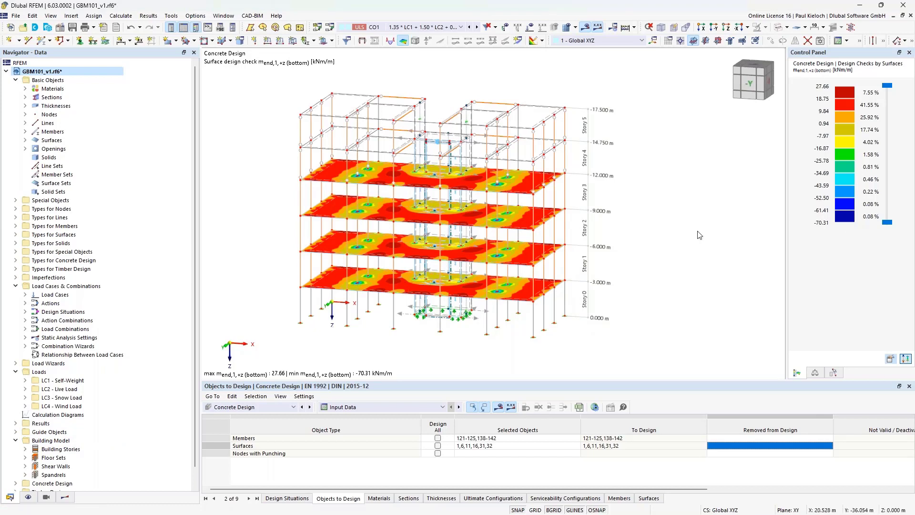
click(64, 496)
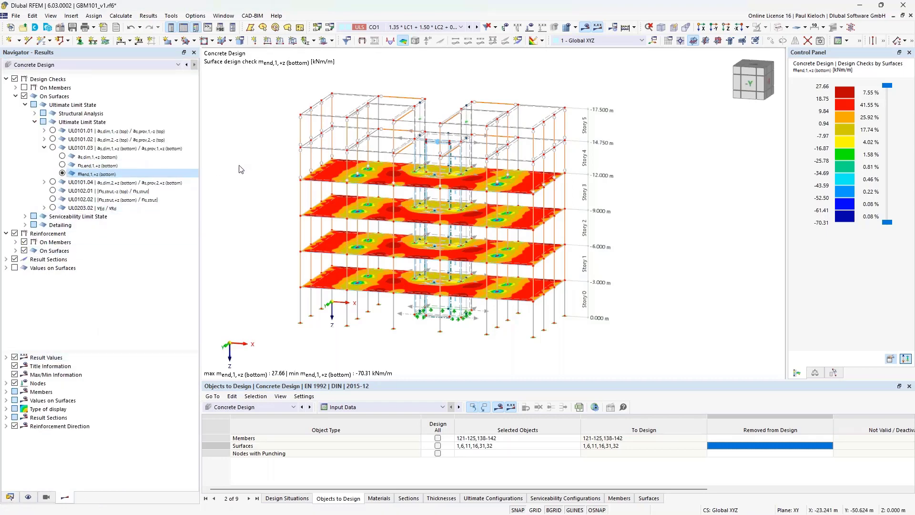
middle_drag(280, 161, 250, 168)
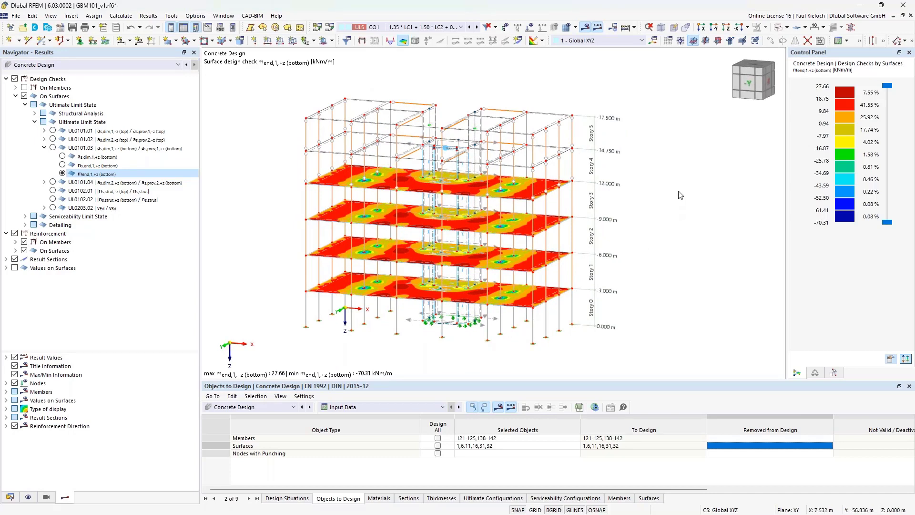
middle_drag(680, 196, 686, 184)
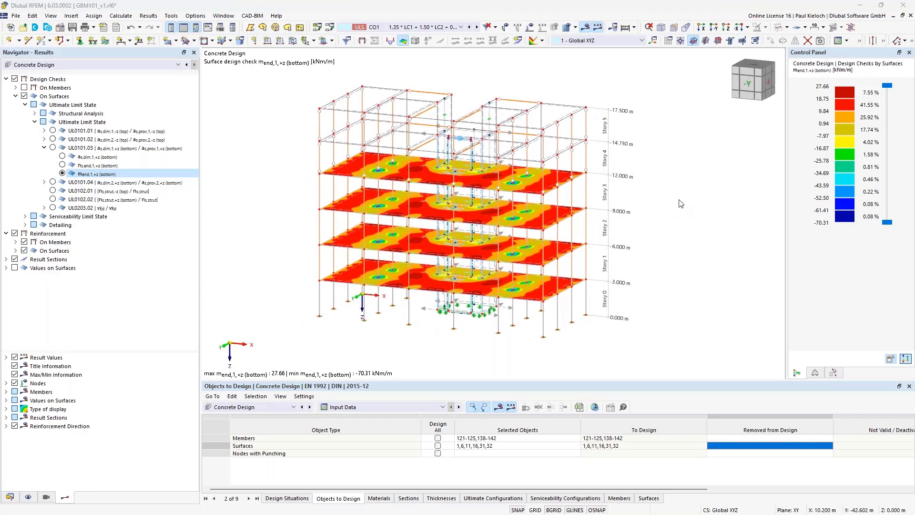
mouse_move(286, 278)
middle_down()
mouse_move(266, 276)
mouse_move(273, 271)
middle_up()
Show the static analysis table with results by stories for load combination CO5.
click(263, 406)
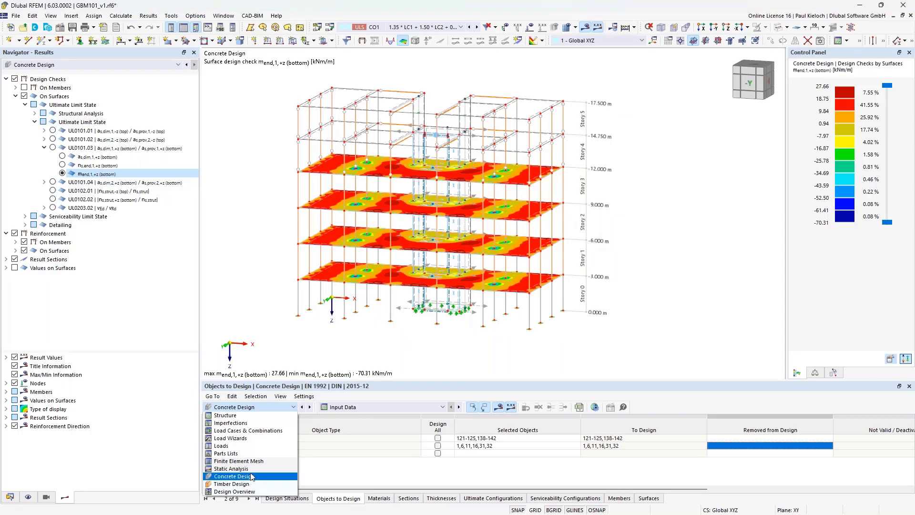
click(249, 476)
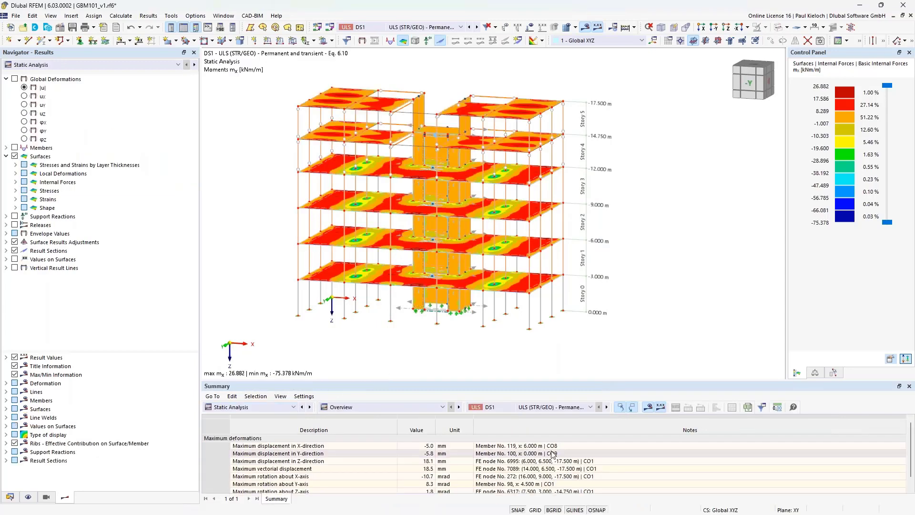
click(416, 406)
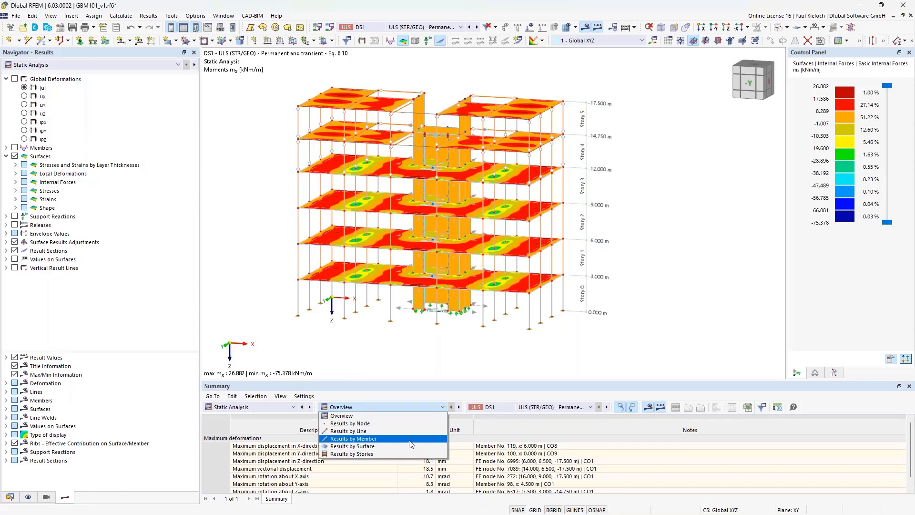
click(406, 455)
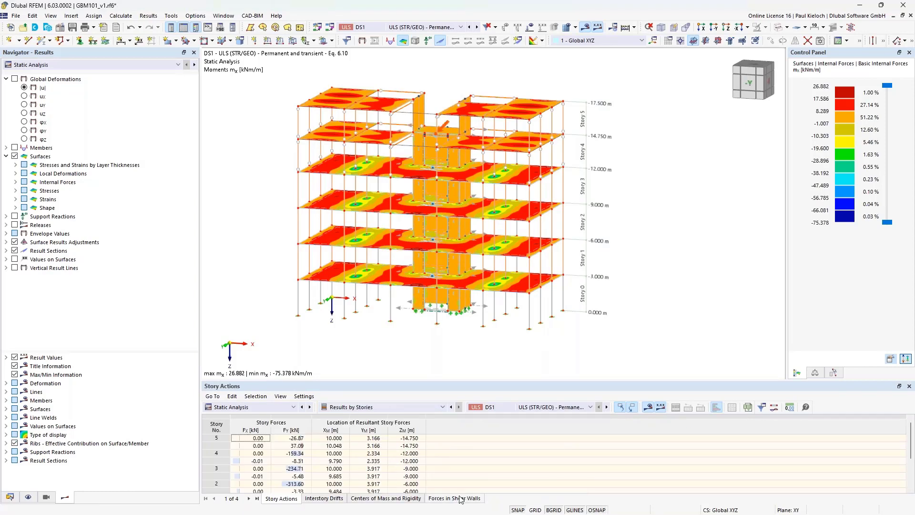
click(530, 408)
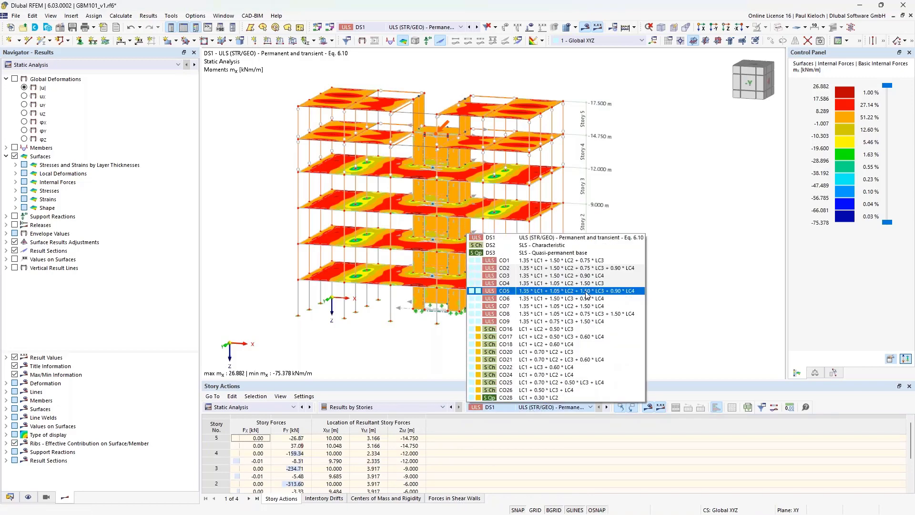
key(Escape)
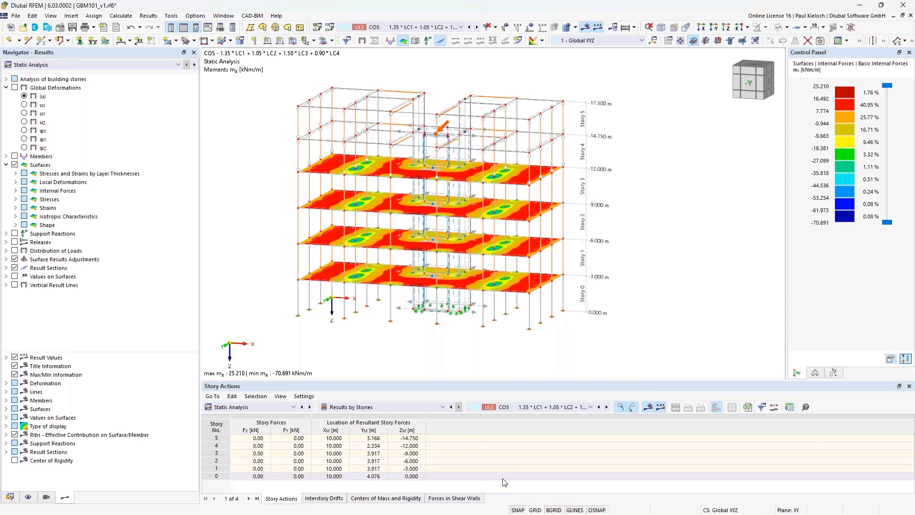
Show the centers of mass and rigidity table and turn on the center of rigidity display in the model.
click(407, 501)
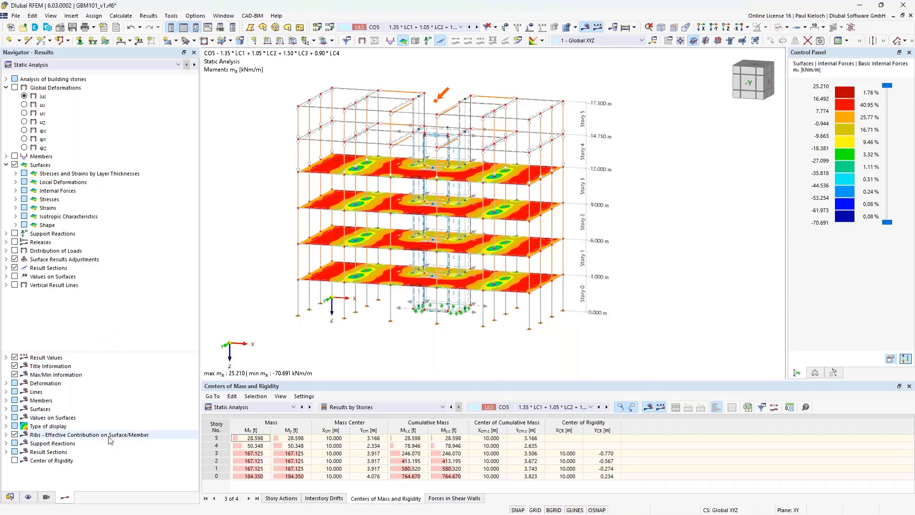
click(15, 461)
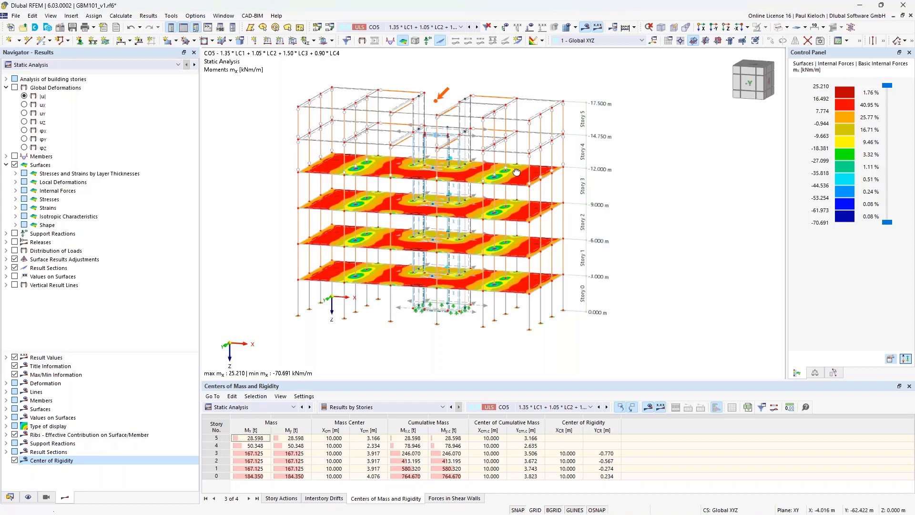
ctrl+middle_drag(529, 181, 500, 158)
scroll(488, 188, up, 5)
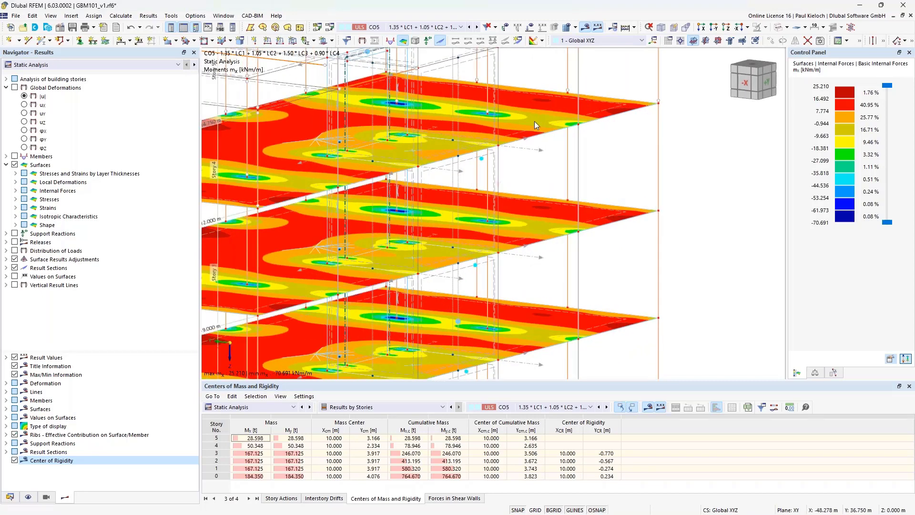
Examine the center of rigidity markers across the stories, temporarily hiding the surface moment results.
click(585, 27)
ctrl+middle_drag(601, 186, 605, 179)
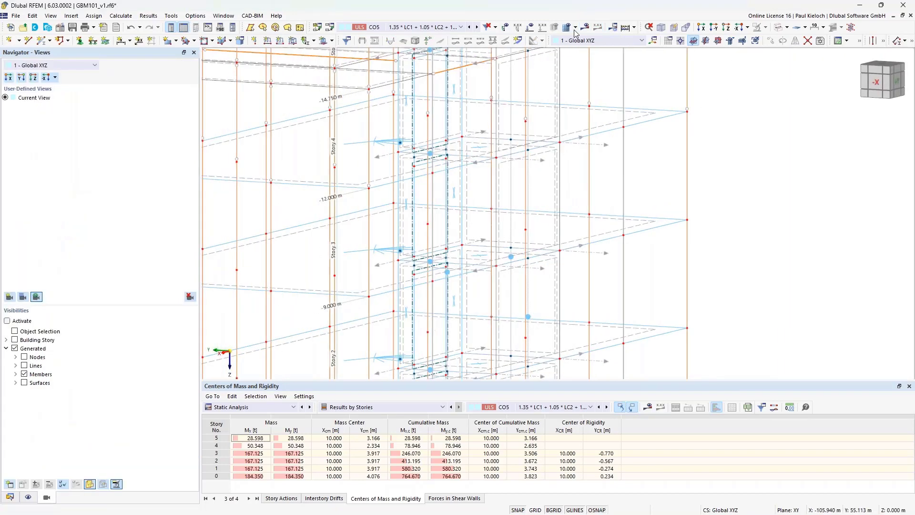
click(585, 27)
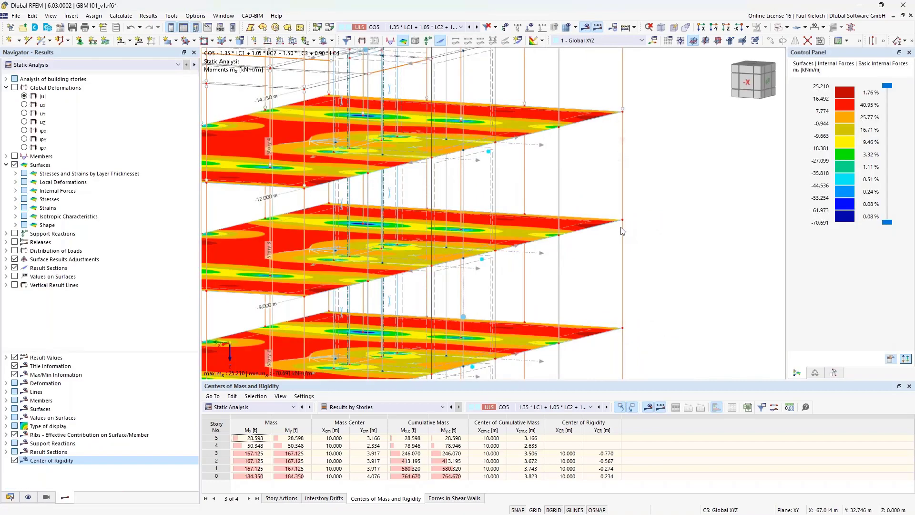
ctrl+middle_drag(621, 231, 591, 226)
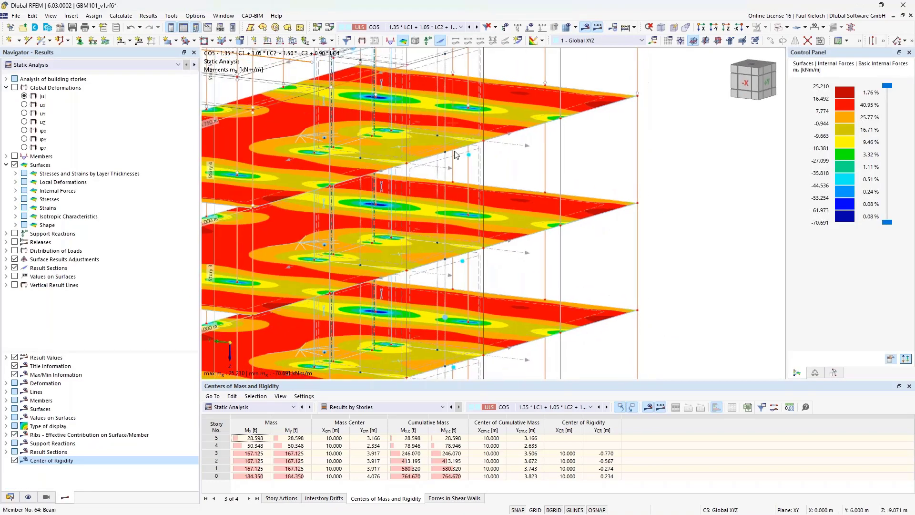
ctrl+middle_drag(490, 161, 502, 163)
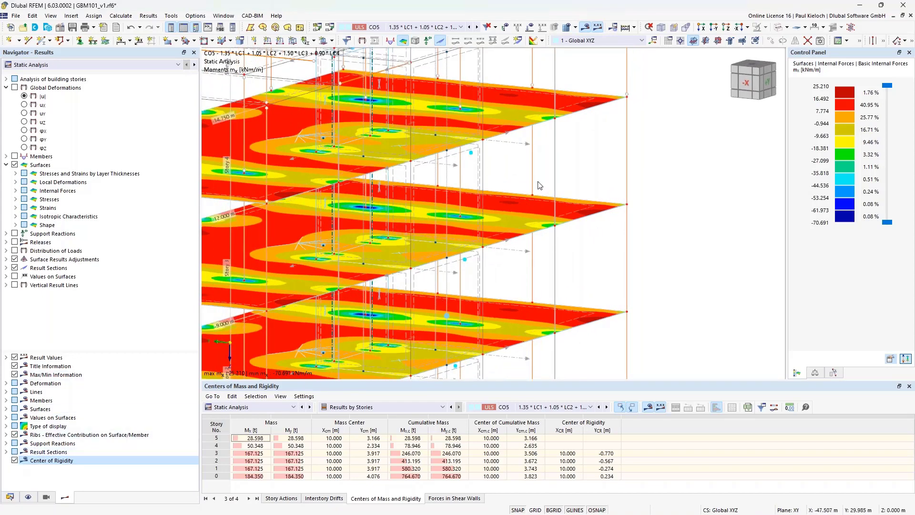
scroll(538, 181, down, 1)
scroll(538, 185, down, 2)
ctrl+middle_drag(507, 222, 742, 196)
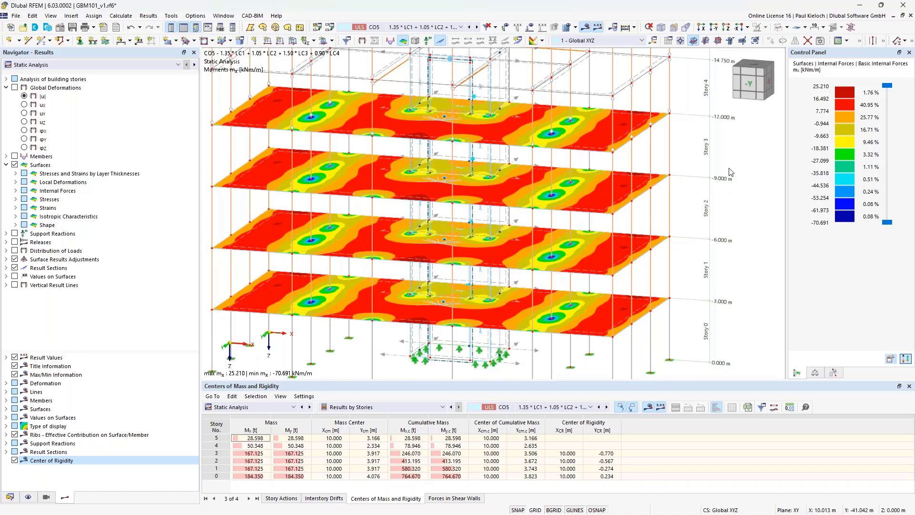
ctrl+middle_drag(731, 172, 697, 172)
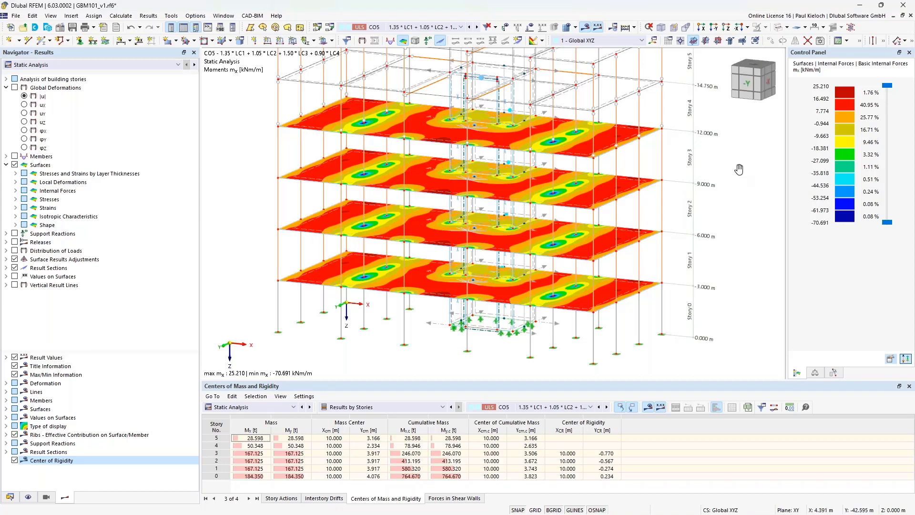
middle_drag(740, 171, 724, 168)
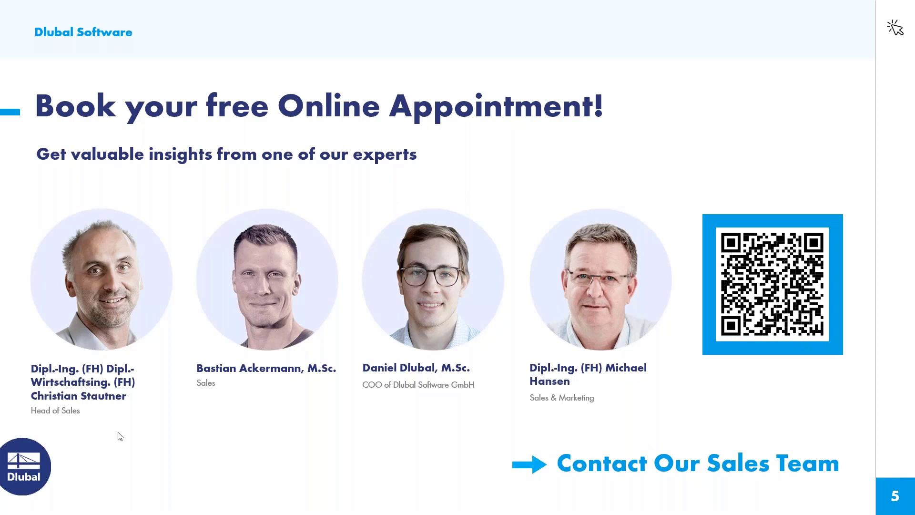
Switch to the web browser and open the Webinars page of the Dlubal website.
key(alt+Tab)
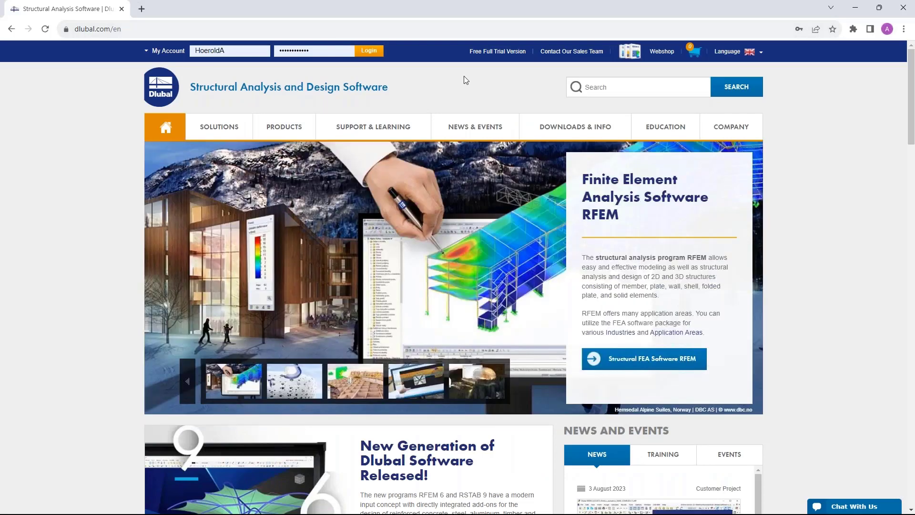
mouse_move(473, 135)
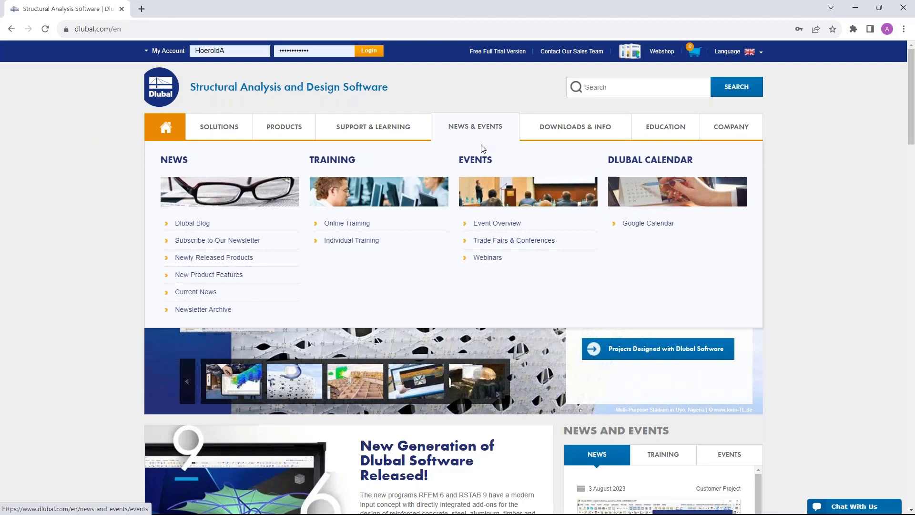
click(491, 260)
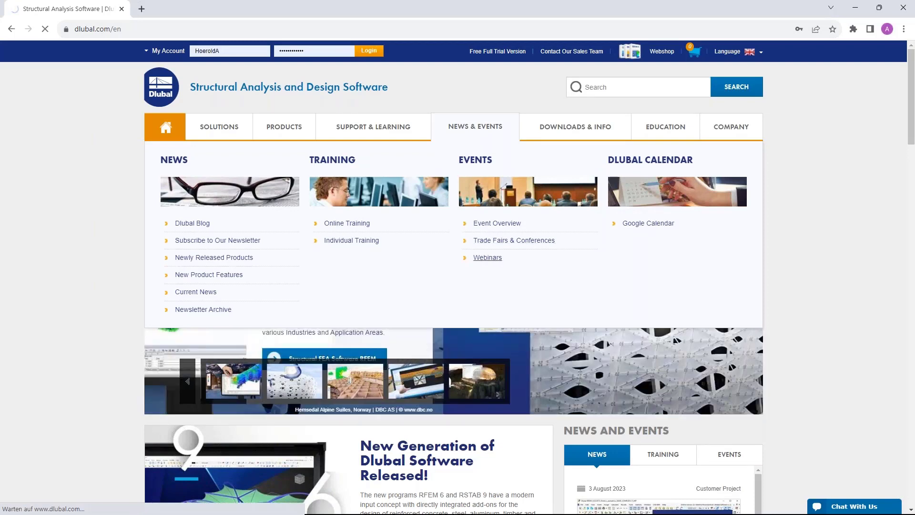
Look through the list of English webinars, from the RFEM 6 and RSTAB 9 introductions to the frame structures webinar.
scroll(457, 276, down, 8)
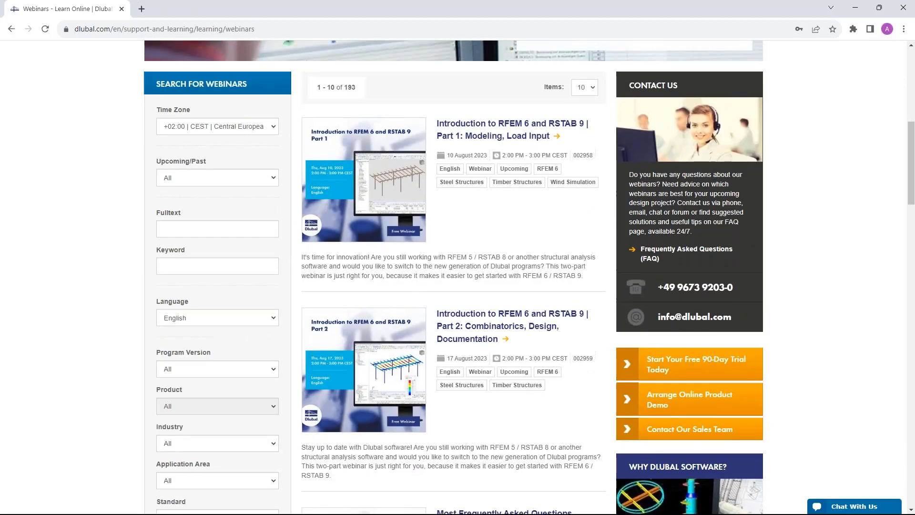
scroll(406, 187, up, 1)
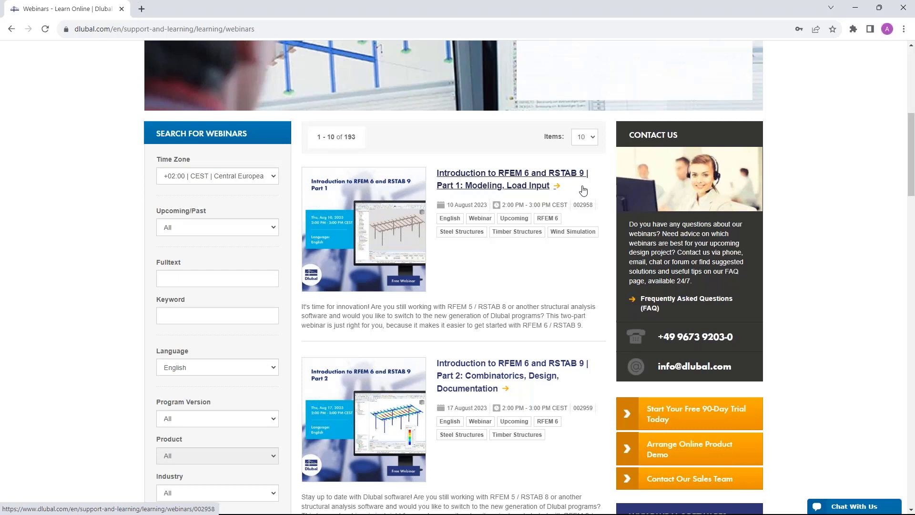
scroll(501, 222, down, 1)
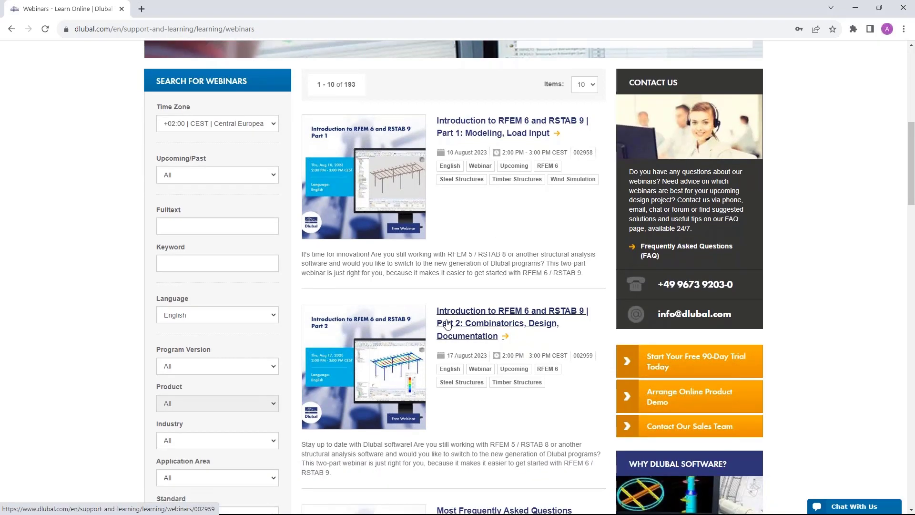
scroll(447, 324, down, 1)
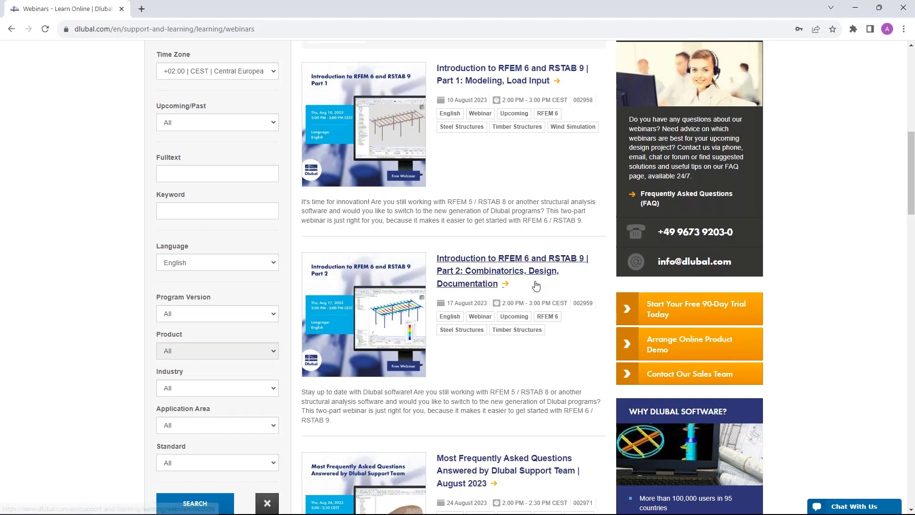
scroll(517, 180, up, 1)
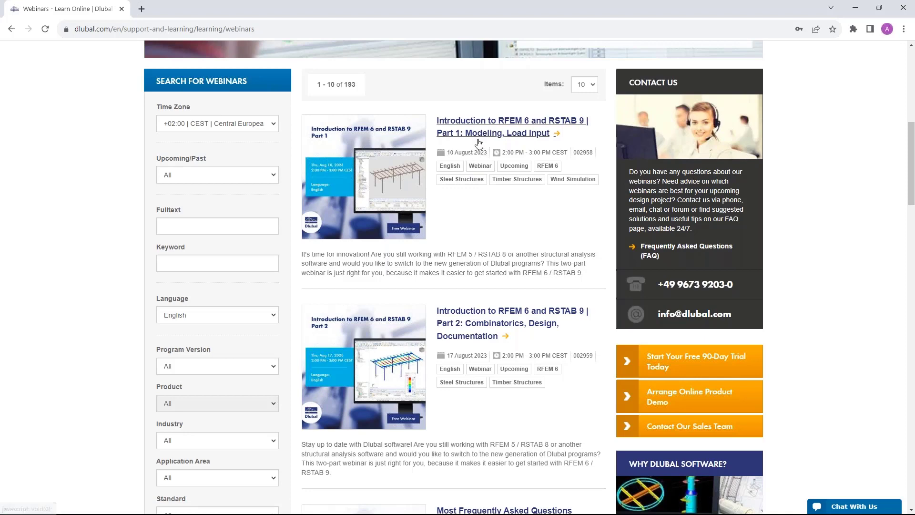
scroll(453, 276, down, 8)
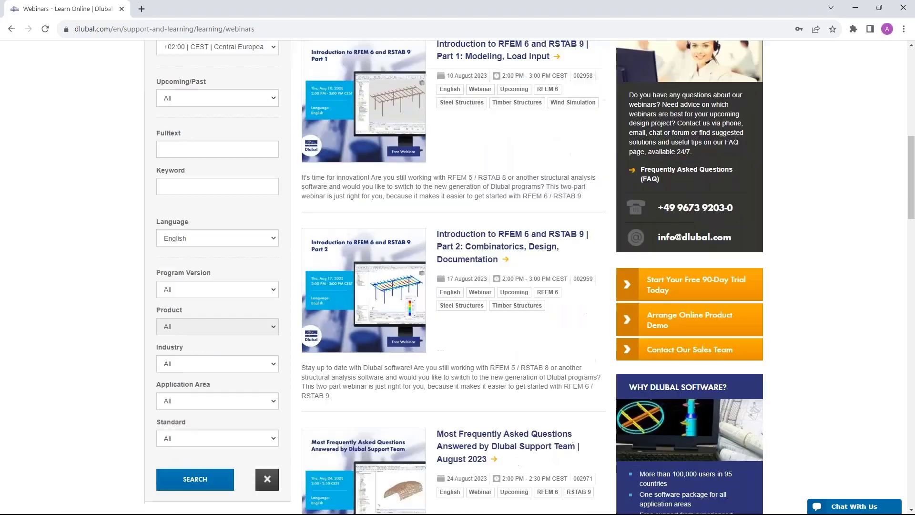
scroll(519, 284, down, 1)
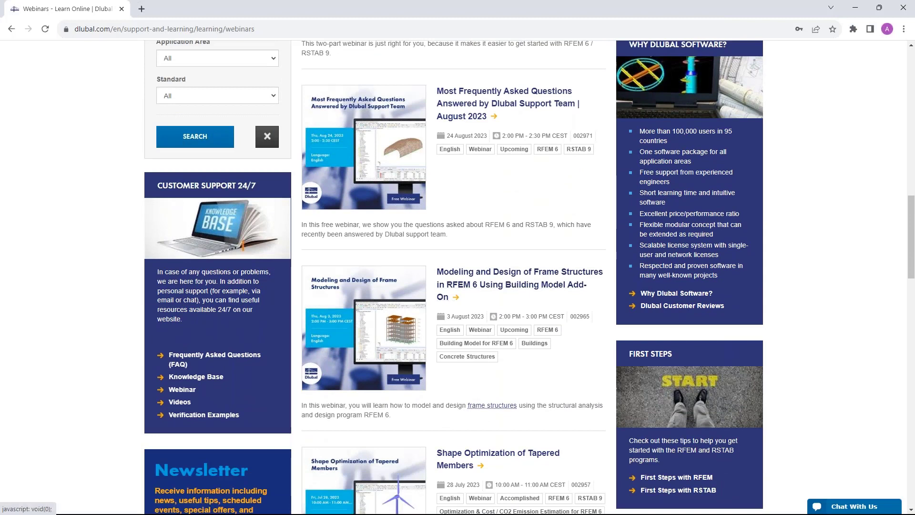
Open the webinar on modeling and design of frame structures using the Building Model add-on and review its details through the presentation slides download.
click(486, 275)
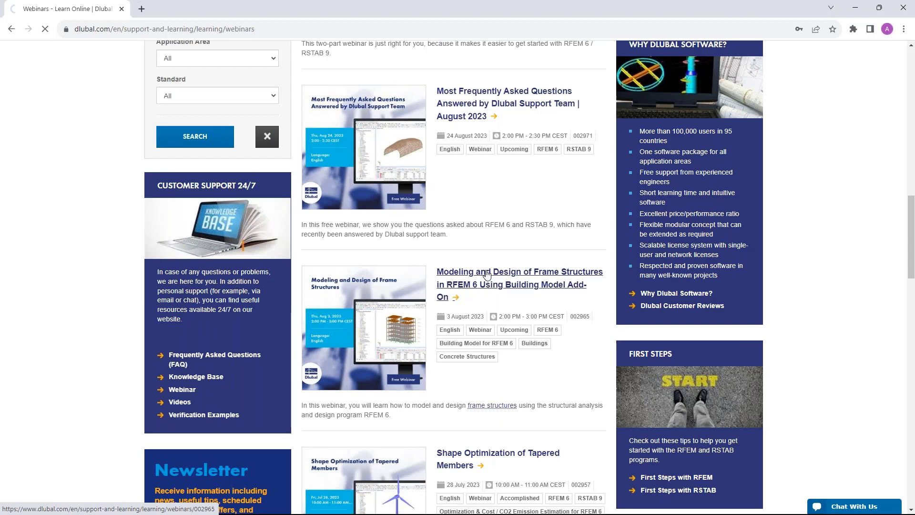
scroll(486, 275, down, 5)
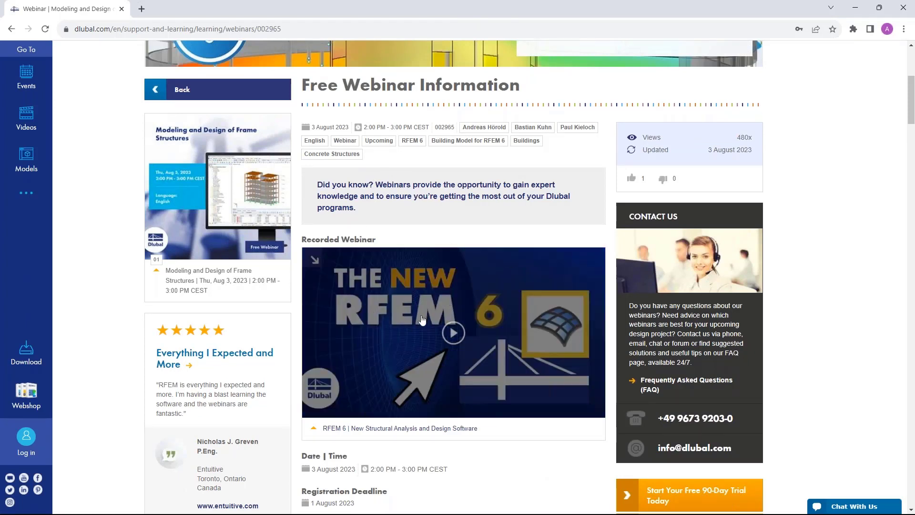
scroll(441, 313, down, 2)
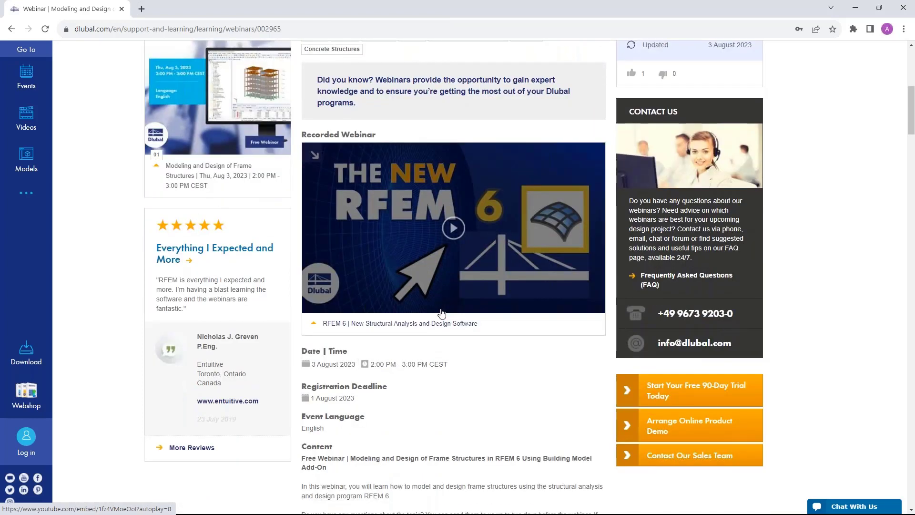
scroll(441, 313, down, 5)
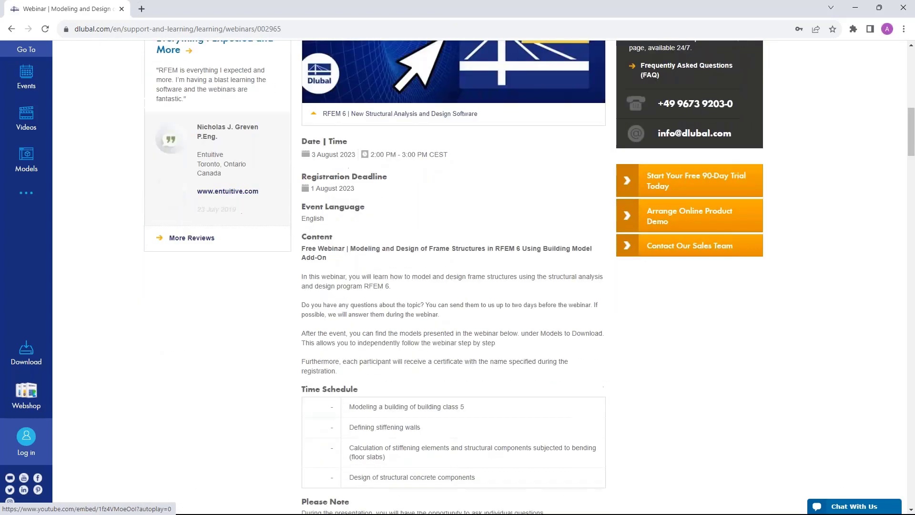
scroll(387, 348, down, 10)
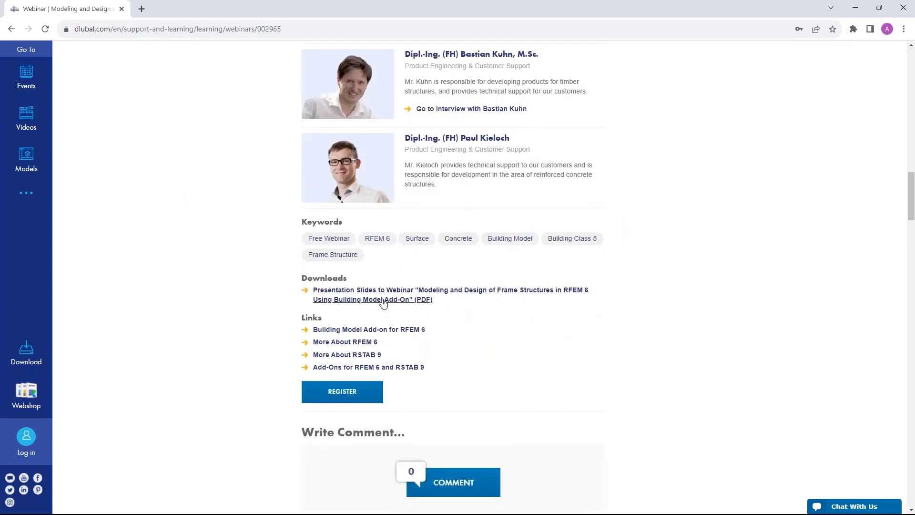
scroll(386, 300, down, 1)
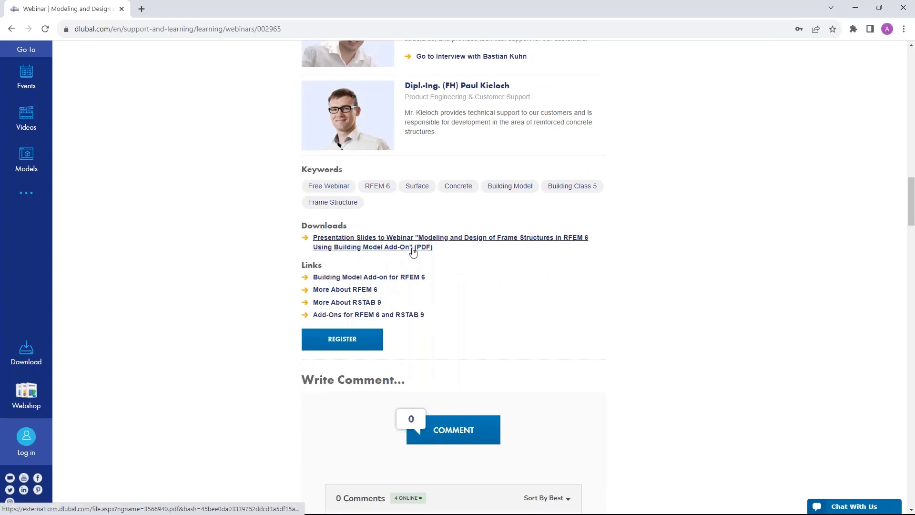
Go past the comments and recommended events to the Models to Download section of the webinar page.
scroll(492, 260, down, 1)
scroll(492, 260, down, 12)
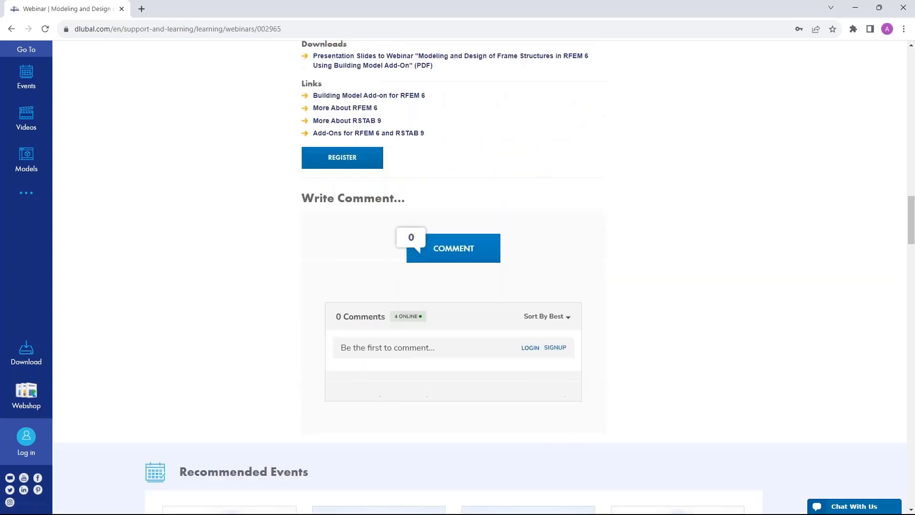
scroll(278, 313, down, 6)
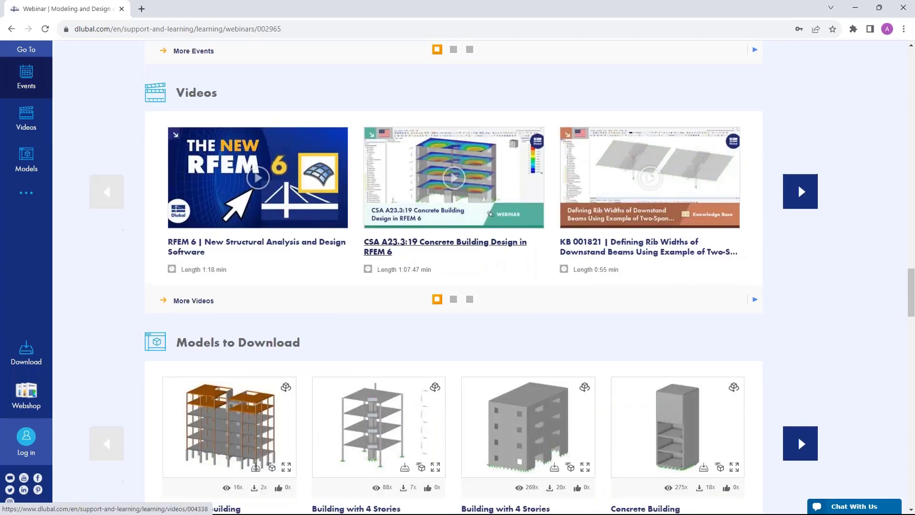